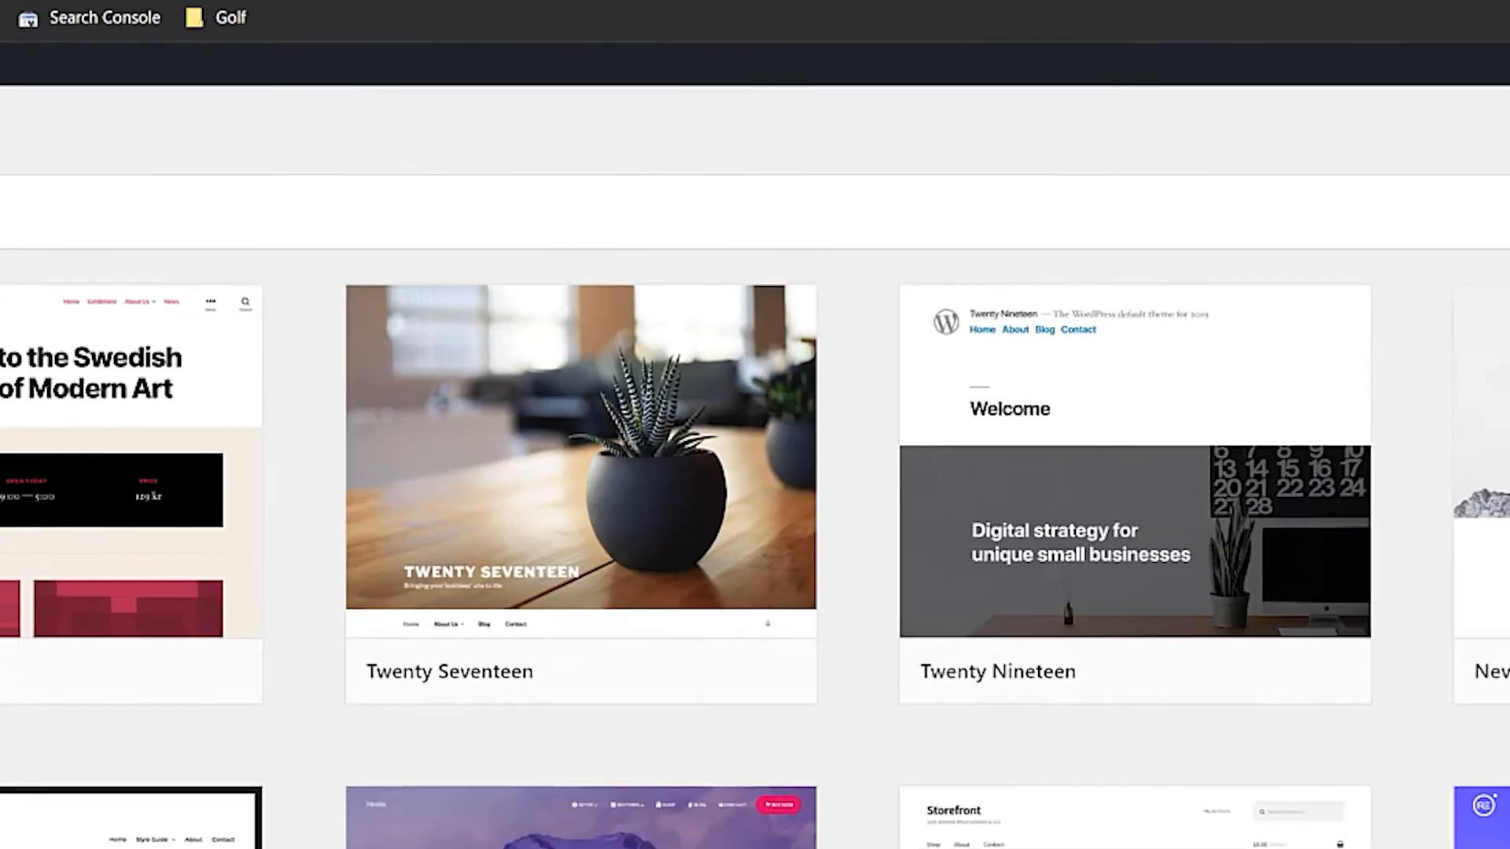
Install the Blocksy parent theme and choose blocksy-child.zip as the theme to upload
{"action": "left_click", "coordinate": [1124, 171]}
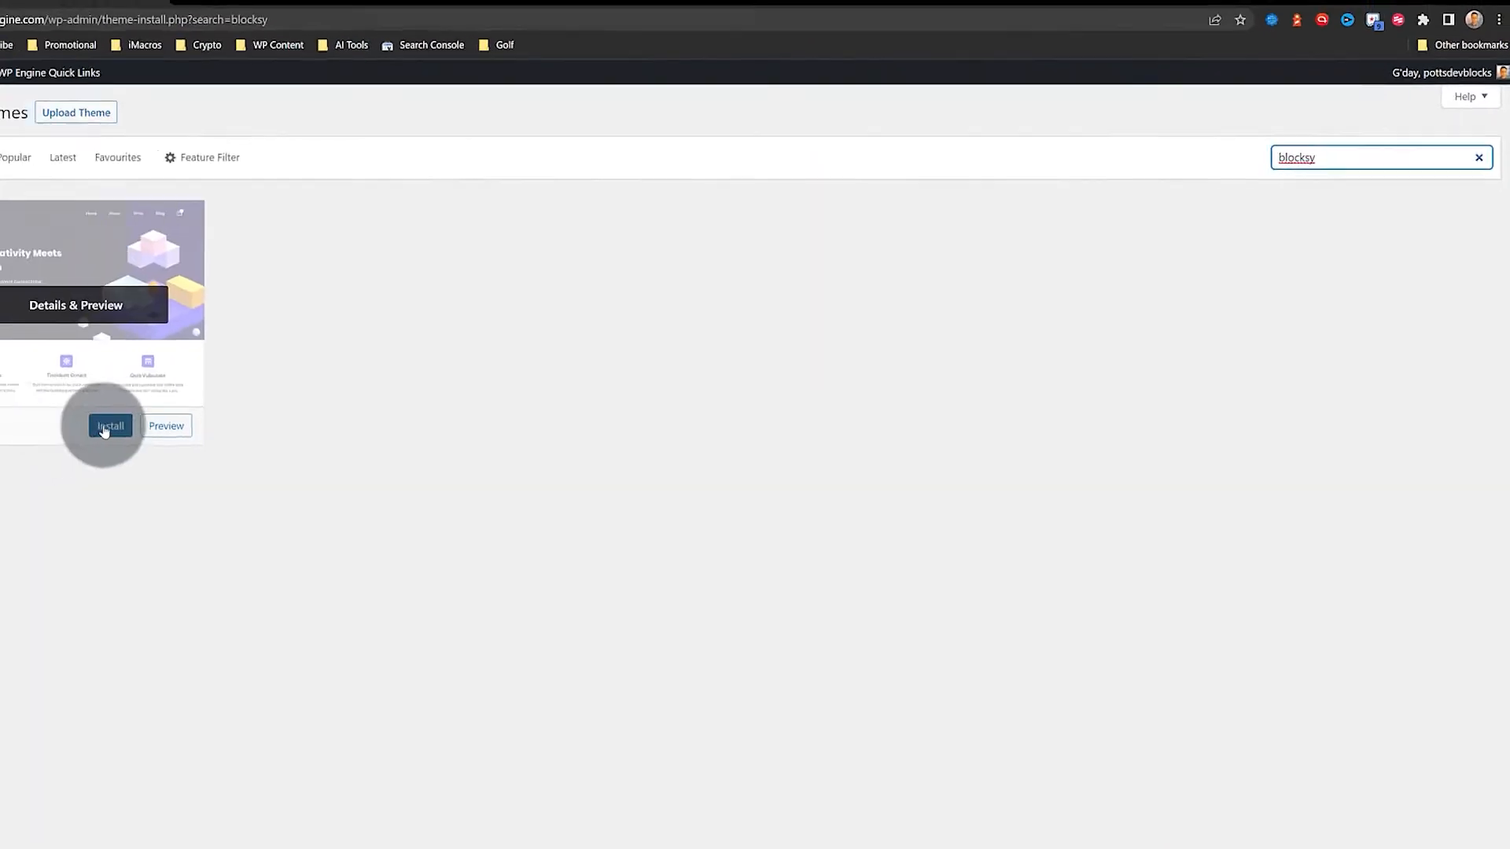
{"action": "left_click", "coordinate": [75, 434]}
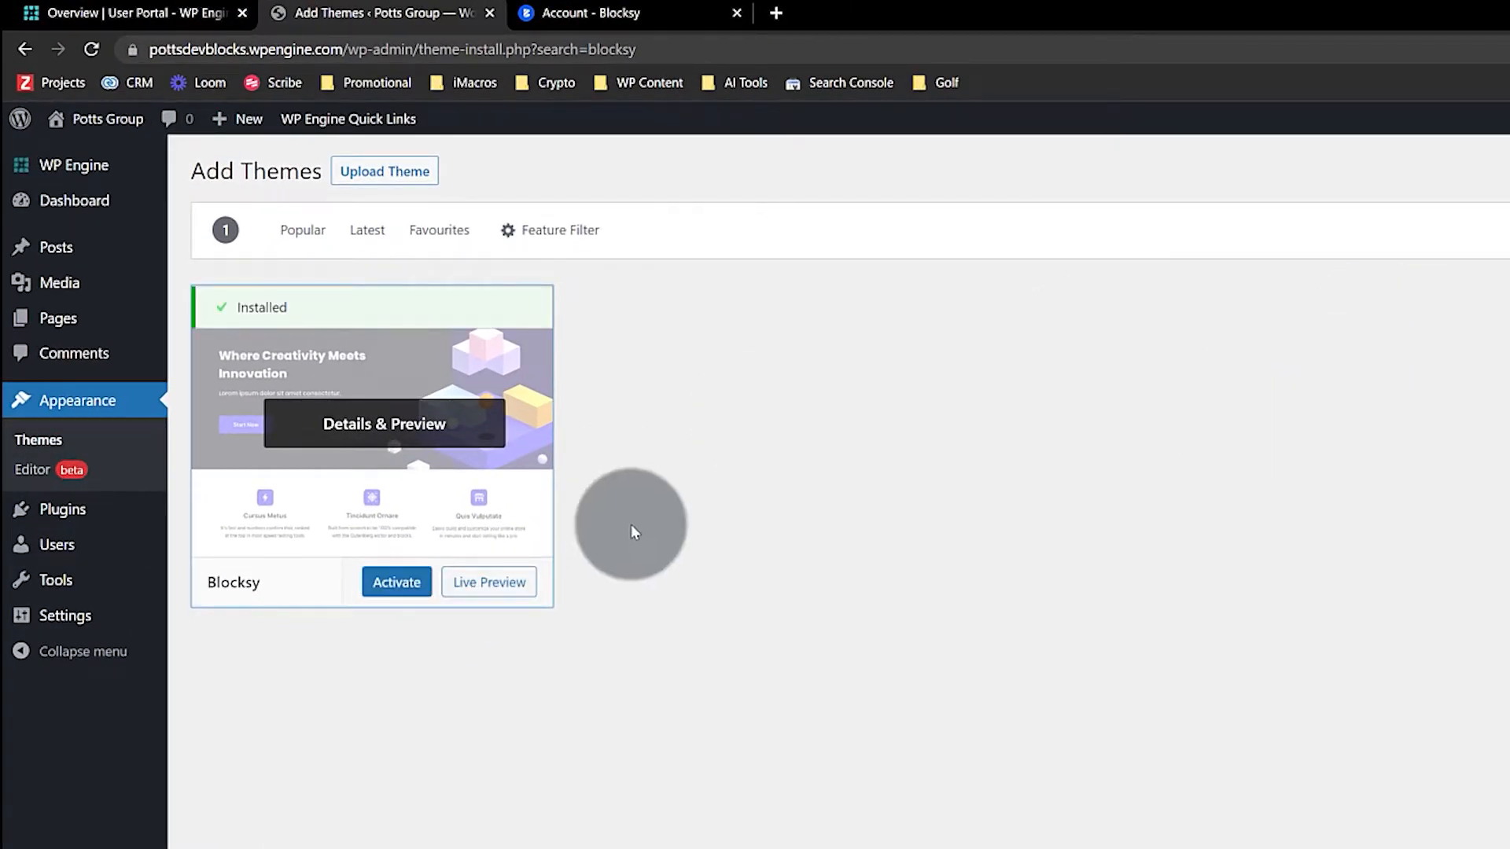
{"action": "left_click", "coordinate": [364, 169]}
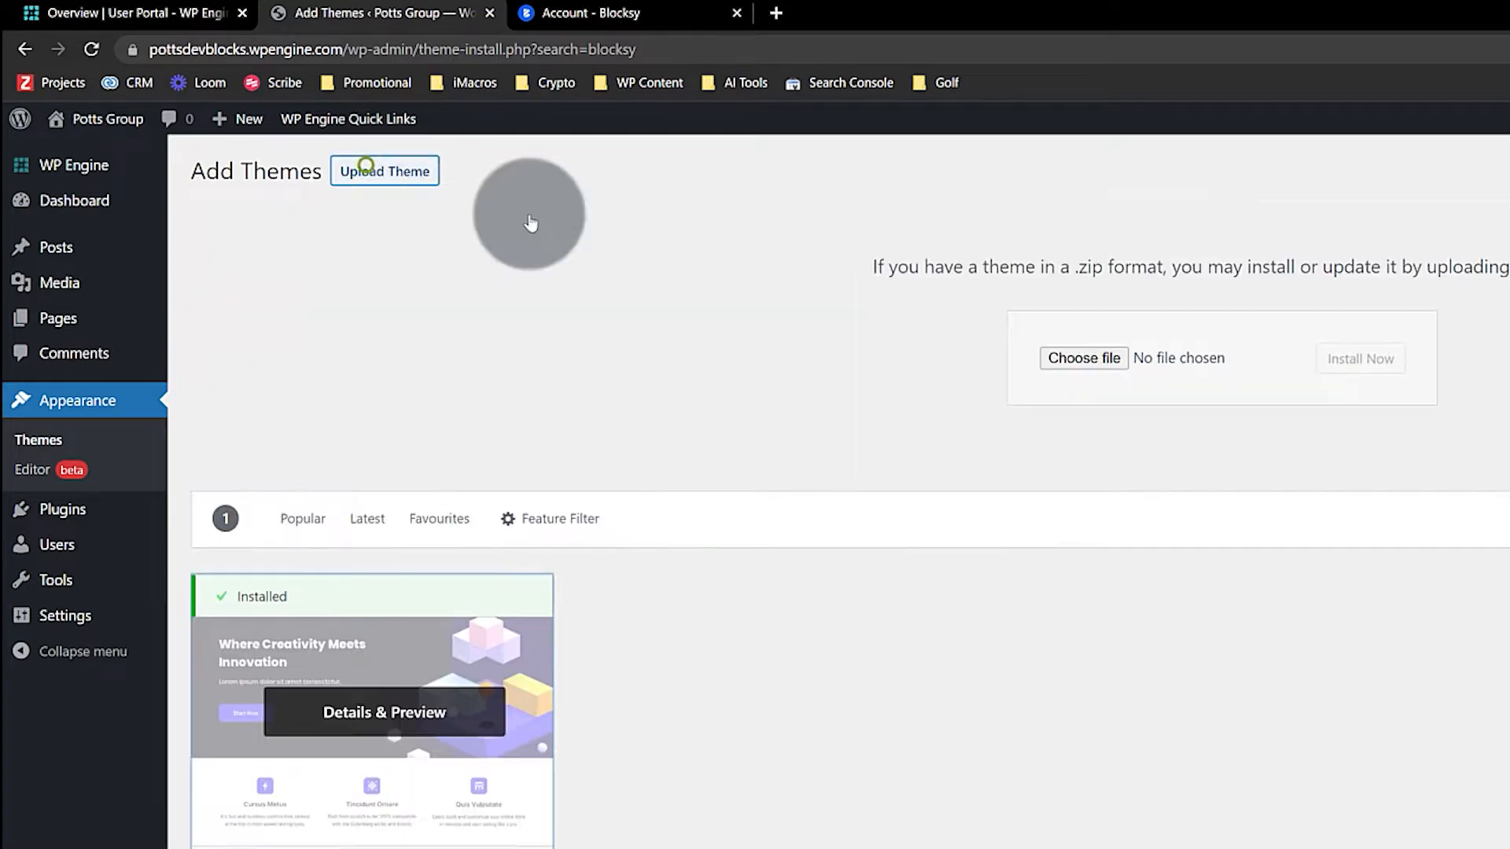
{"action": "left_click", "coordinate": [1083, 358]}
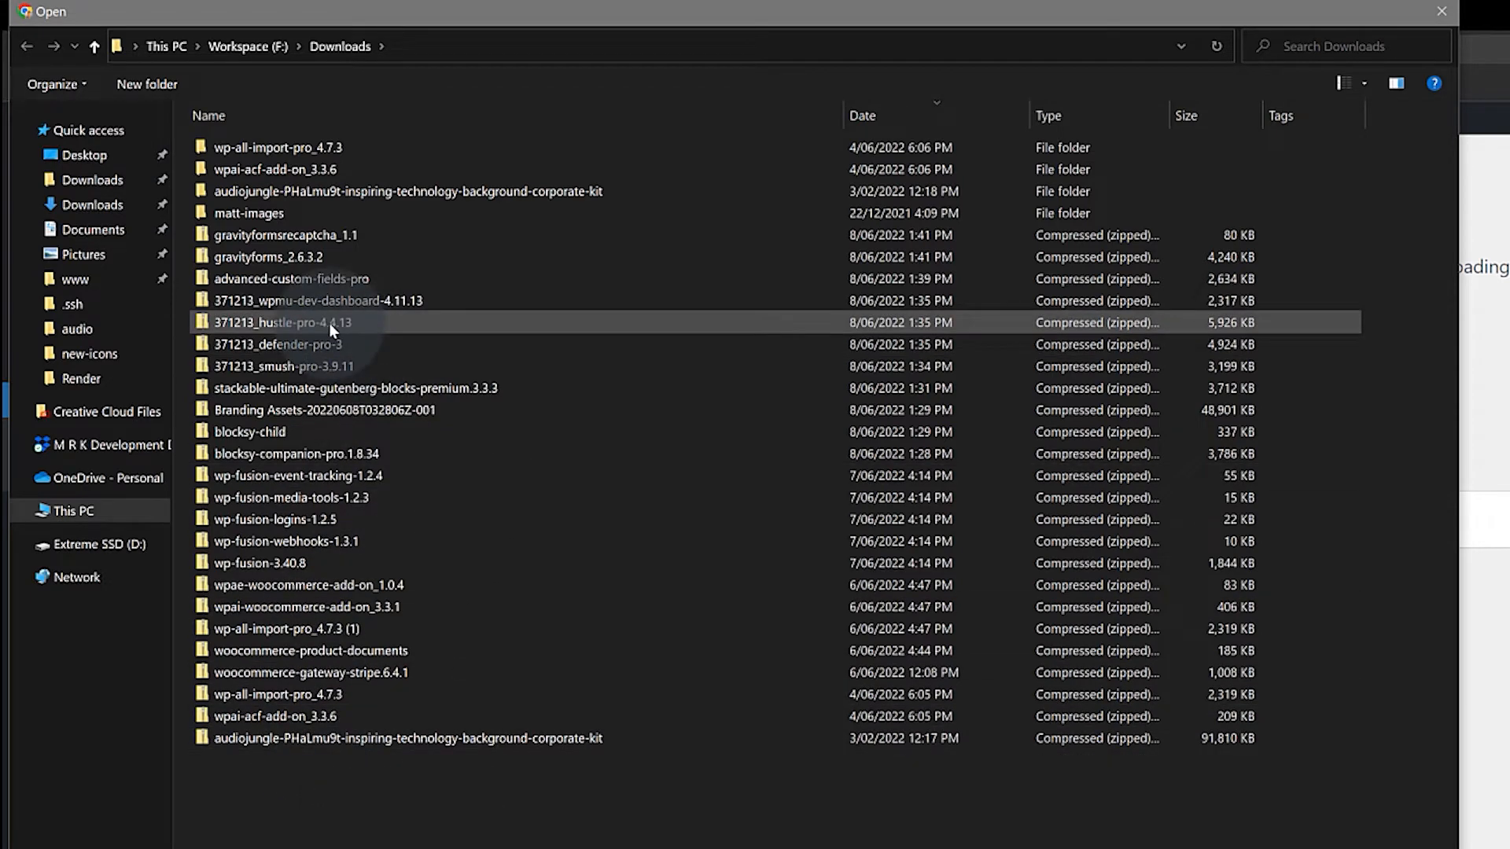
{"action": "left_click", "coordinate": [252, 431]}
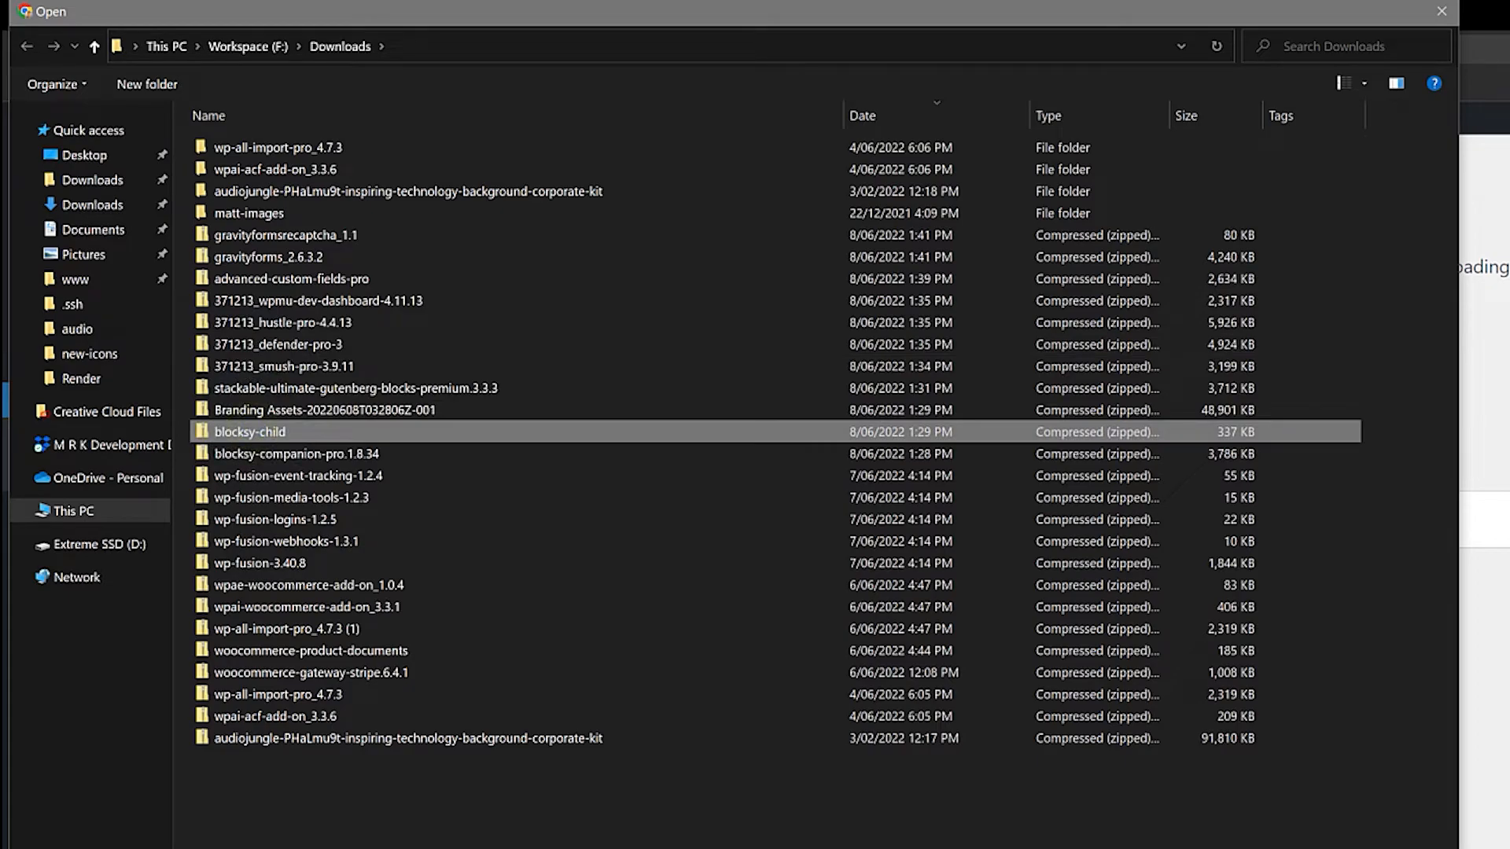
{"action": "left_click", "coordinate": [1297, 848]}
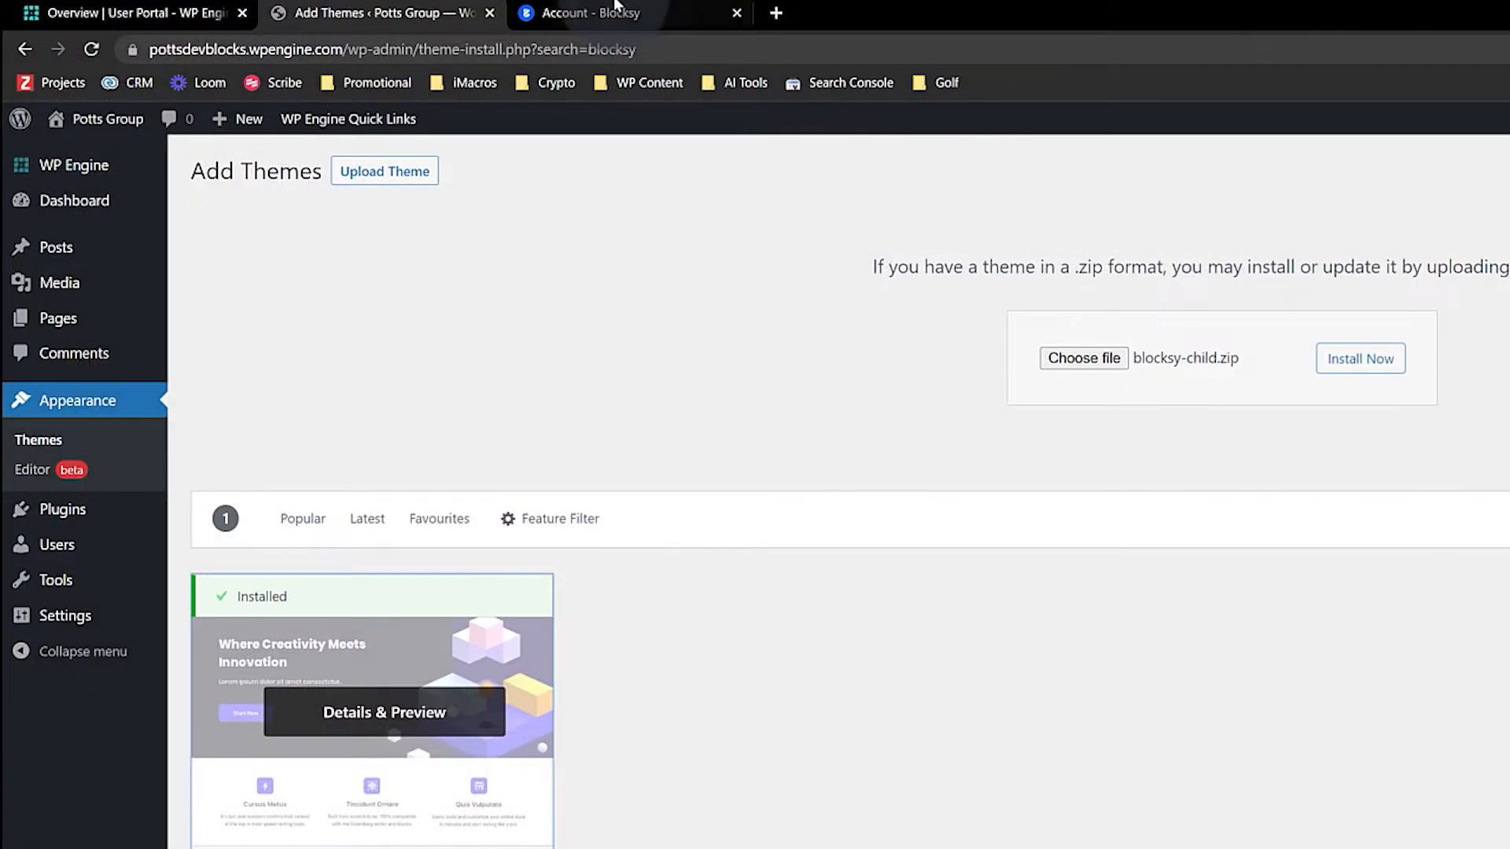
{"action": "left_click", "coordinate": [776, 13]}
Google 'blocksy child theme' and read the install steps on the Blocksy Child Theme docs page
{"action": "type", "text": "blocksy child th"}
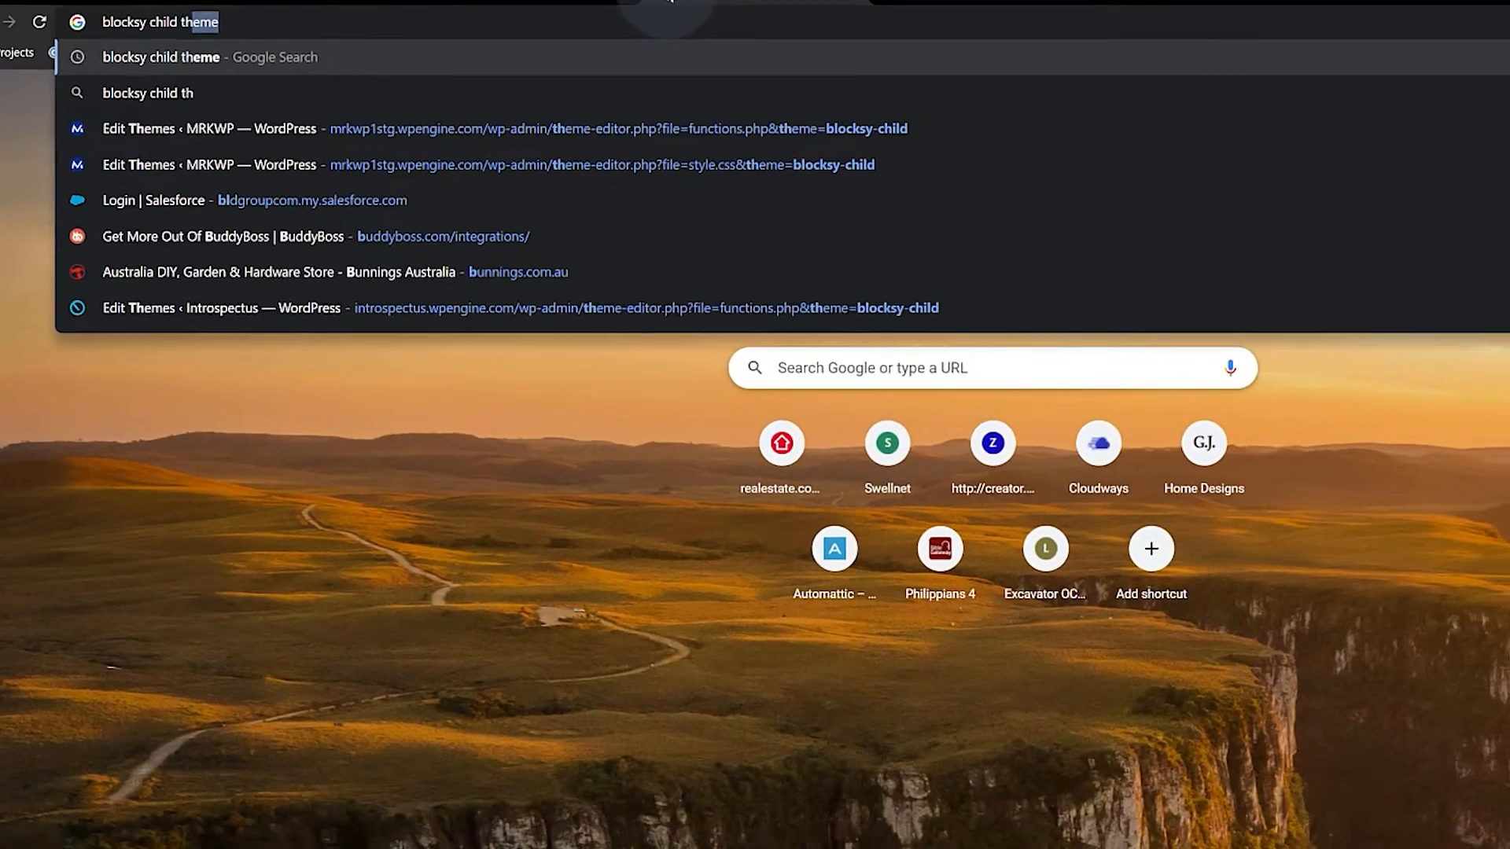
{"action": "key", "text": "Return"}
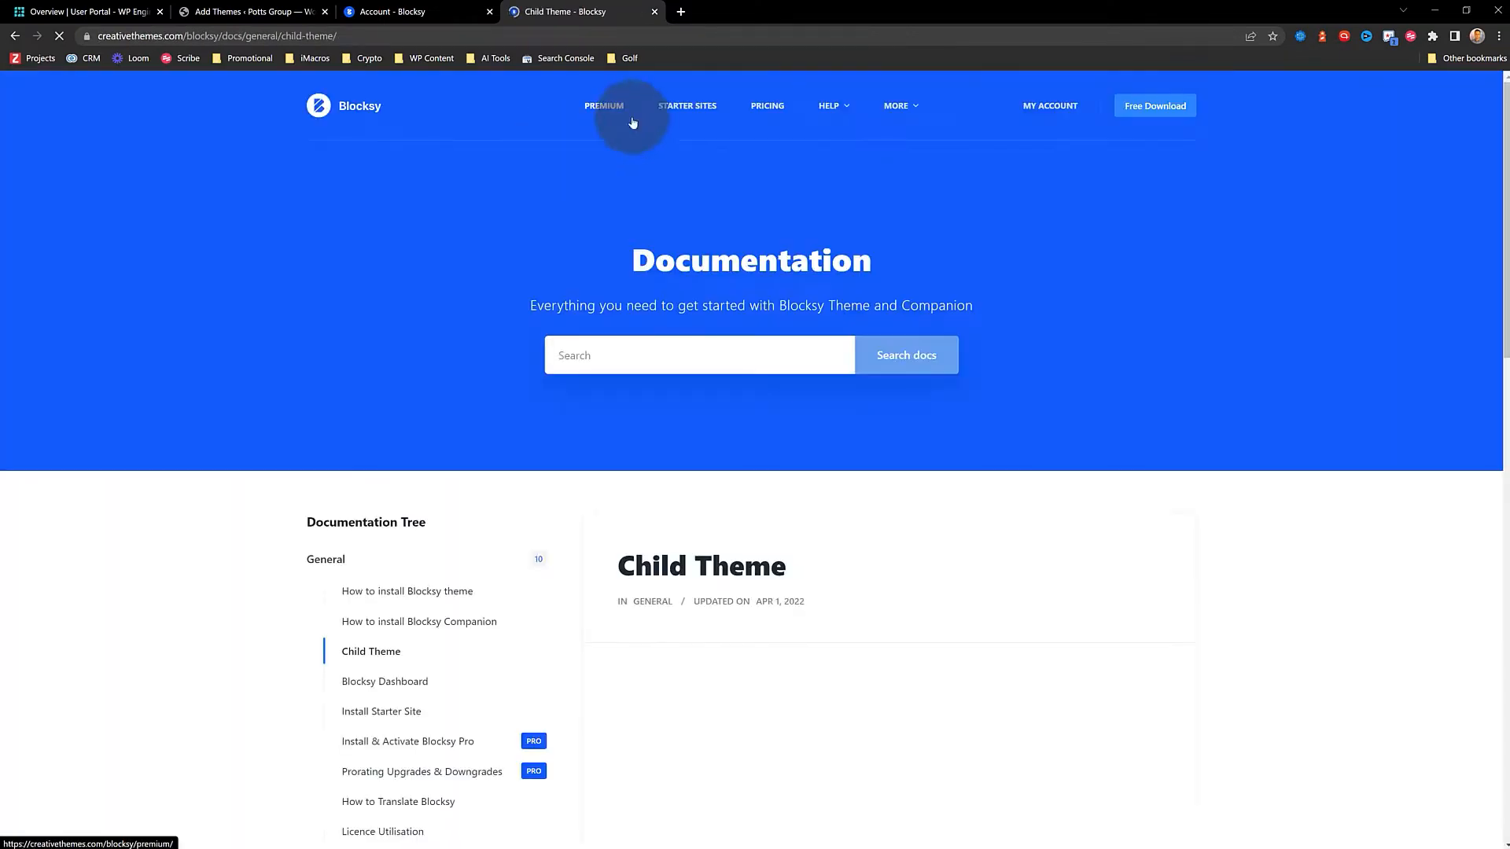
{"action": "scroll", "coordinate": [687, 596], "scroll_direction": "down", "scroll_amount": 3}
{"action": "scroll", "coordinate": [692, 523], "scroll_direction": "down", "scroll_amount": 7}
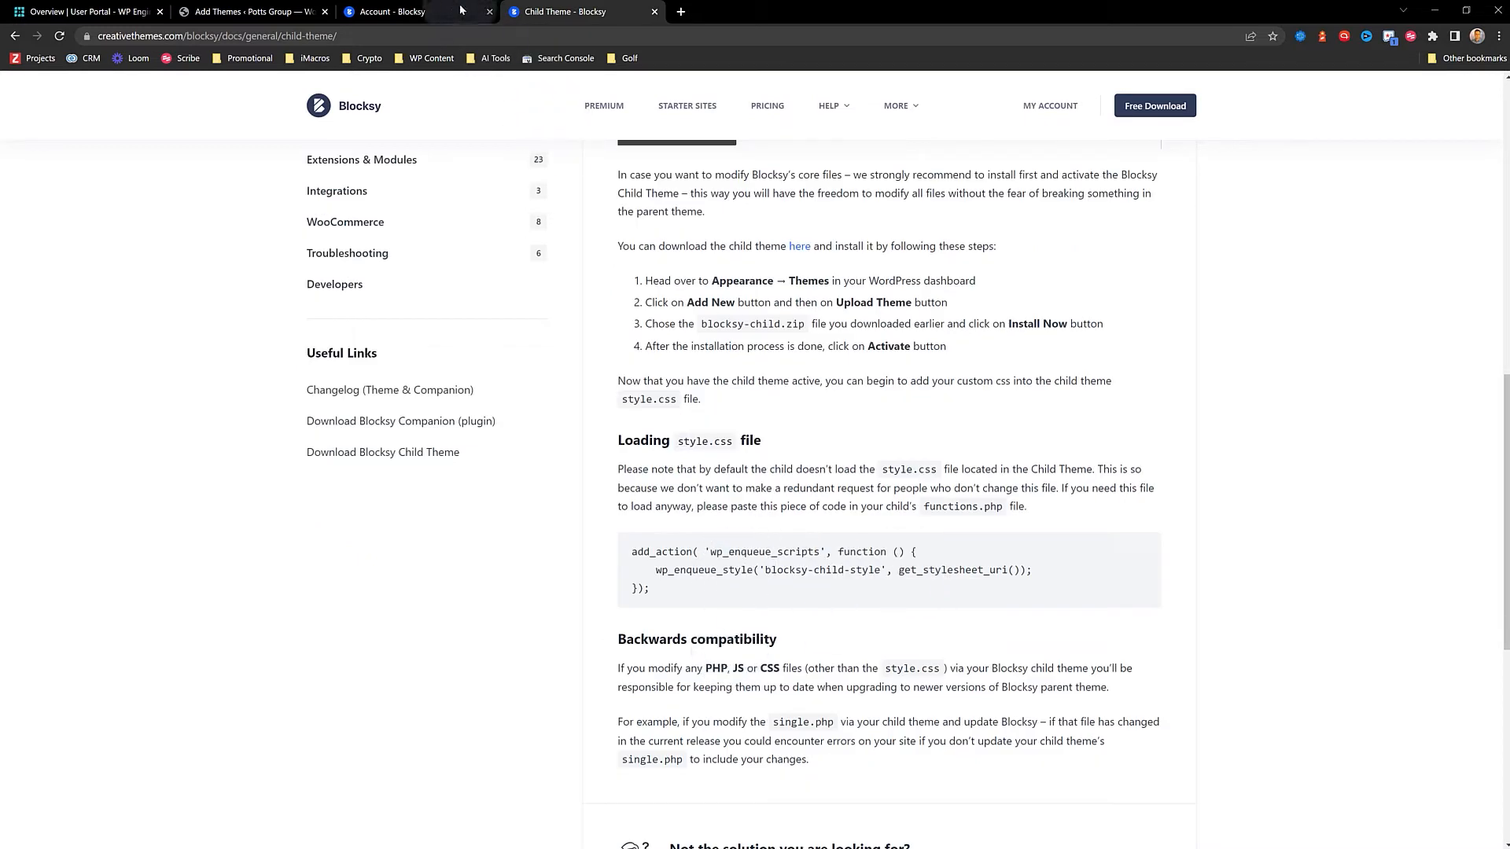
{"action": "left_click", "coordinate": [421, 11]}
Install the uploaded blocksy-child.zip theme, activate Blocksy Child, and close its details view
{"action": "left_click", "coordinate": [257, 11]}
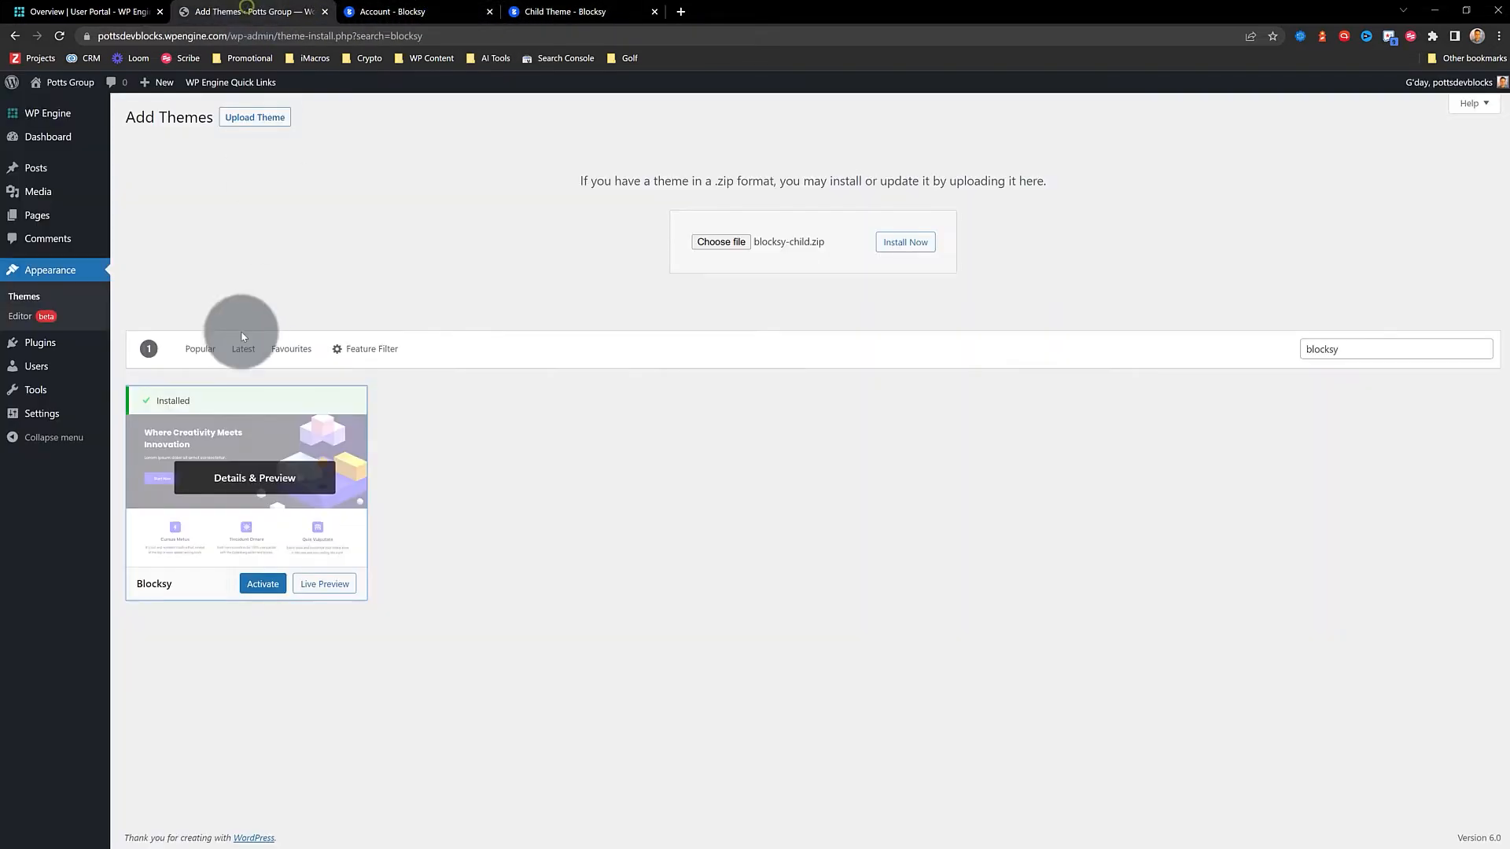
{"action": "left_click", "coordinate": [927, 241]}
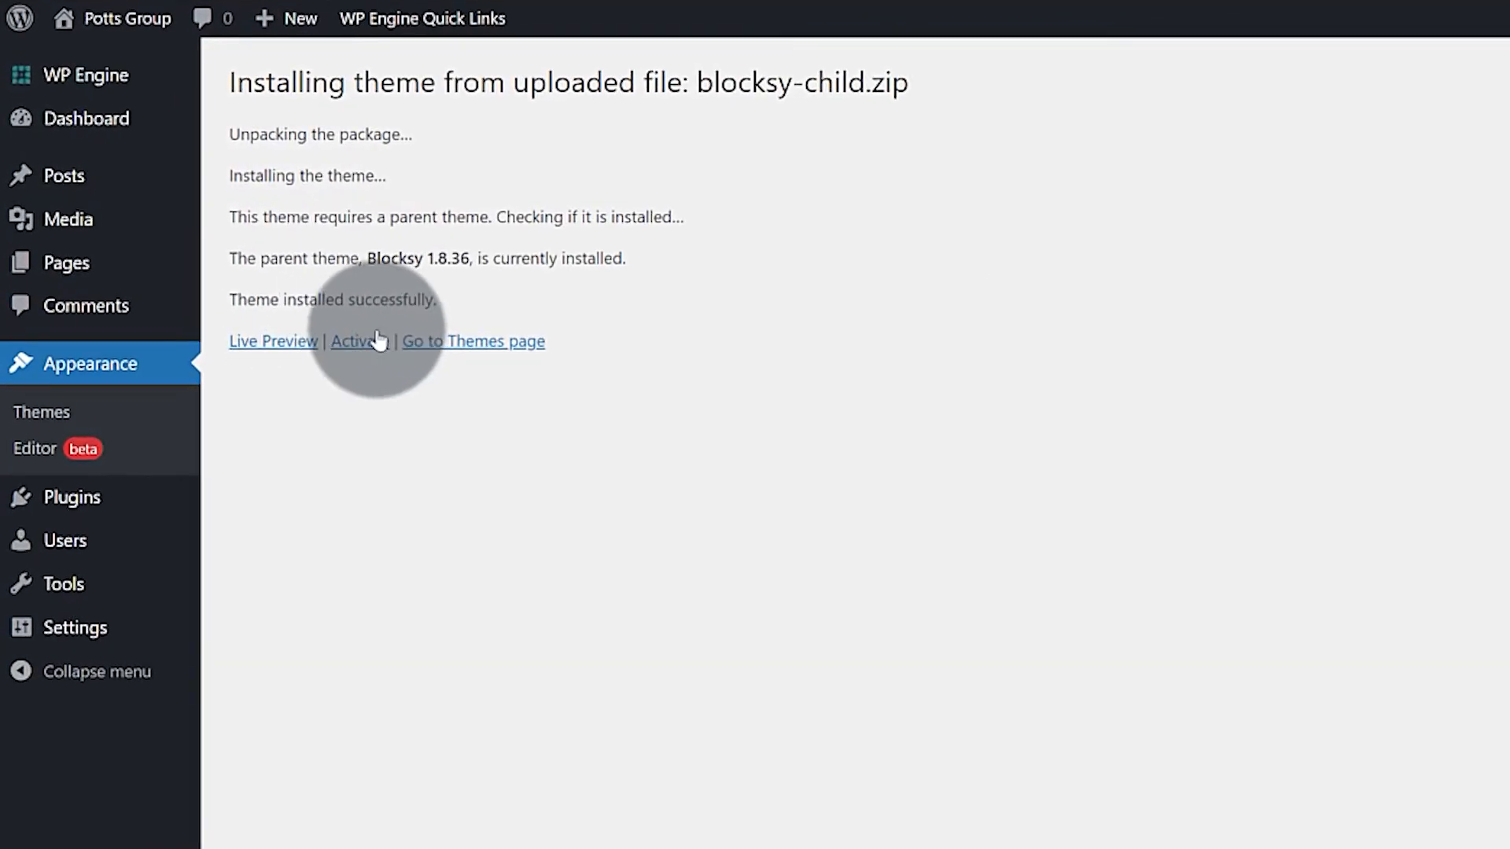
{"action": "left_click", "coordinate": [361, 342]}
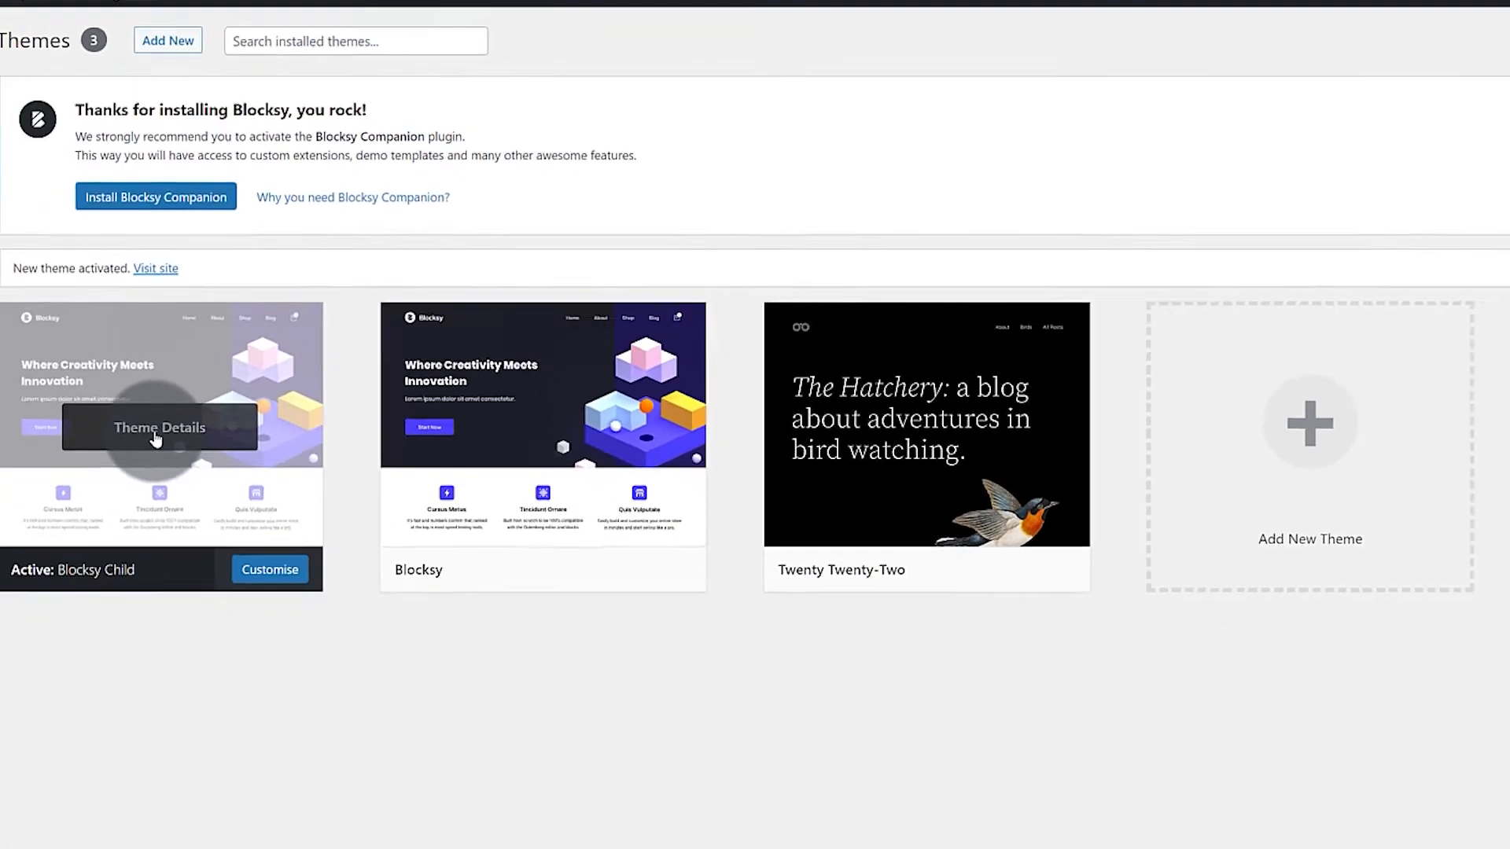
{"action": "left_click", "coordinate": [212, 528]}
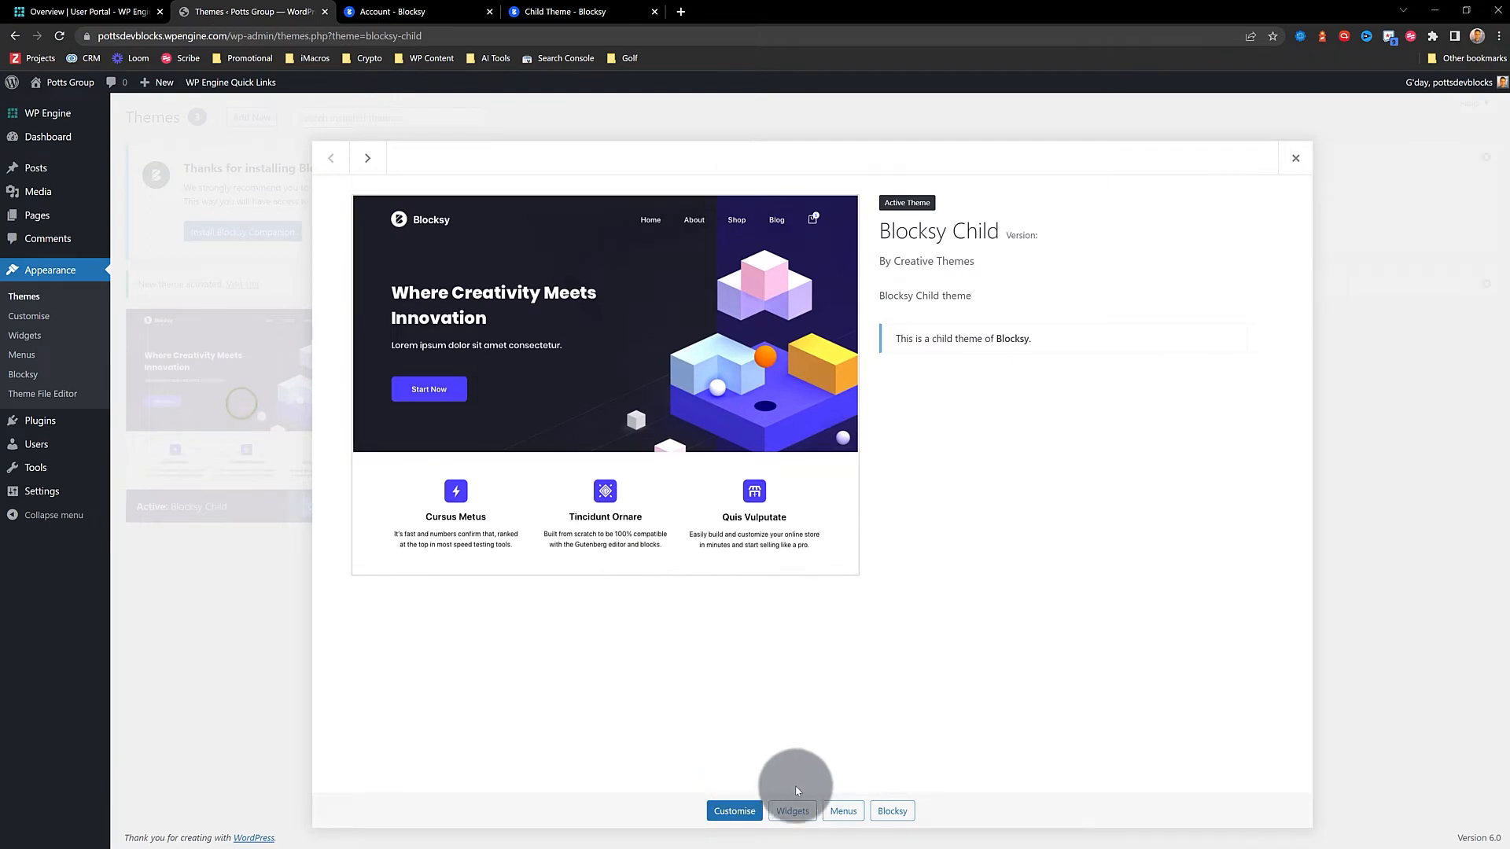
{"action": "left_click", "coordinate": [1295, 158]}
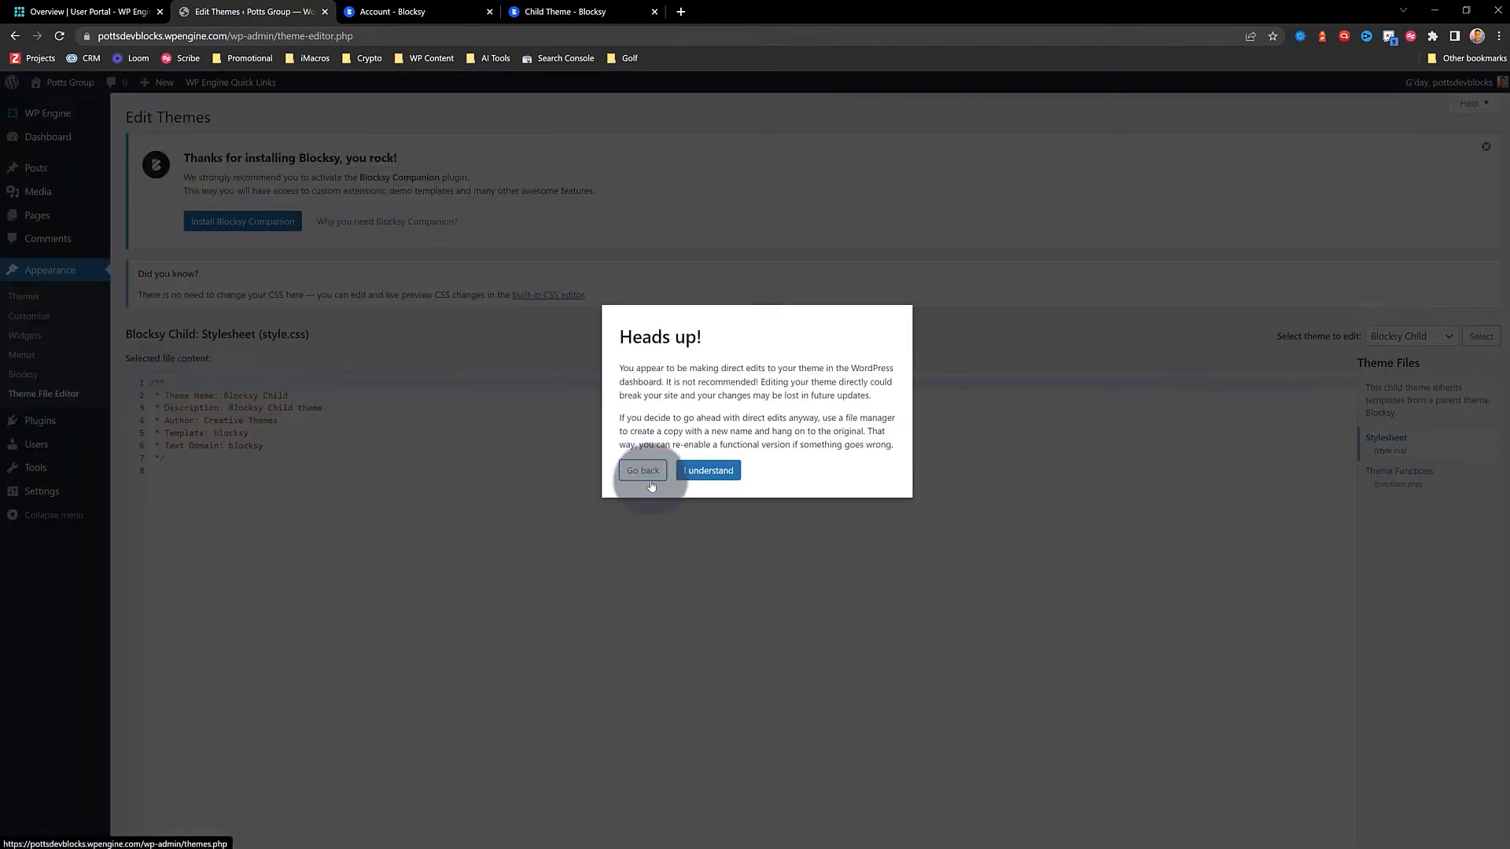
In style.css, change the Theme Name to 'Poots Group' and replace the author with the user's name
{"action": "left_click", "coordinate": [708, 471]}
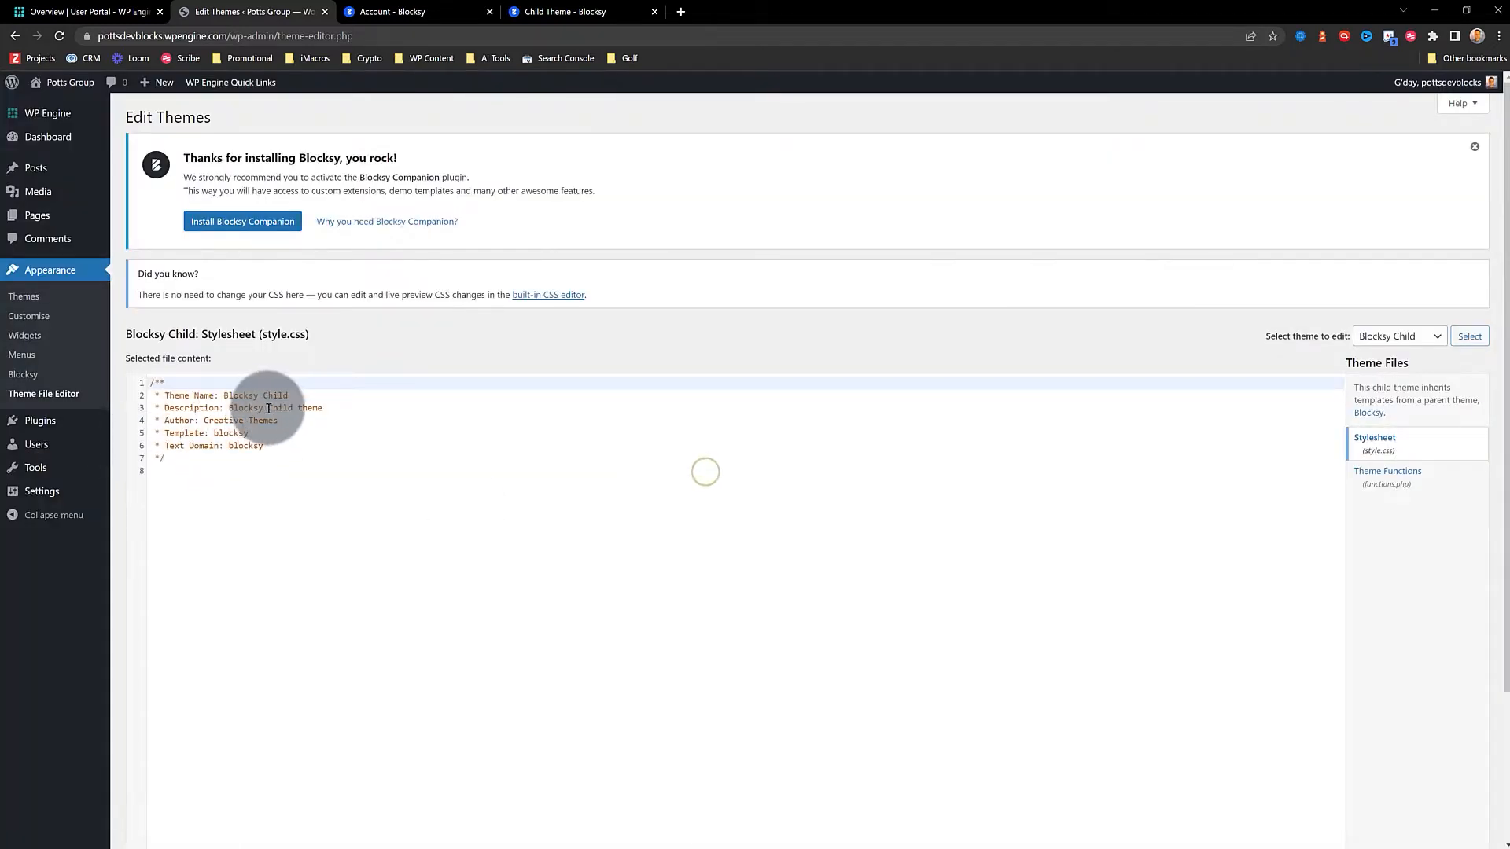
{"action": "left_click_drag", "start_coordinate": [295, 397], "coordinate": [228, 399]}
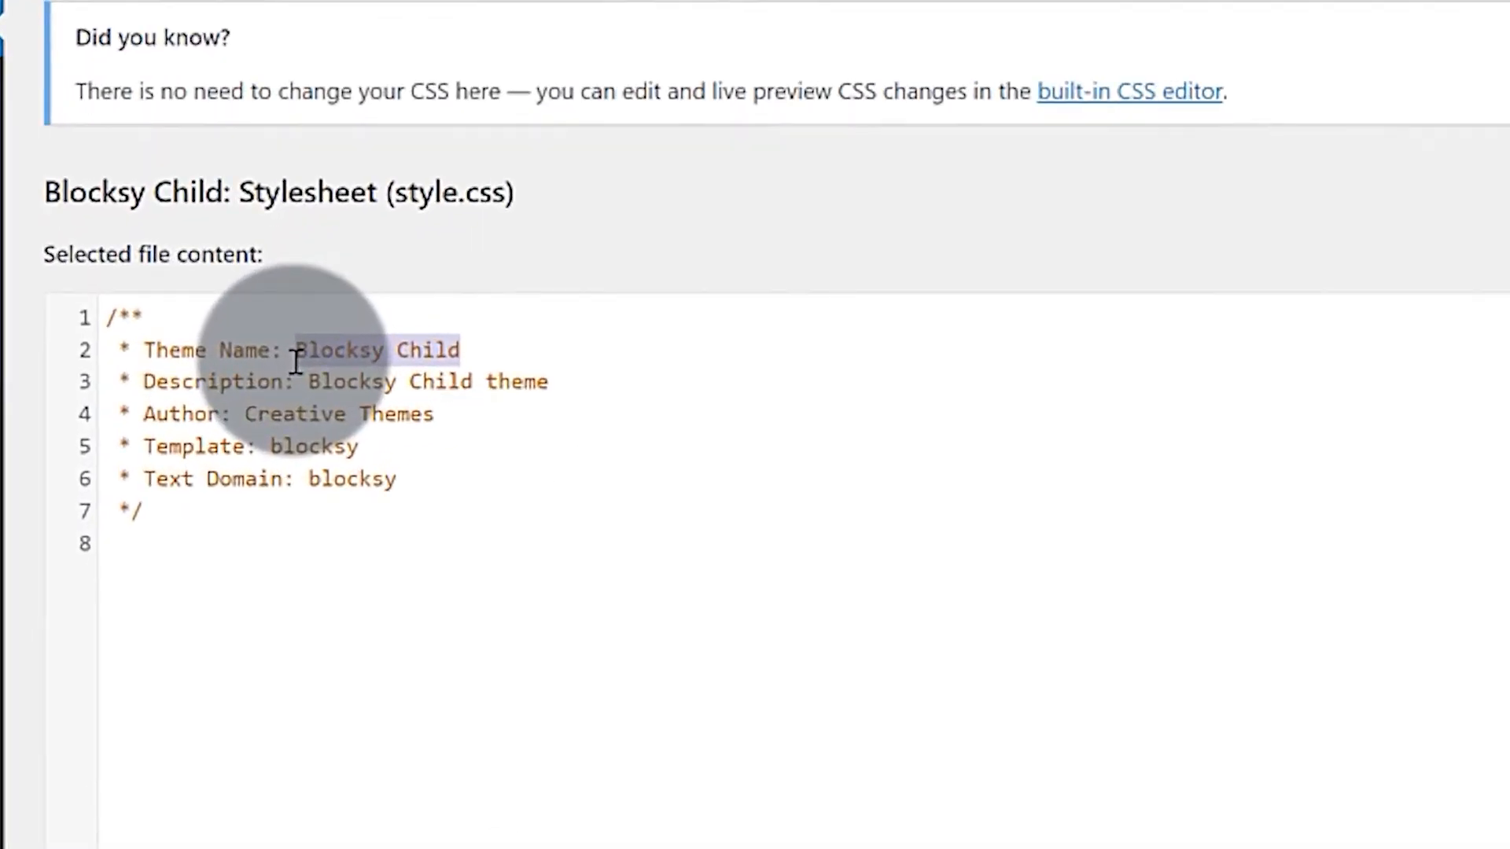
{"action": "type", "text": "Poot"}
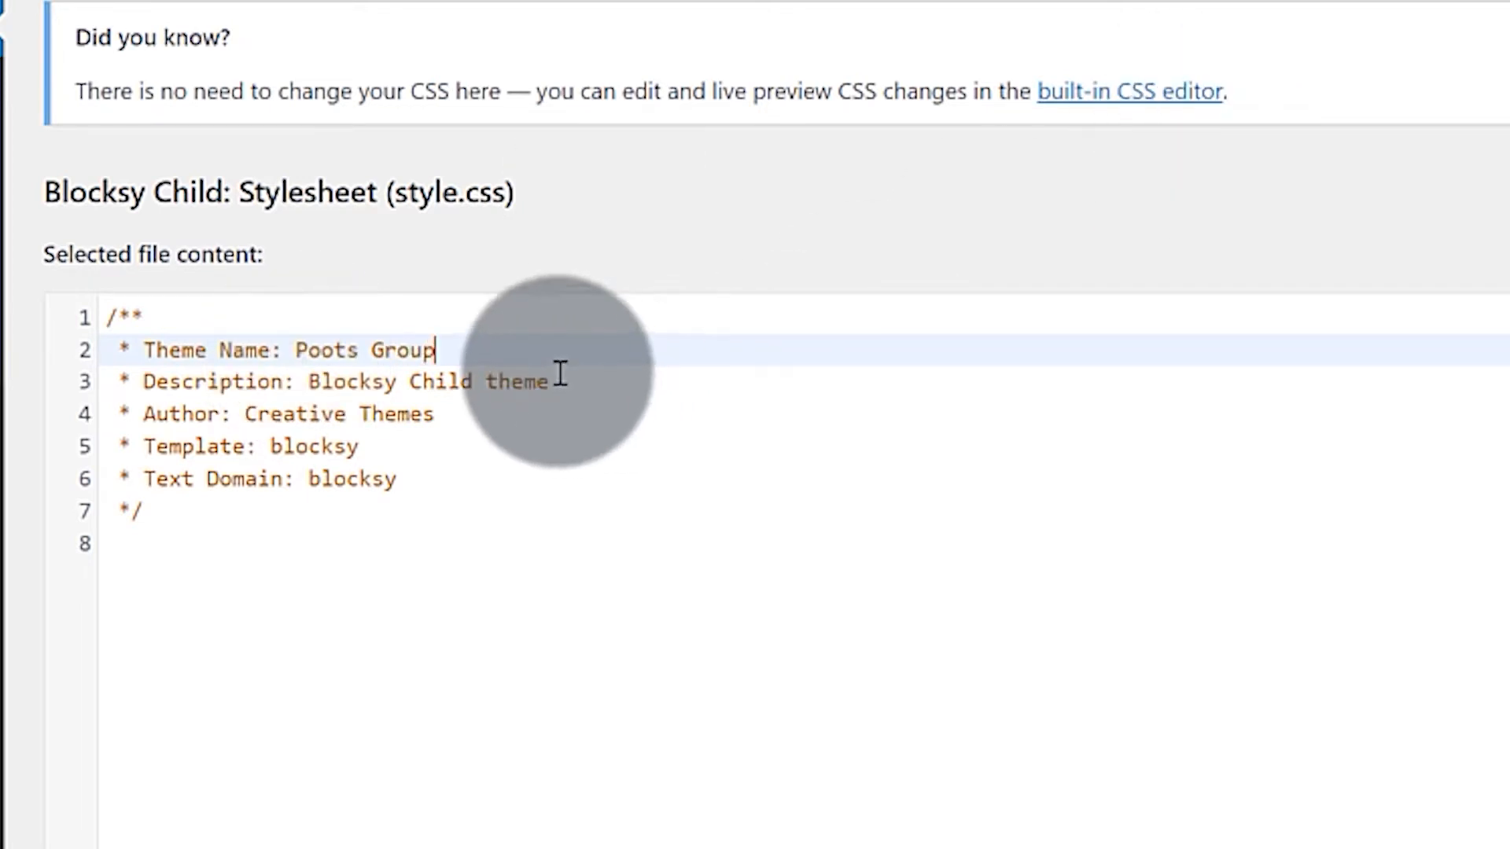
{"action": "left_click_drag", "start_coordinate": [440, 414], "coordinate": [248, 426]}
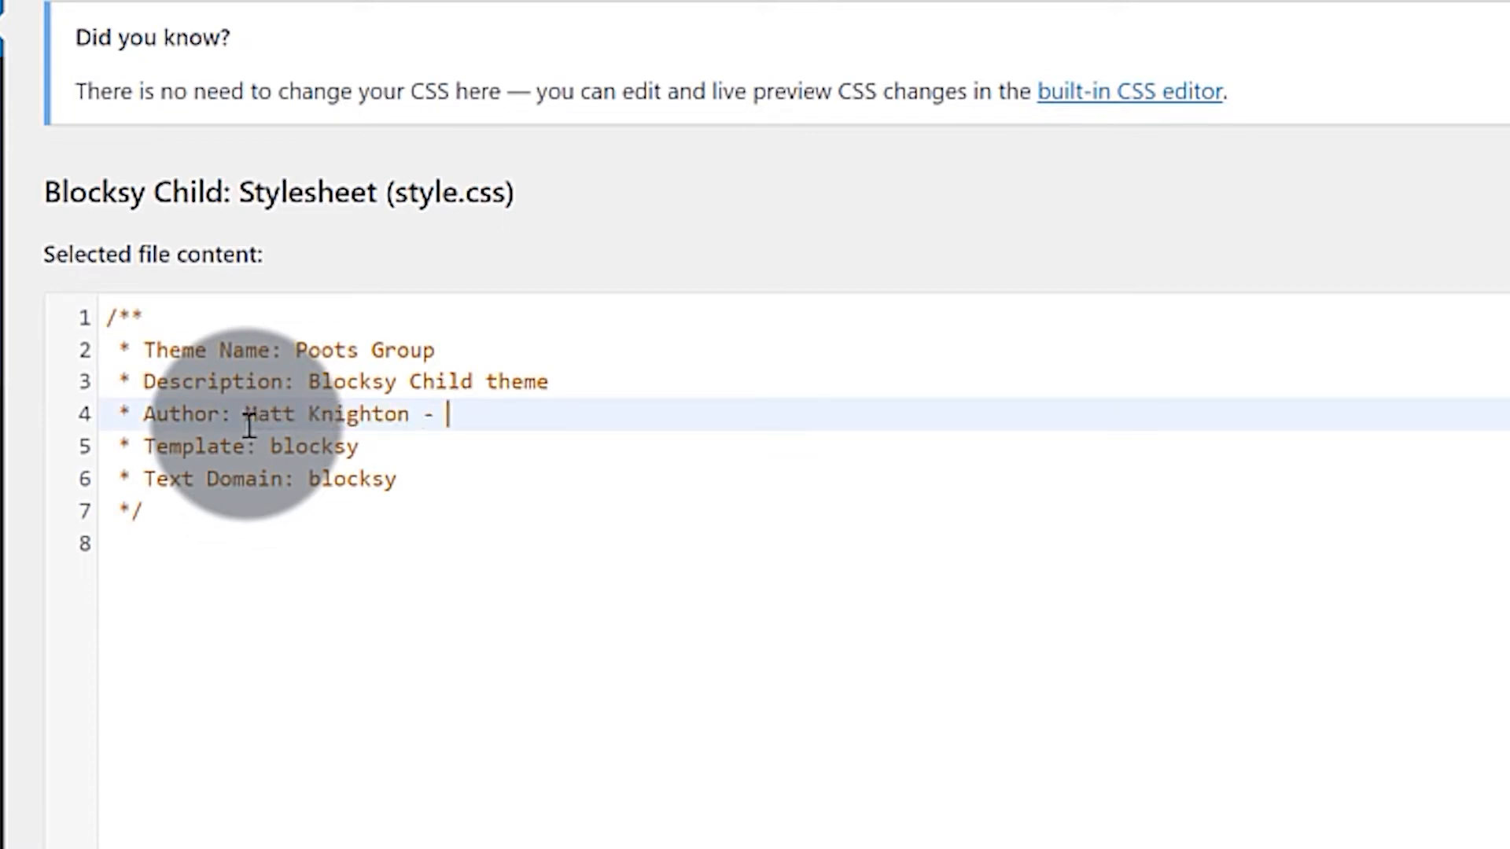
{"action": "left_click", "coordinate": [373, 444]}
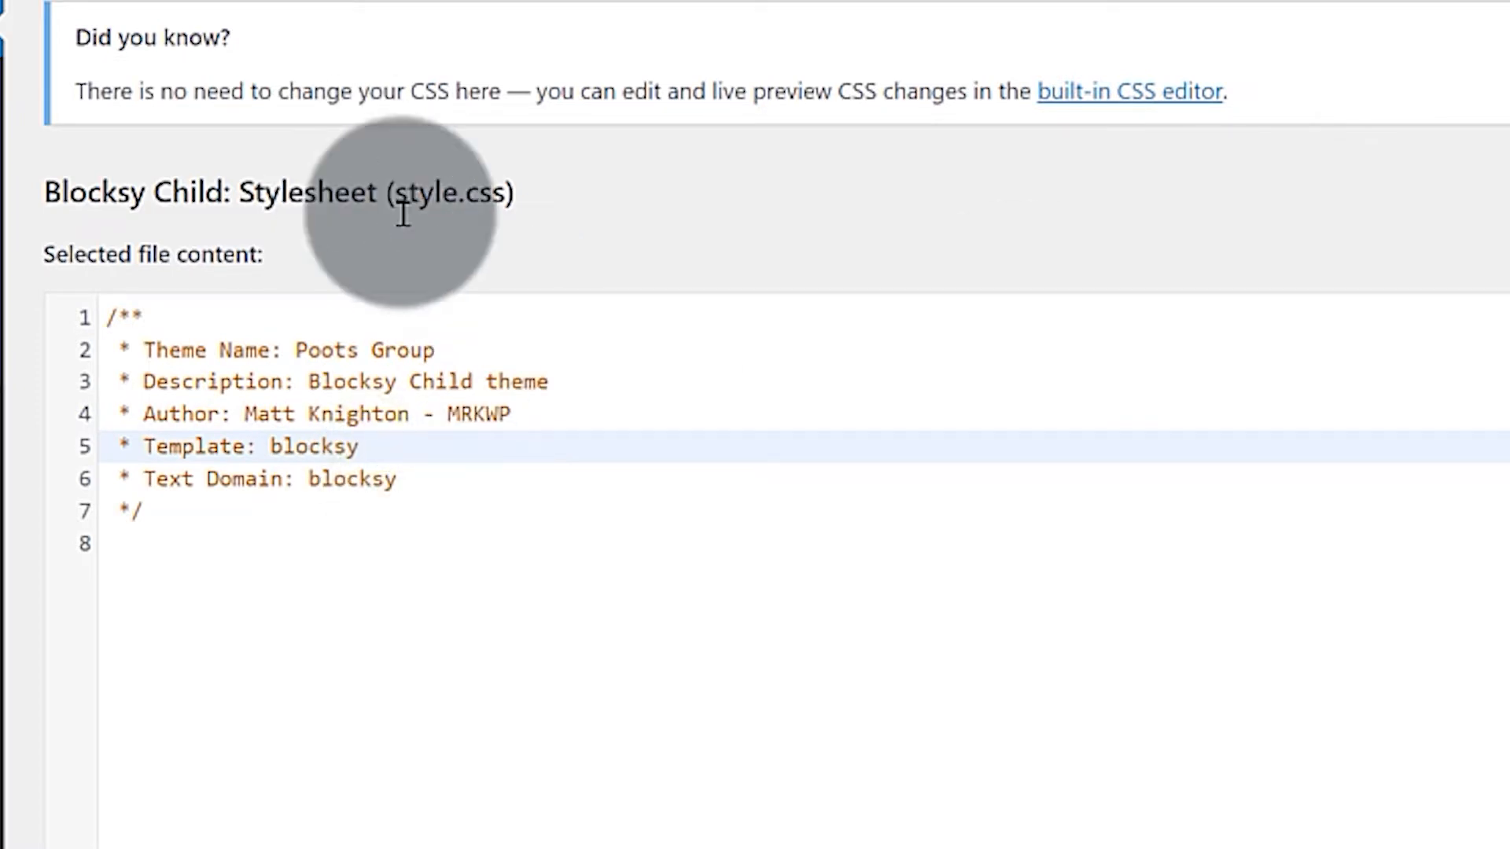
{"action": "scroll", "coordinate": [367, 175], "scroll_direction": "down", "scroll_amount": 3}
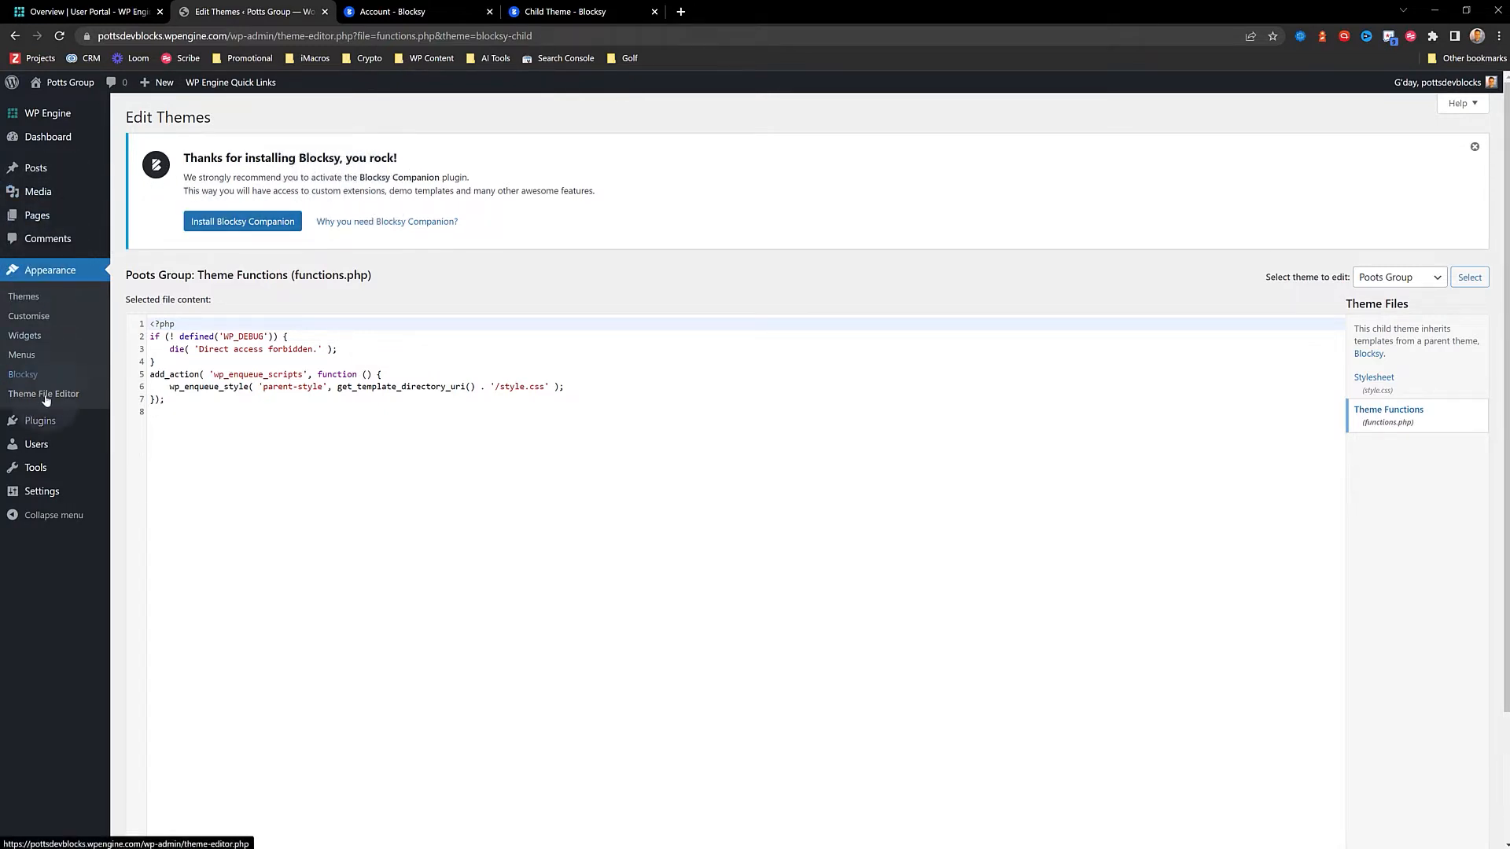
{"action": "mouse_move", "coordinate": [136, 422]}
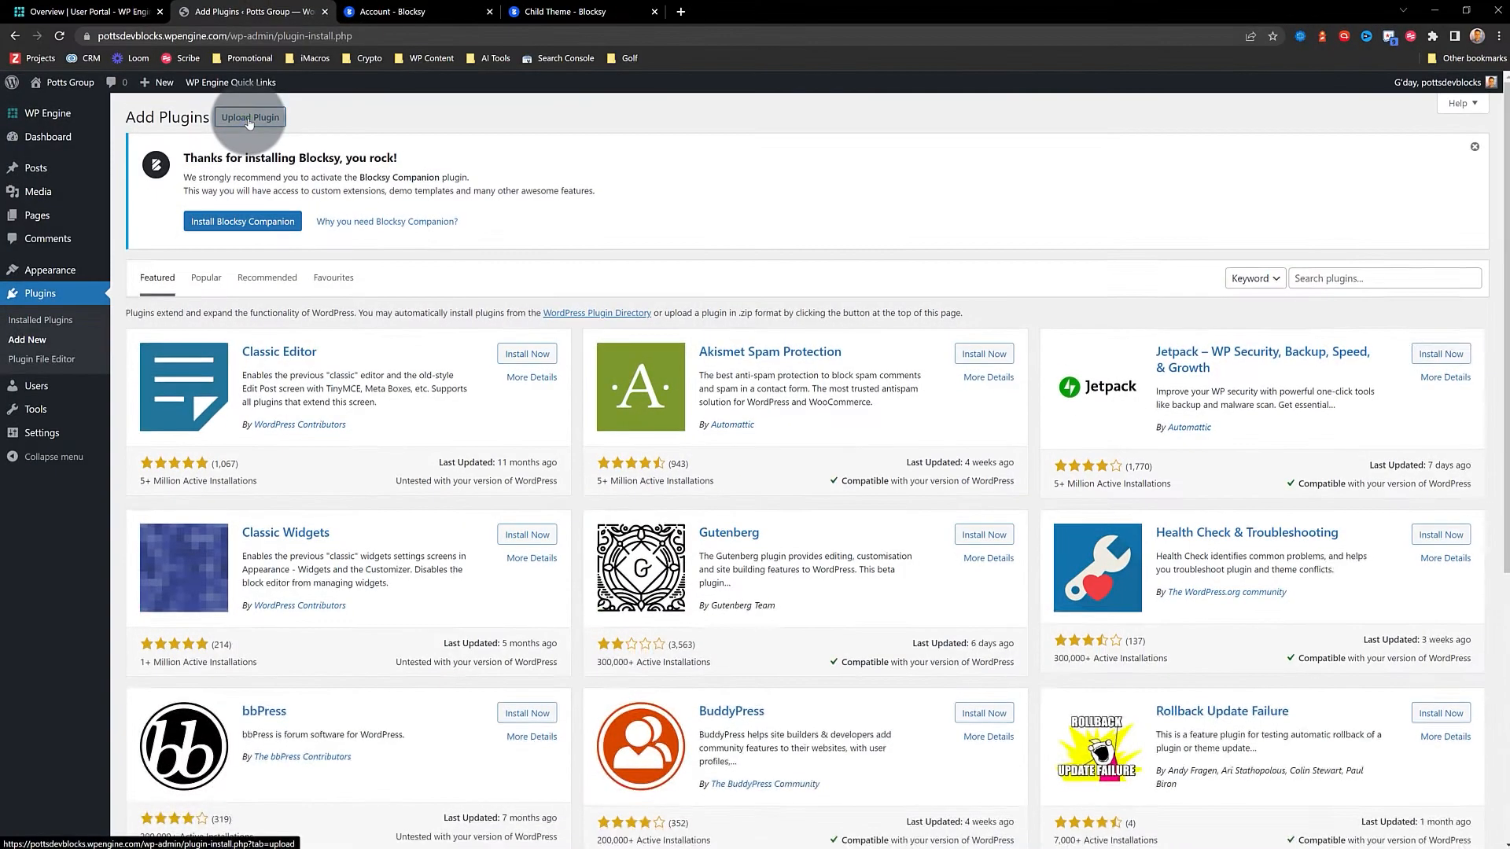
Upload and install blocksy-companion-pro.1.8.34.zip, then copy the Blocksy Companion licence key
{"action": "left_click", "coordinate": [250, 117]}
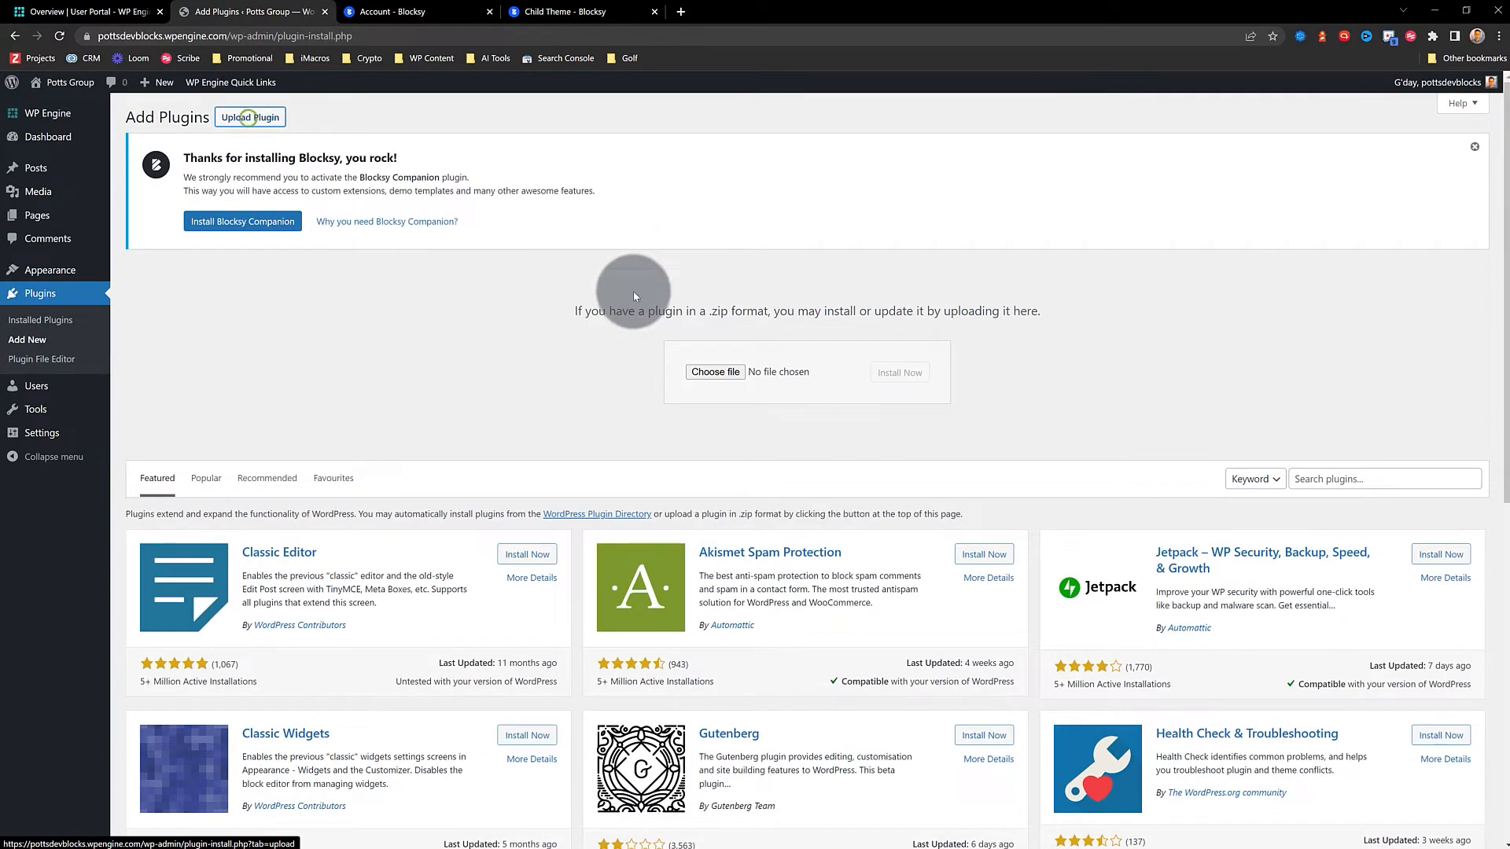
{"action": "left_click", "coordinate": [710, 372]}
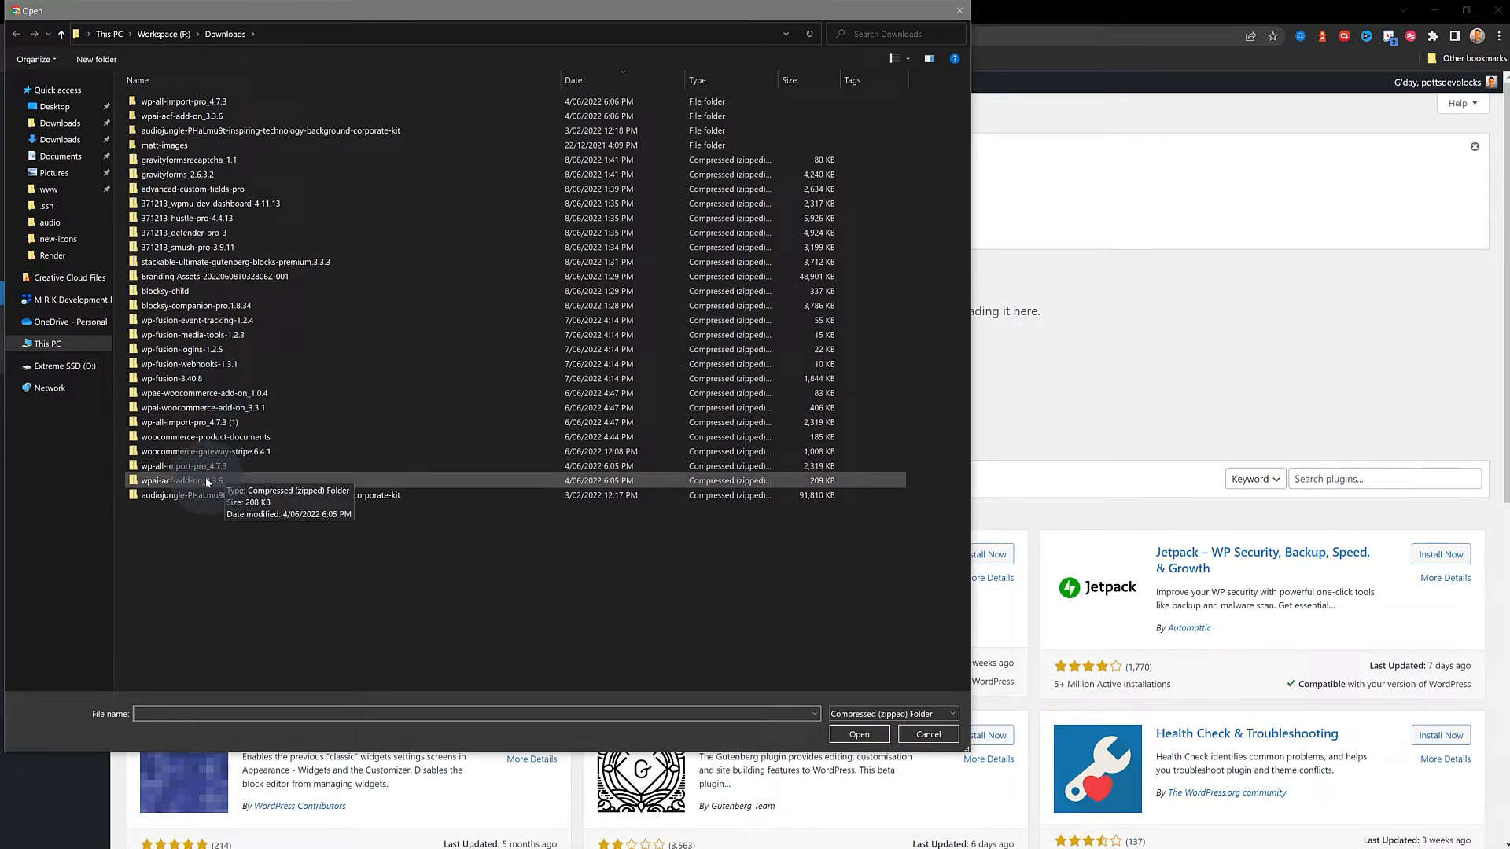
{"action": "left_click", "coordinate": [195, 305]}
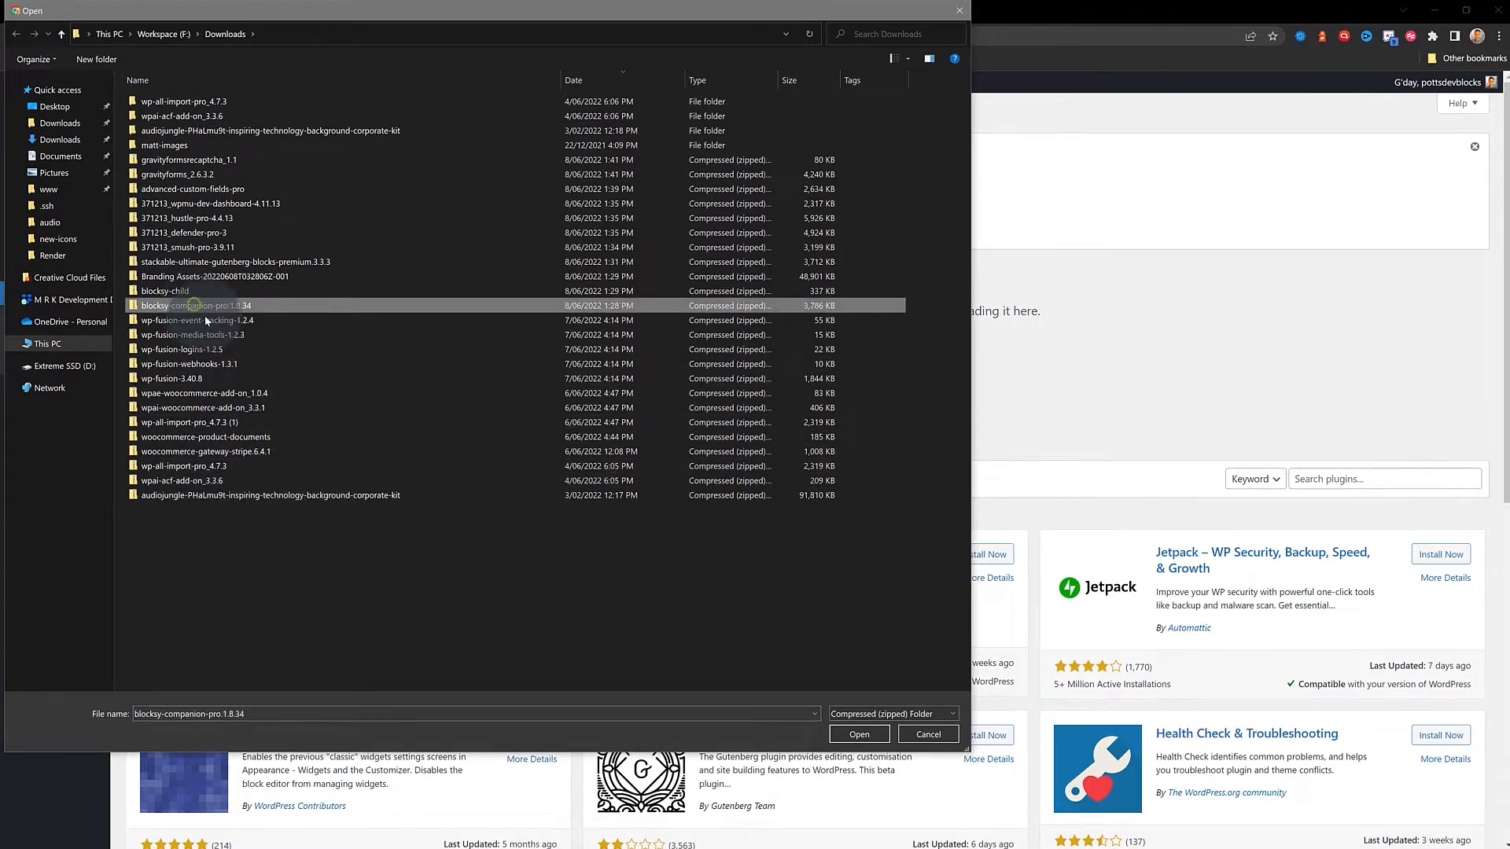
{"action": "left_click", "coordinate": [859, 734]}
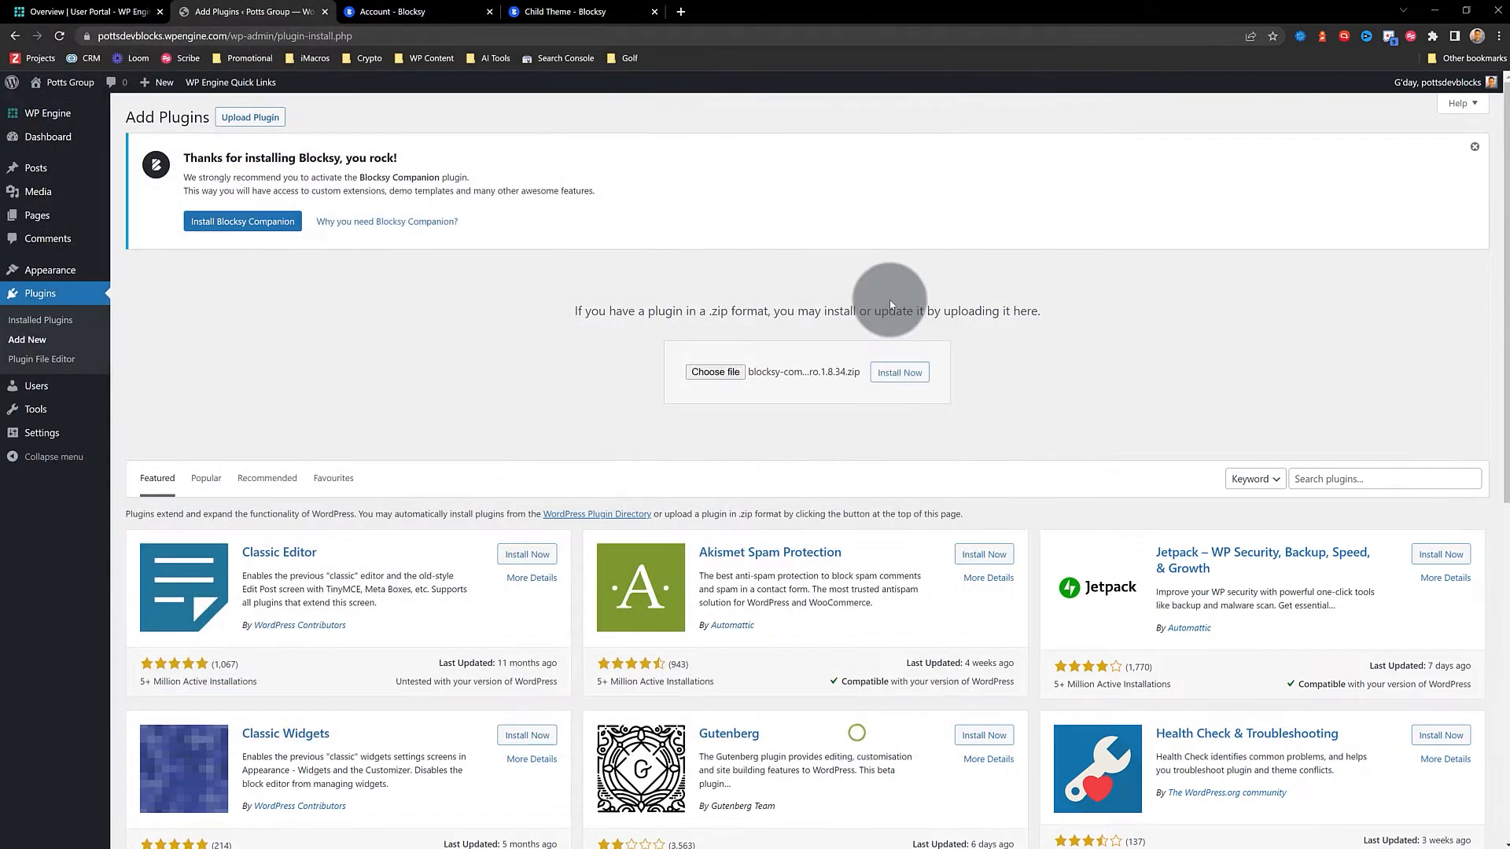
{"action": "left_click", "coordinate": [899, 372]}
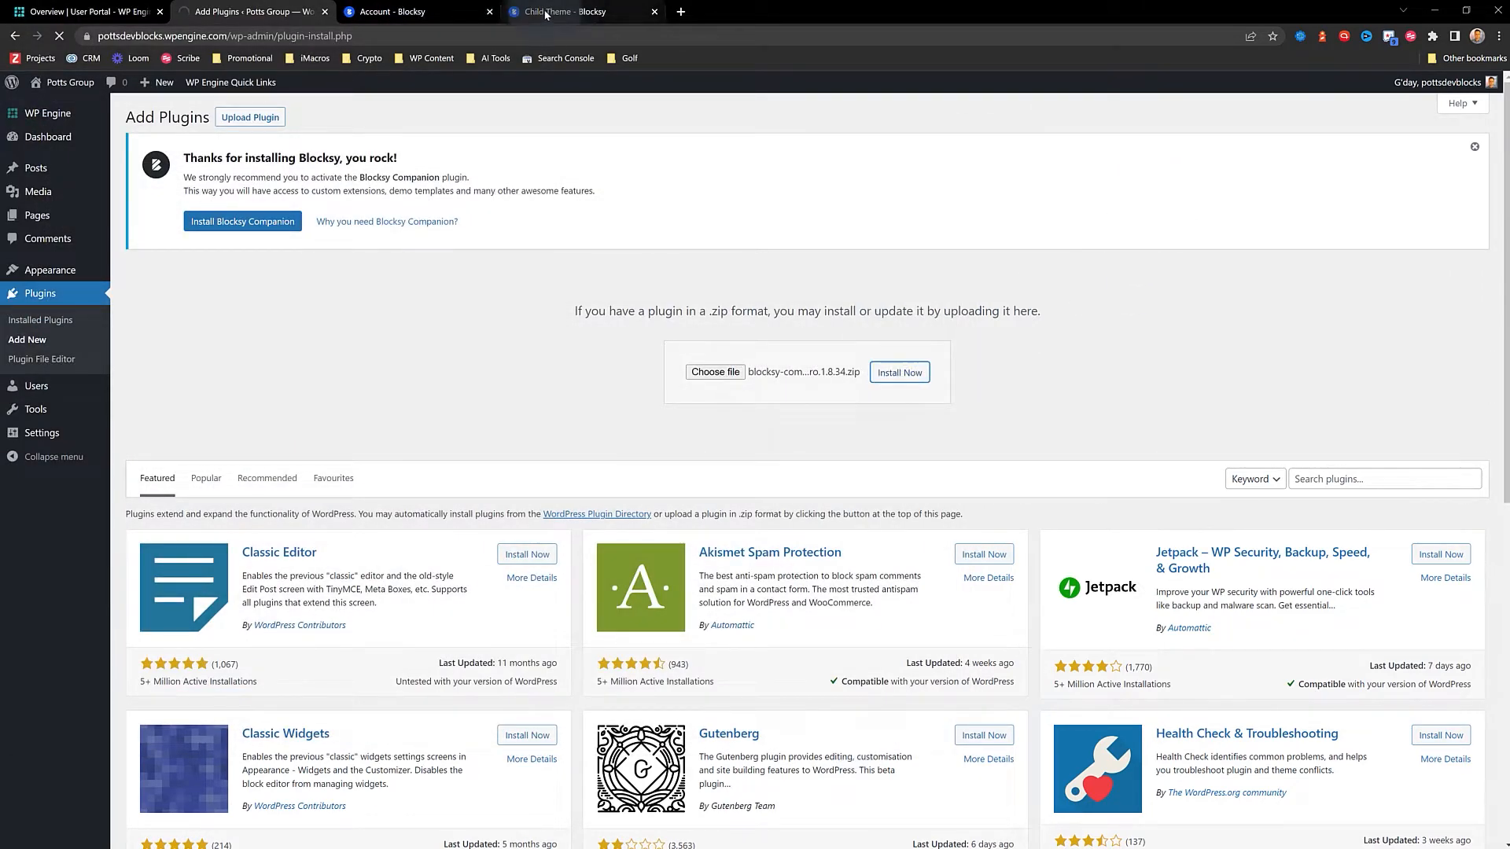
{"action": "left_click", "coordinate": [417, 13]}
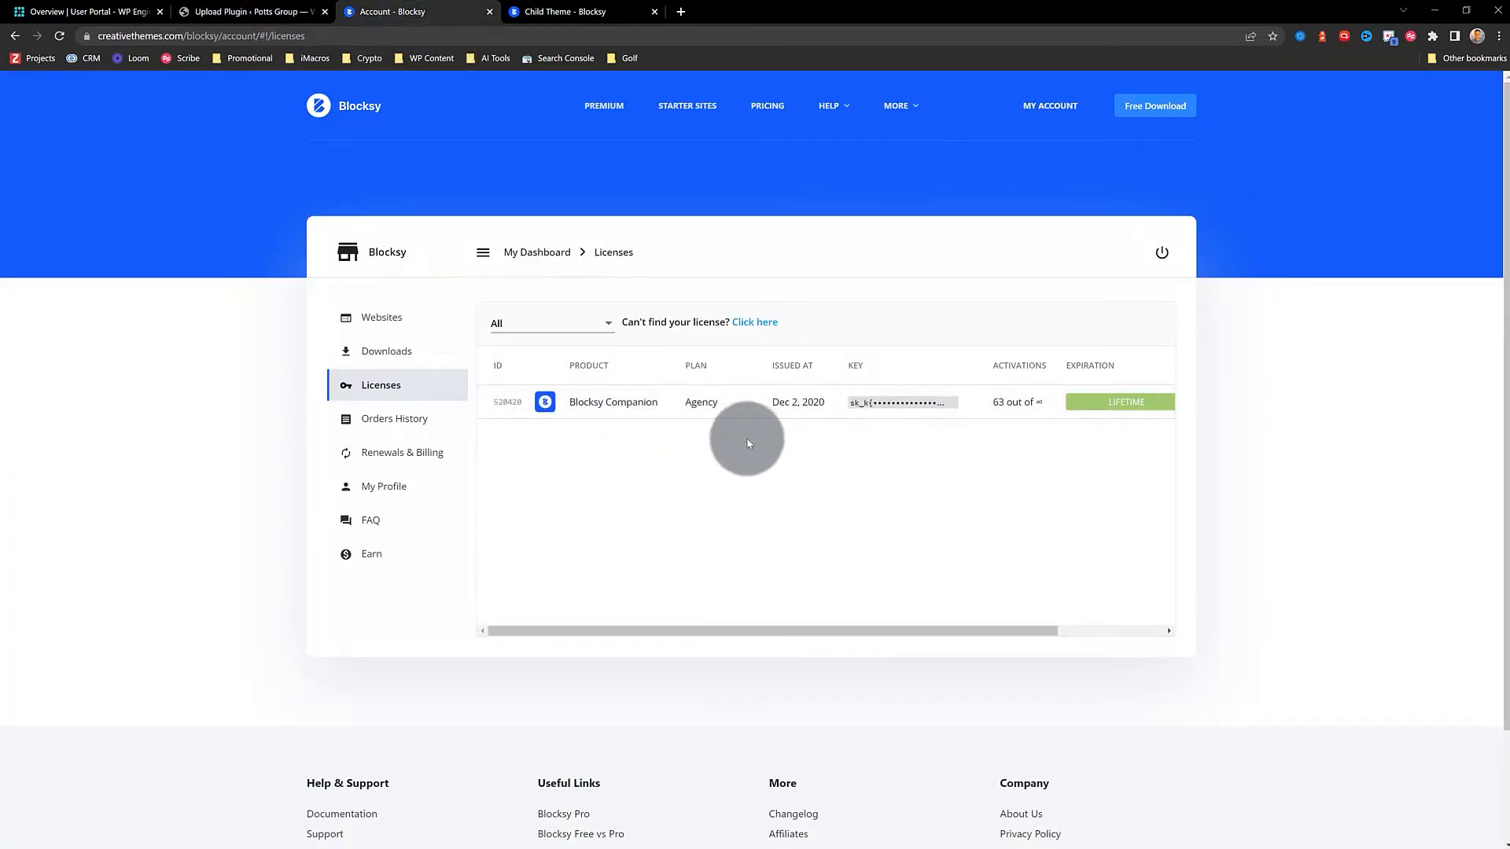
{"action": "left_click", "coordinate": [973, 404]}
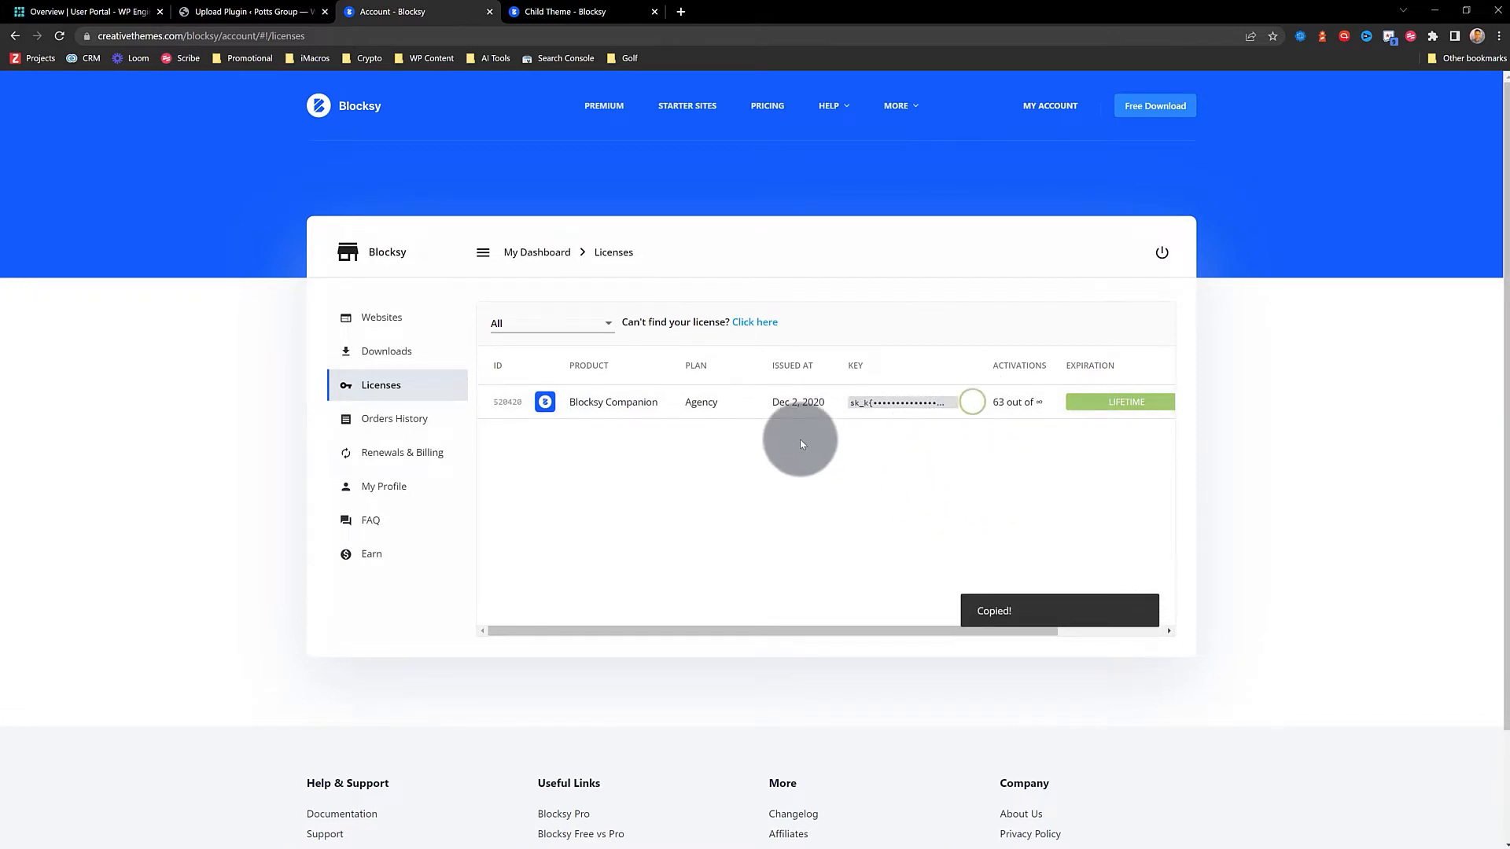
Activate the Blocksy Companion plugin and its licence key to reach the Blocksy PRO dashboard
{"action": "left_click", "coordinate": [208, 8]}
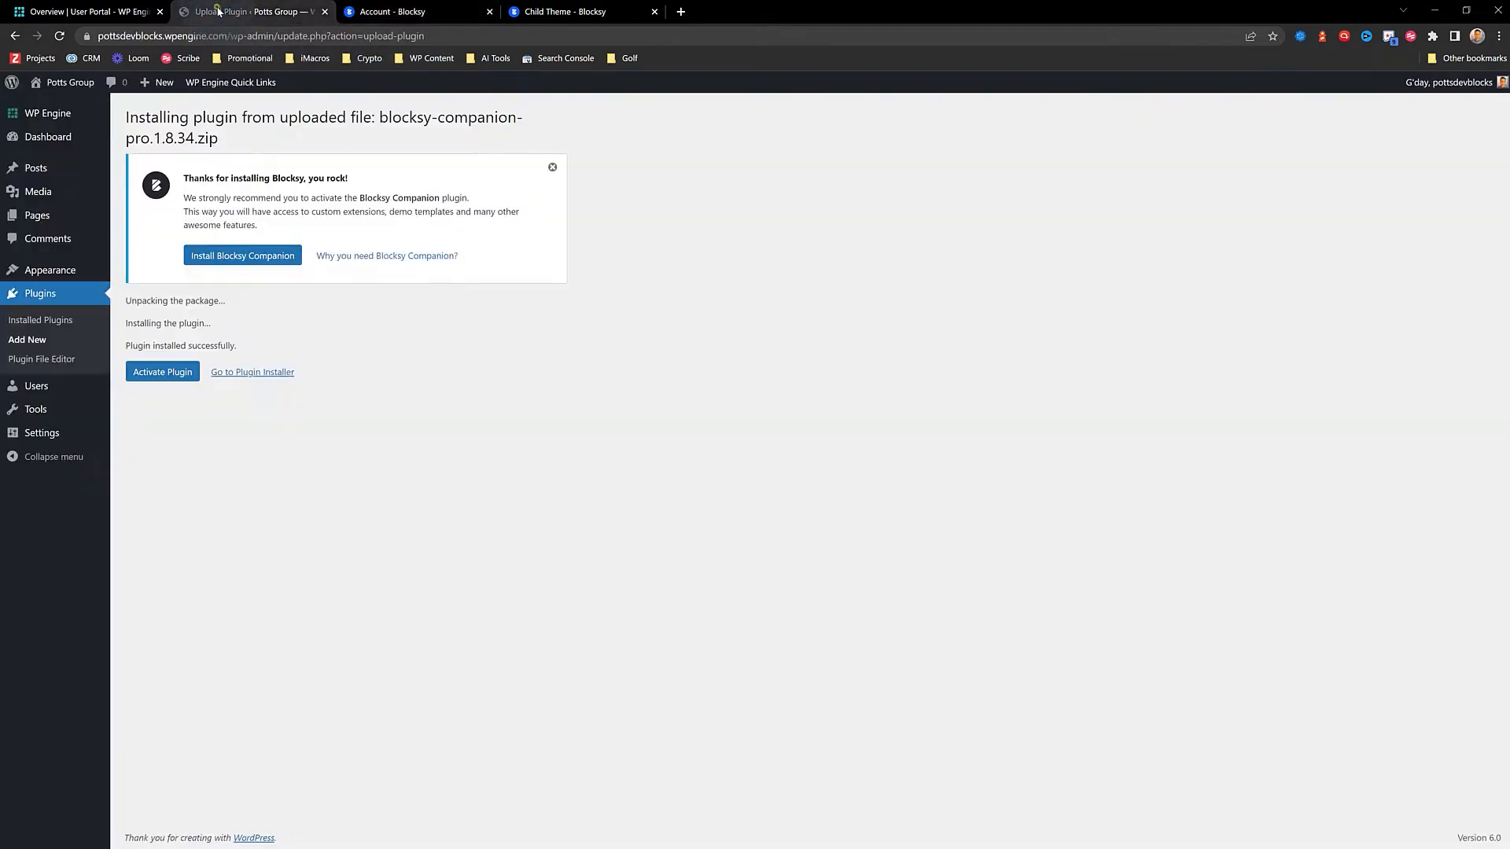
{"action": "left_click", "coordinate": [177, 376]}
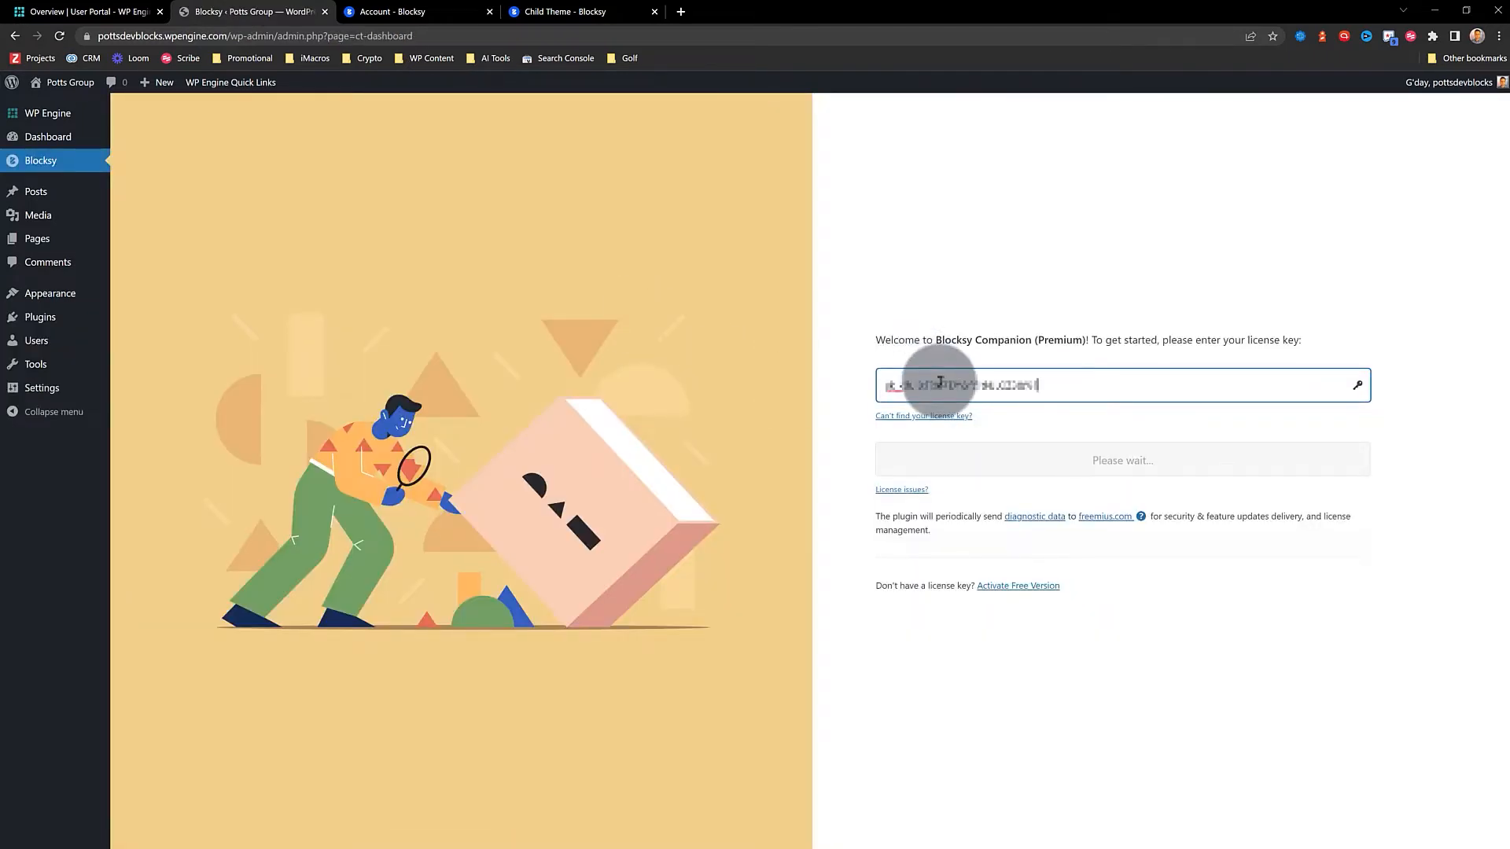
{"action": "left_click", "coordinate": [1126, 472]}
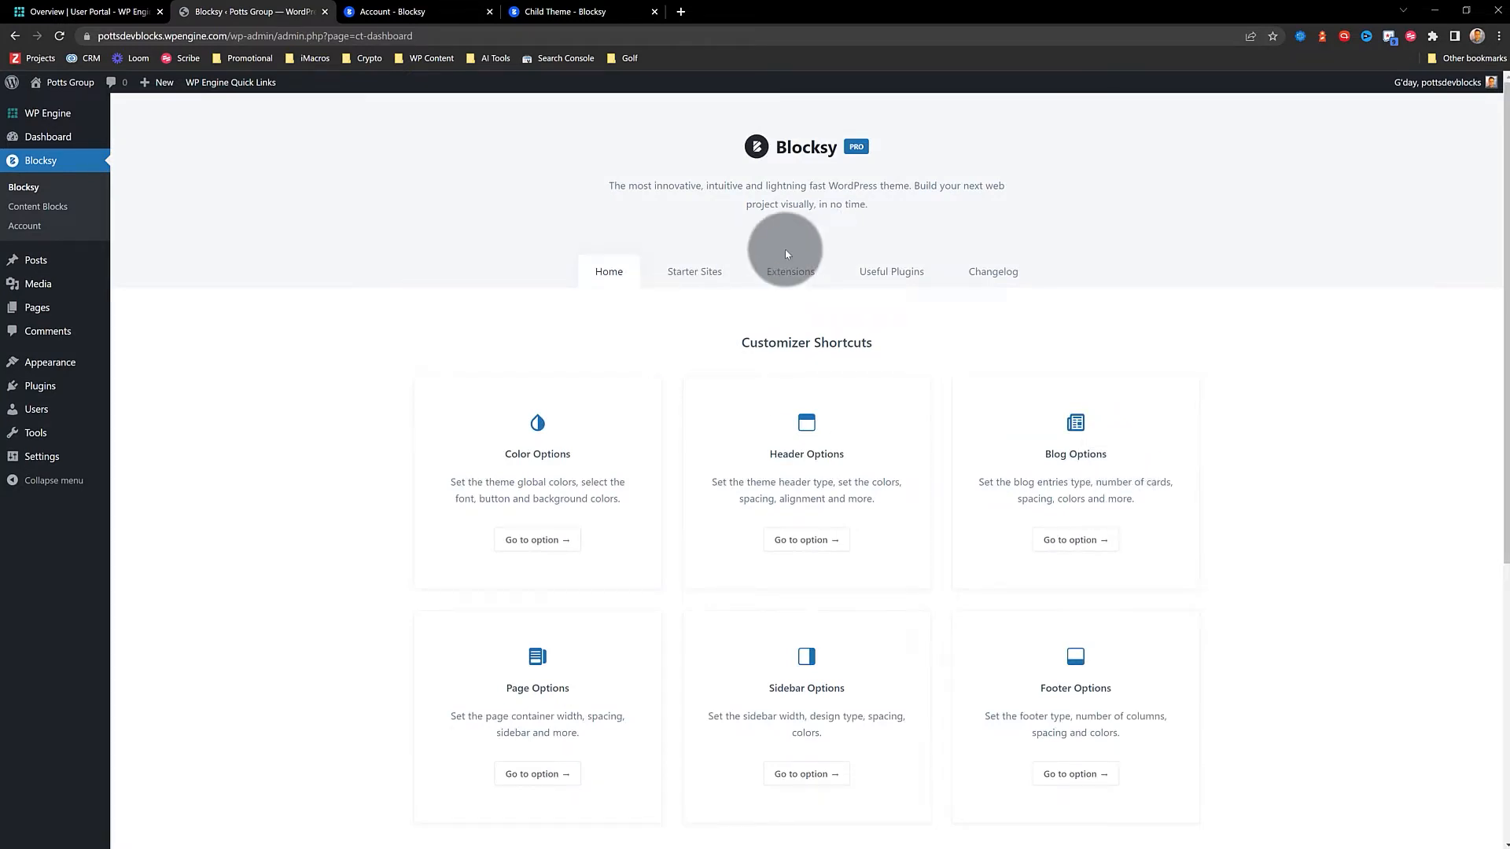
Show Blocksy's Pro extensions and activate Custom Code Snippets
{"action": "left_click", "coordinate": [800, 273]}
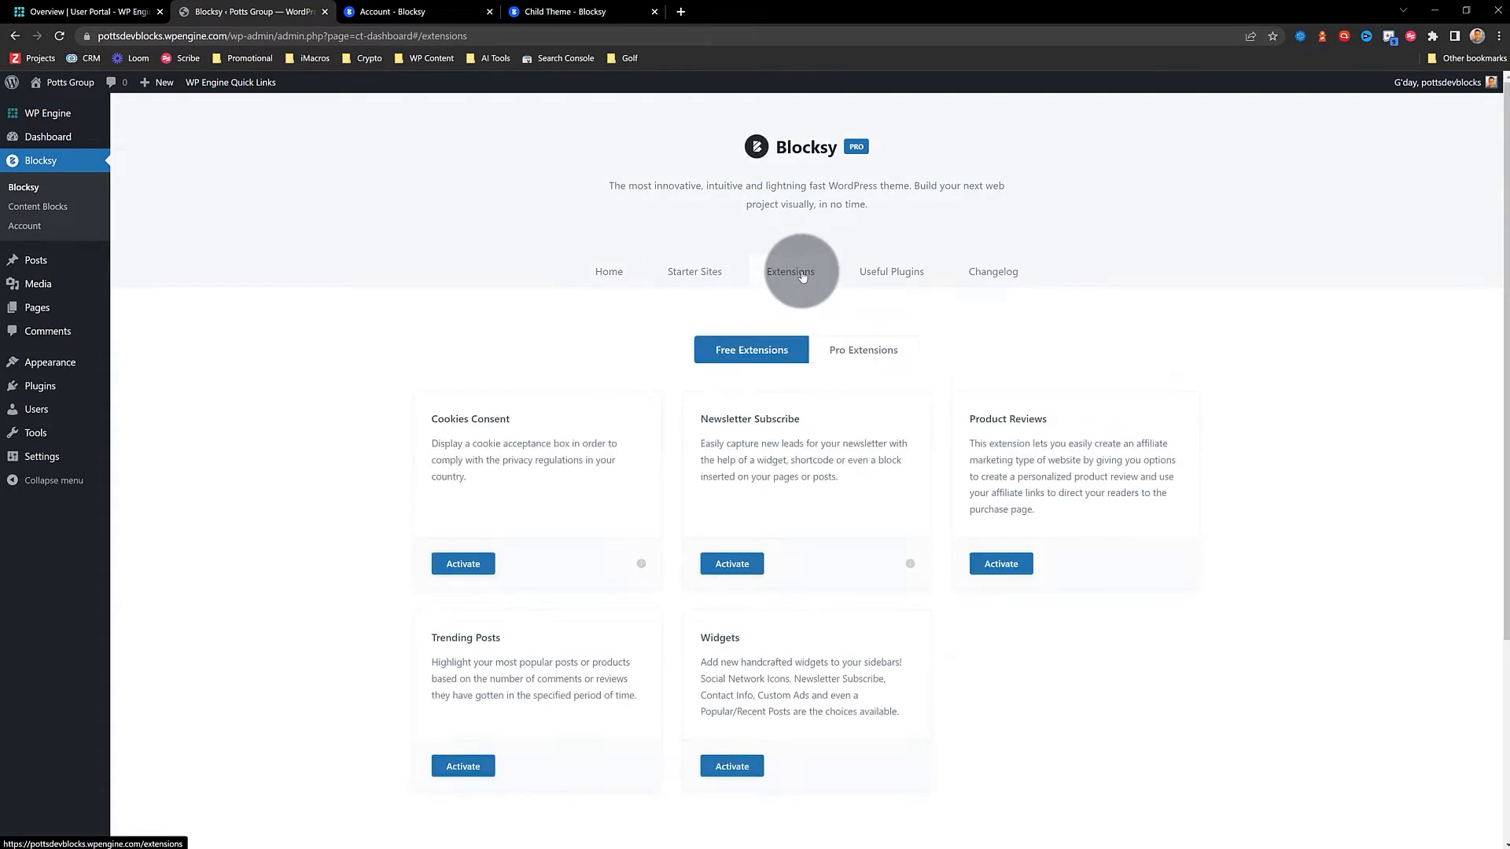
{"action": "scroll", "coordinate": [662, 436], "scroll_direction": "down", "scroll_amount": 3}
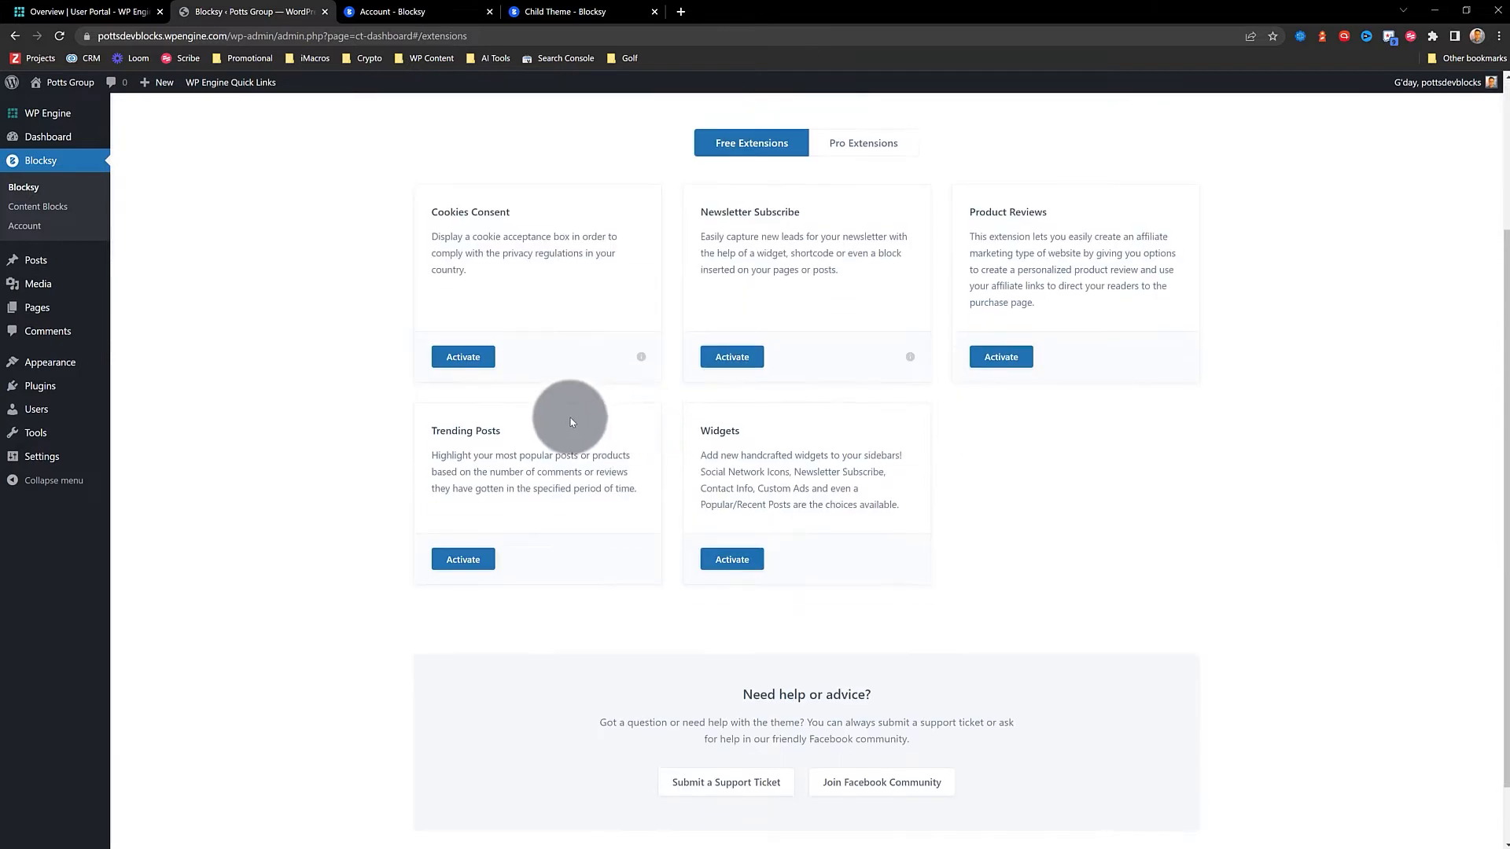
{"action": "scroll", "coordinate": [676, 437], "scroll_direction": "up", "scroll_amount": 3}
{"action": "left_click", "coordinate": [857, 350]}
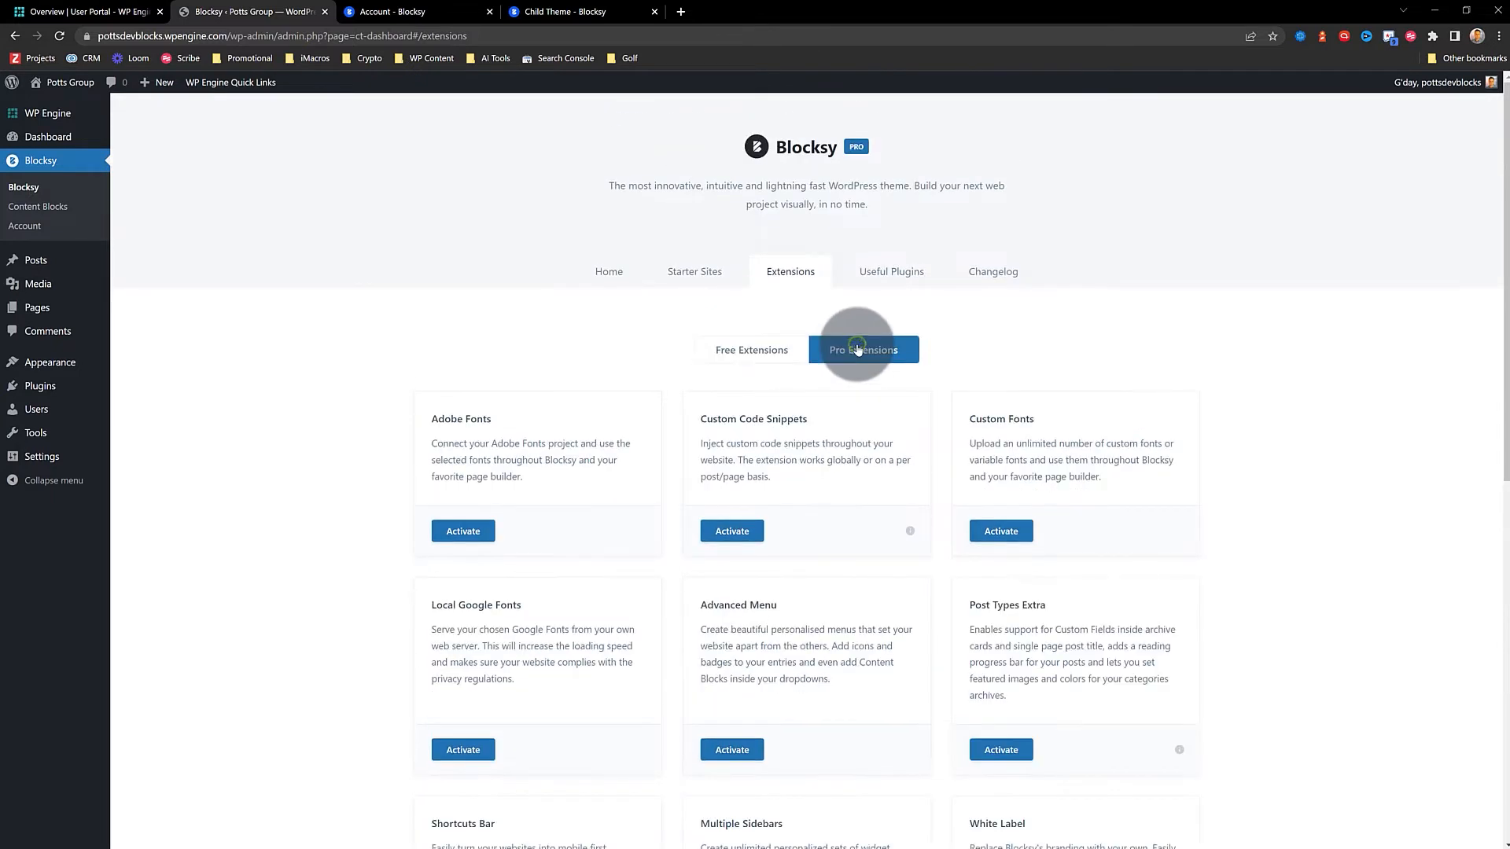
{"action": "scroll", "coordinate": [506, 411], "scroll_direction": "down", "scroll_amount": 3}
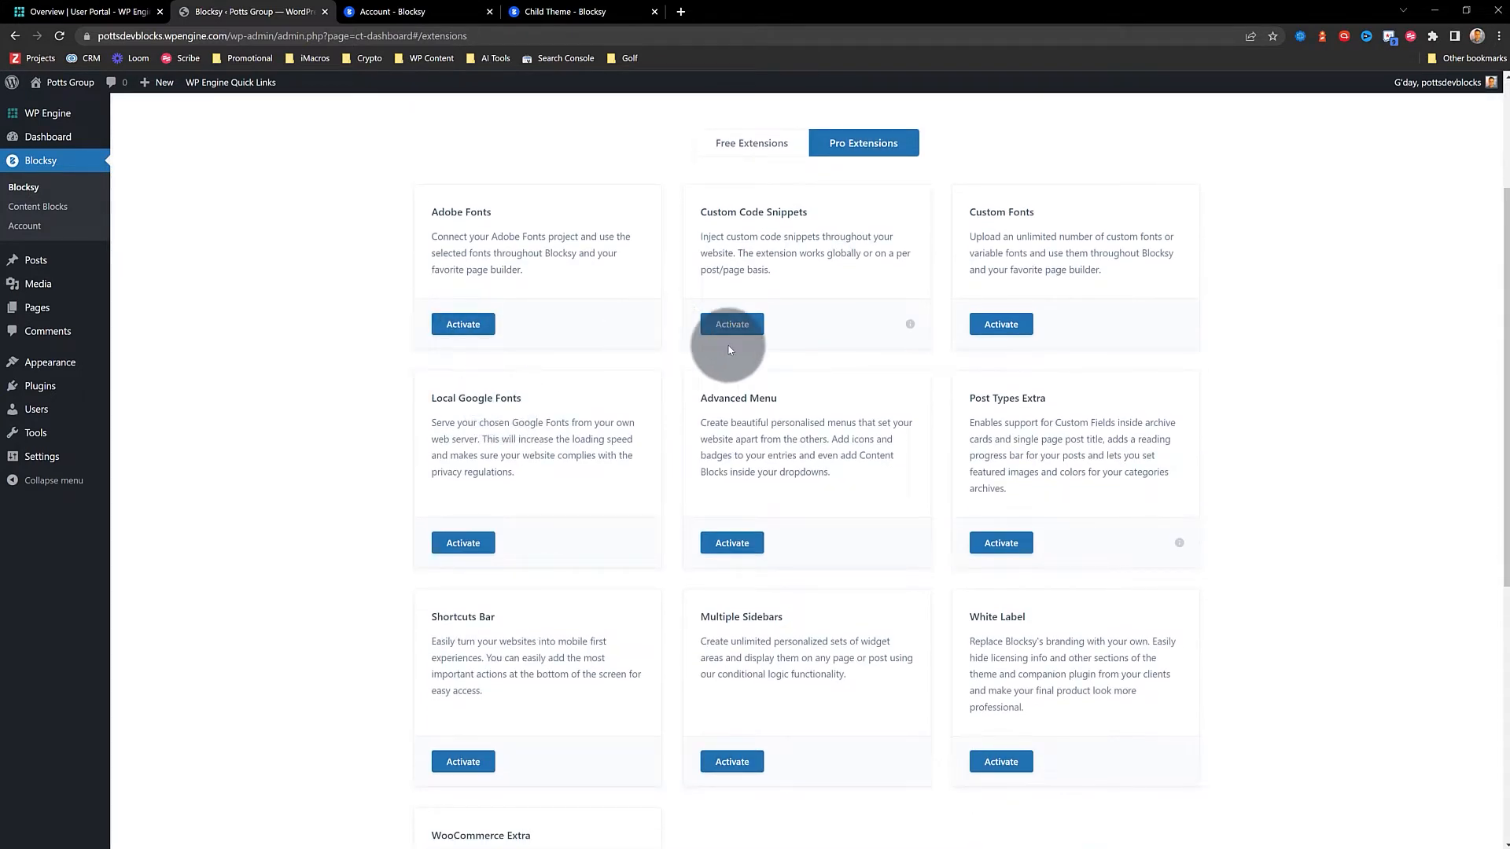
{"action": "left_click", "coordinate": [720, 334]}
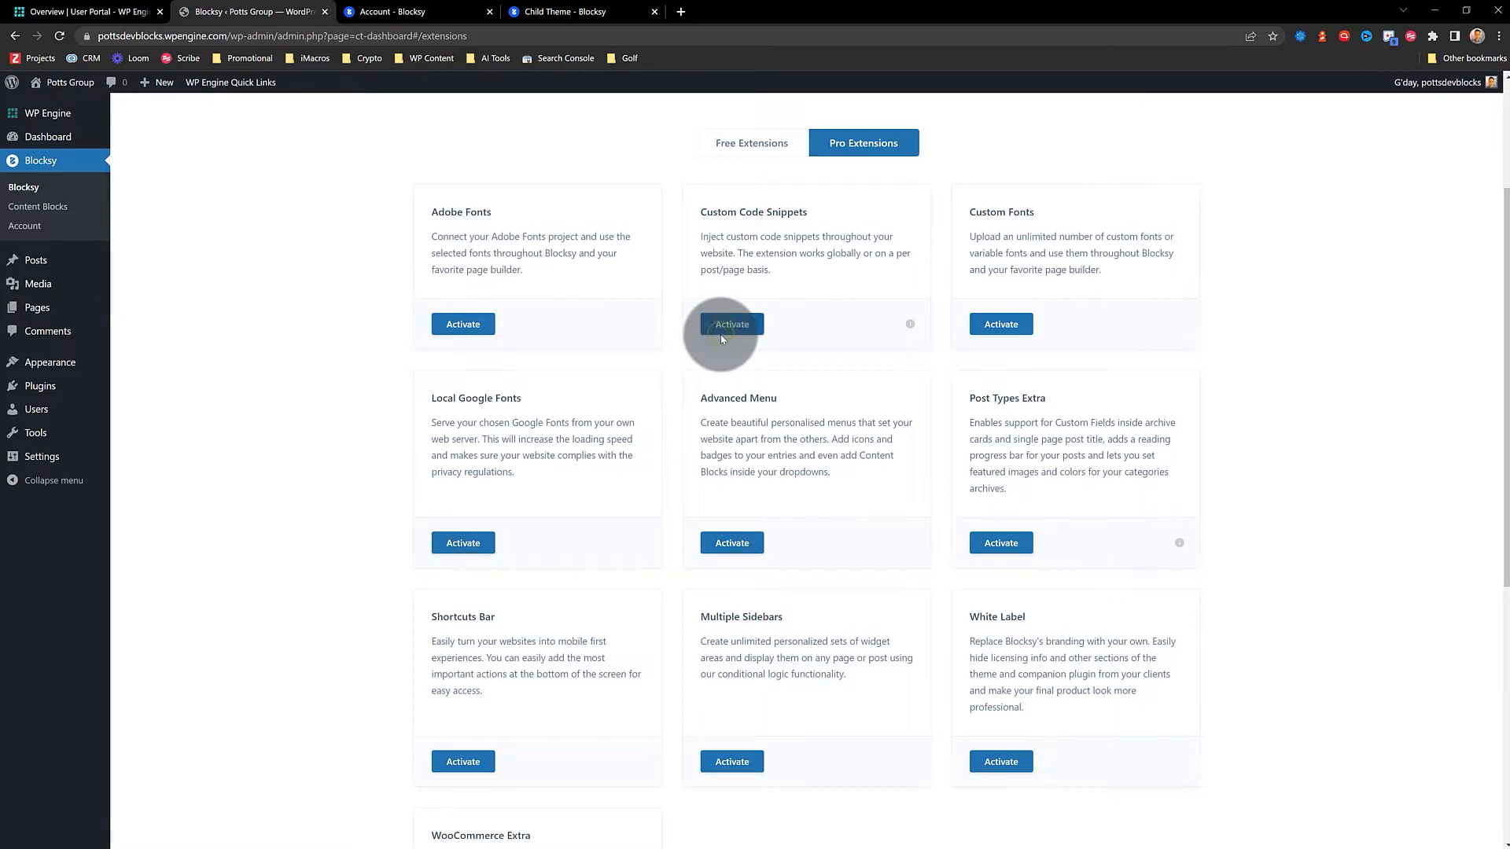
Activate the Local Google Fonts extension, then return to the free extensions list
{"action": "scroll", "coordinate": [1032, 354], "scroll_direction": "down", "scroll_amount": 2}
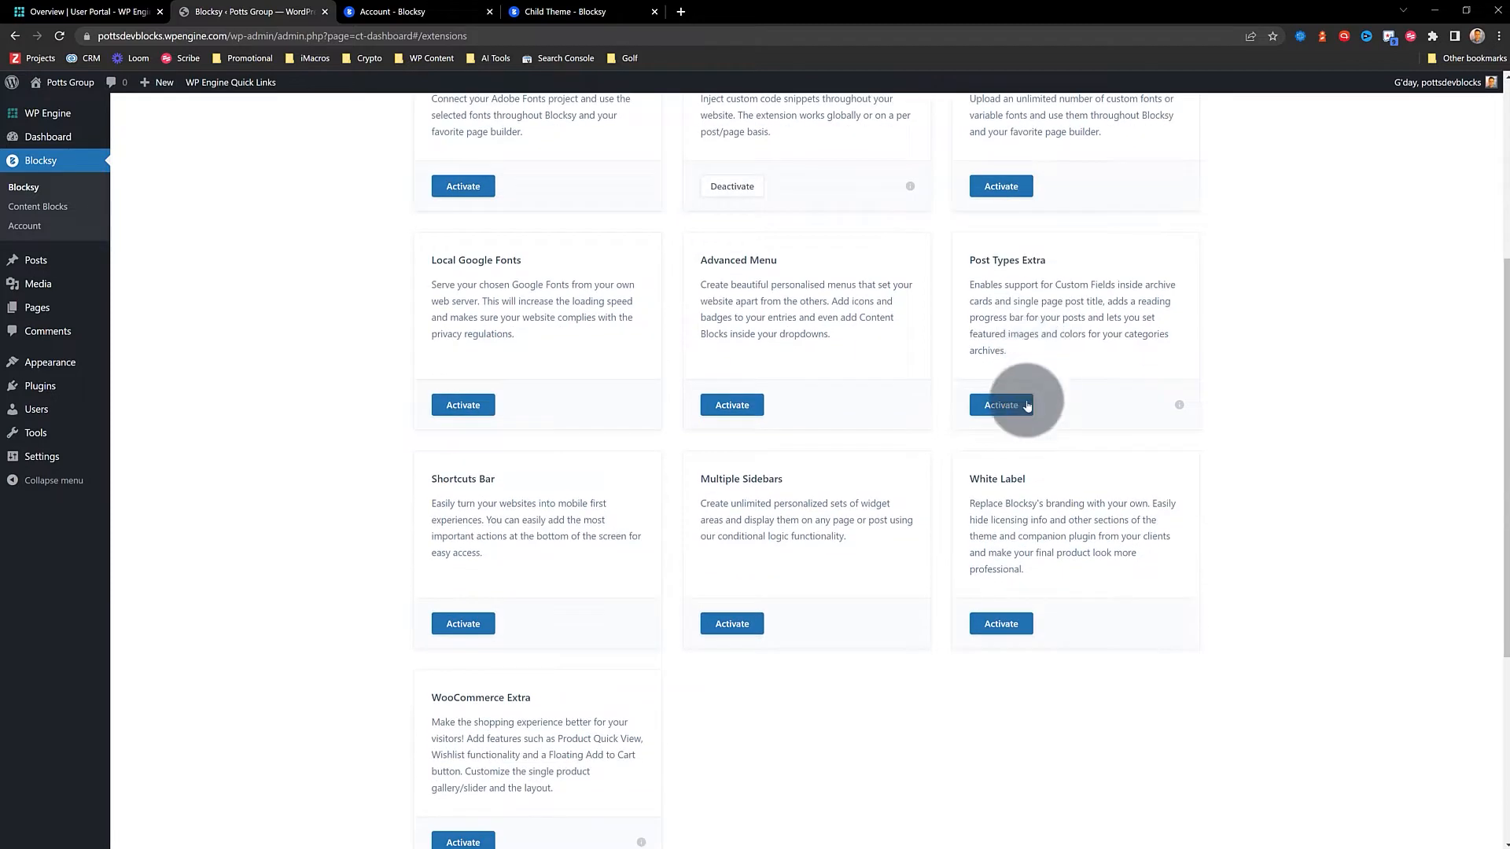
{"action": "scroll", "coordinate": [560, 625], "scroll_direction": "down", "scroll_amount": 2}
{"action": "scroll", "coordinate": [786, 534], "scroll_direction": "up", "scroll_amount": 3}
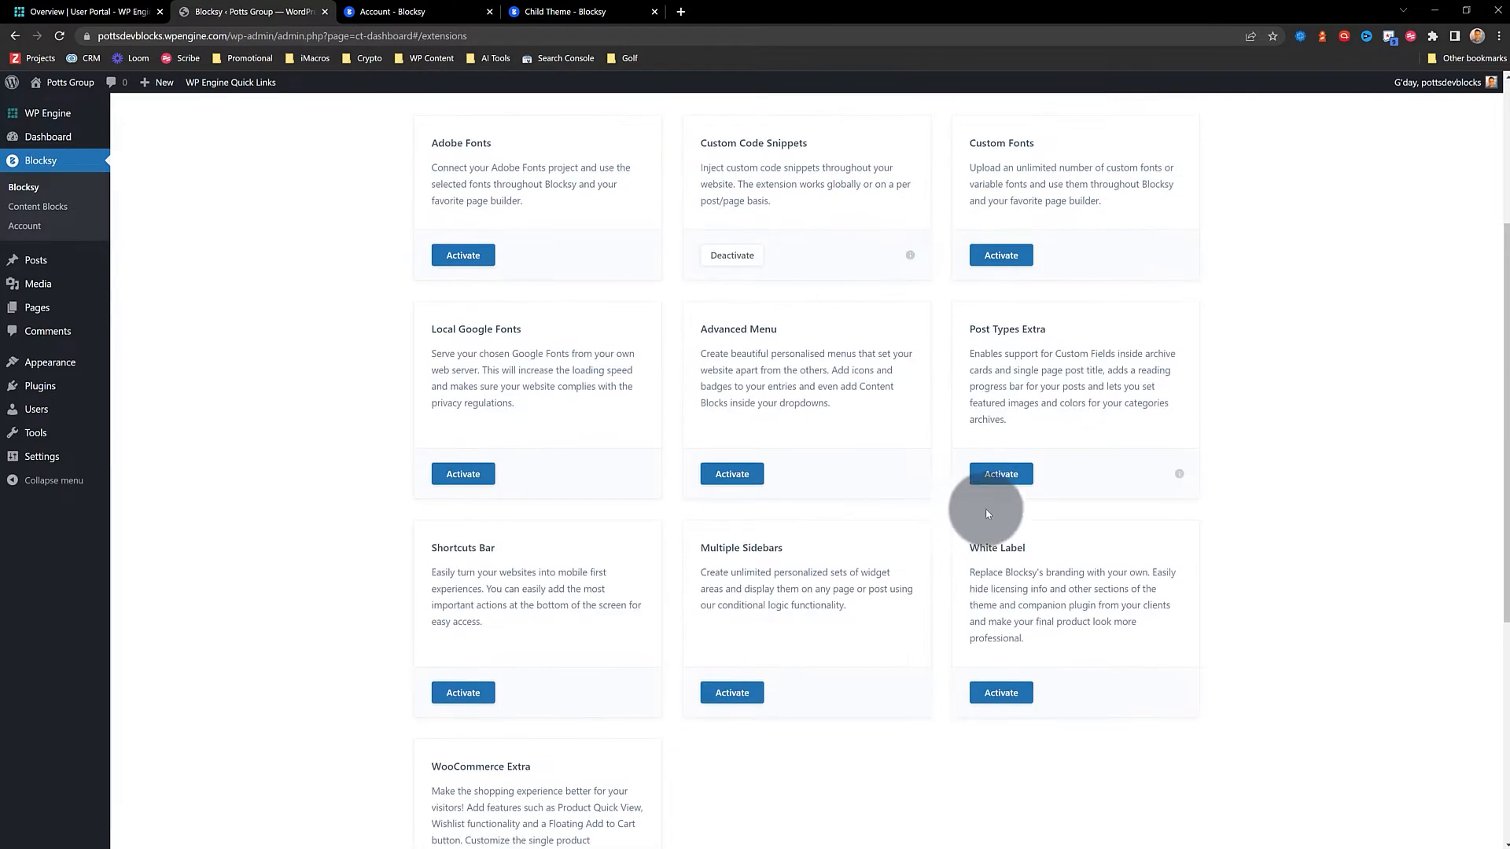
{"action": "scroll", "coordinate": [1007, 464], "scroll_direction": "up", "scroll_amount": 2}
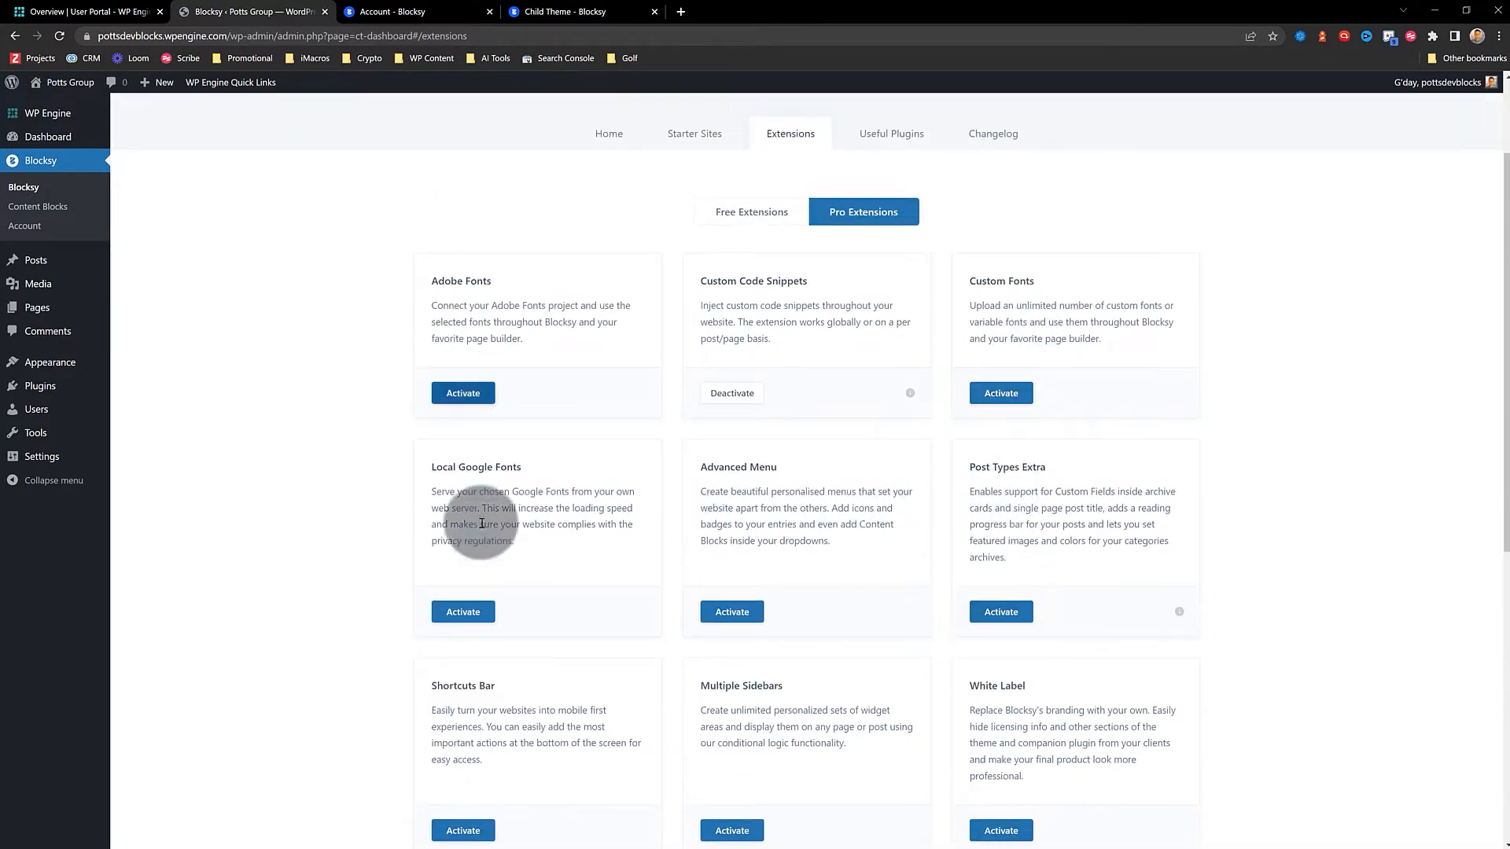
{"action": "left_click", "coordinate": [462, 611]}
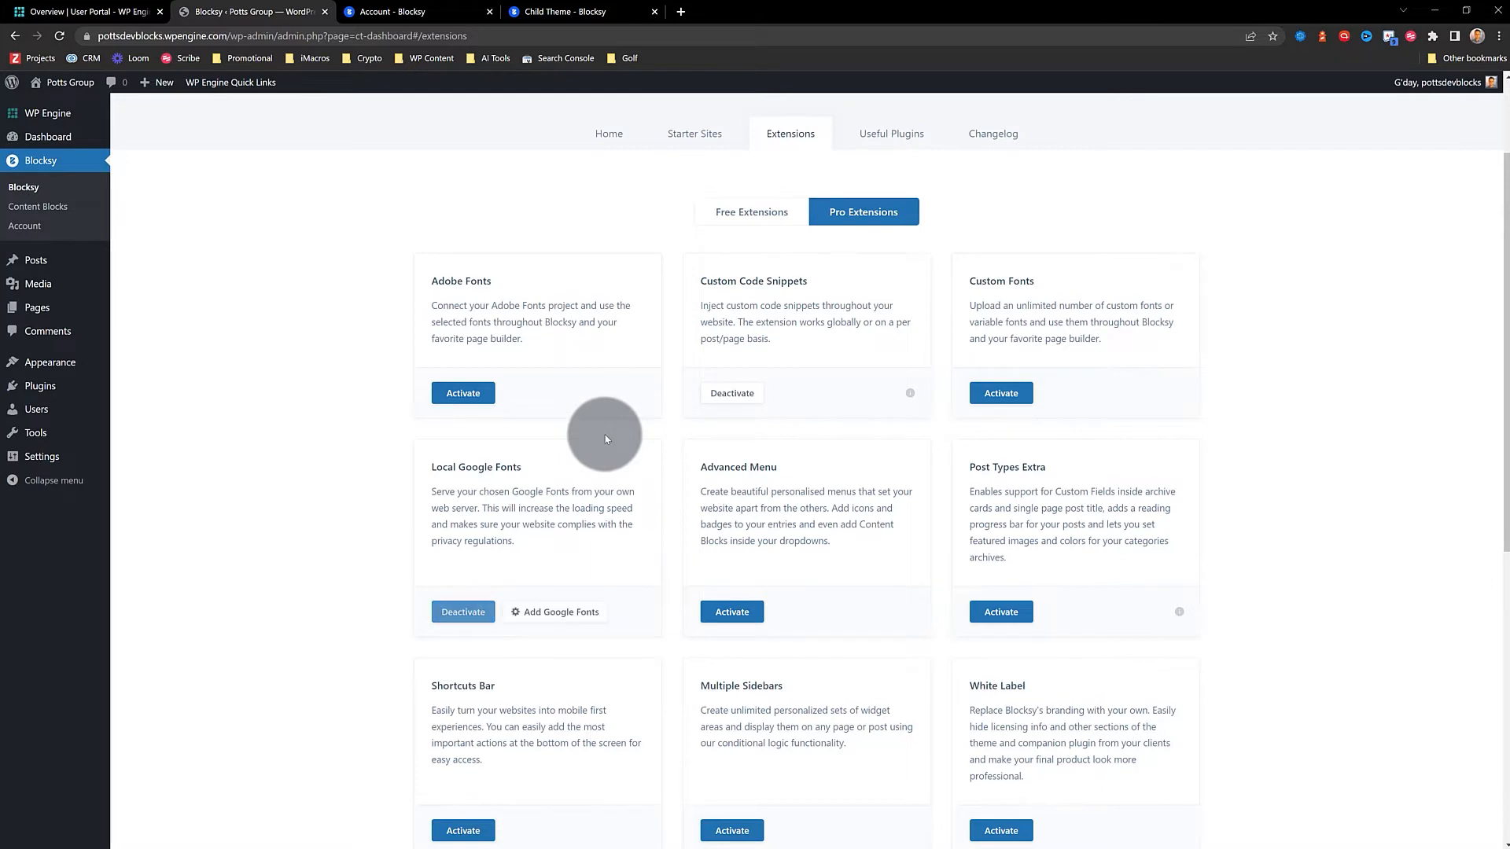
{"action": "scroll", "coordinate": [661, 417], "scroll_direction": "down", "scroll_amount": 2}
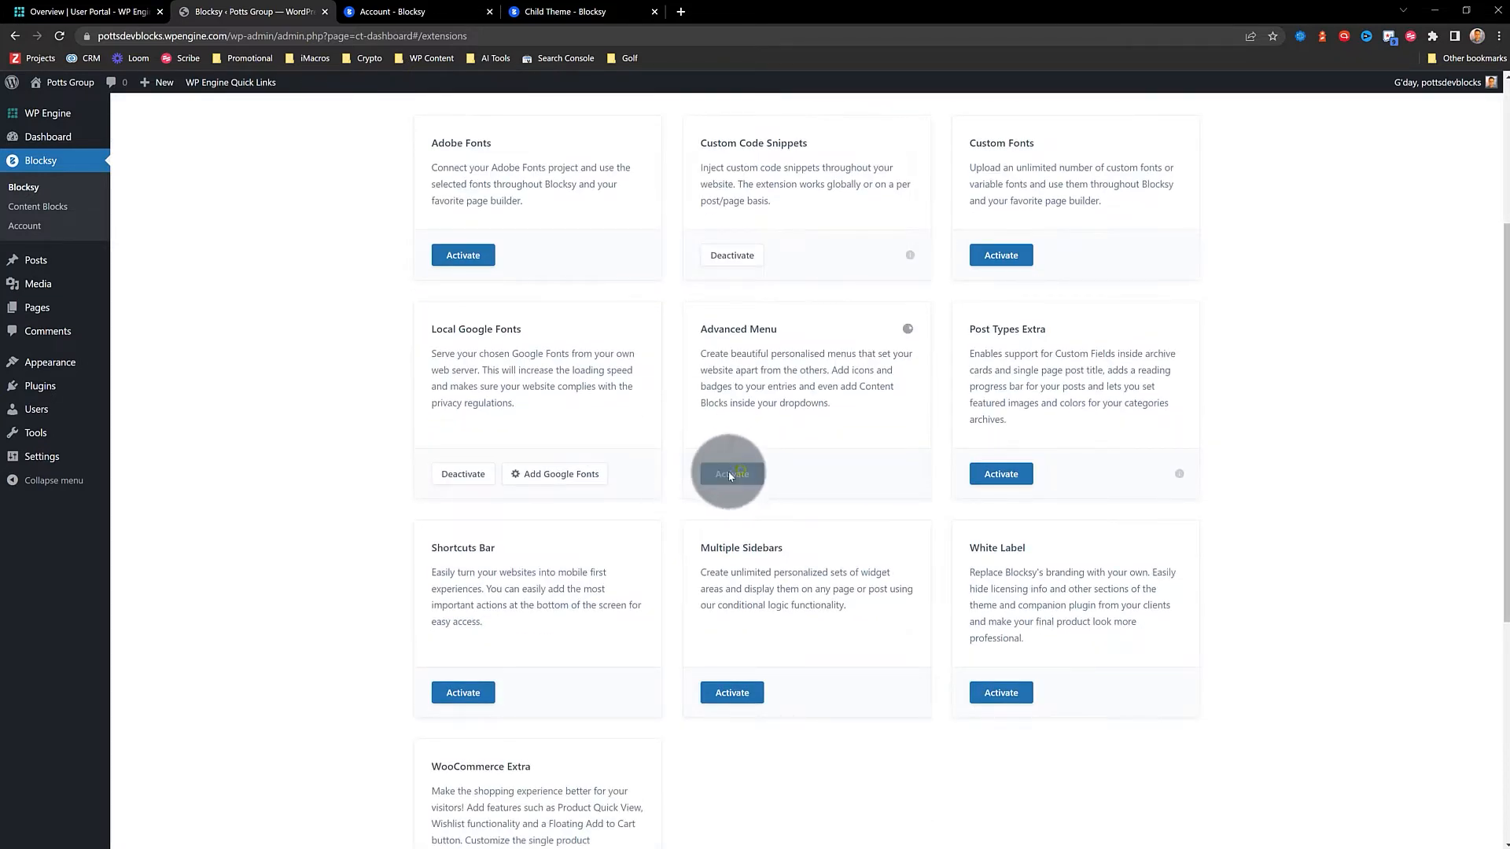
{"action": "scroll", "coordinate": [794, 402], "scroll_direction": "down", "scroll_amount": 2}
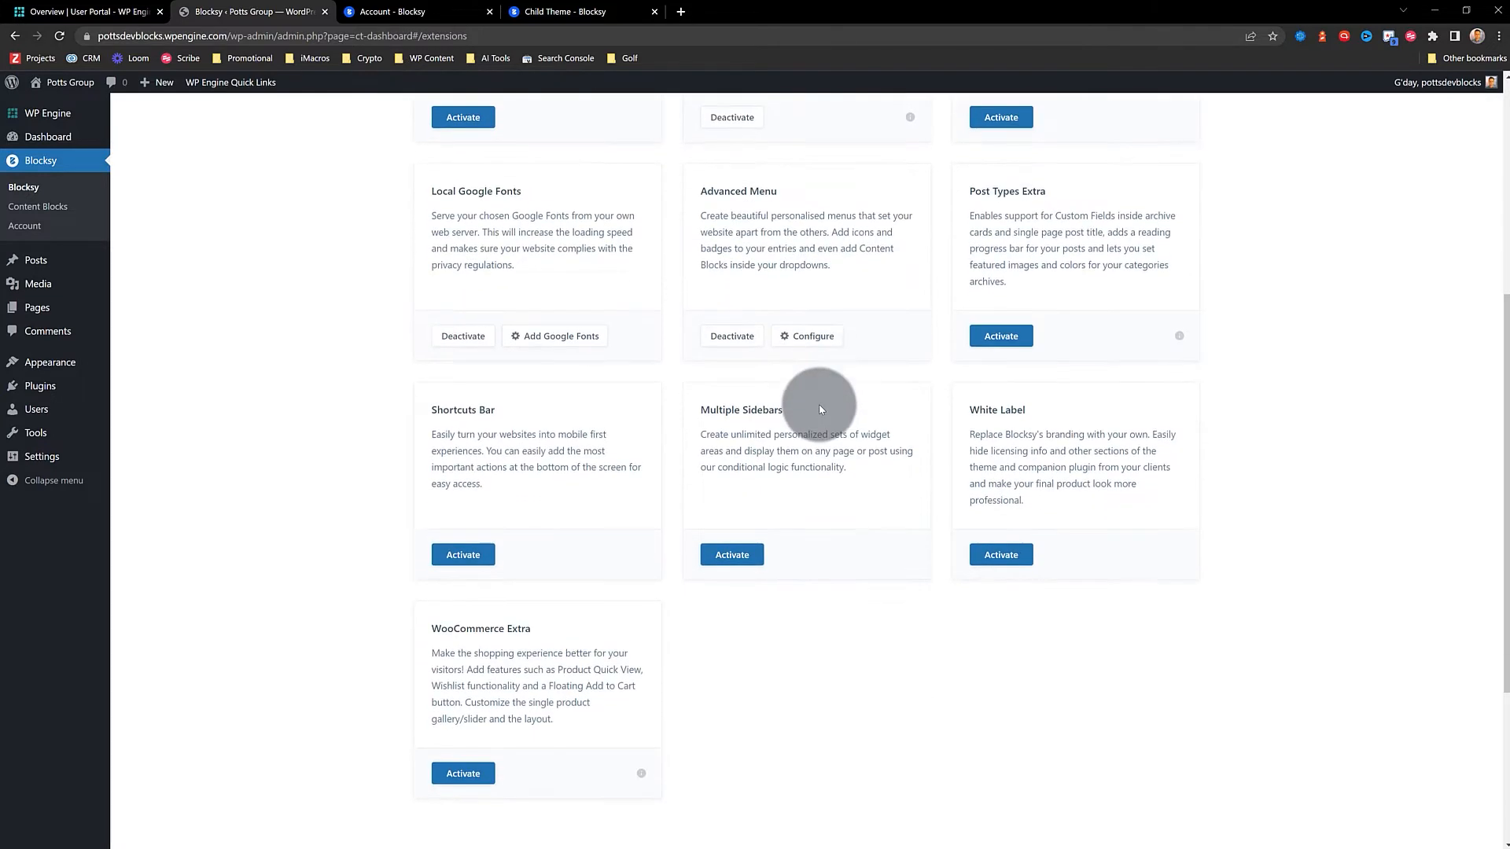
{"action": "scroll", "coordinate": [566, 597], "scroll_direction": "up", "scroll_amount": 4}
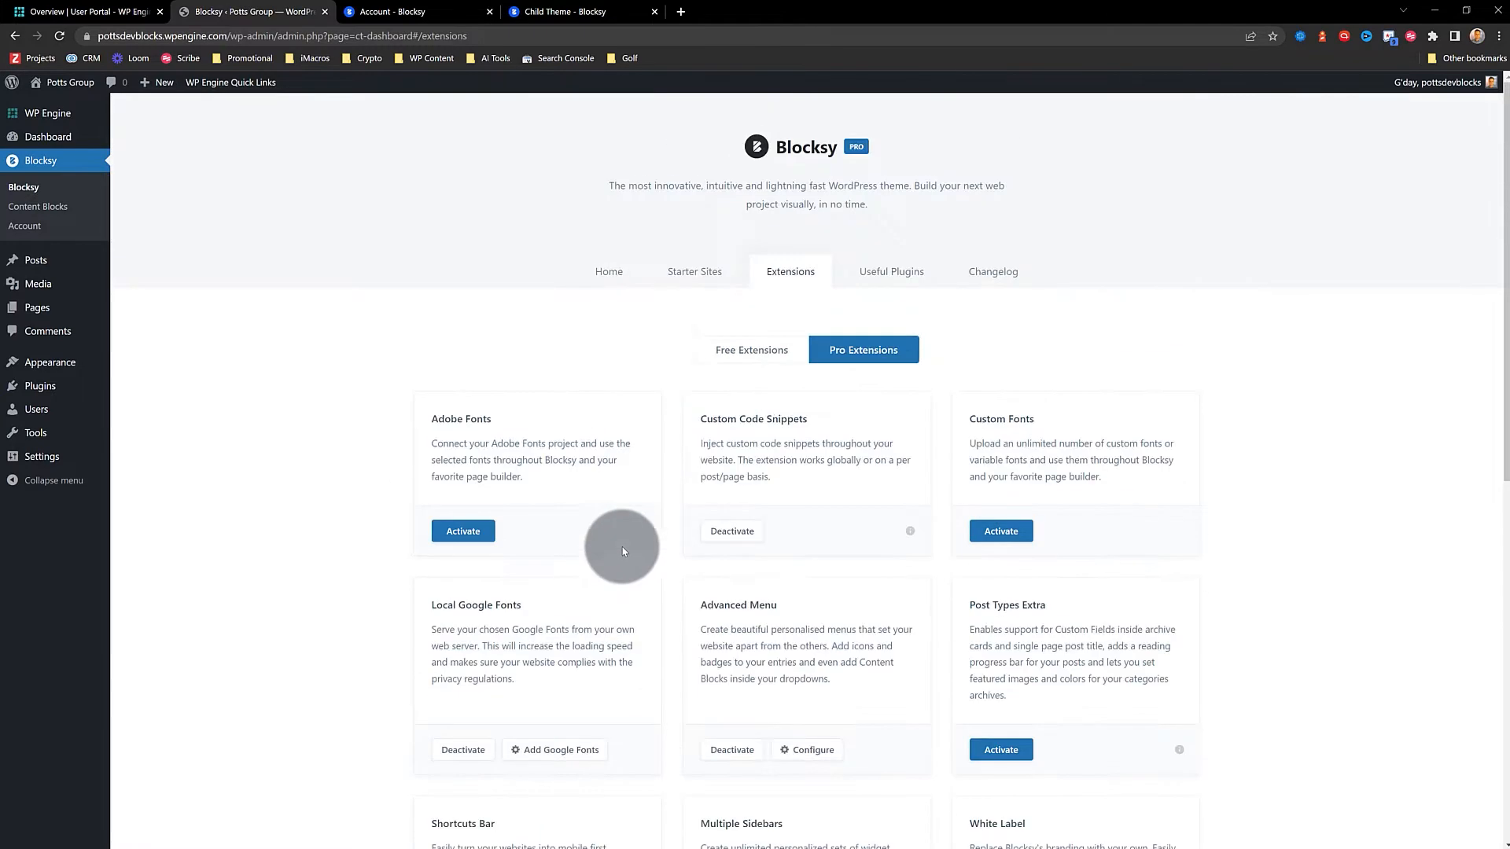
{"action": "left_click", "coordinate": [749, 353]}
Try activating Cookies Consent, then view the site's front-end homepage
{"action": "left_click", "coordinate": [445, 578]}
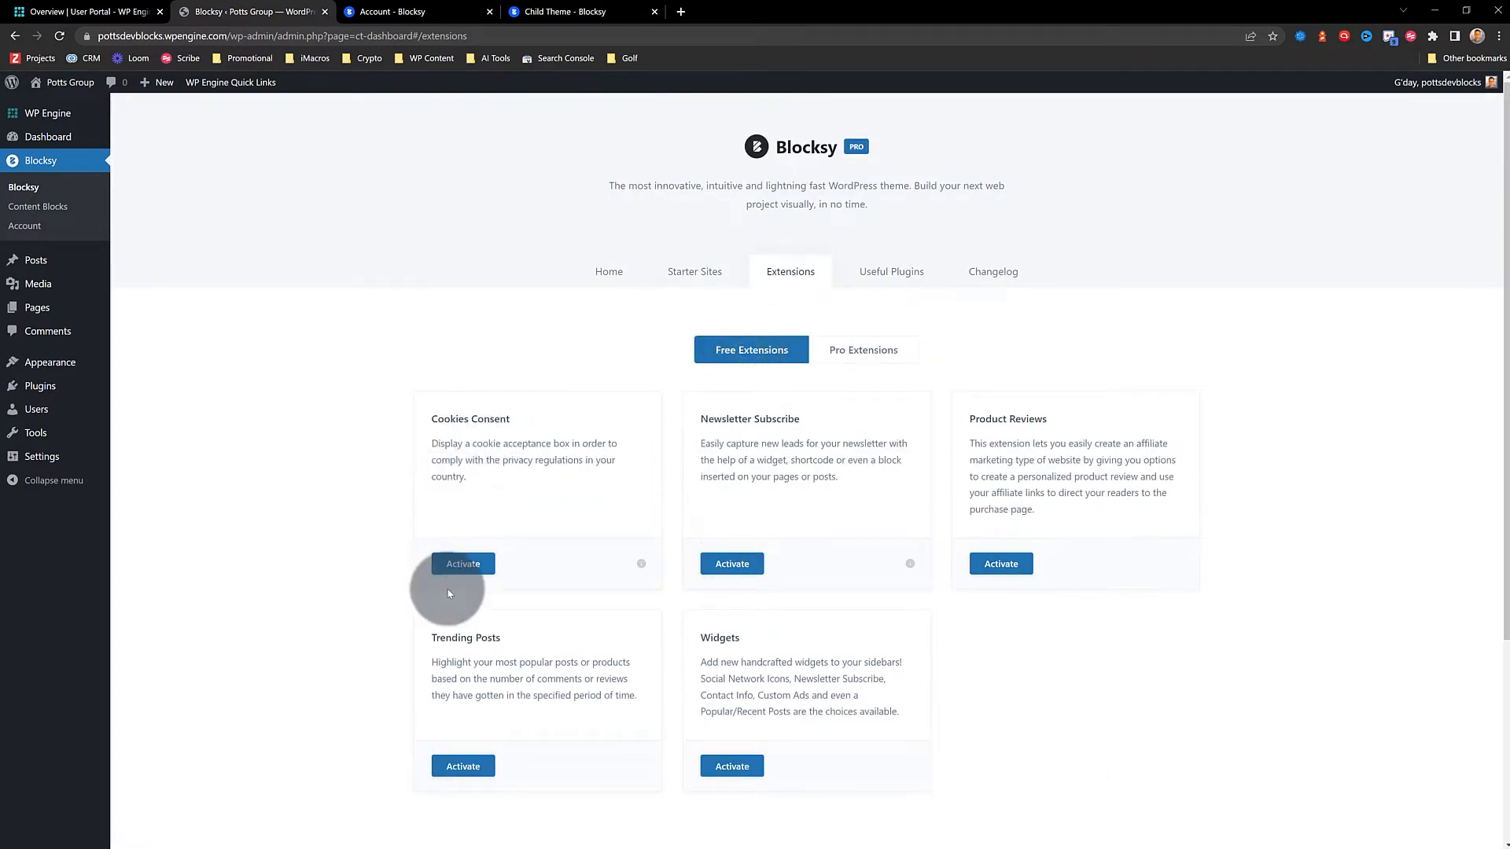
{"action": "scroll", "coordinate": [925, 482], "scroll_direction": "down", "scroll_amount": 2}
{"action": "scroll", "coordinate": [902, 482], "scroll_direction": "up", "scroll_amount": 2}
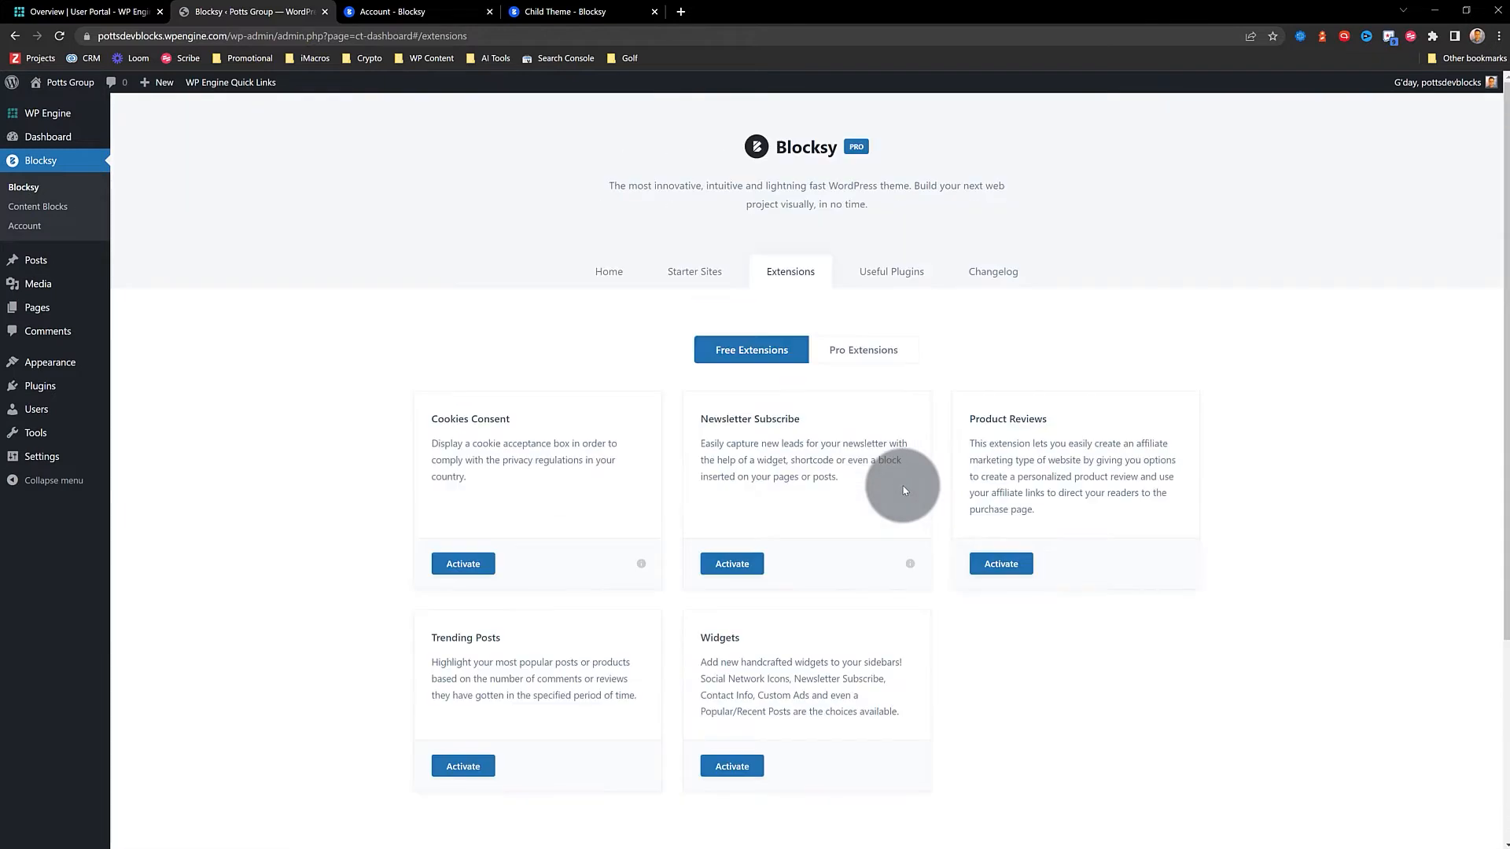
{"action": "left_click", "coordinate": [608, 271]}
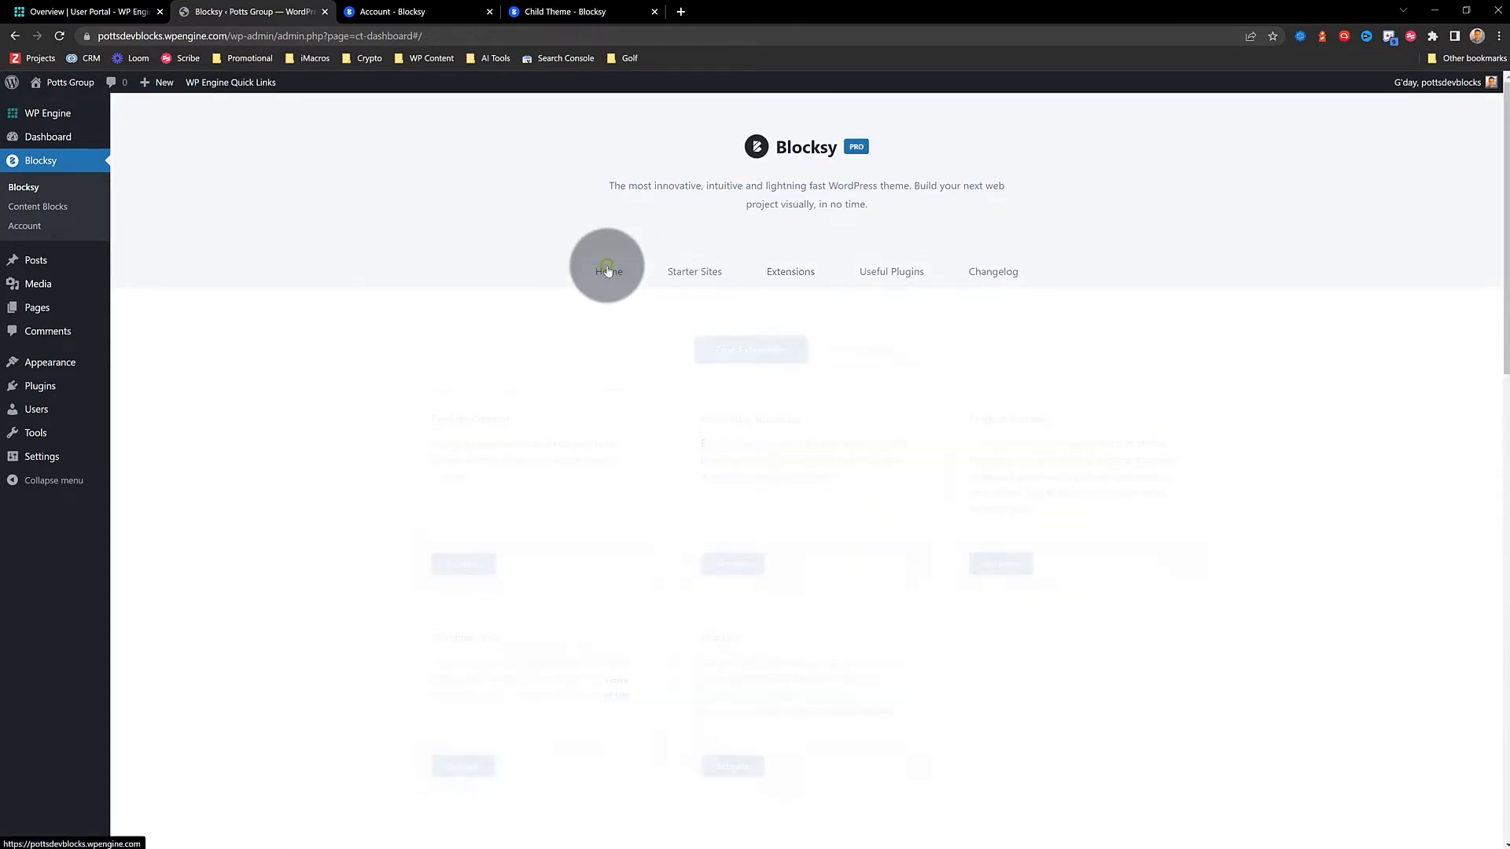
{"action": "left_click", "coordinate": [57, 111]}
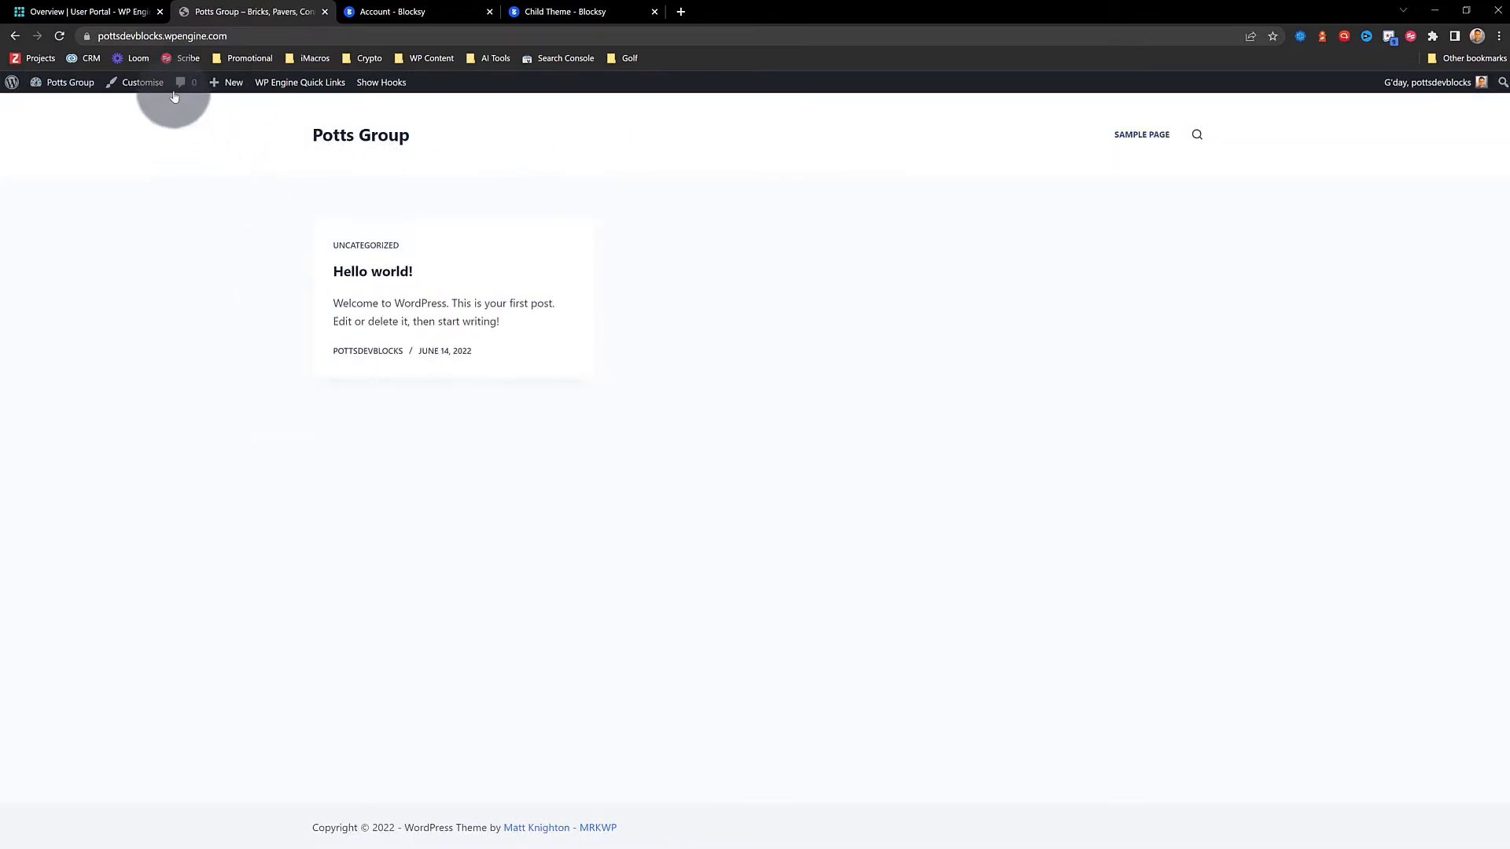
{"action": "mouse_move", "coordinate": [71, 82]}
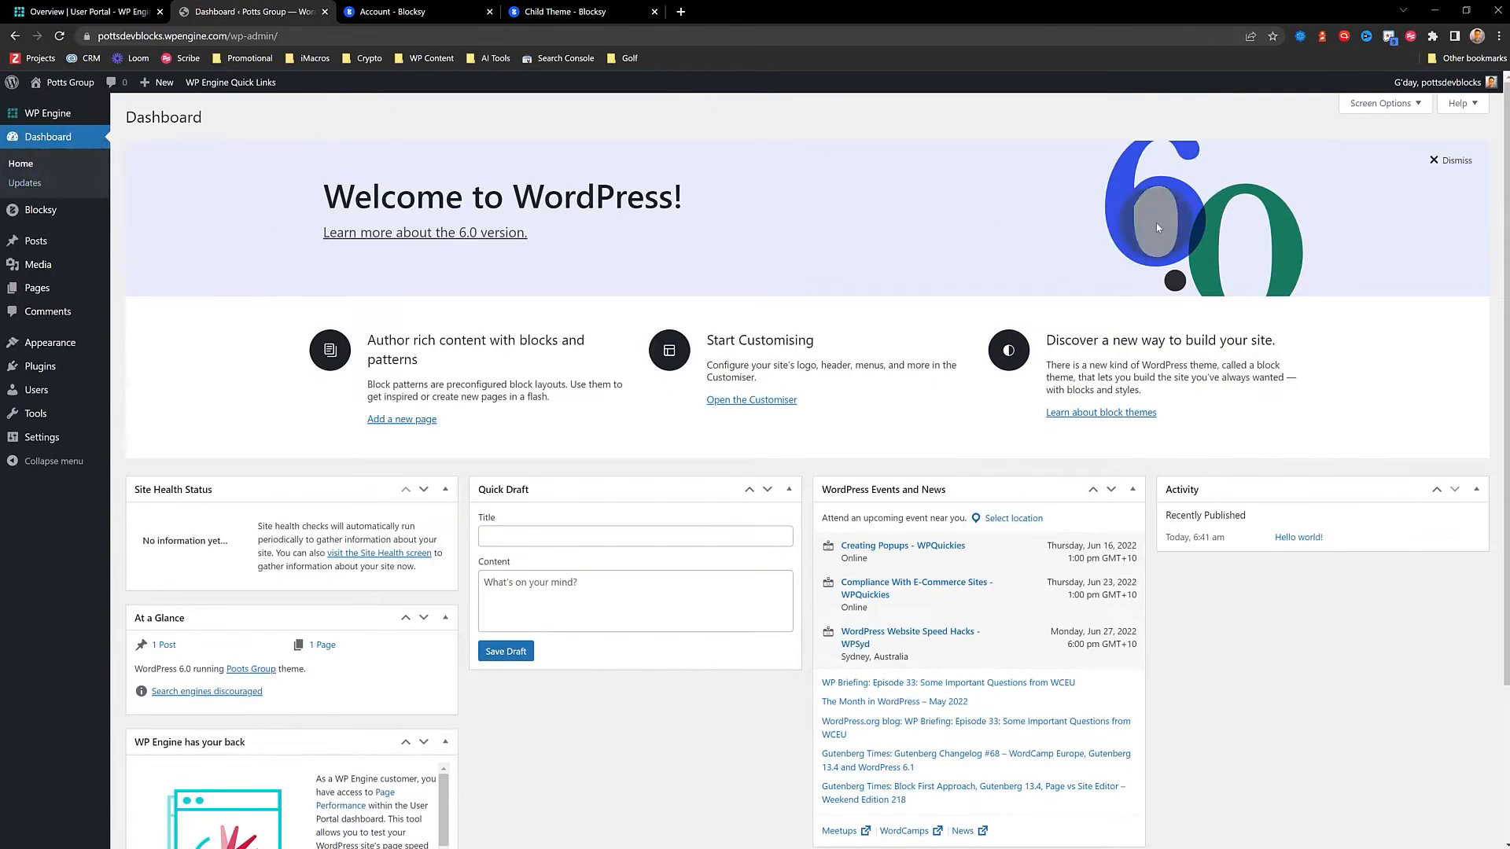
Dismiss the dashboard welcome panel and confirm WordPress 6.0 and all updates are current
{"action": "left_click", "coordinate": [1450, 160]}
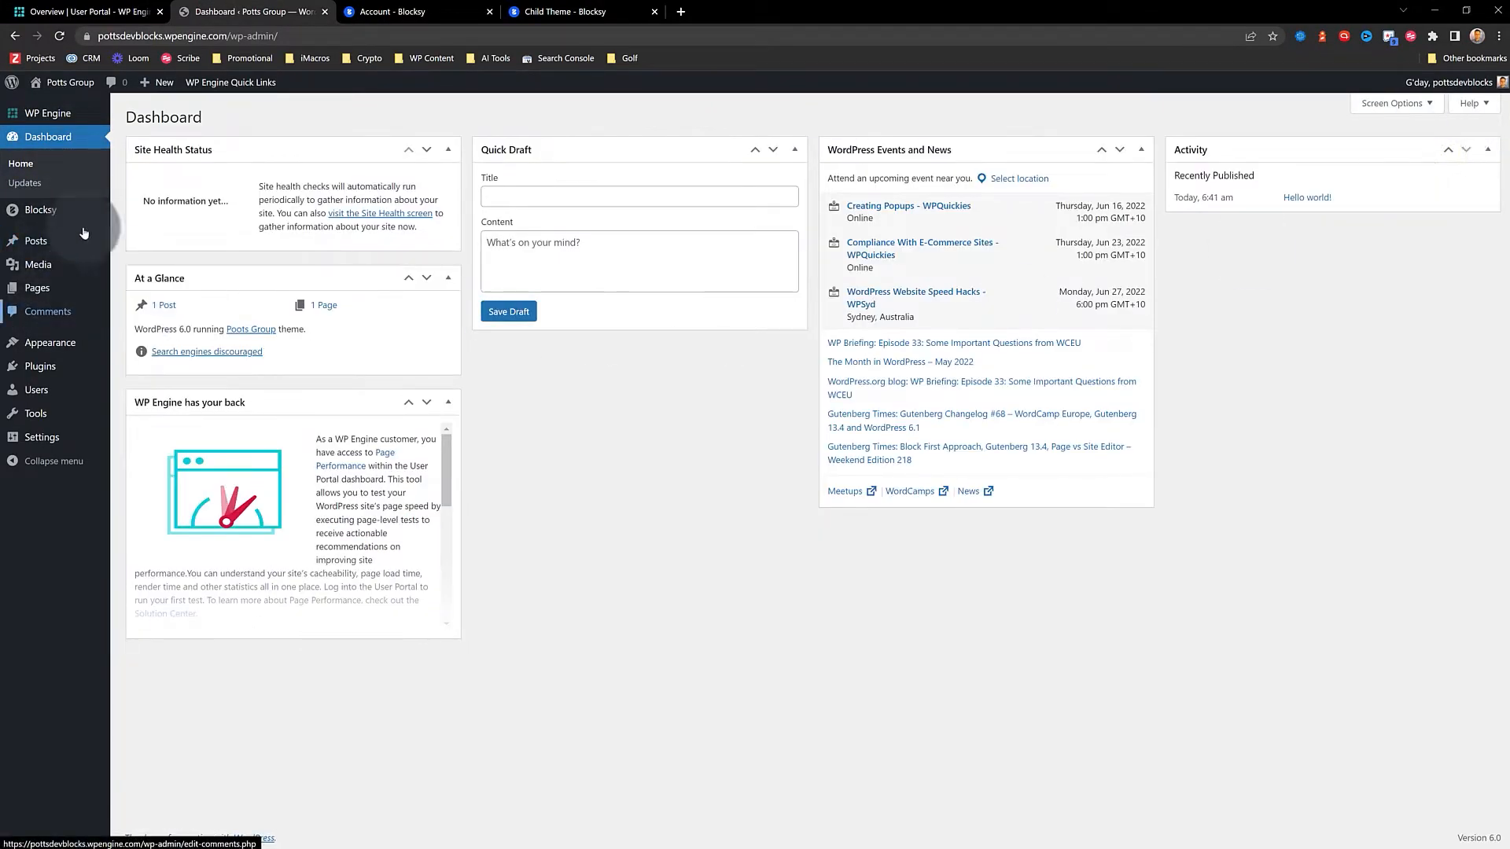
{"action": "left_click", "coordinate": [35, 186]}
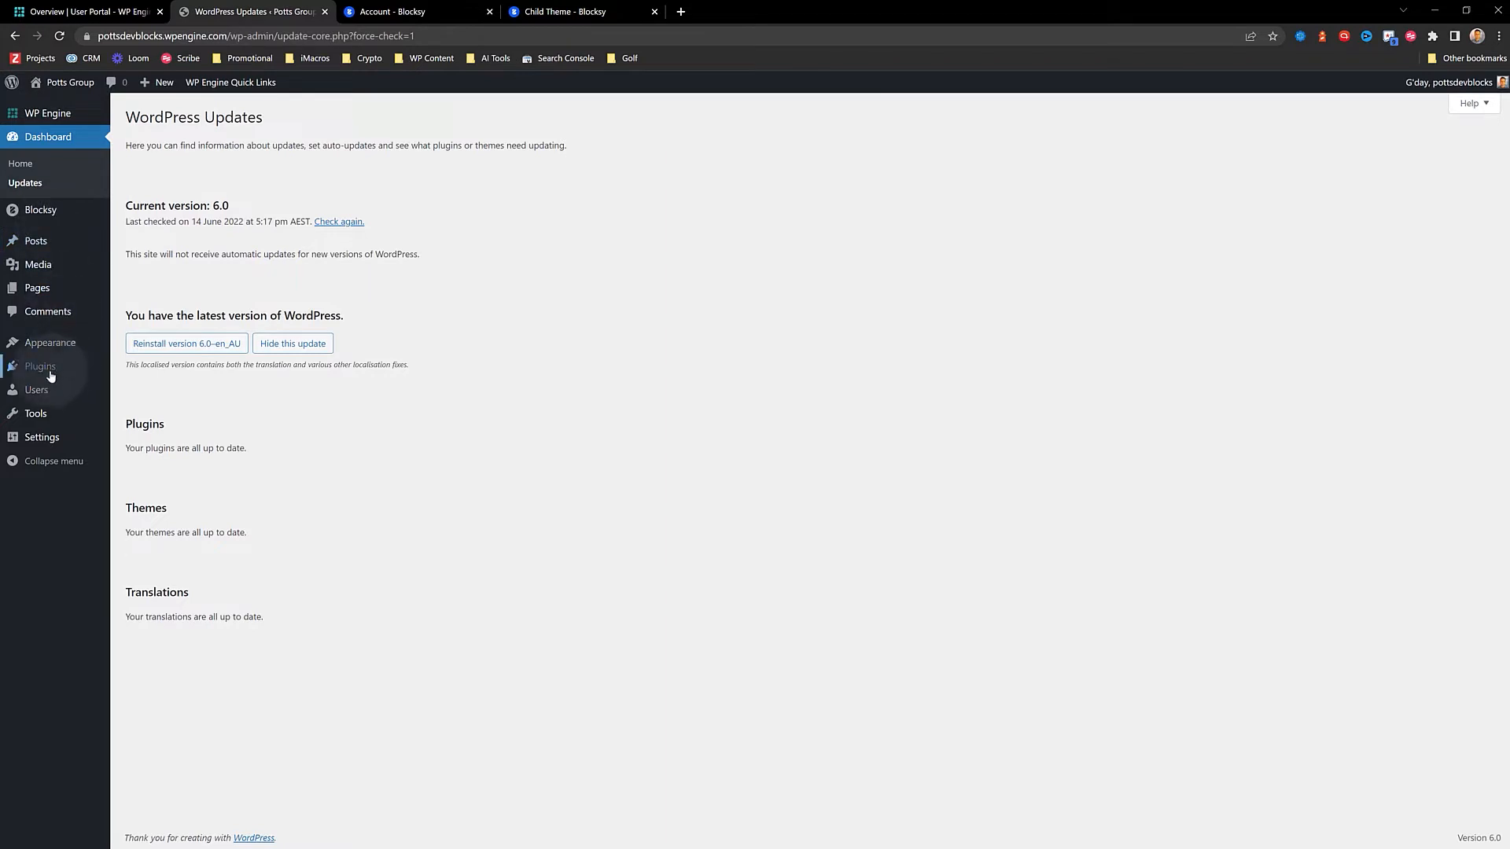
{"action": "mouse_move", "coordinate": [39, 367]}
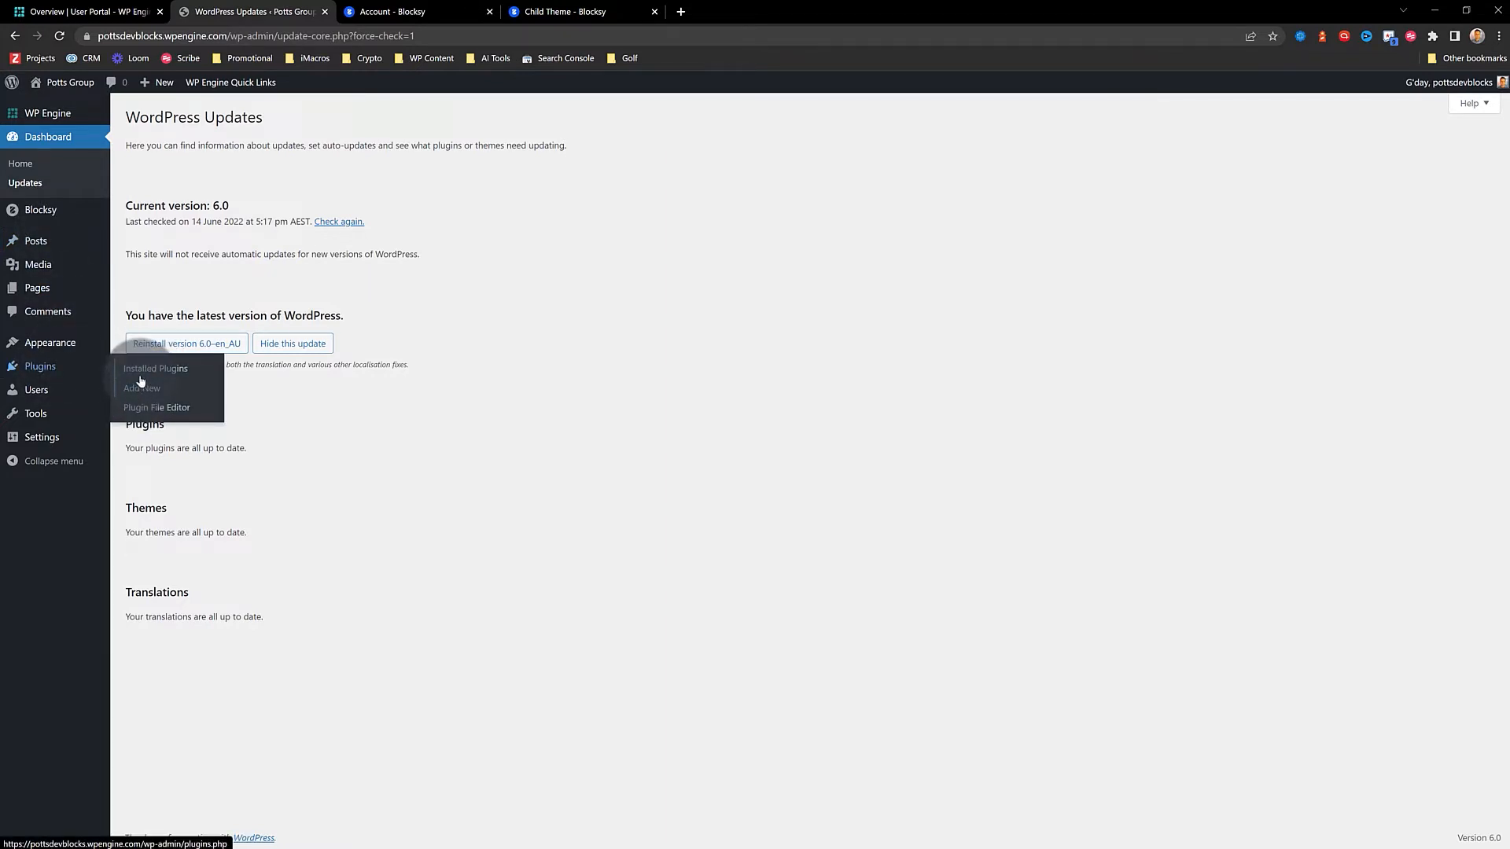
Install and activate the Yoast SEO plugin from Plugins > Add New
{"action": "left_click", "coordinate": [141, 389]}
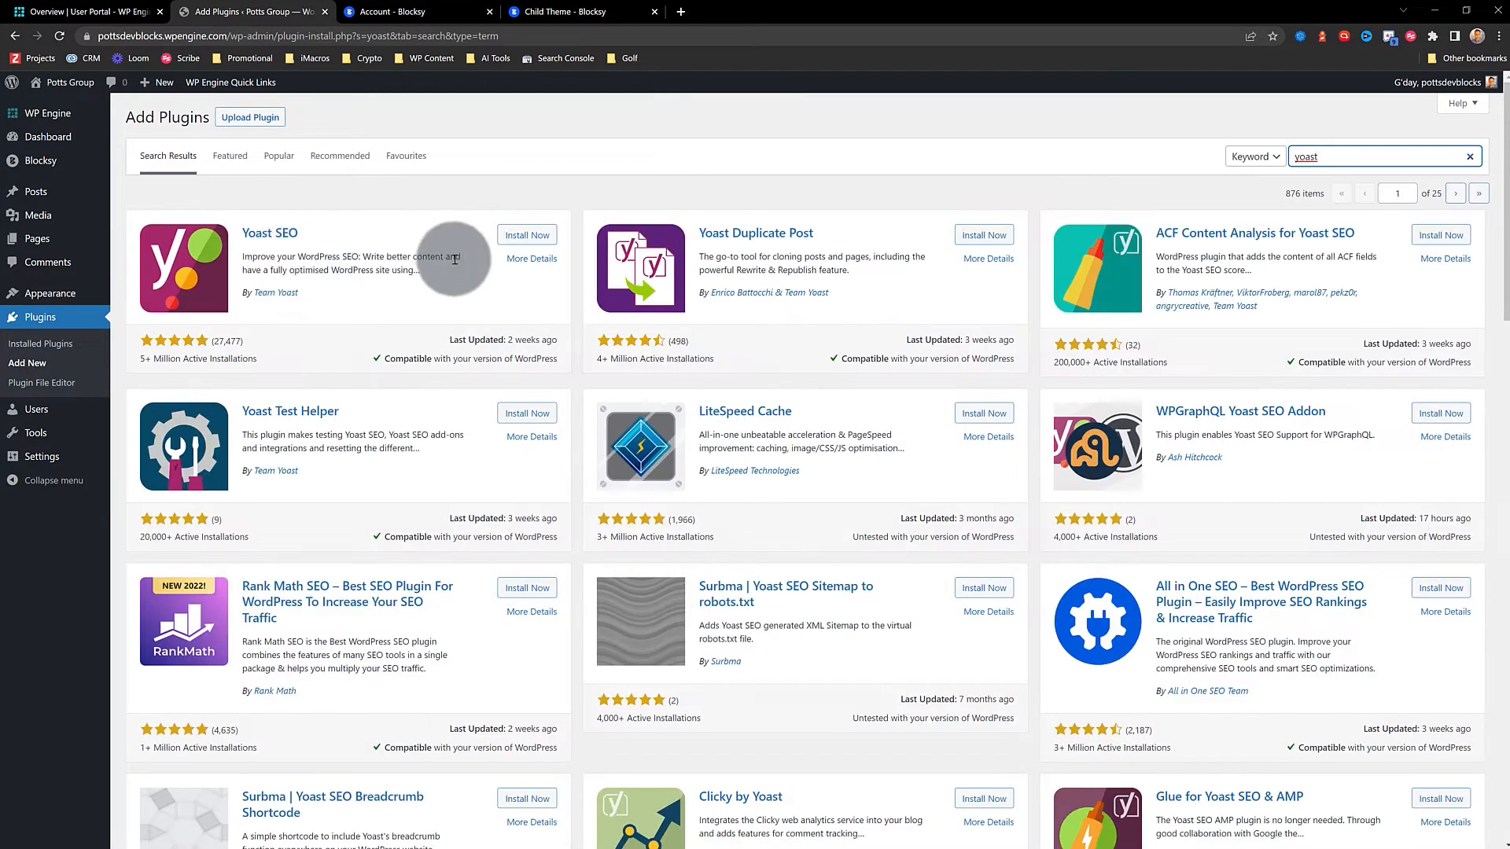
{"action": "left_click", "coordinate": [525, 234]}
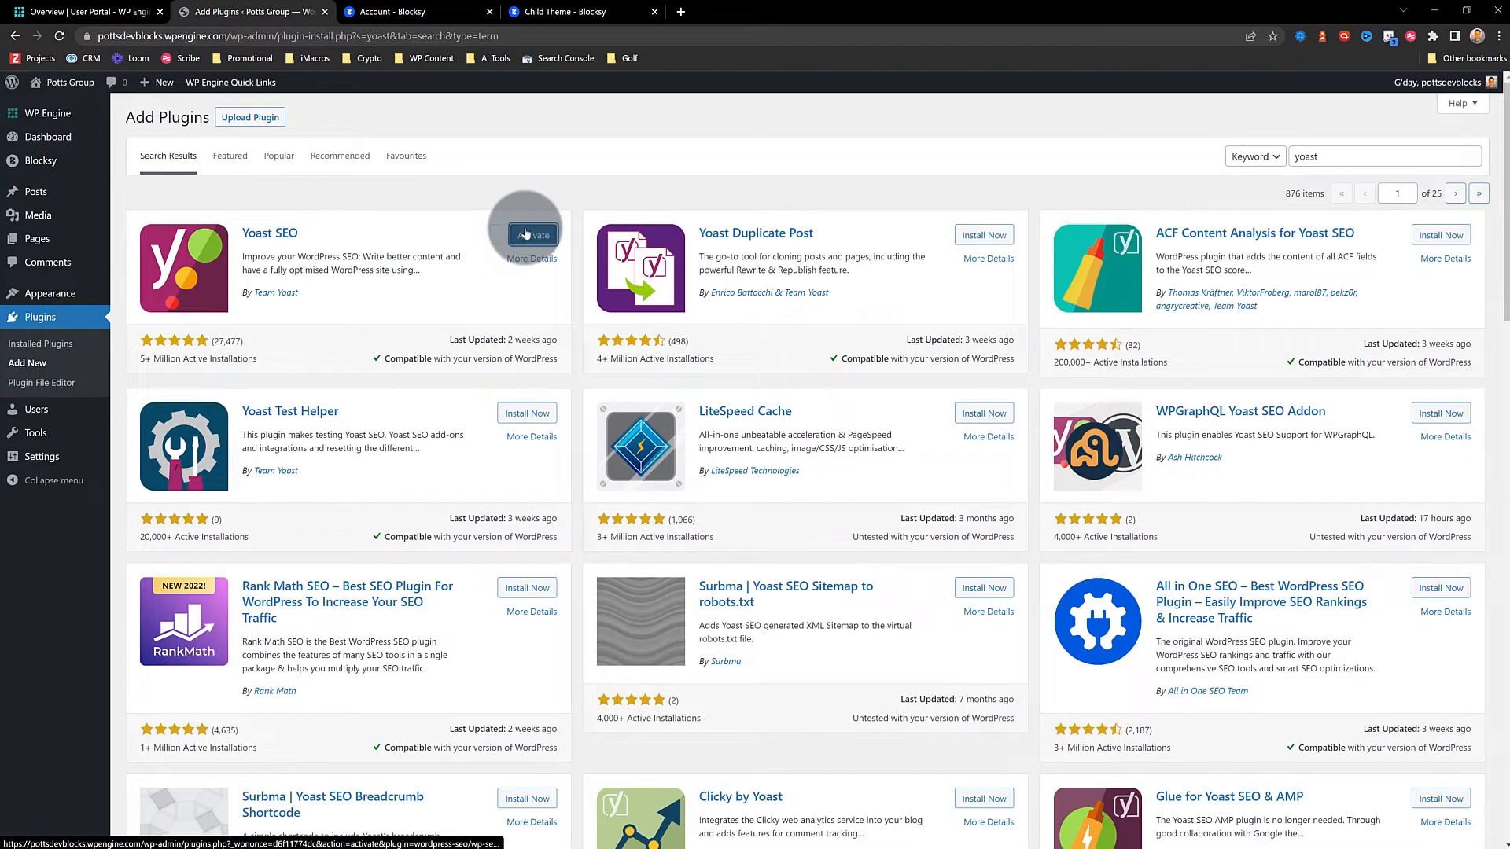
{"action": "left_click", "coordinate": [532, 234]}
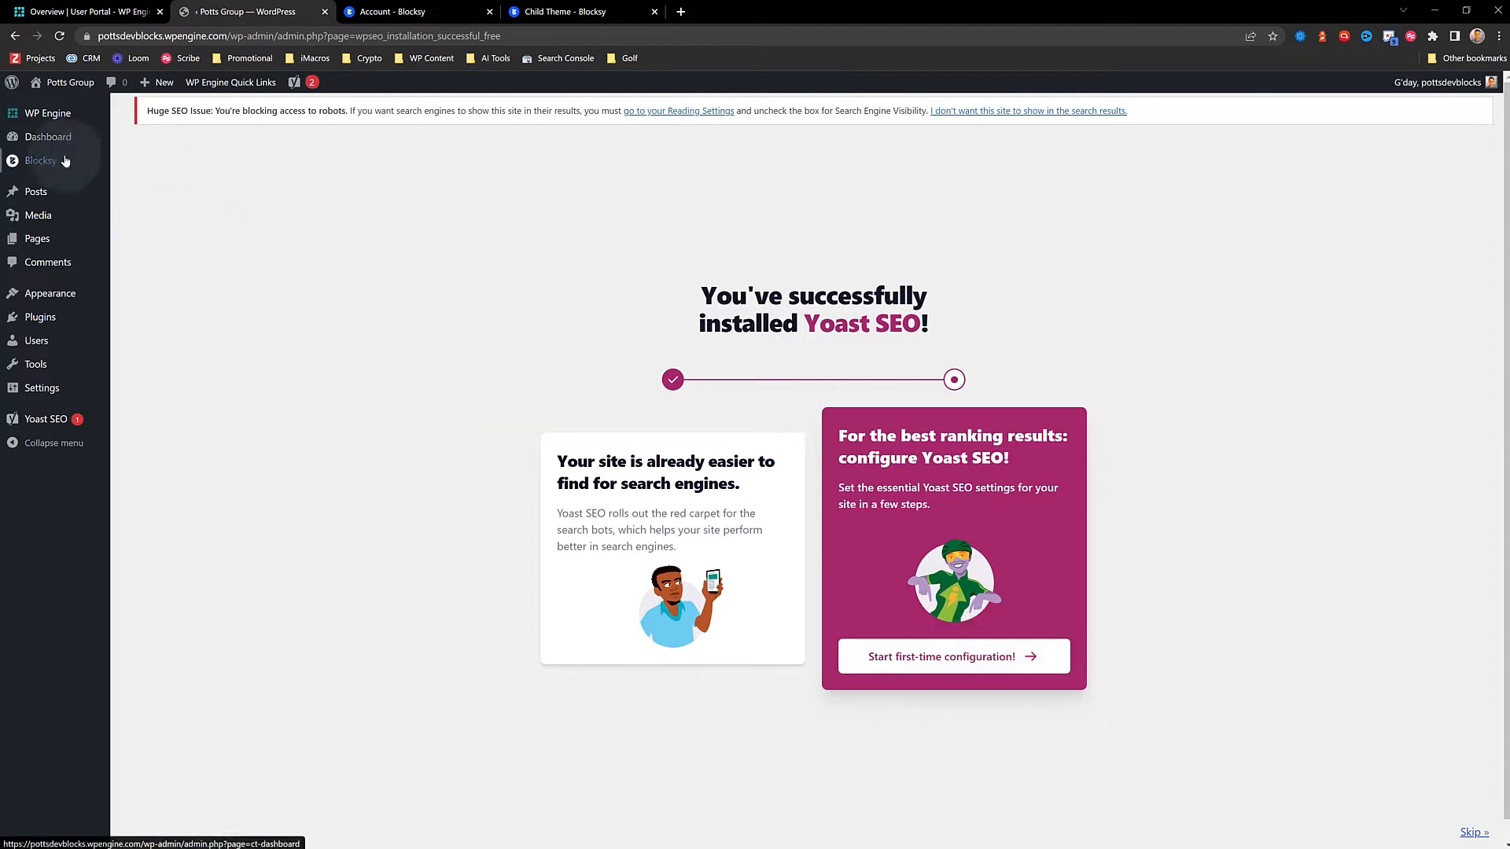
{"action": "mouse_move", "coordinate": [158, 318]}
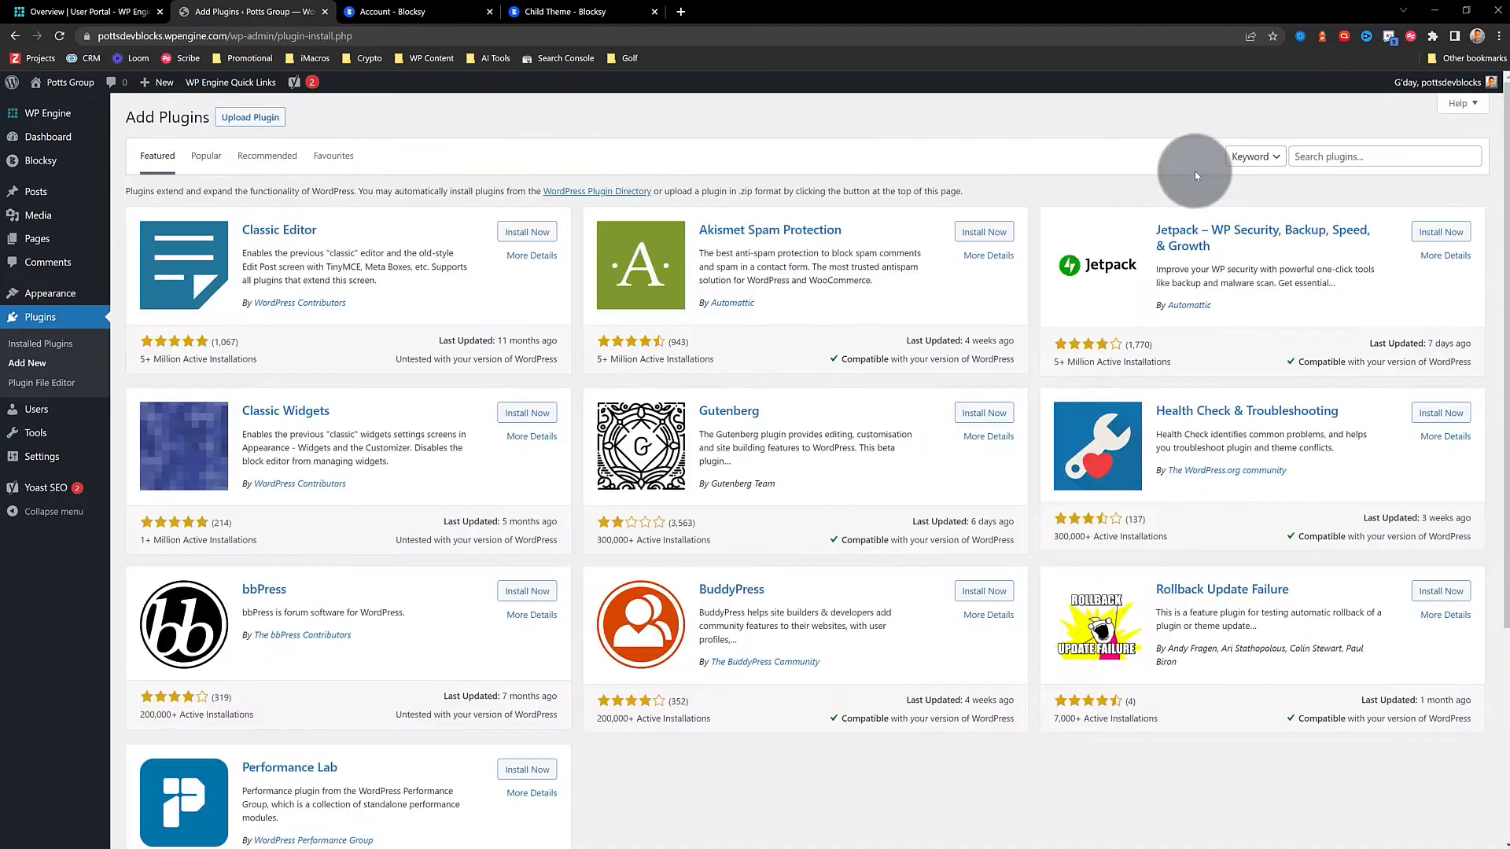
Search plugins for 'redirection', then install and activate the Redirection plugin
{"action": "left_click", "coordinate": [1335, 161]}
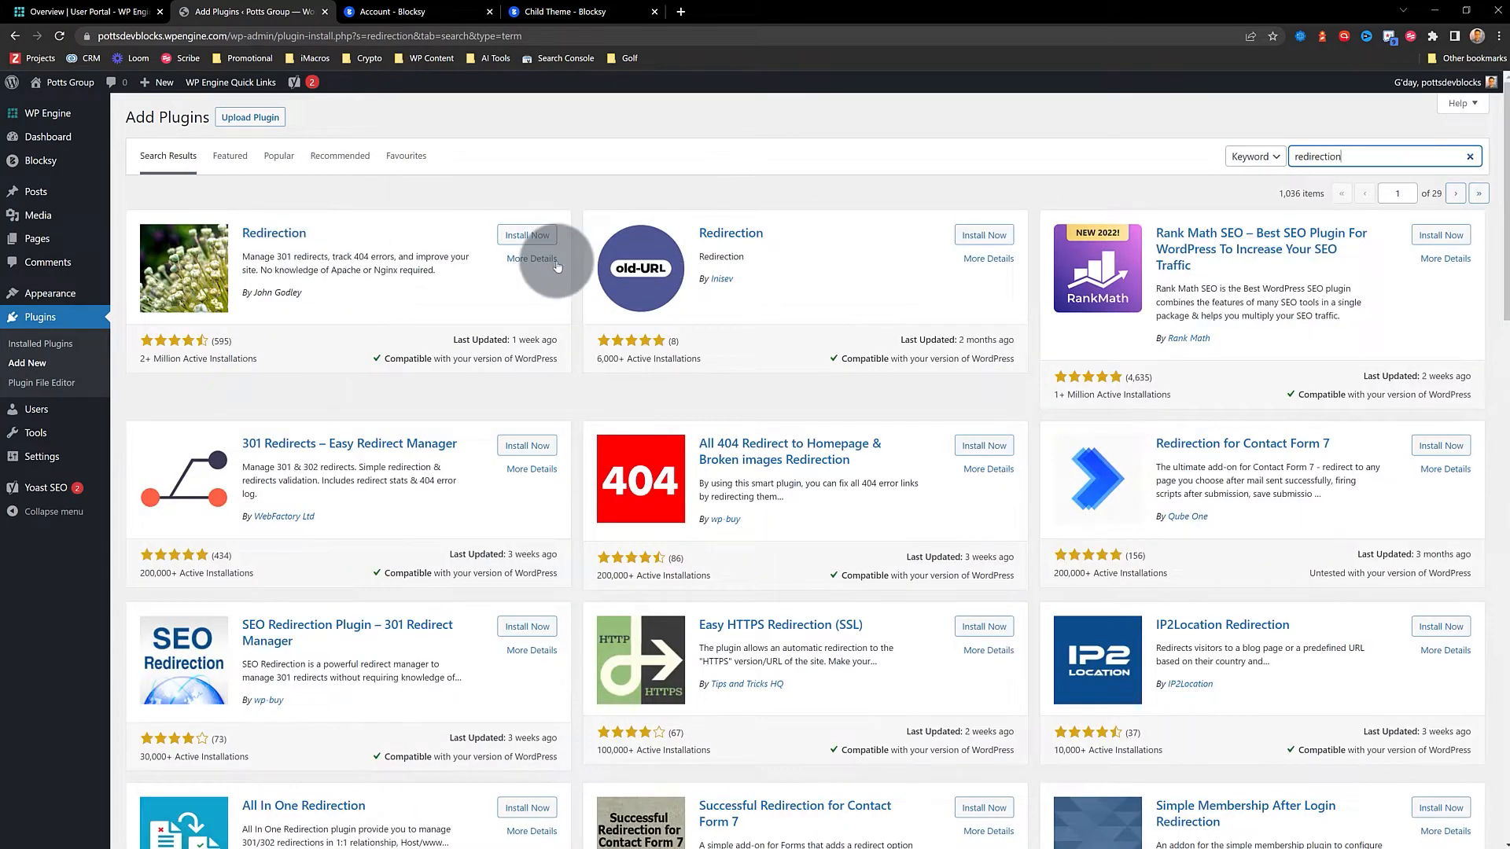
{"action": "left_click", "coordinate": [528, 235]}
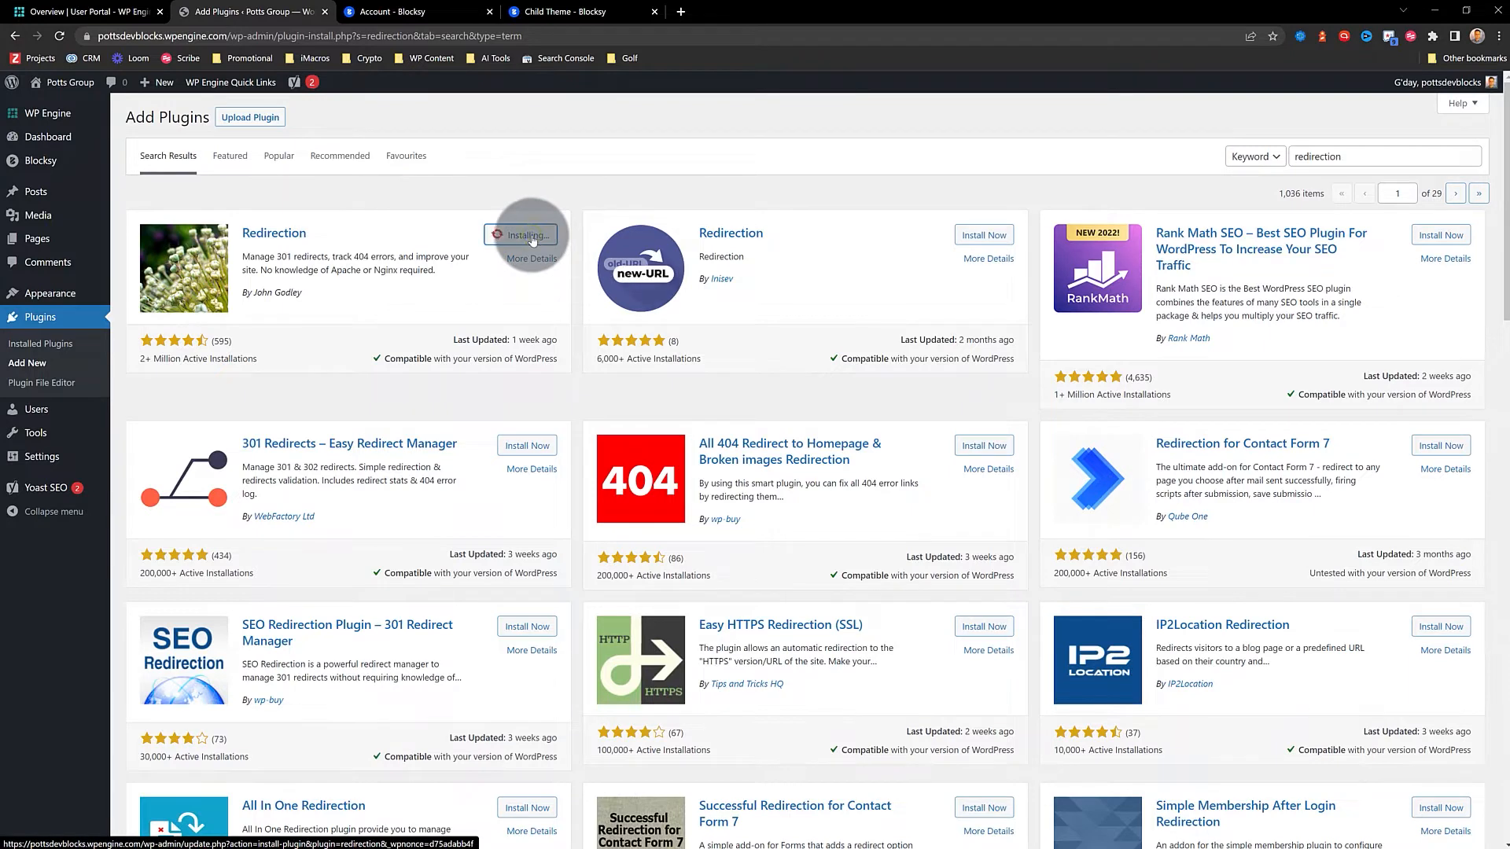
{"action": "left_click", "coordinate": [528, 235]}
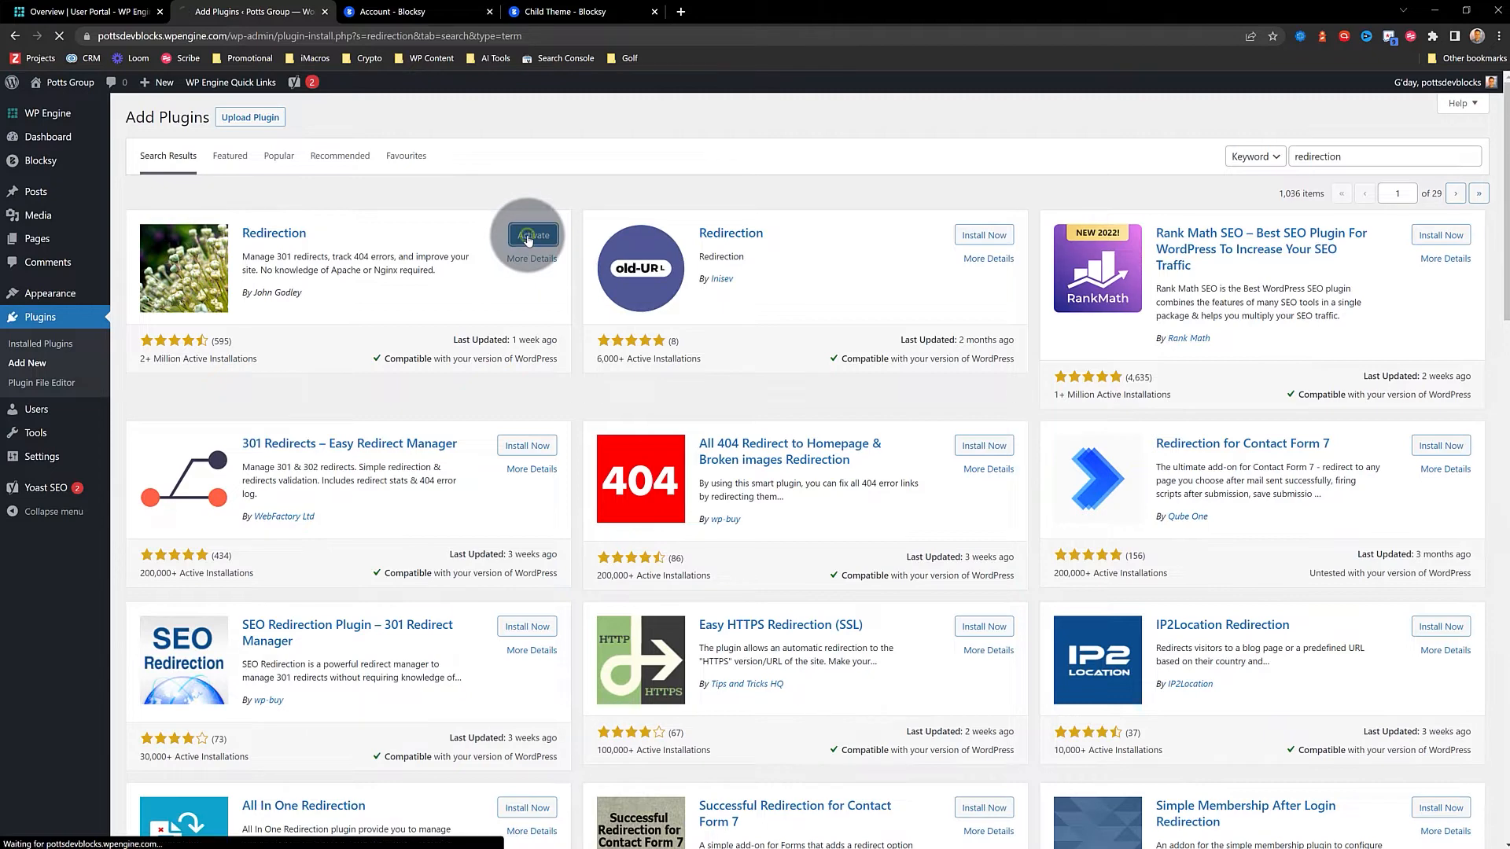
{"action": "left_click", "coordinate": [293, 149]}
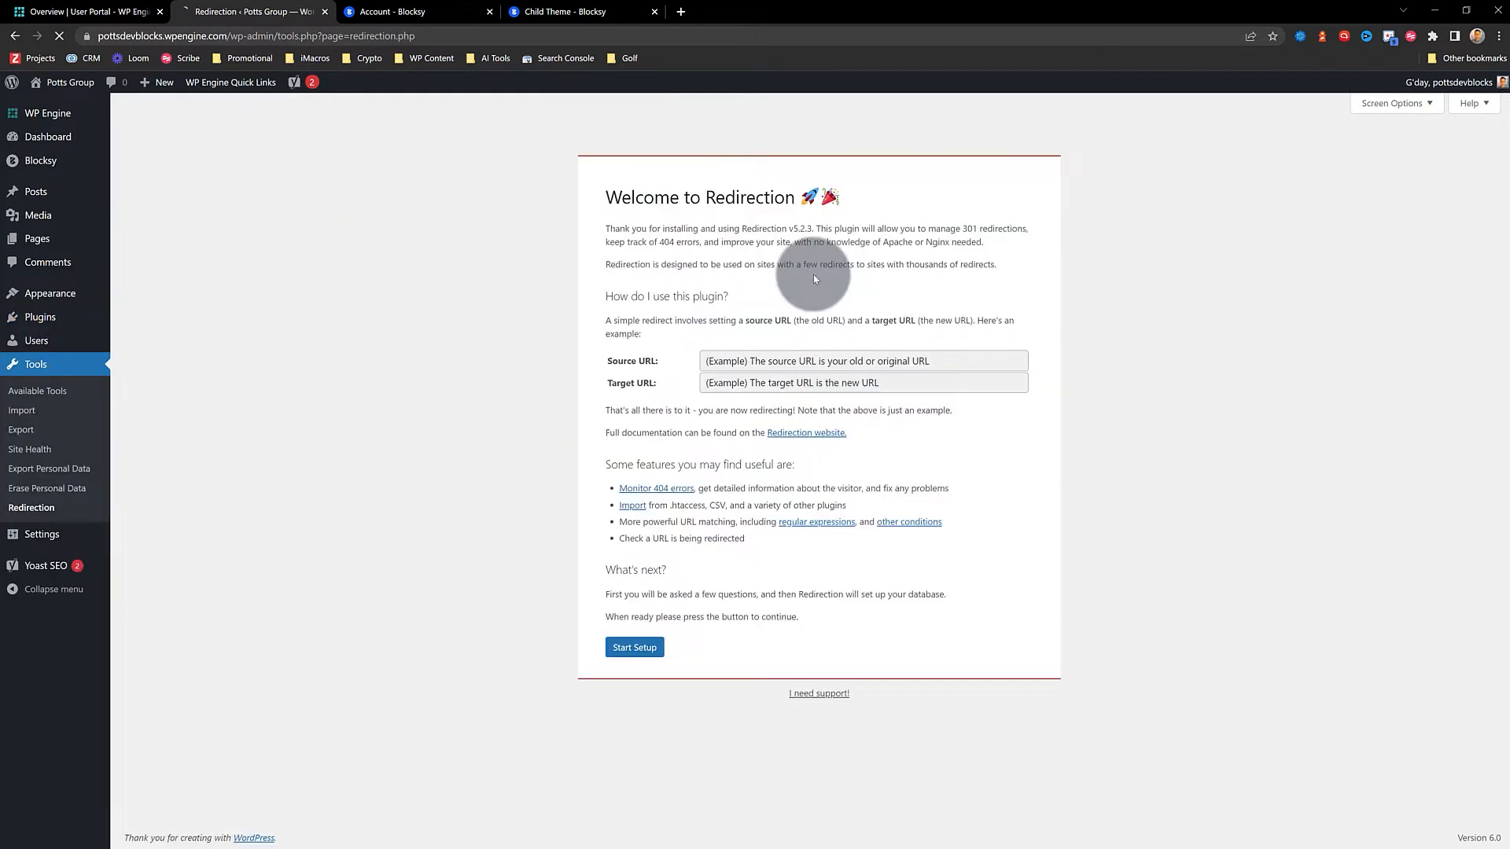
Run the Redirection setup with permalink-change monitoring and redirect logging turned on
{"action": "left_click", "coordinate": [629, 647]}
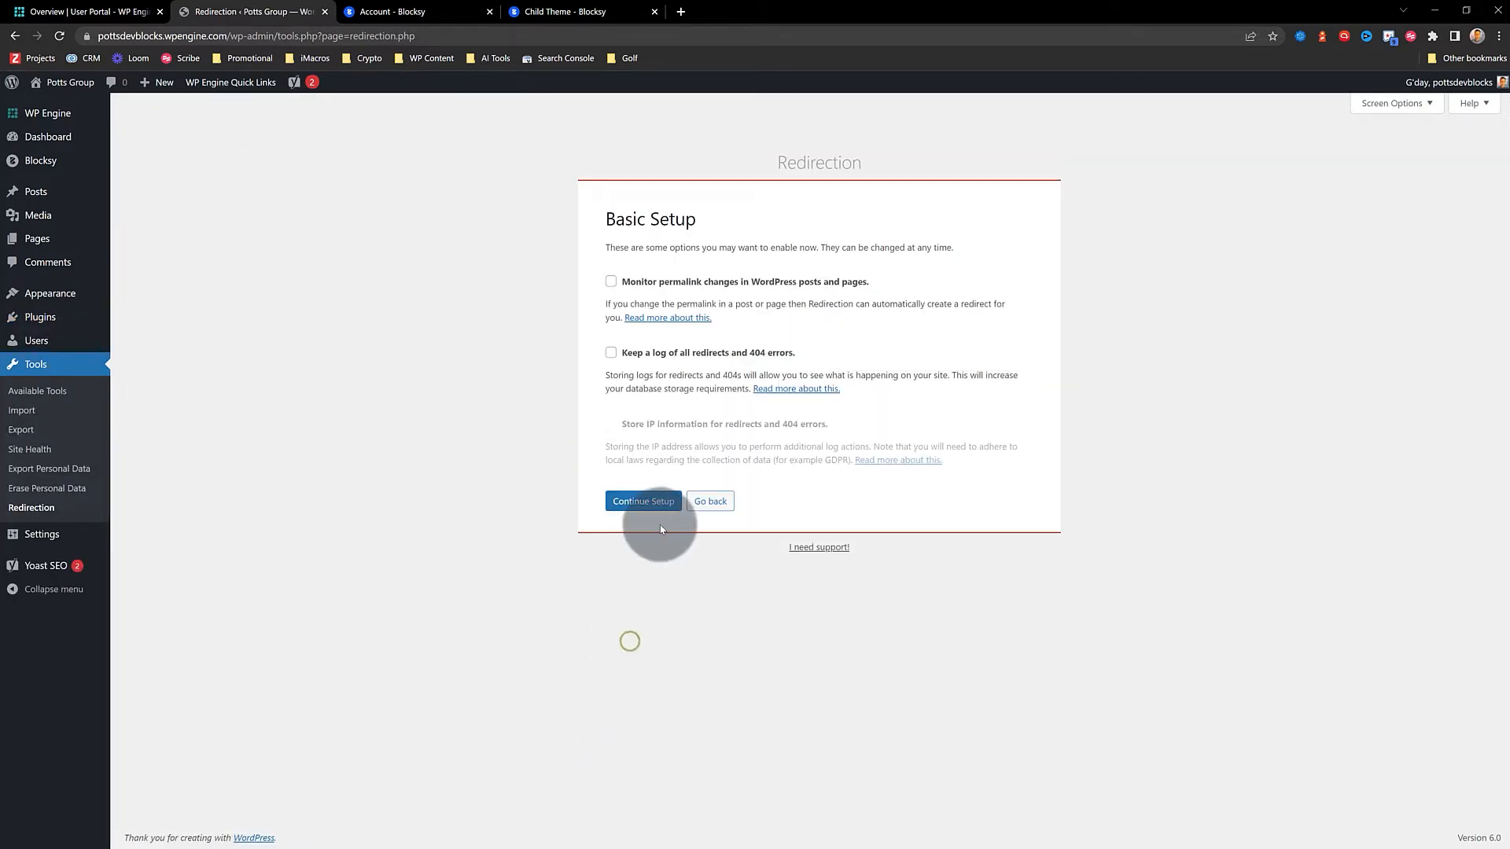
{"action": "left_click", "coordinate": [610, 281]}
{"action": "left_click", "coordinate": [611, 353]}
{"action": "left_click", "coordinate": [643, 501]}
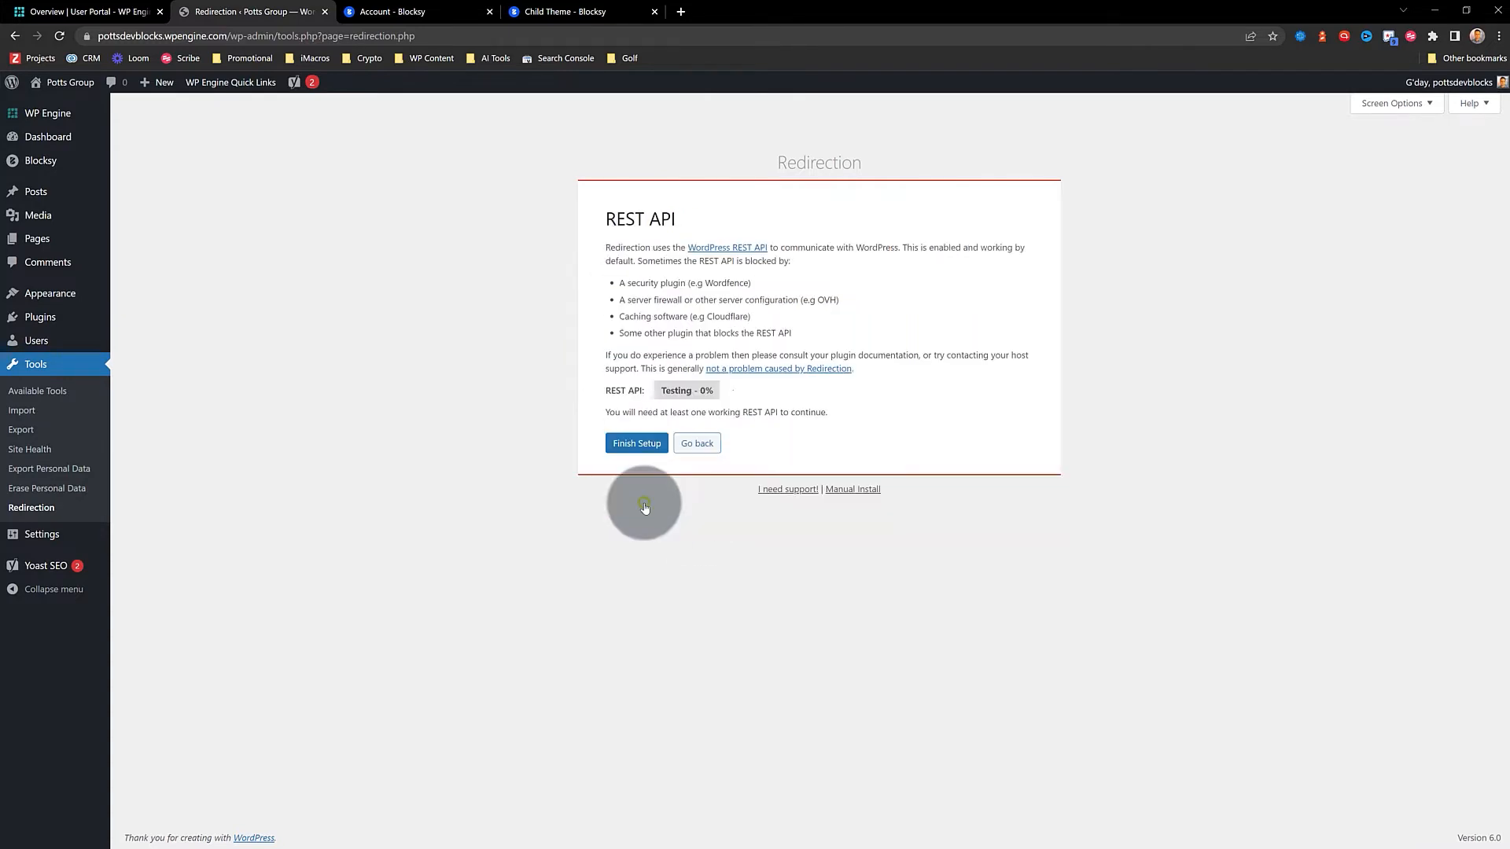
{"action": "left_click", "coordinate": [646, 438]}
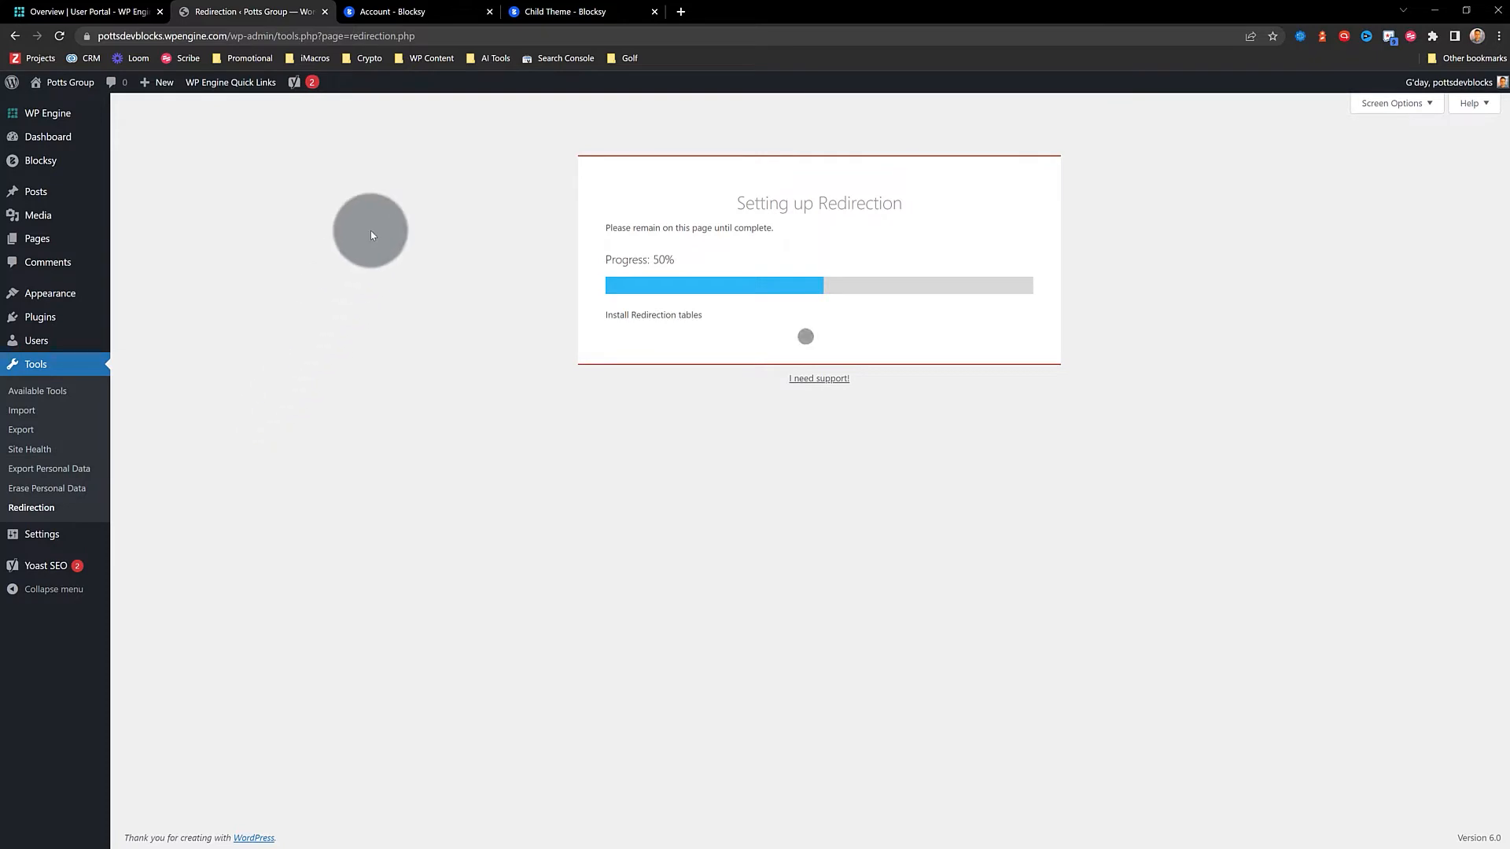
{"action": "left_click", "coordinate": [629, 320]}
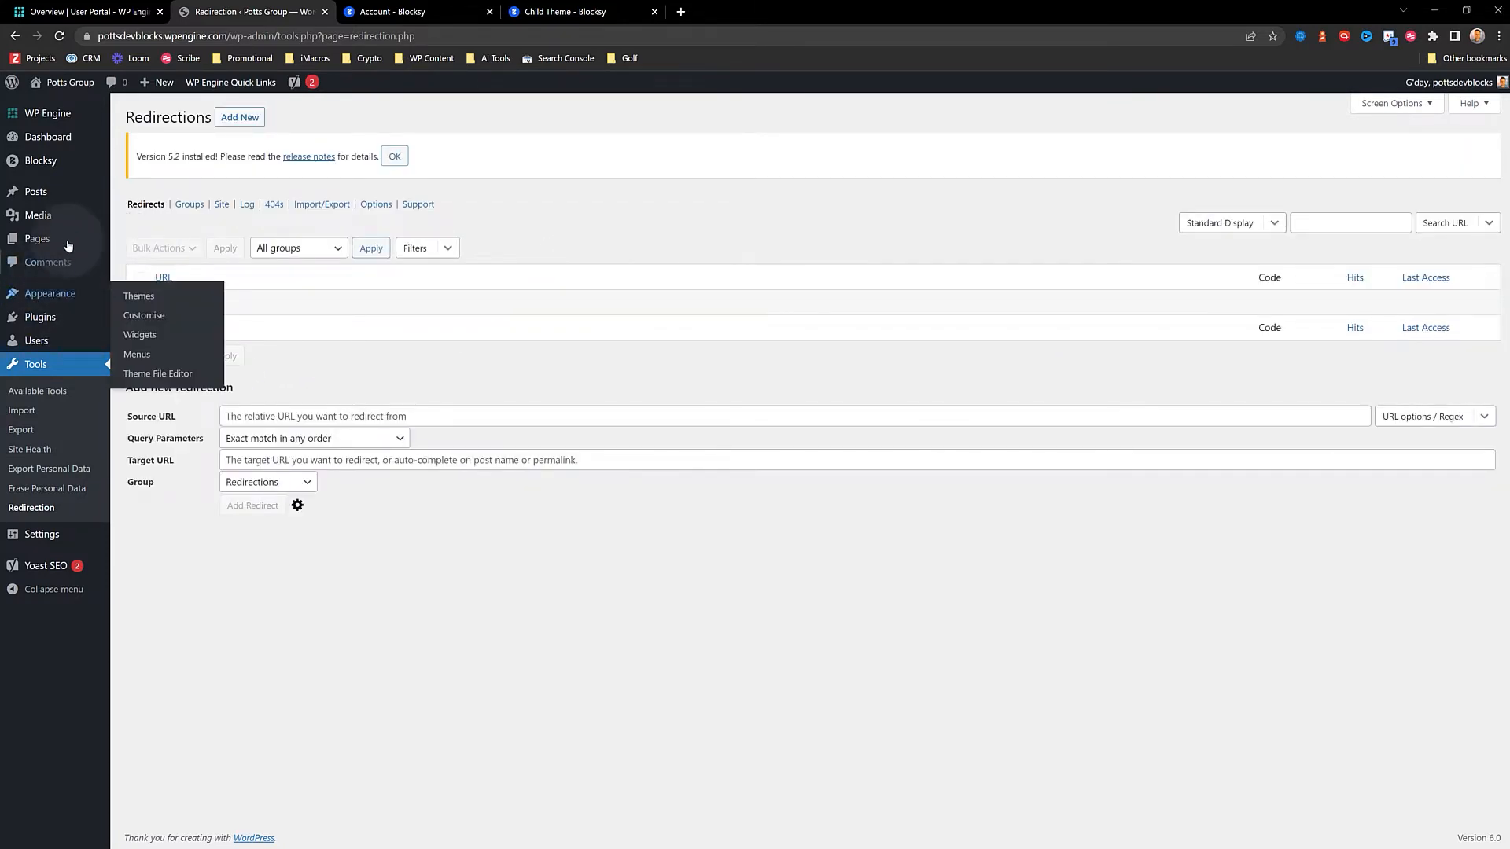
Go to the Plugins > Add New page
{"action": "mouse_move", "coordinate": [41, 196]}
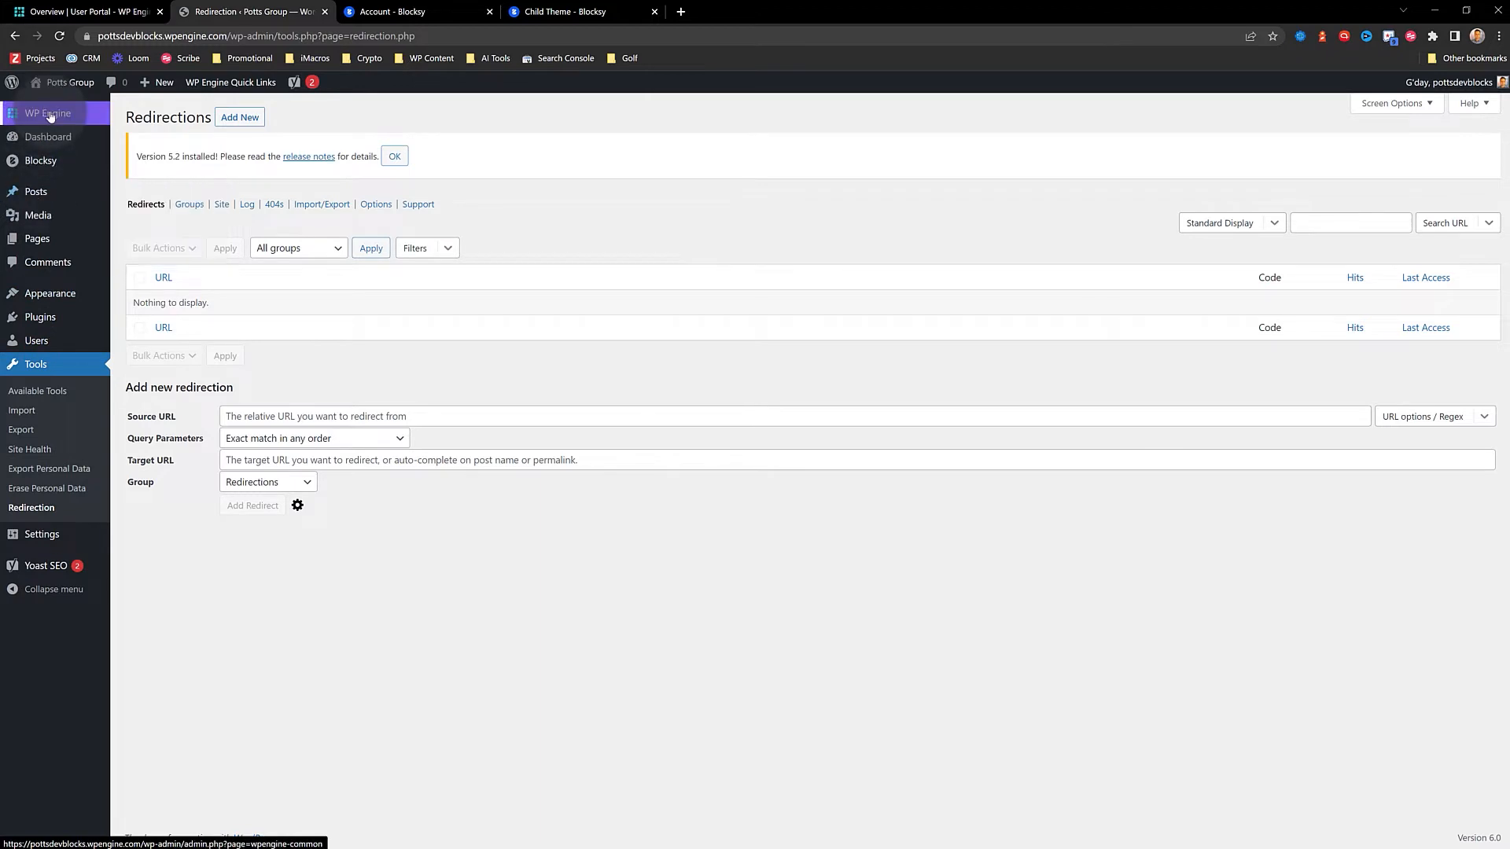
{"action": "mouse_move", "coordinate": [24, 317]}
{"action": "left_click", "coordinate": [145, 340]}
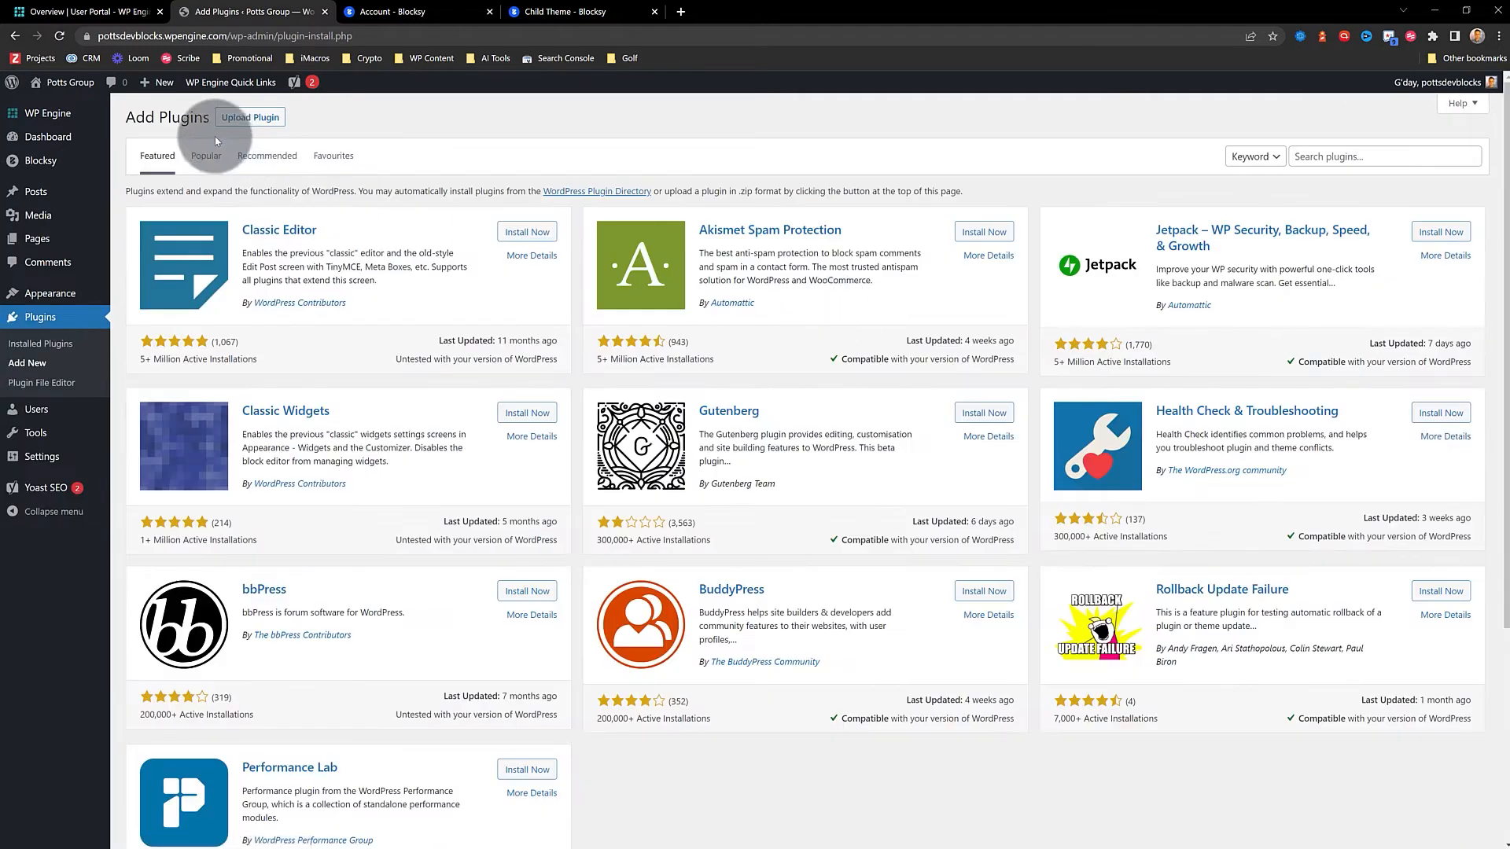
Upload 371213_wpmu-dev-dashboard-4.11.13.zip, install it, and activate the WPMU DEV Dashboard plugin
{"action": "left_click", "coordinate": [251, 119]}
{"action": "left_click", "coordinate": [715, 243]}
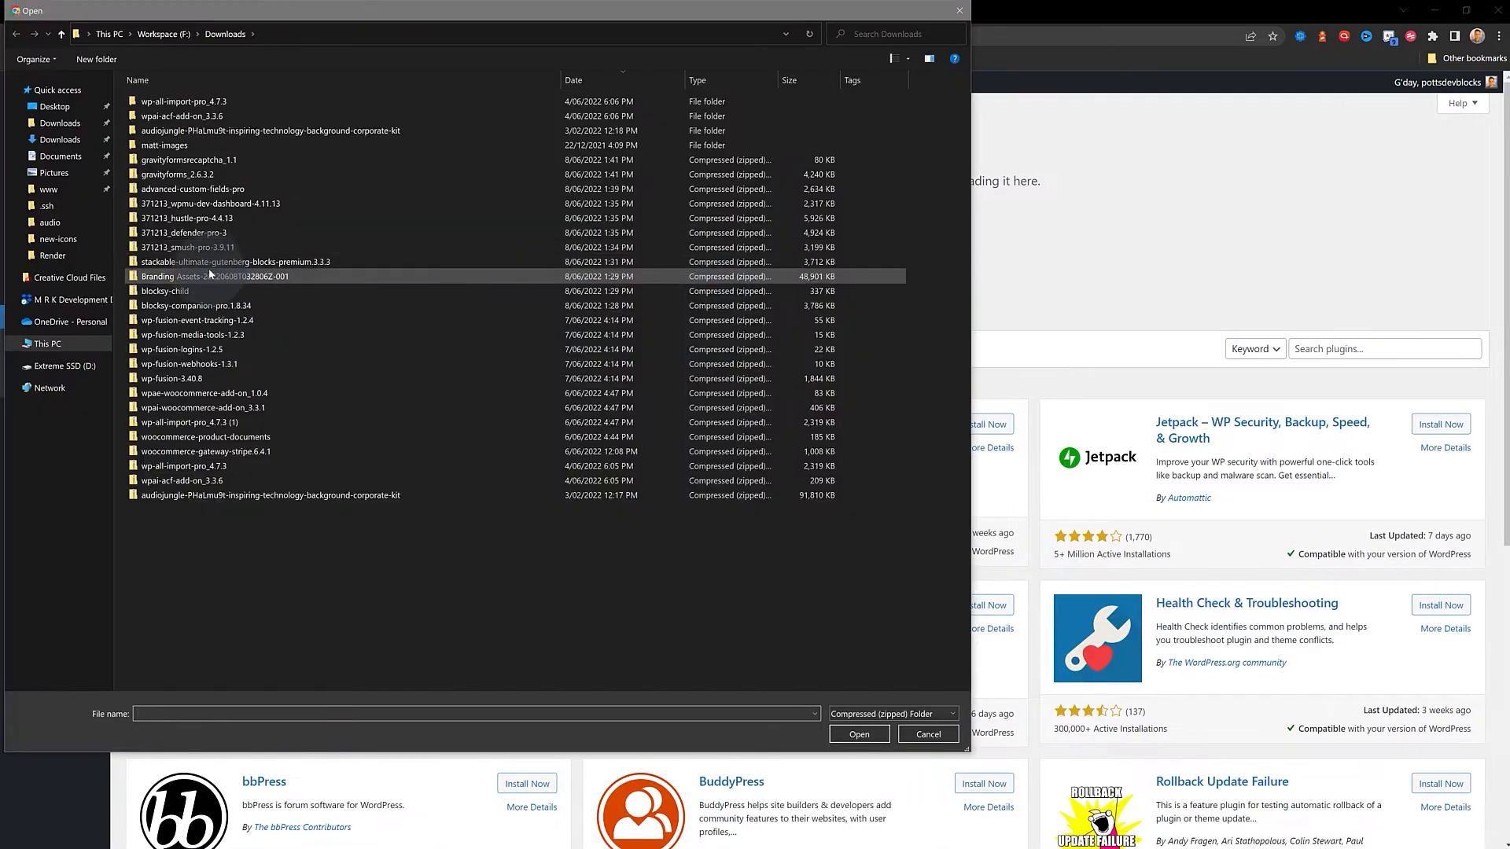
{"action": "left_click", "coordinate": [197, 204]}
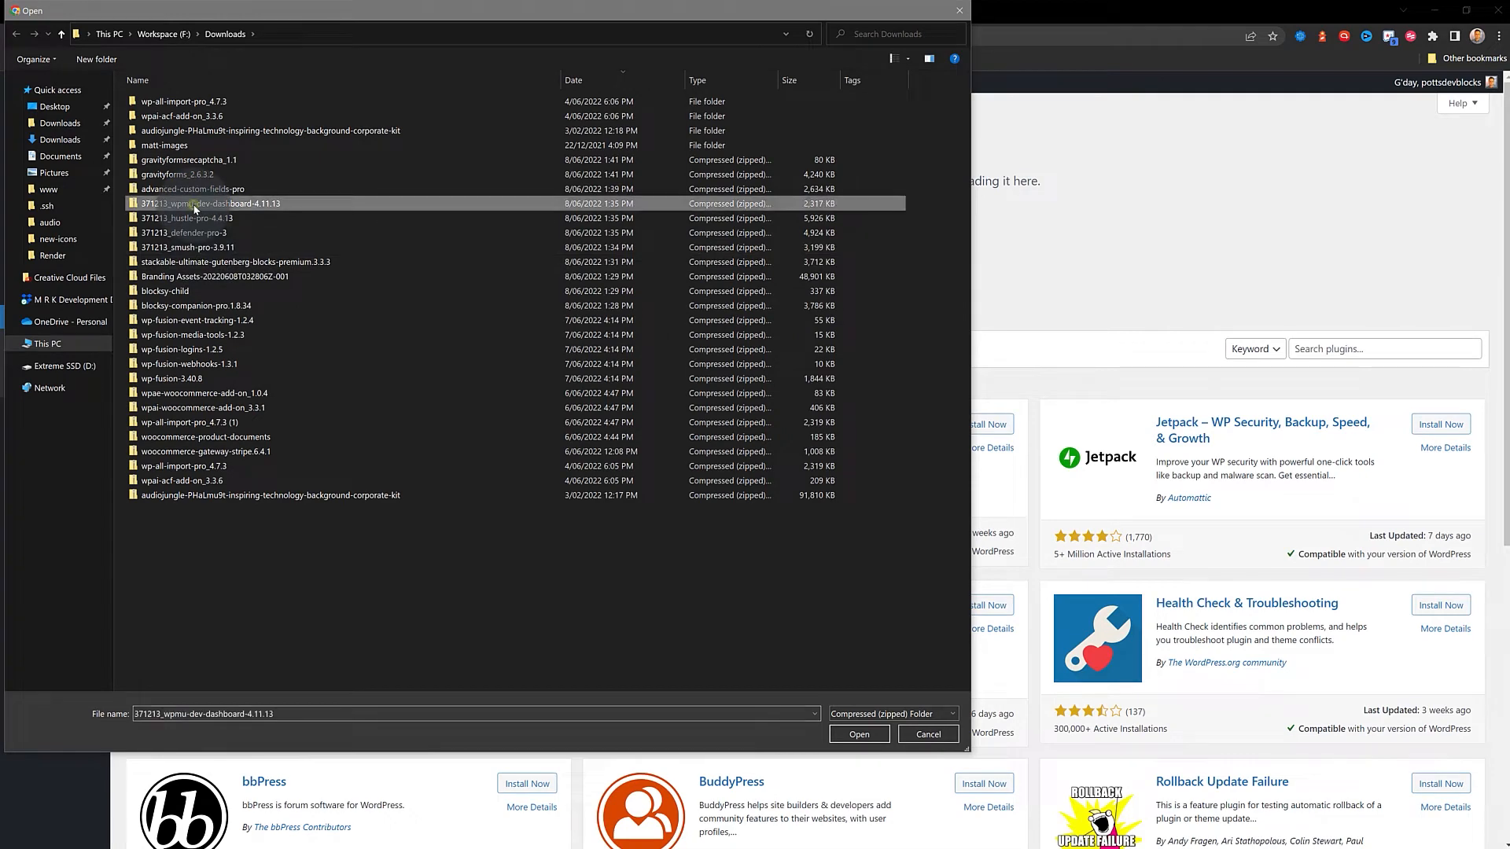
{"action": "left_click", "coordinate": [850, 735]}
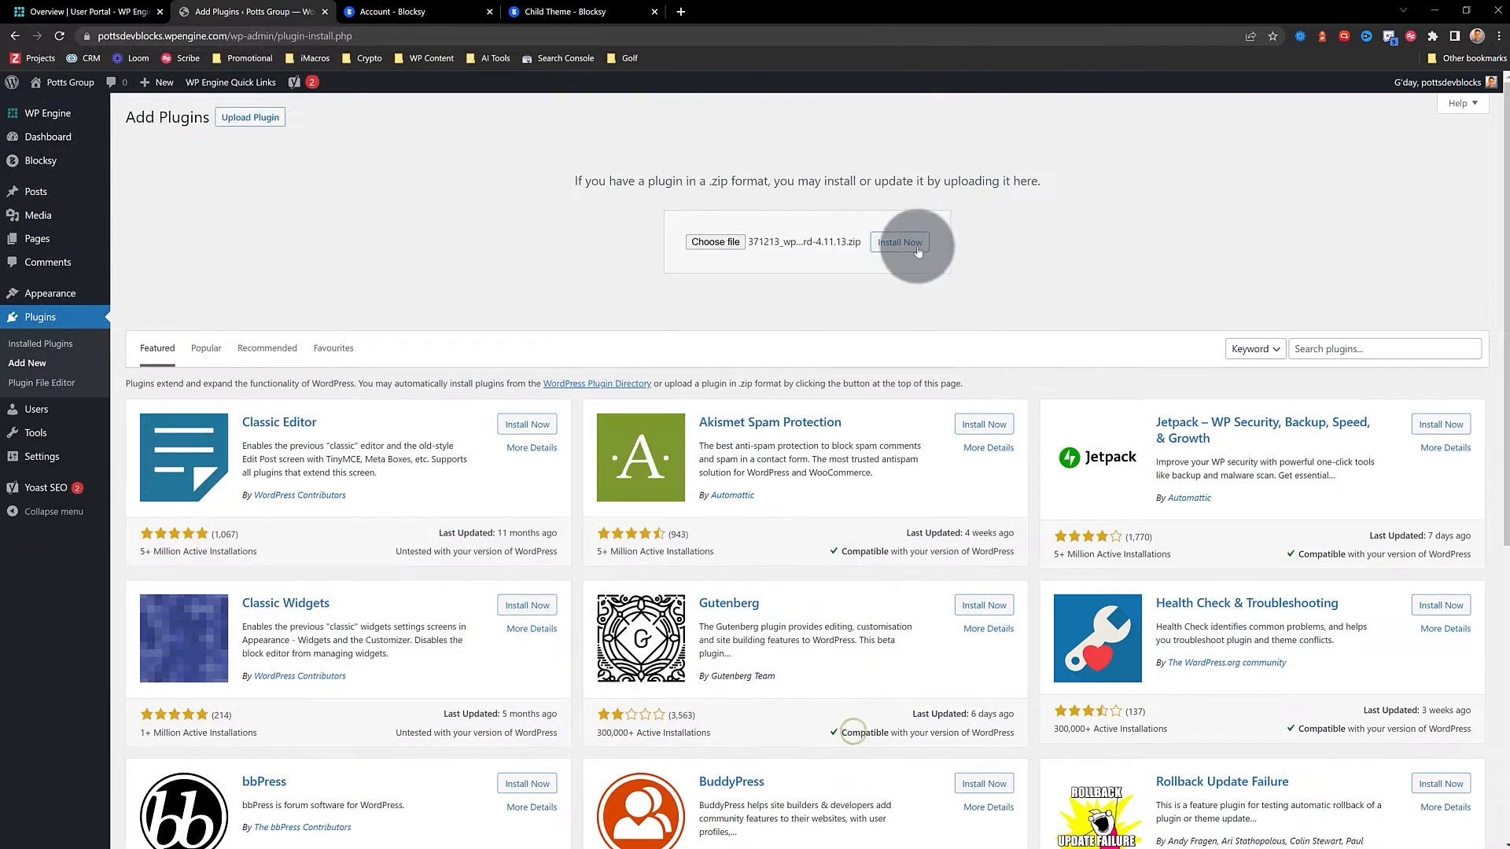
{"action": "left_click", "coordinate": [900, 243]}
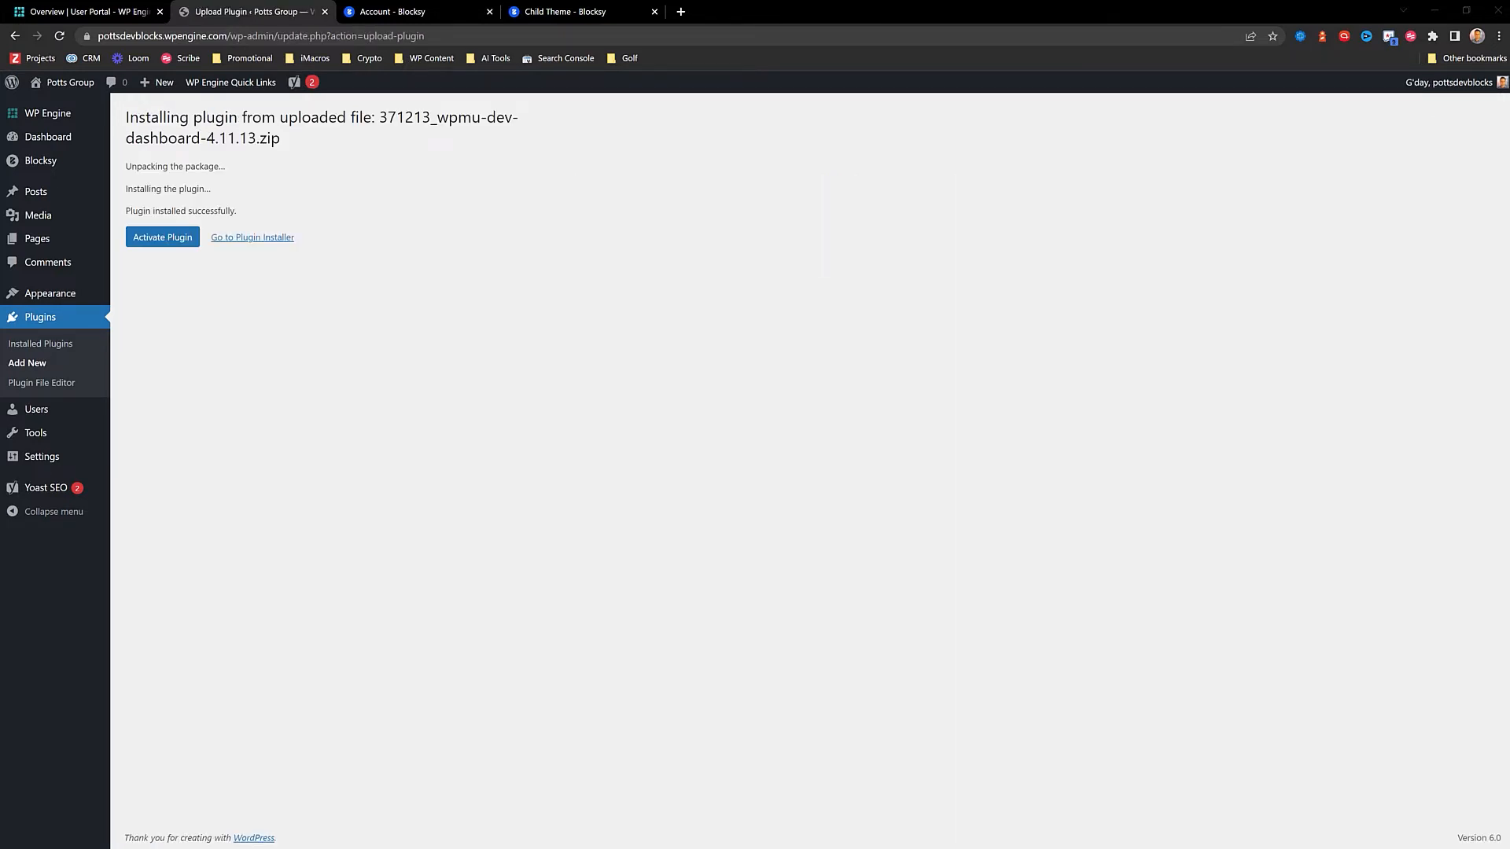
{"action": "left_click", "coordinate": [162, 237]}
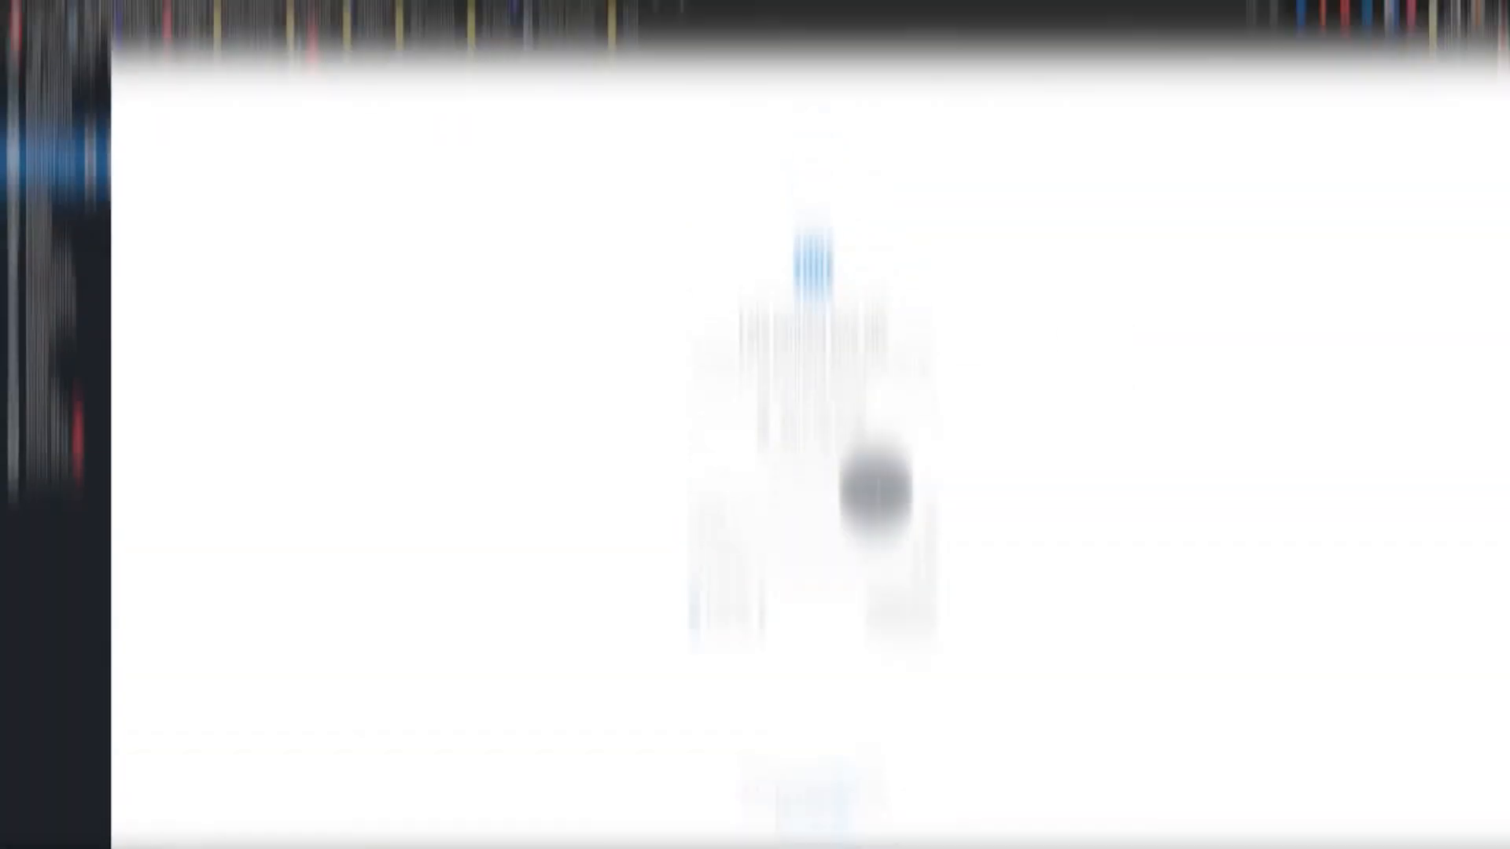
Log in to WPMU DEV with the account e-mail and pasted password, and connect the site
{"action": "left_click", "coordinate": [749, 522]}
{"action": "key", "text": "alt+Tab"}
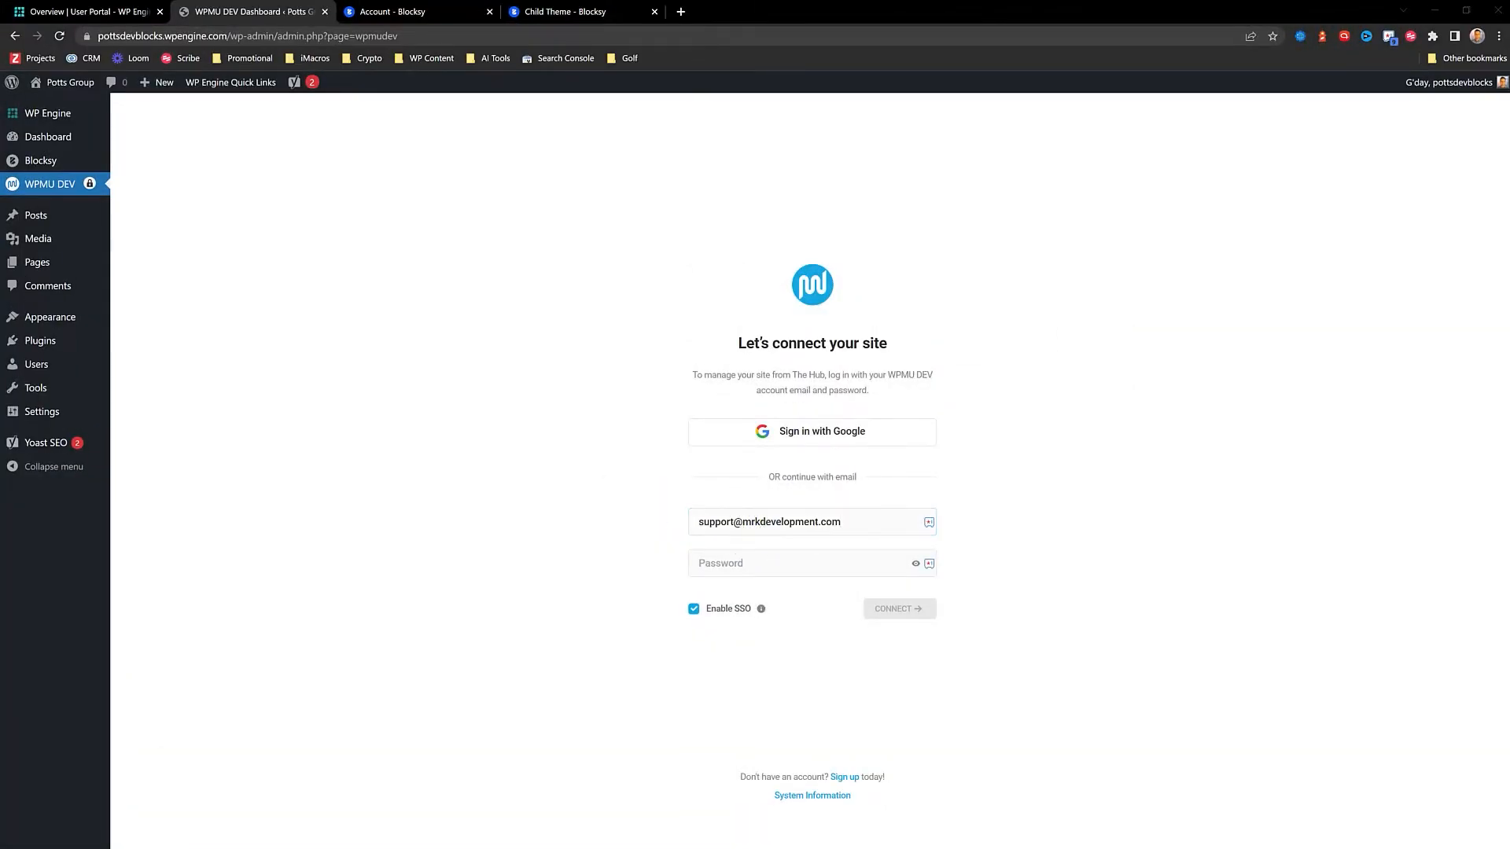
{"action": "left_click", "coordinate": [728, 563]}
{"action": "key", "text": "ctrl+v"}
{"action": "left_click", "coordinate": [886, 607]}
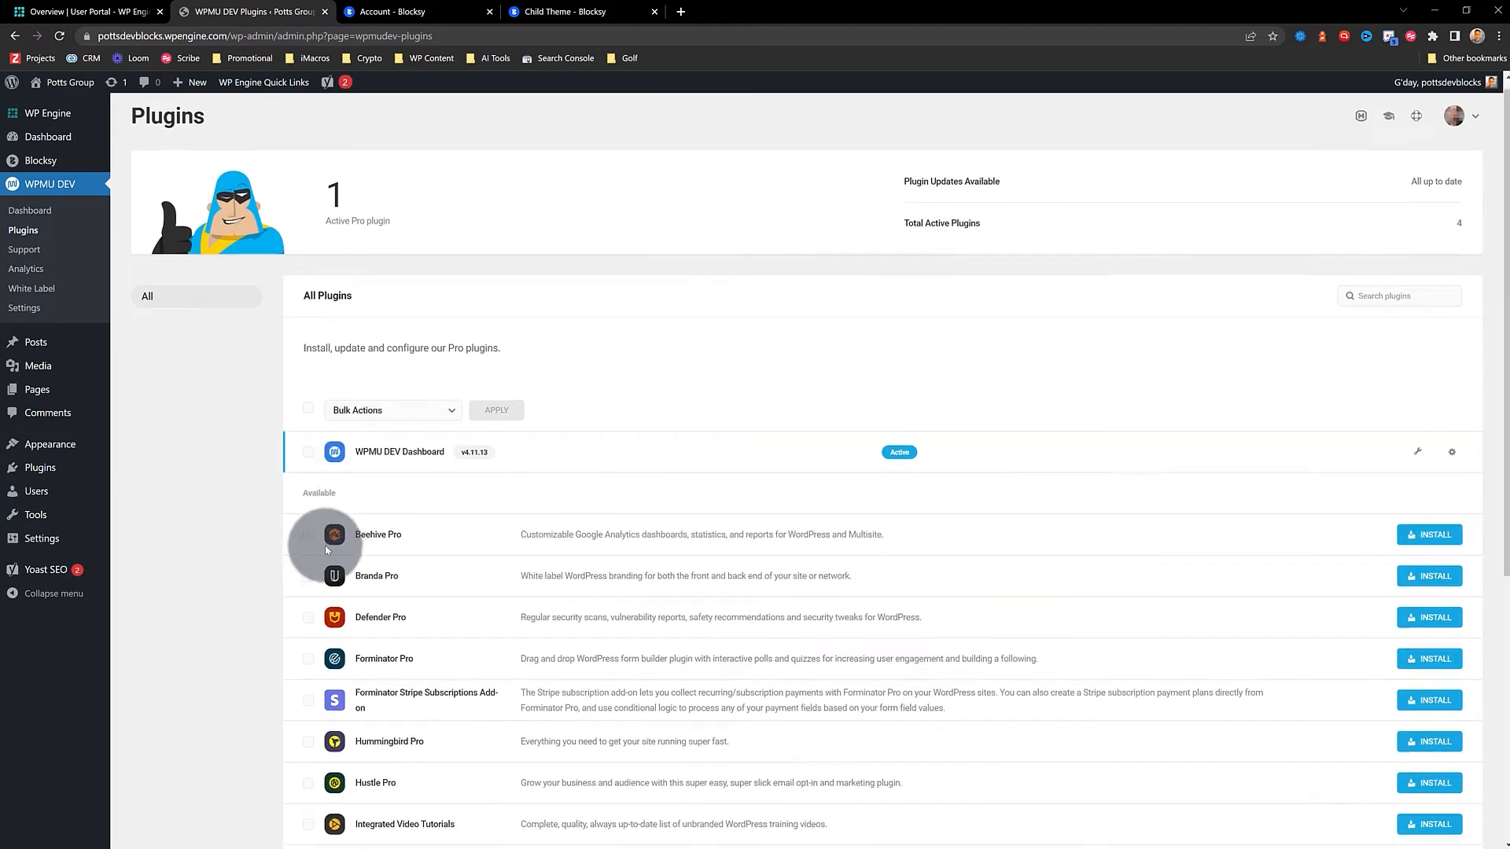
Select Defender Pro and Smush Pro, bulk Install & Activate them, and reload the page
{"action": "scroll", "coordinate": [331, 550], "scroll_direction": "down", "scroll_amount": 3}
{"action": "left_click", "coordinate": [307, 425]}
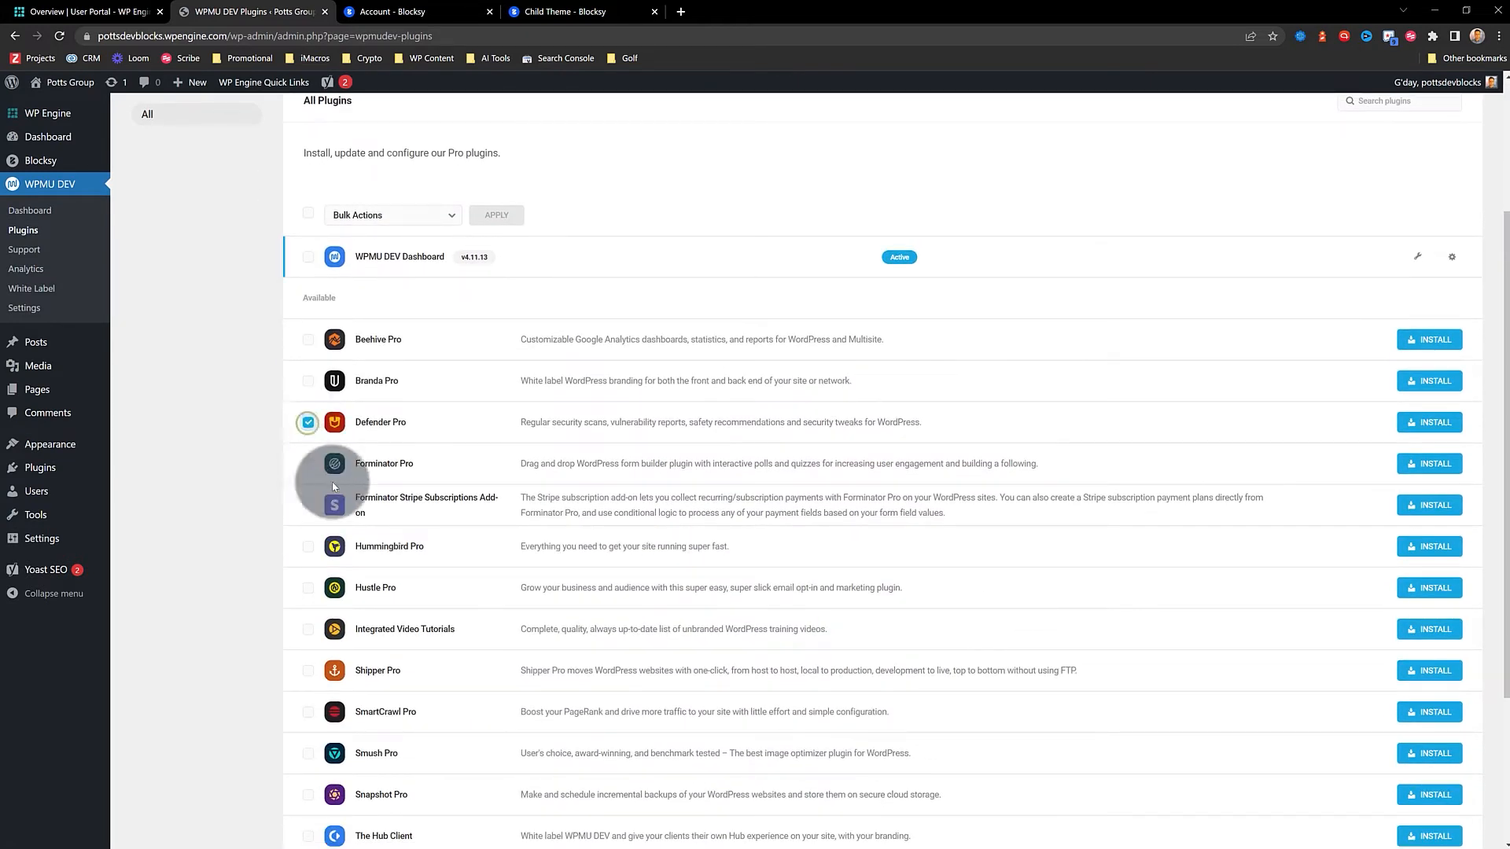
{"action": "scroll", "coordinate": [338, 540], "scroll_direction": "down", "scroll_amount": 2}
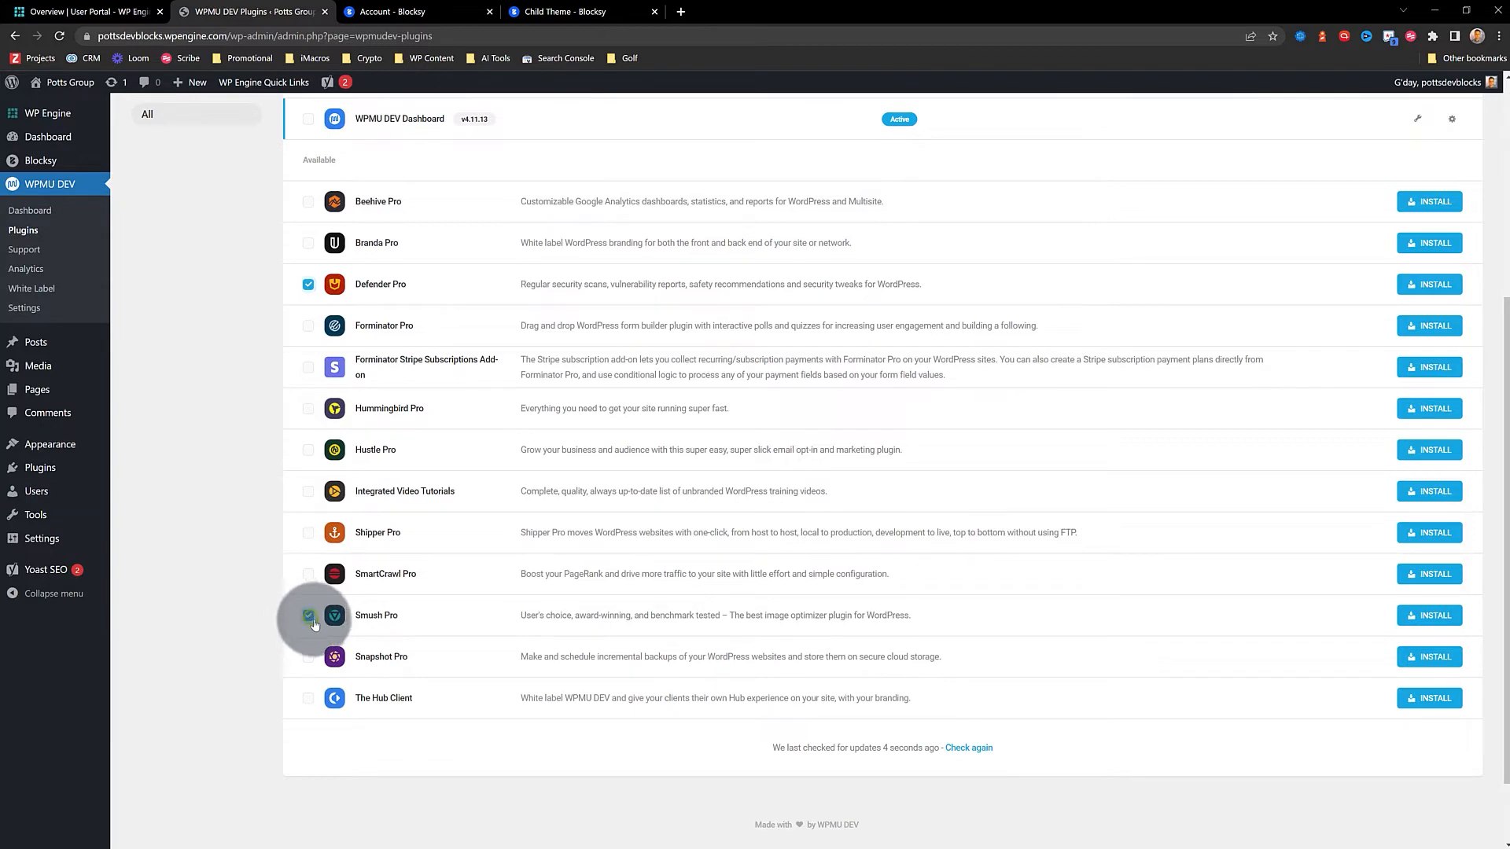
{"action": "scroll", "coordinate": [360, 599], "scroll_direction": "up", "scroll_amount": 1}
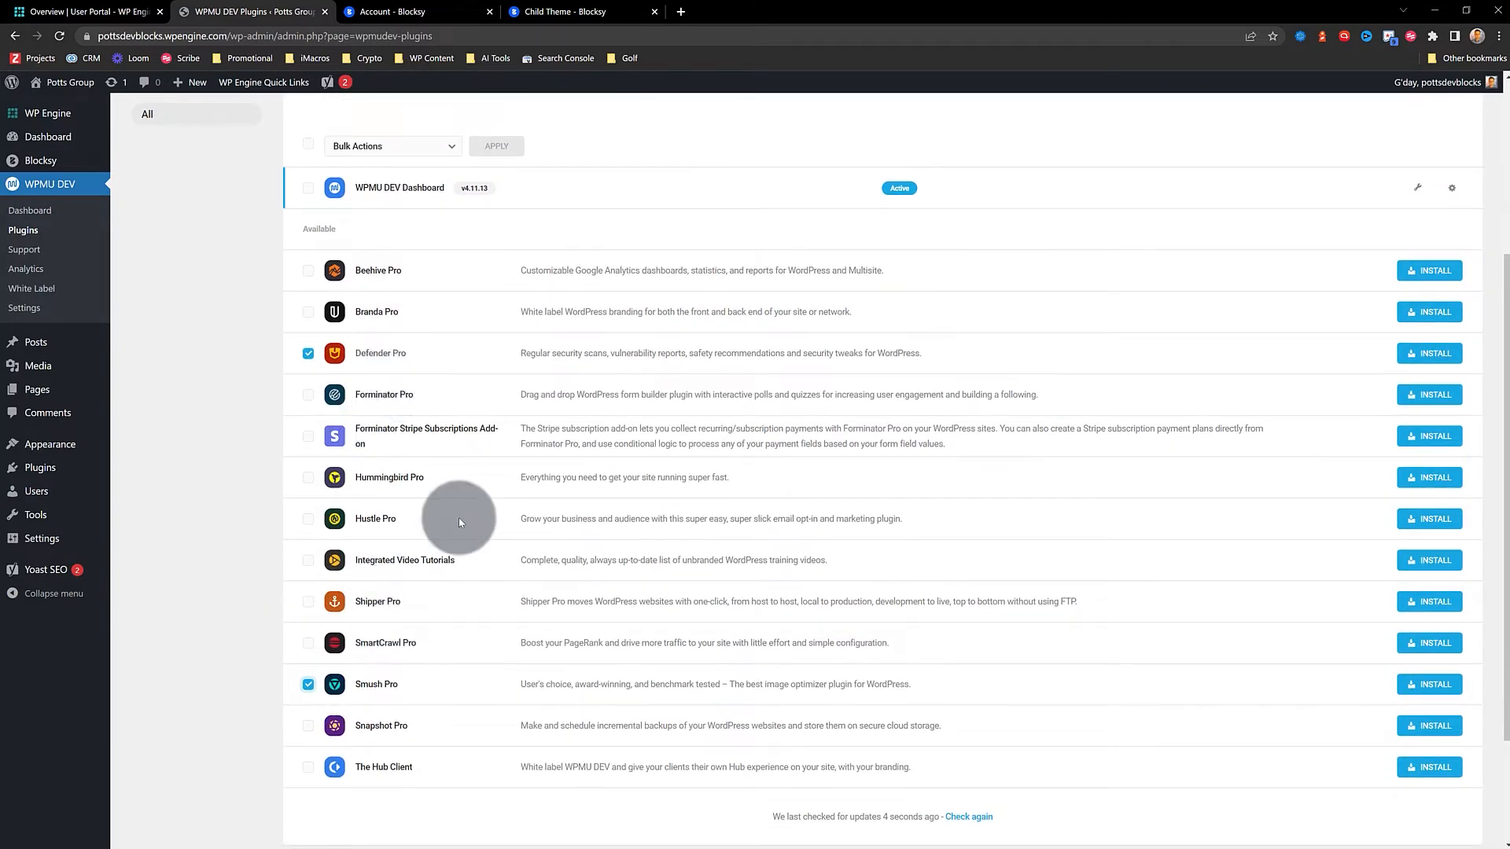
{"action": "scroll", "coordinate": [485, 482], "scroll_direction": "up", "scroll_amount": 4}
{"action": "left_click", "coordinate": [382, 421]}
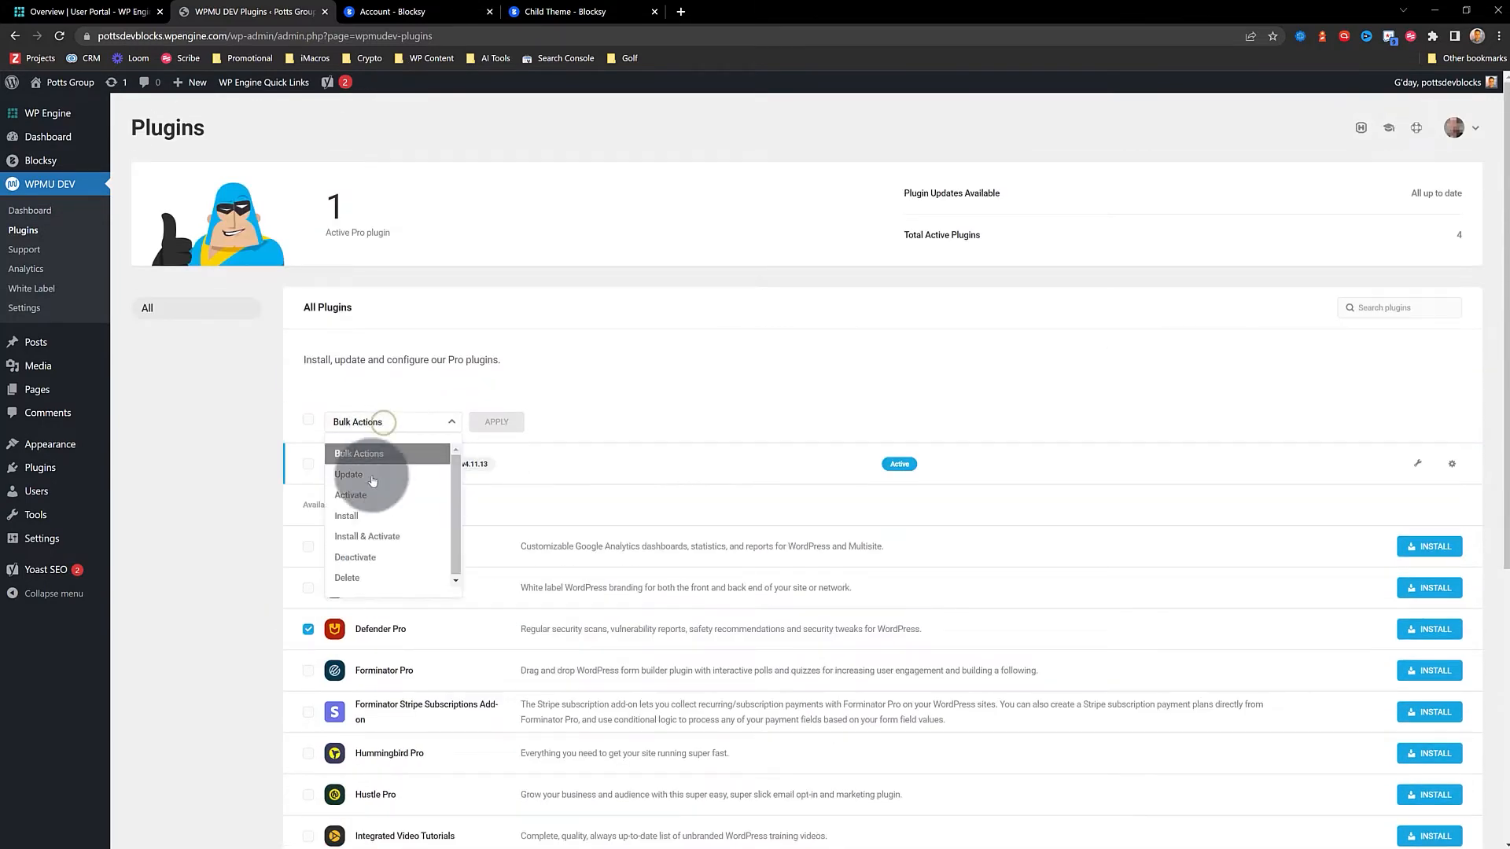
{"action": "left_click", "coordinate": [372, 535]}
{"action": "left_click", "coordinate": [498, 422]}
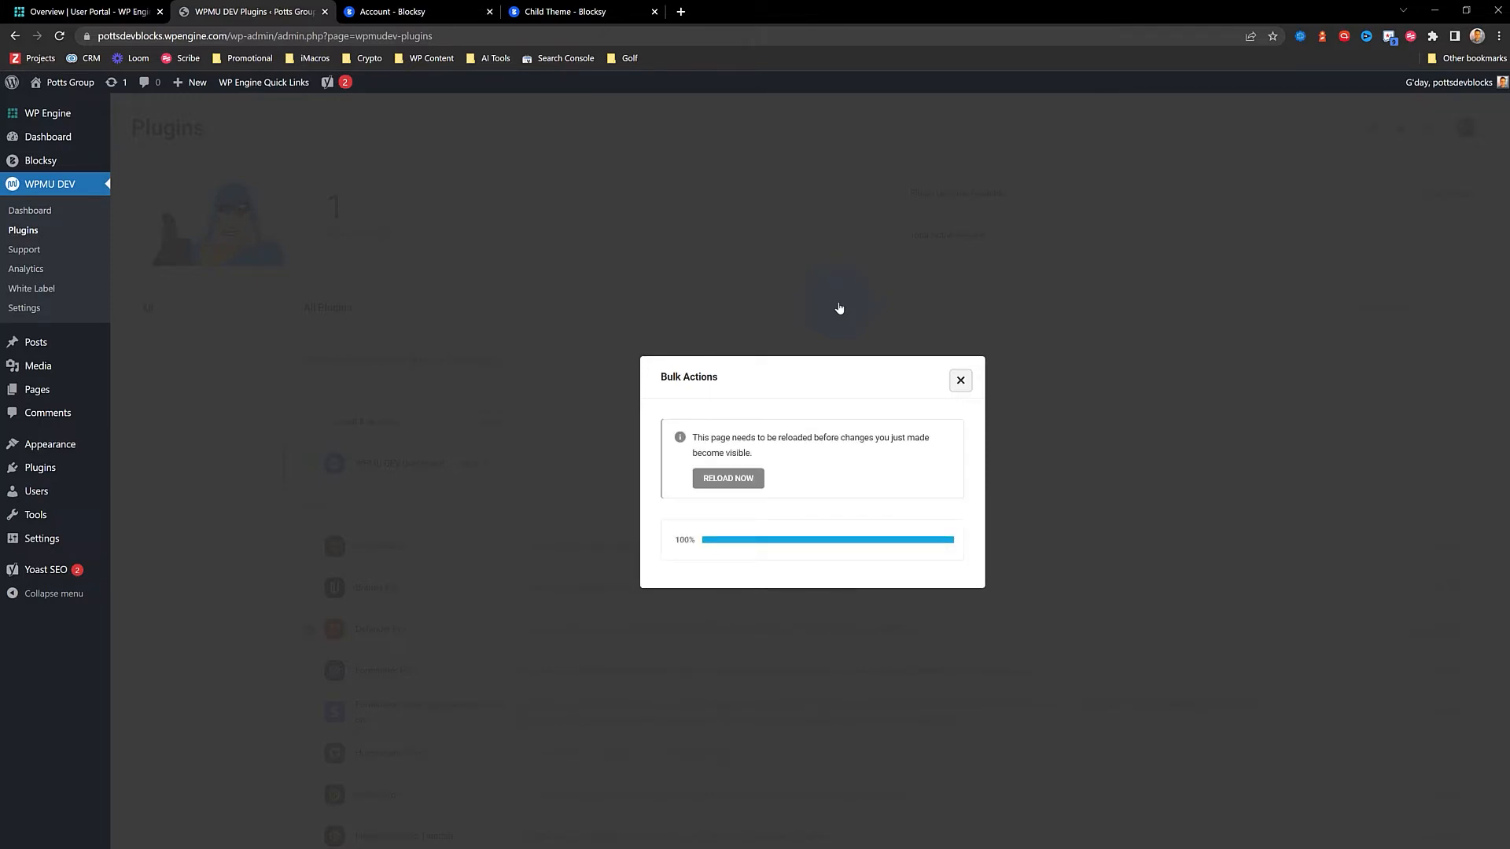
{"action": "left_click", "coordinate": [734, 484]}
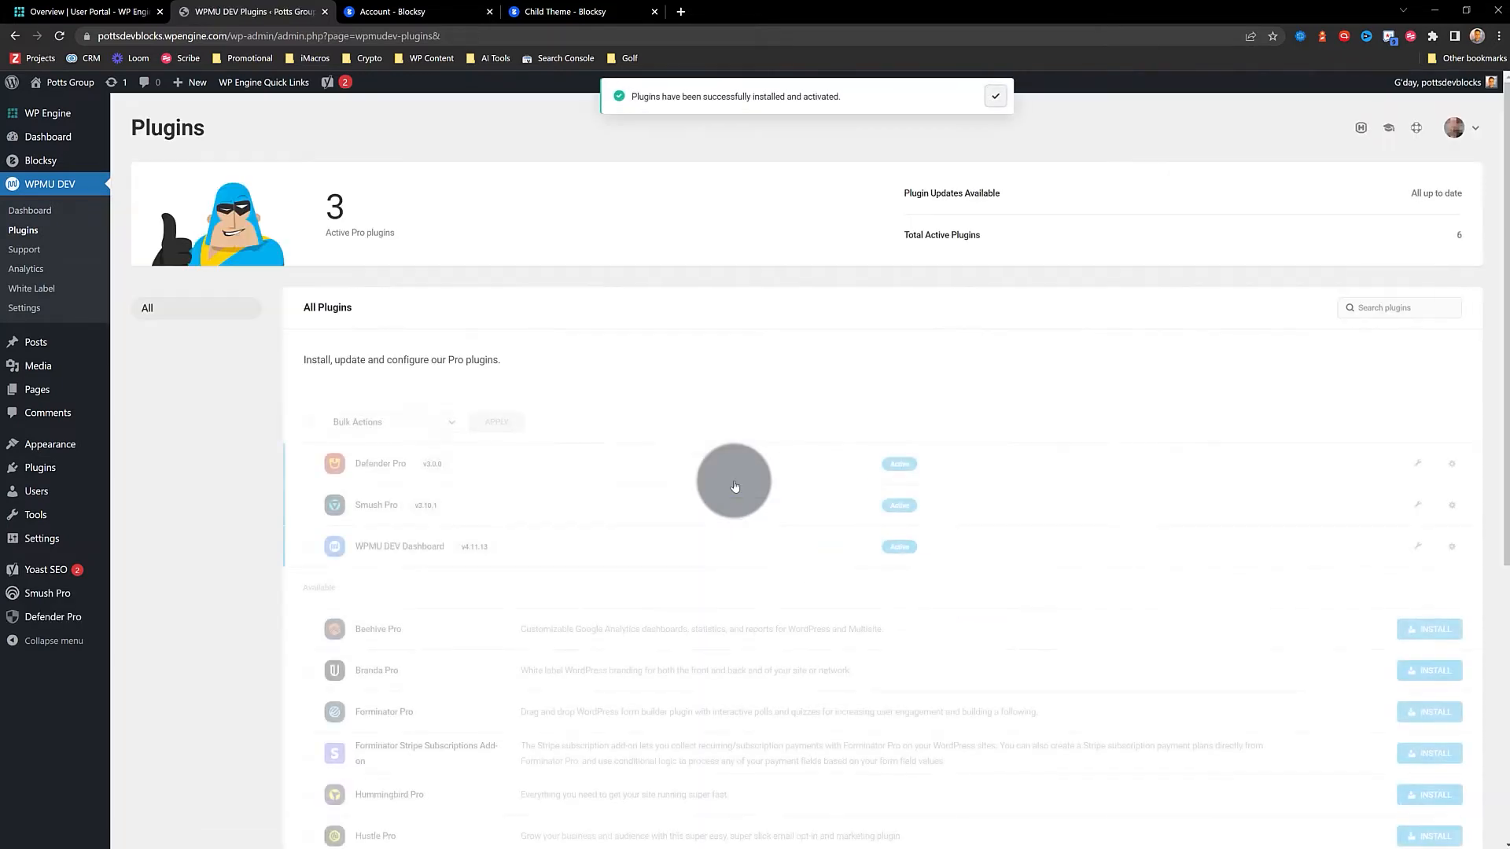
{"action": "mouse_move", "coordinate": [118, 595]}
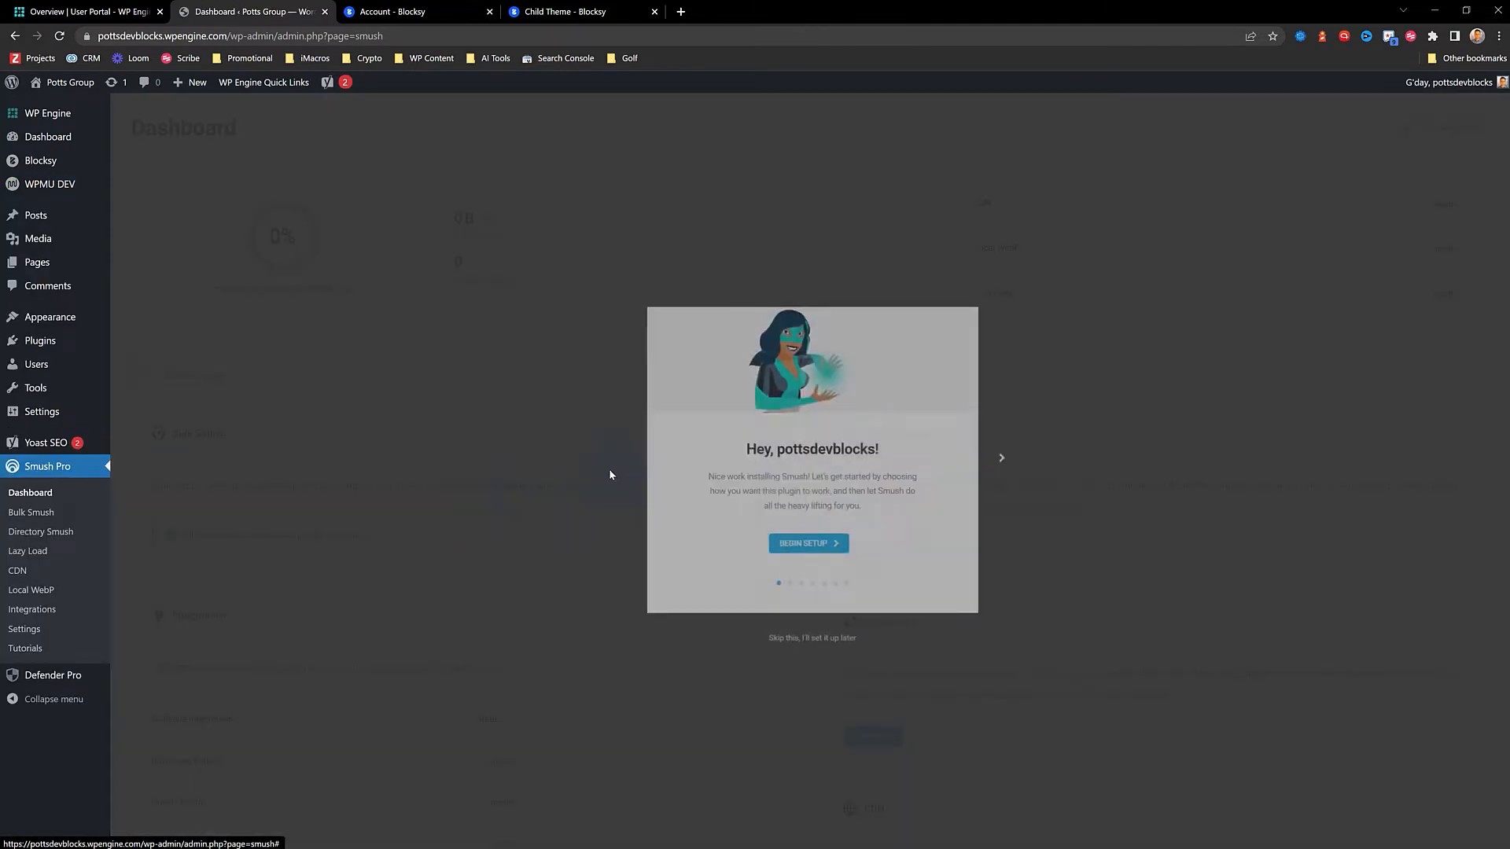
Begin the Smush Pro wizard with automatic optimization of new uploads kept on
{"action": "left_click", "coordinate": [790, 544]}
{"action": "left_click", "coordinate": [707, 522]}
{"action": "left_click", "coordinate": [823, 530]}
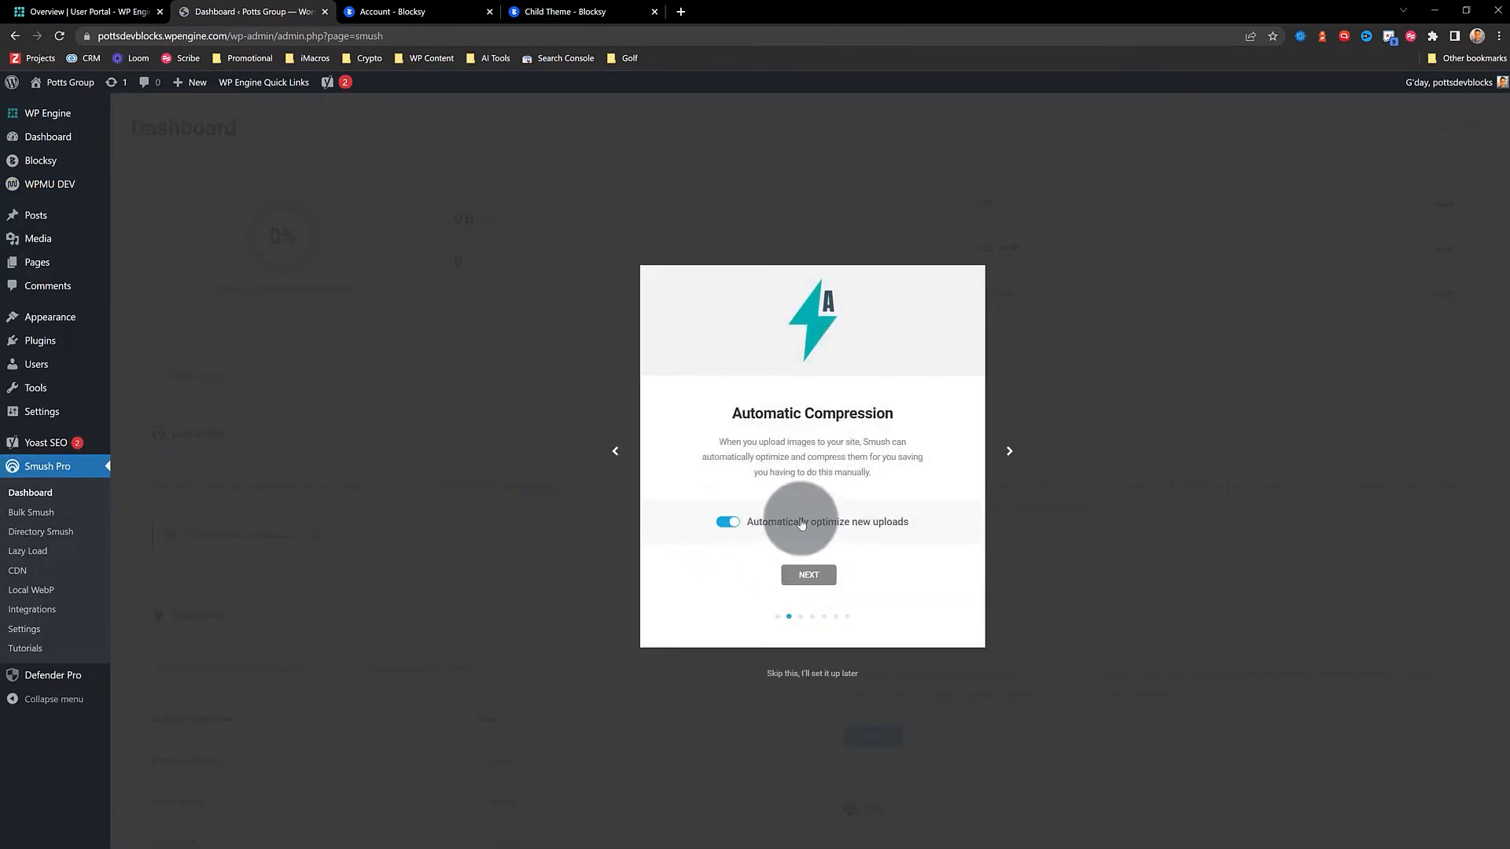
{"action": "left_click", "coordinate": [808, 575]}
{"action": "left_click", "coordinate": [811, 575]}
{"action": "left_click", "coordinate": [810, 575]}
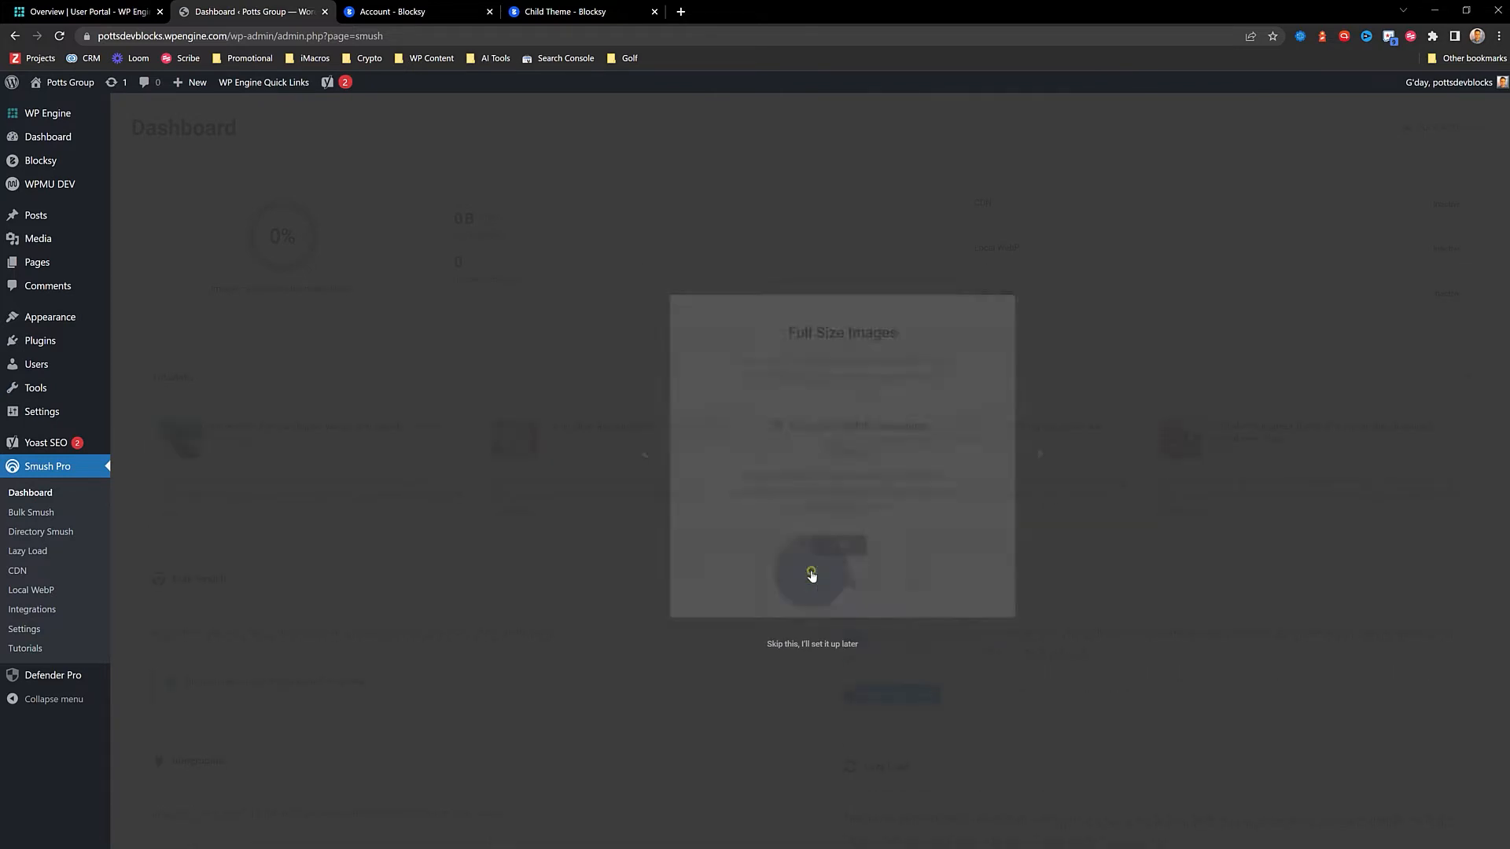
Enable full-size image compression, leave lazy loading off, and finish the wizard
{"action": "left_click", "coordinate": [744, 482]}
{"action": "left_click", "coordinate": [795, 600]}
{"action": "left_click", "coordinate": [750, 525]}
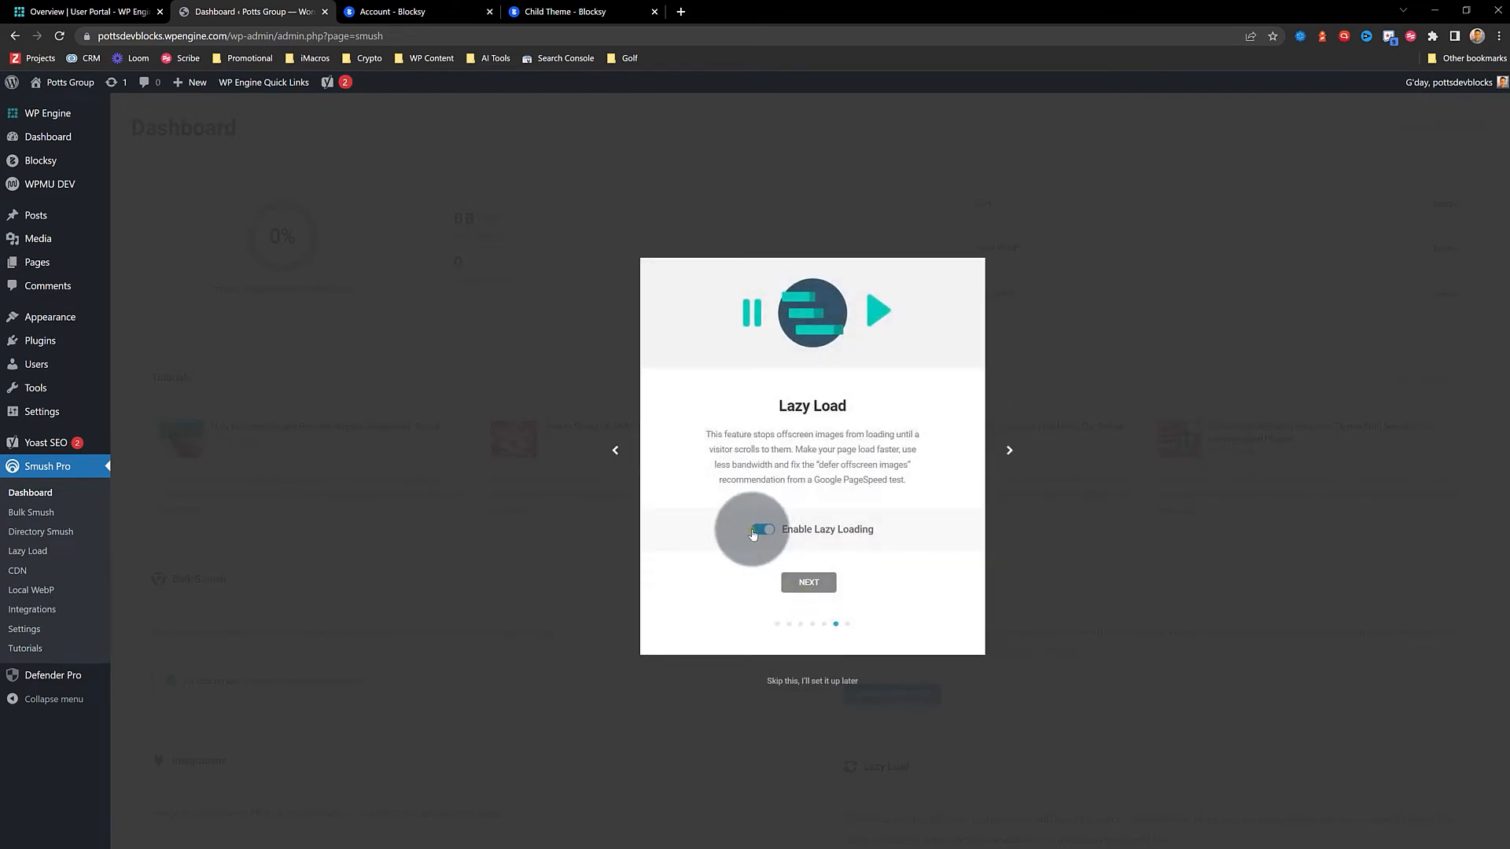
{"action": "left_click", "coordinate": [755, 526]}
{"action": "left_click", "coordinate": [822, 583]}
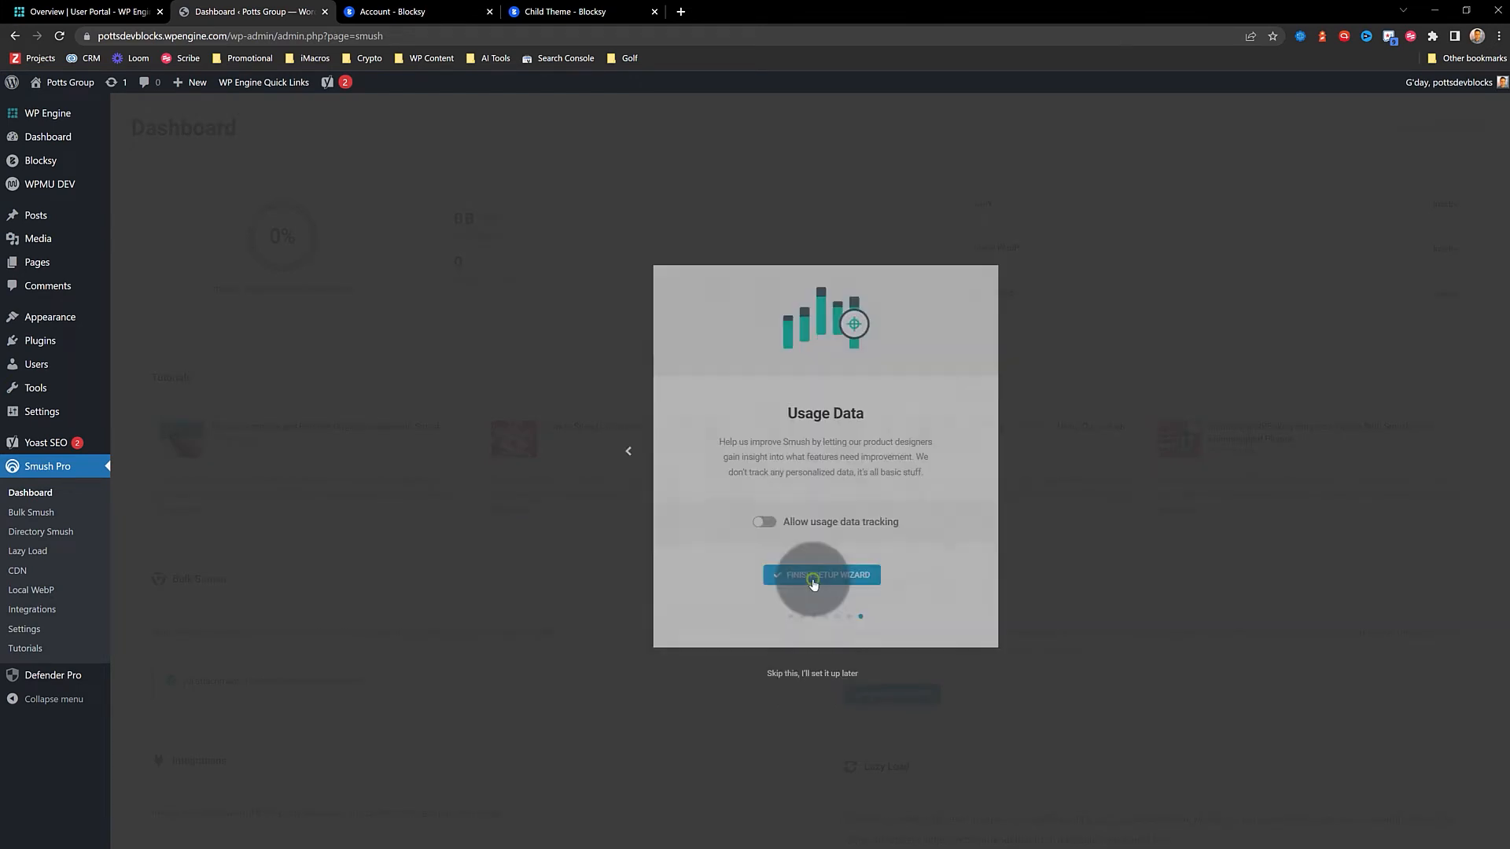
{"action": "left_click", "coordinate": [806, 574]}
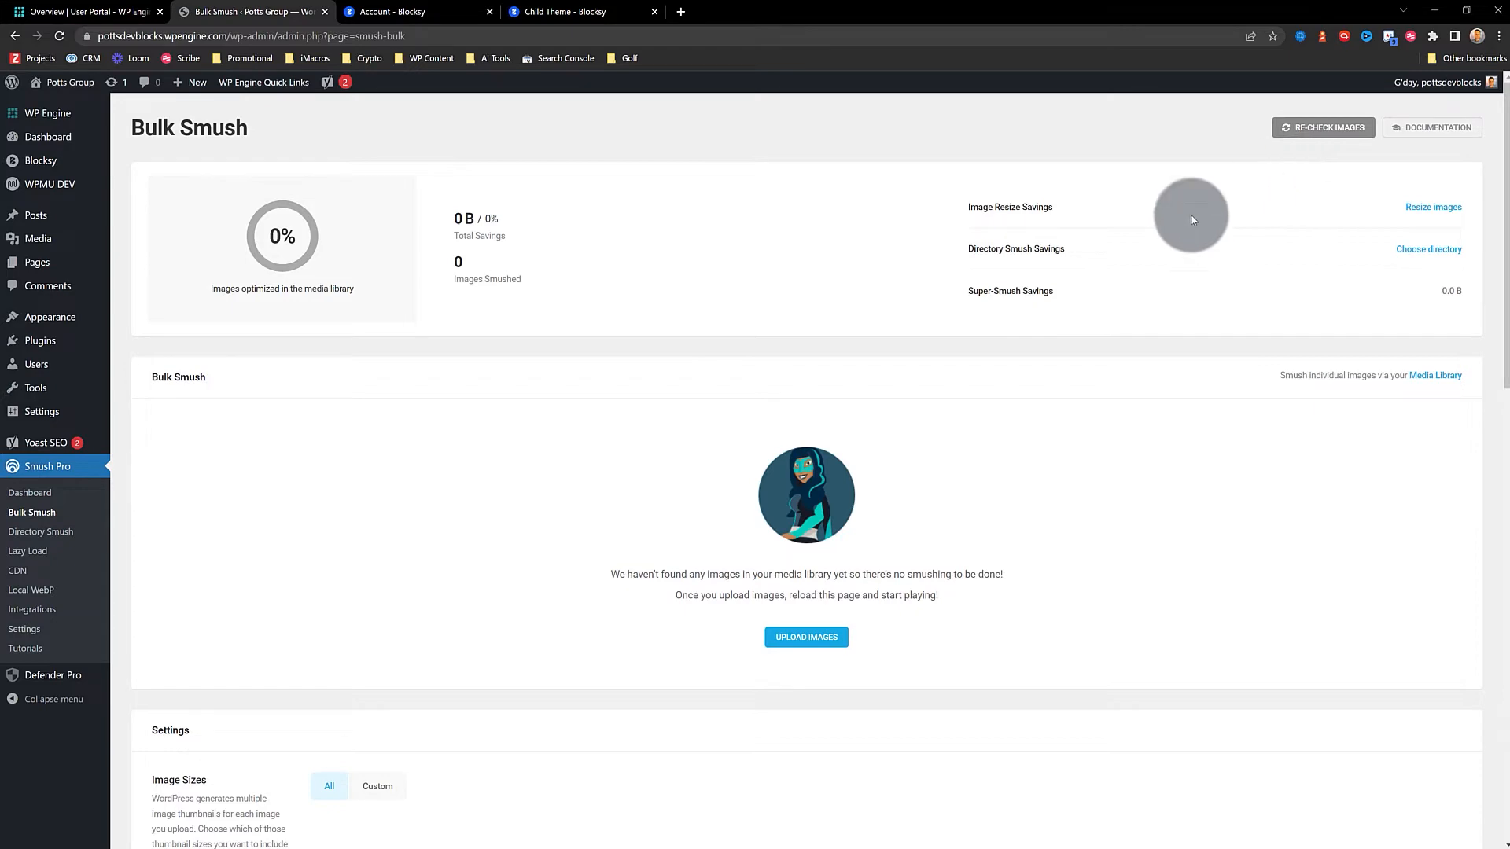
{"action": "scroll", "coordinate": [657, 427], "scroll_direction": "down", "scroll_amount": 12}
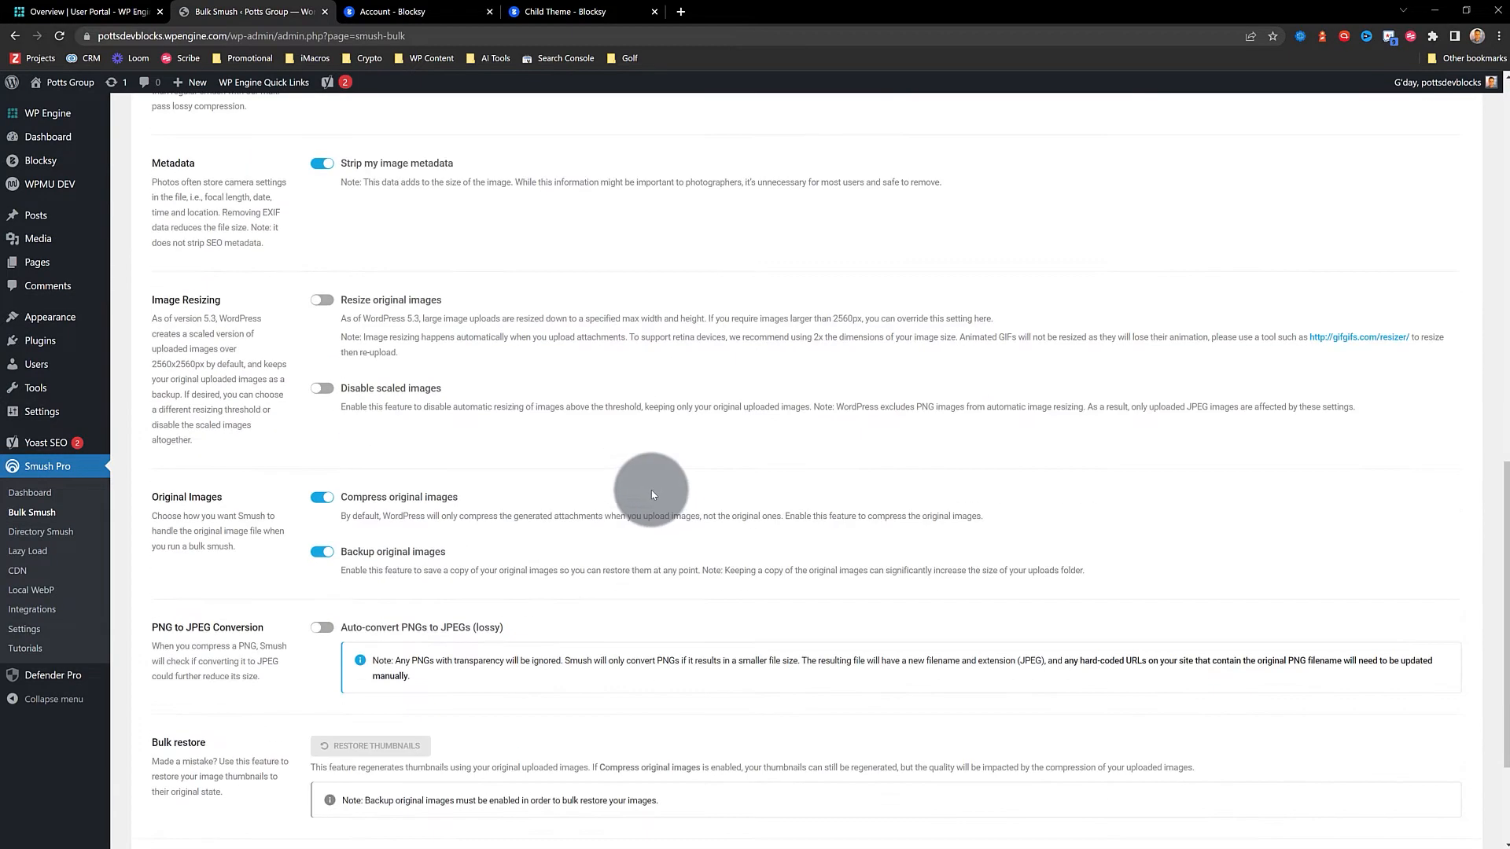
{"action": "scroll", "coordinate": [651, 494], "scroll_direction": "down", "scroll_amount": 3}
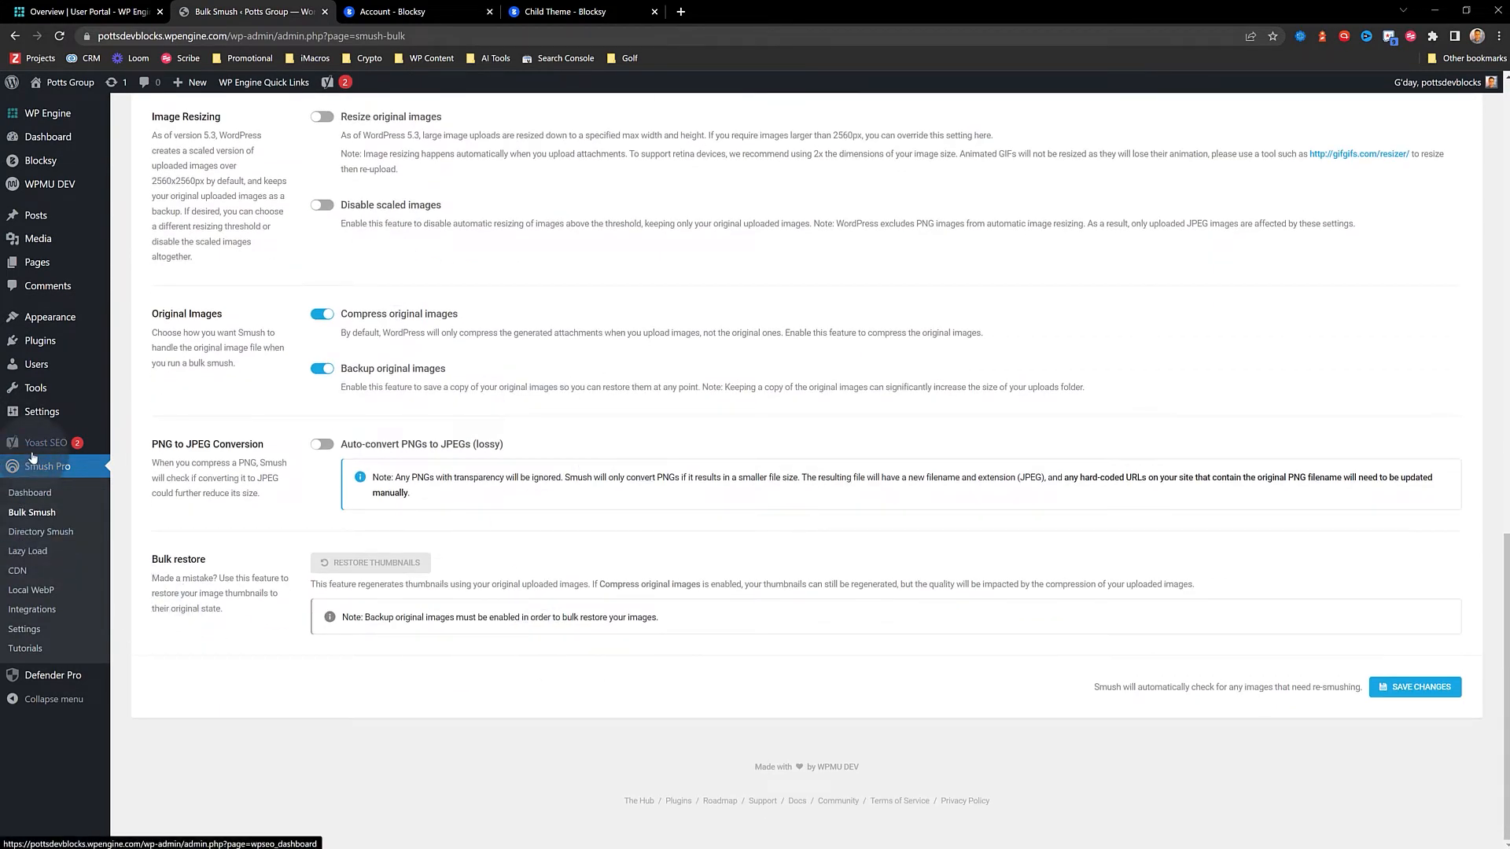
Open Defender Pro, activate its recommended security features, and finish setup to its dashboard
{"action": "left_click", "coordinate": [56, 677]}
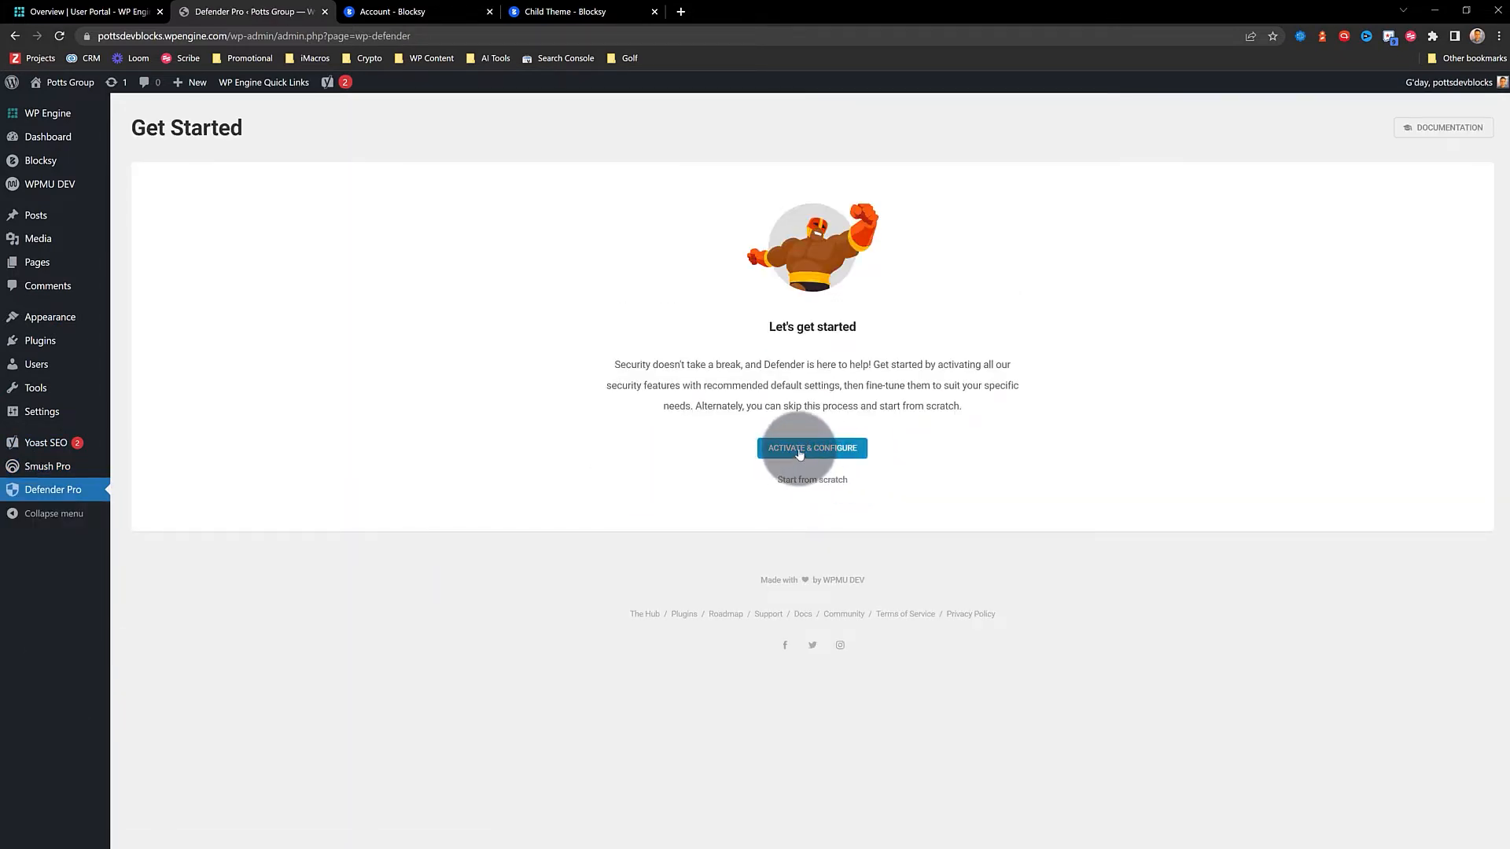
{"action": "left_click", "coordinate": [799, 452]}
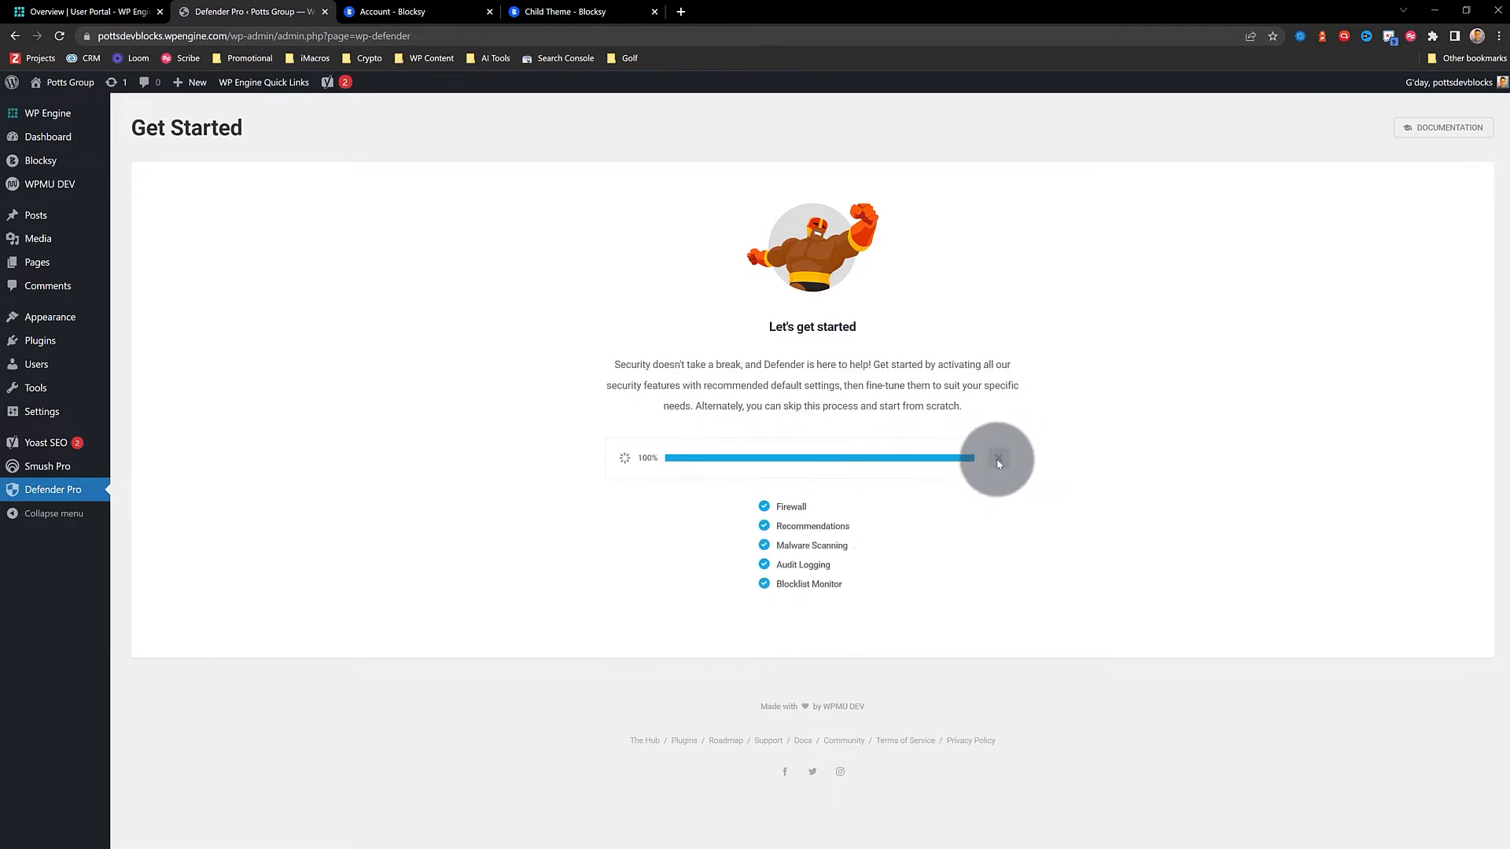
{"action": "left_click", "coordinate": [808, 390]}
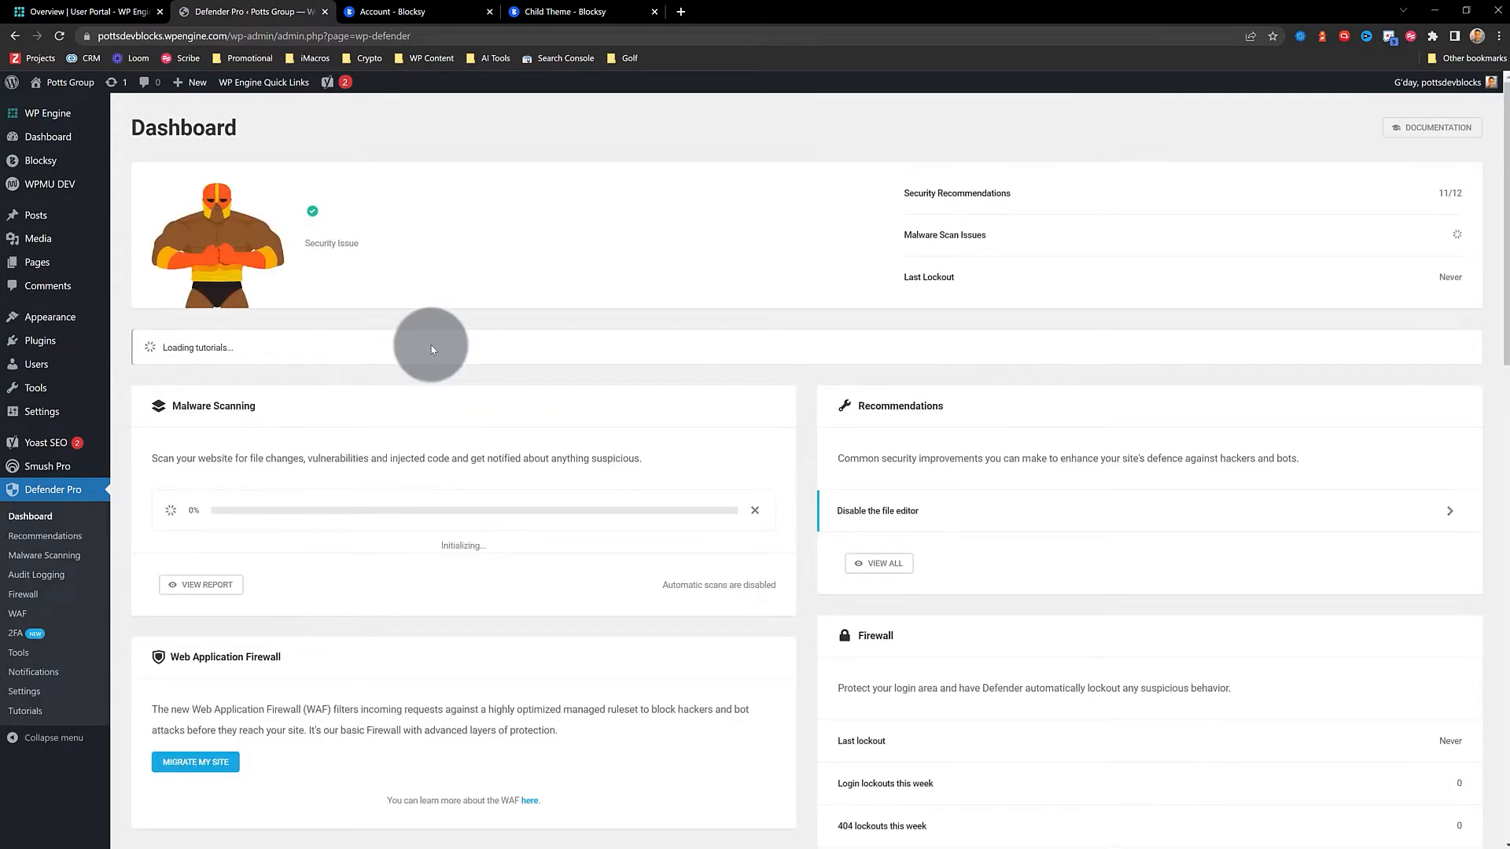
{"action": "scroll", "coordinate": [476, 311], "scroll_direction": "down", "scroll_amount": 1}
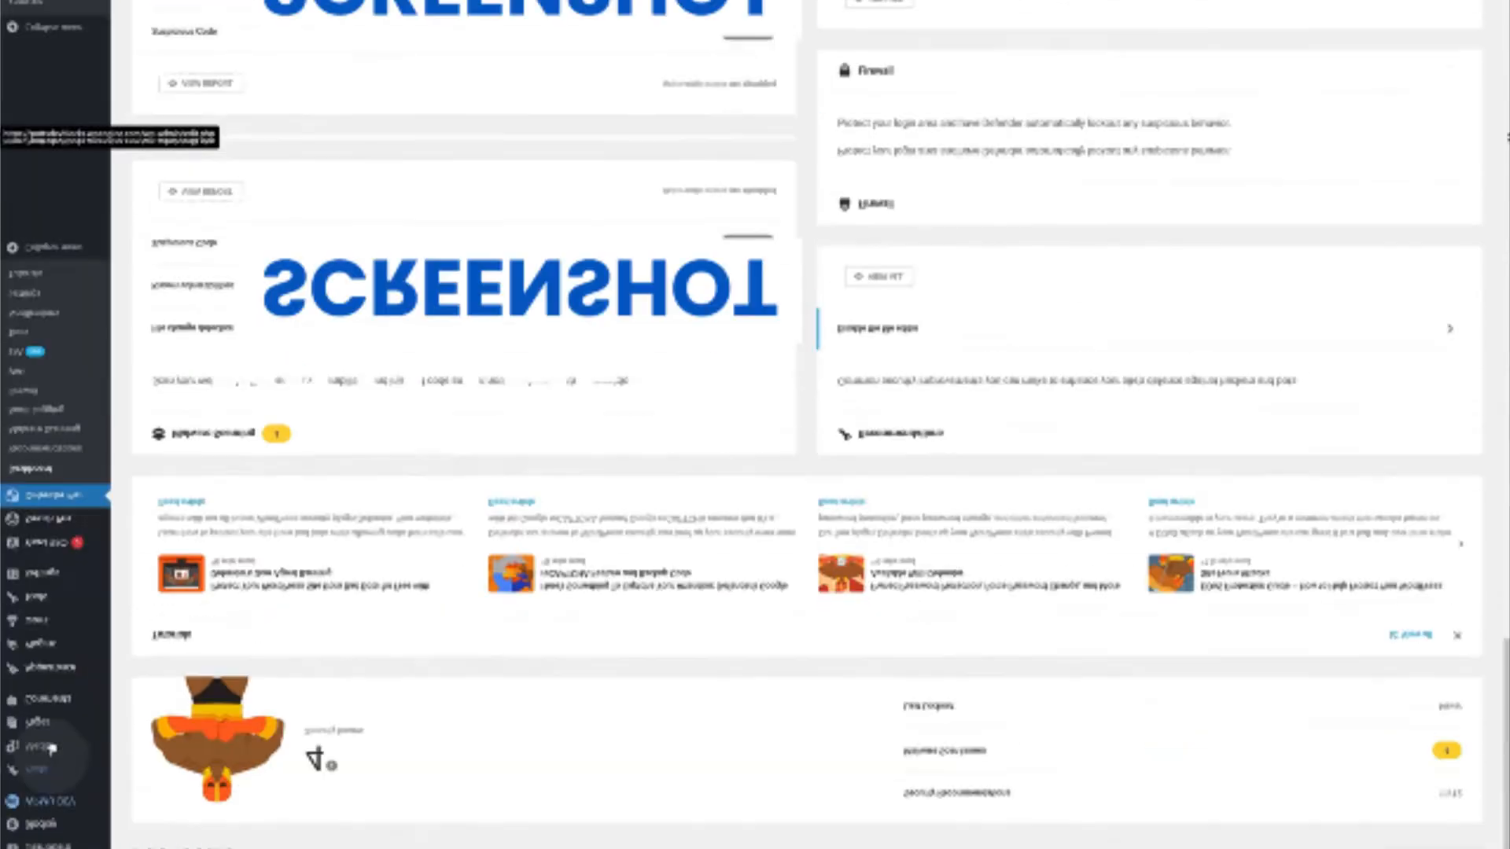
Upload gravityforms_2.6.3.2.zip from Downloads on the Add Plugins page and install it
{"action": "mouse_move", "coordinate": [46, 350]}
{"action": "left_click", "coordinate": [141, 408]}
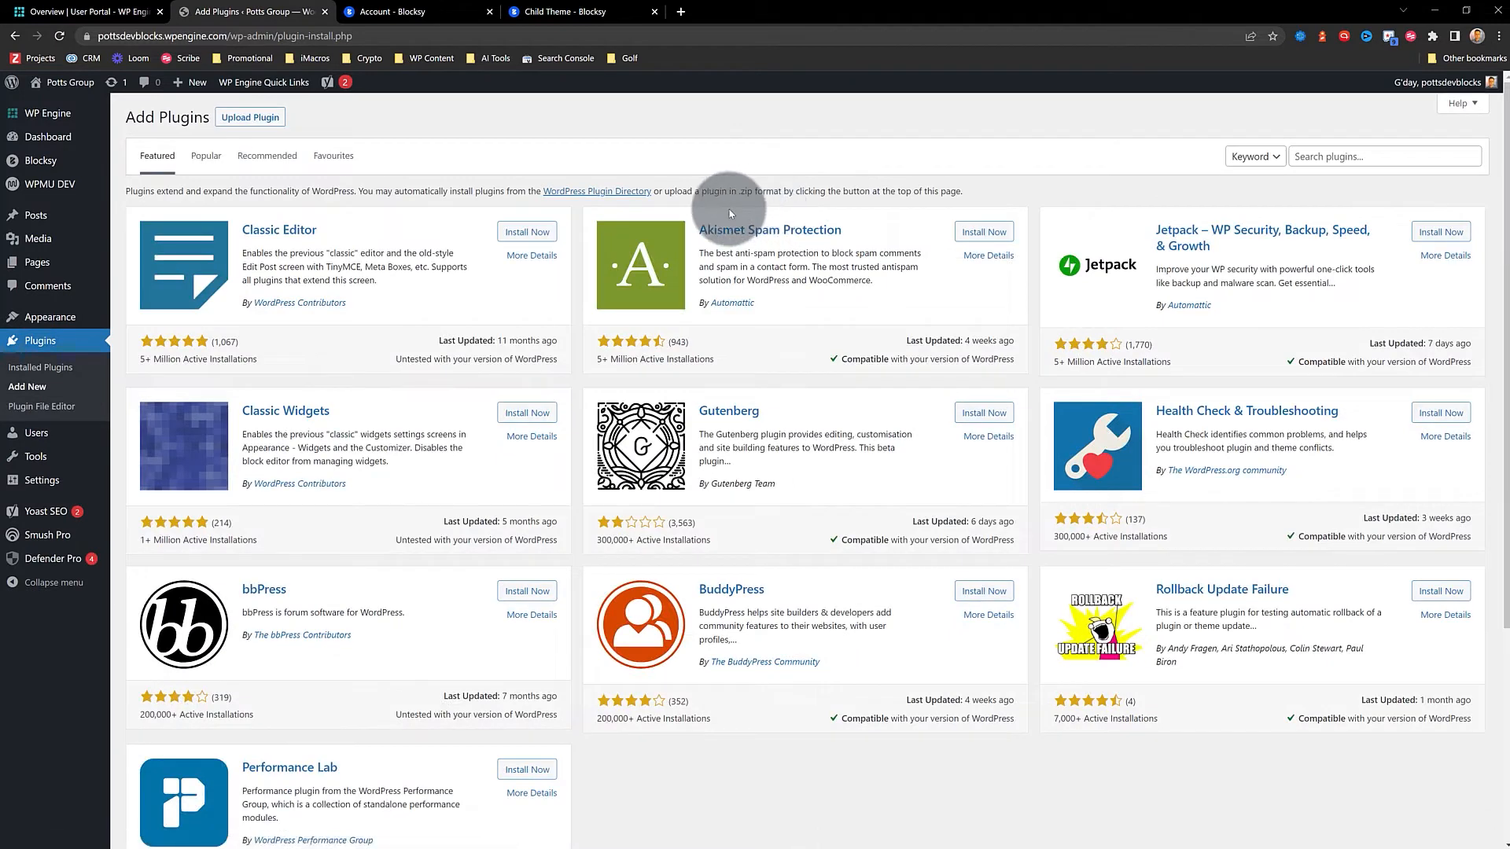
{"action": "left_click", "coordinate": [250, 117]}
{"action": "left_click", "coordinate": [710, 243]}
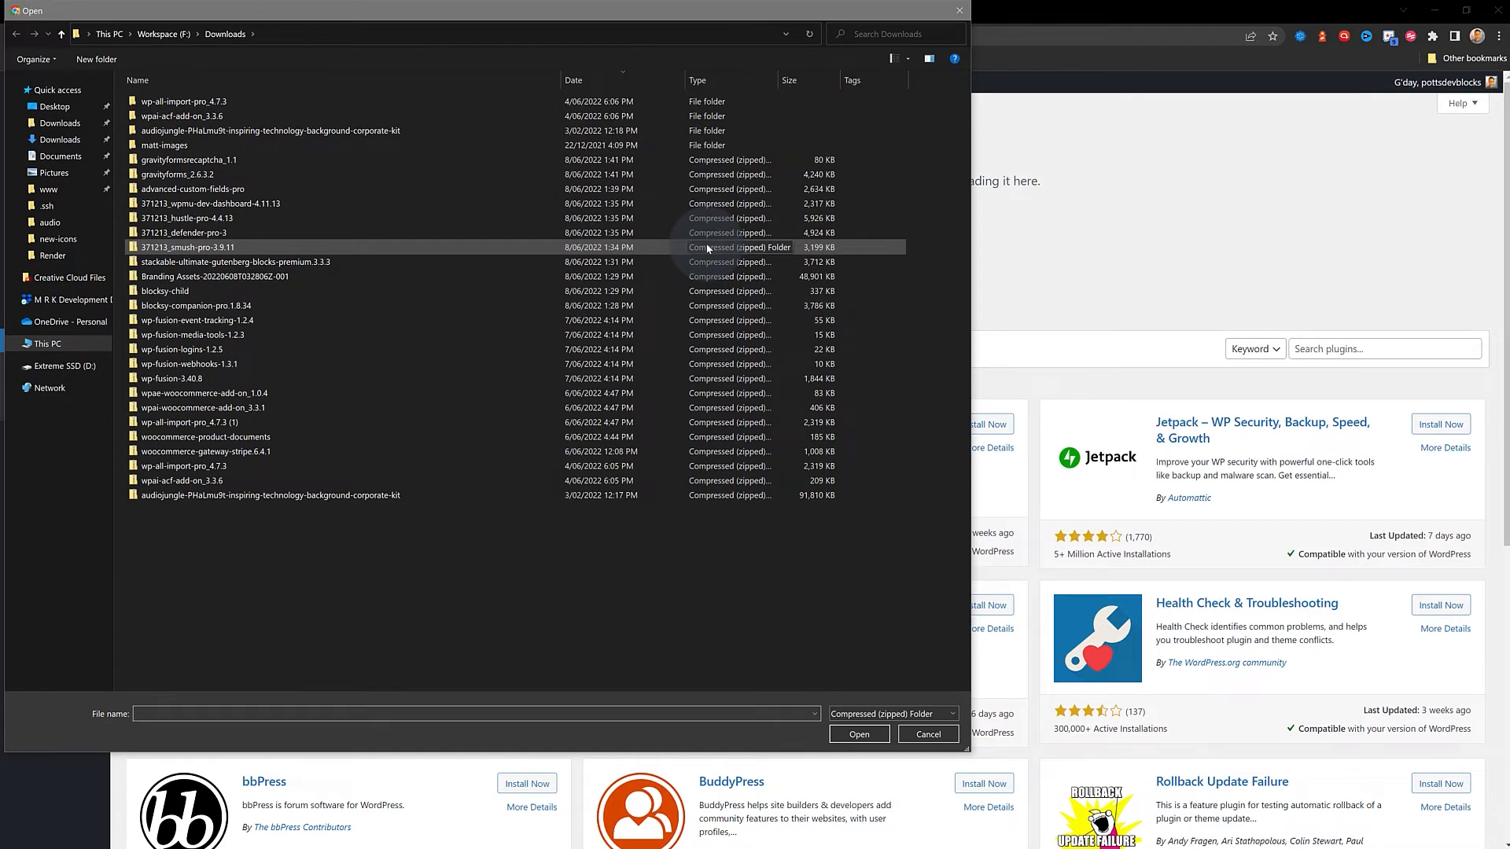
{"action": "left_click", "coordinate": [166, 175]}
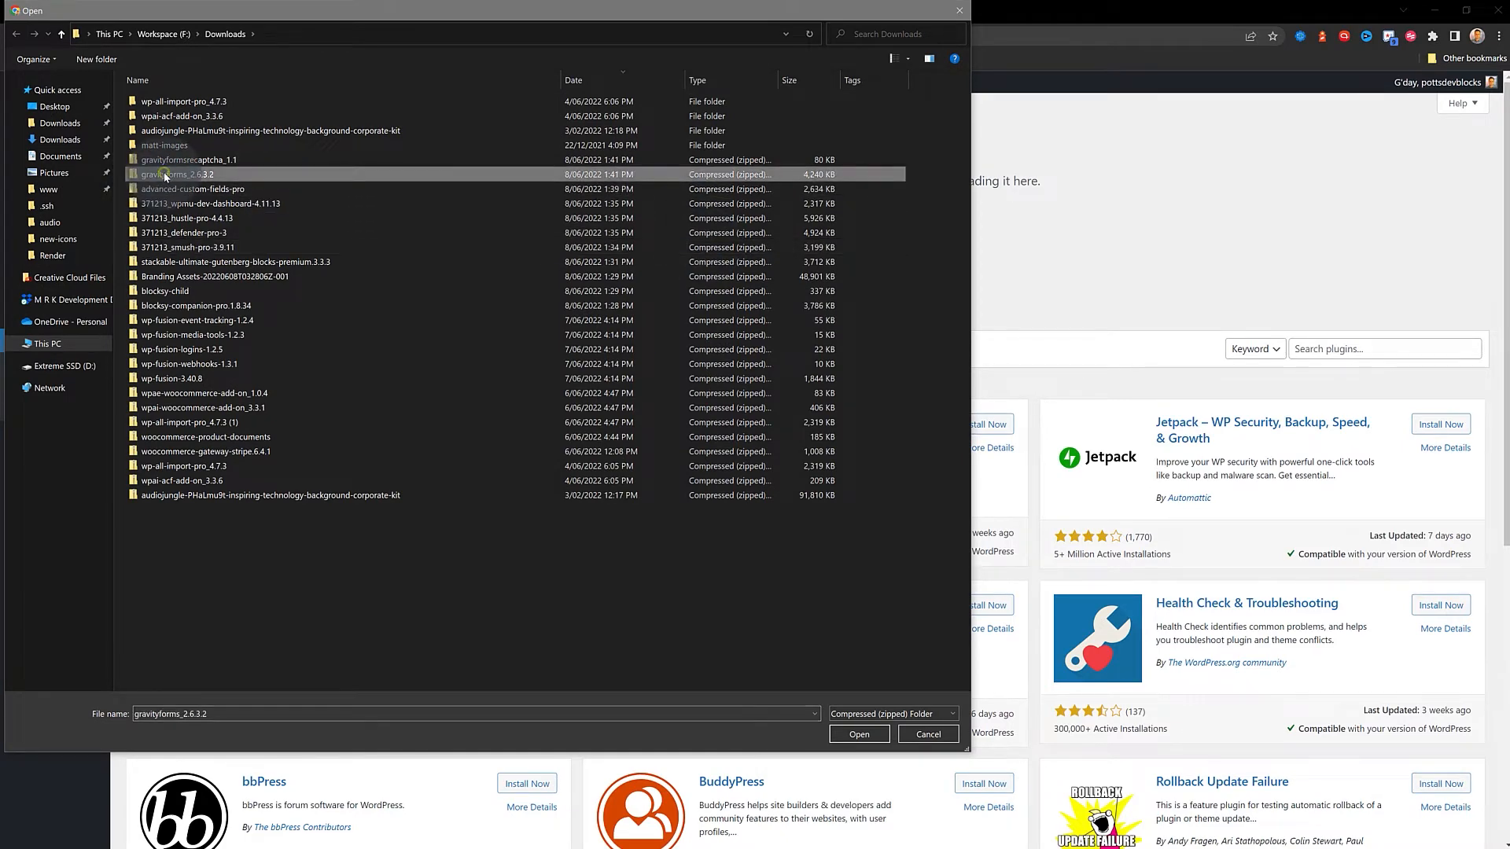
{"action": "left_click", "coordinate": [858, 735]}
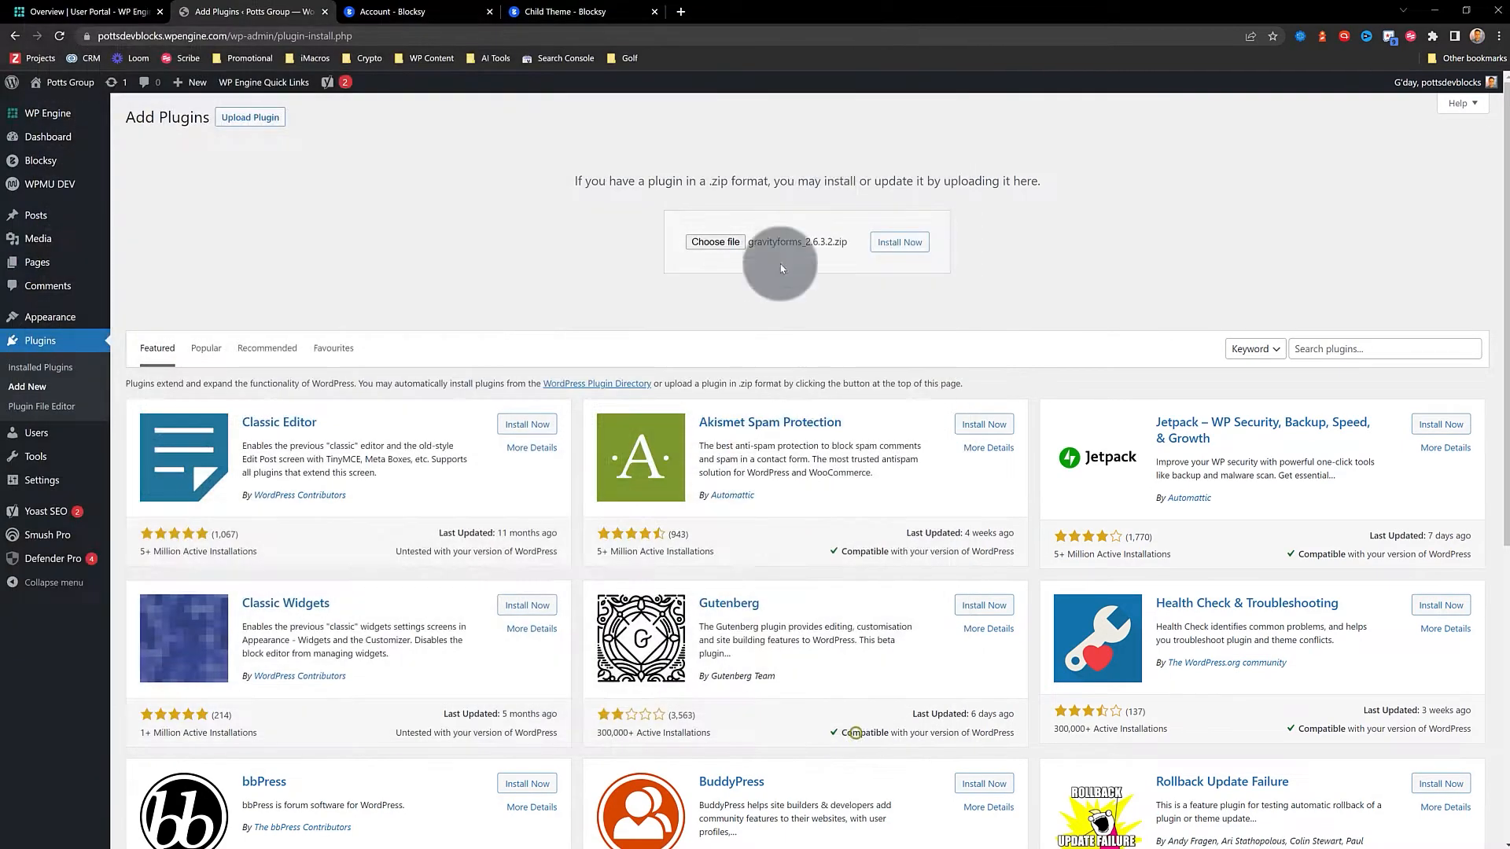
{"action": "left_click", "coordinate": [899, 242]}
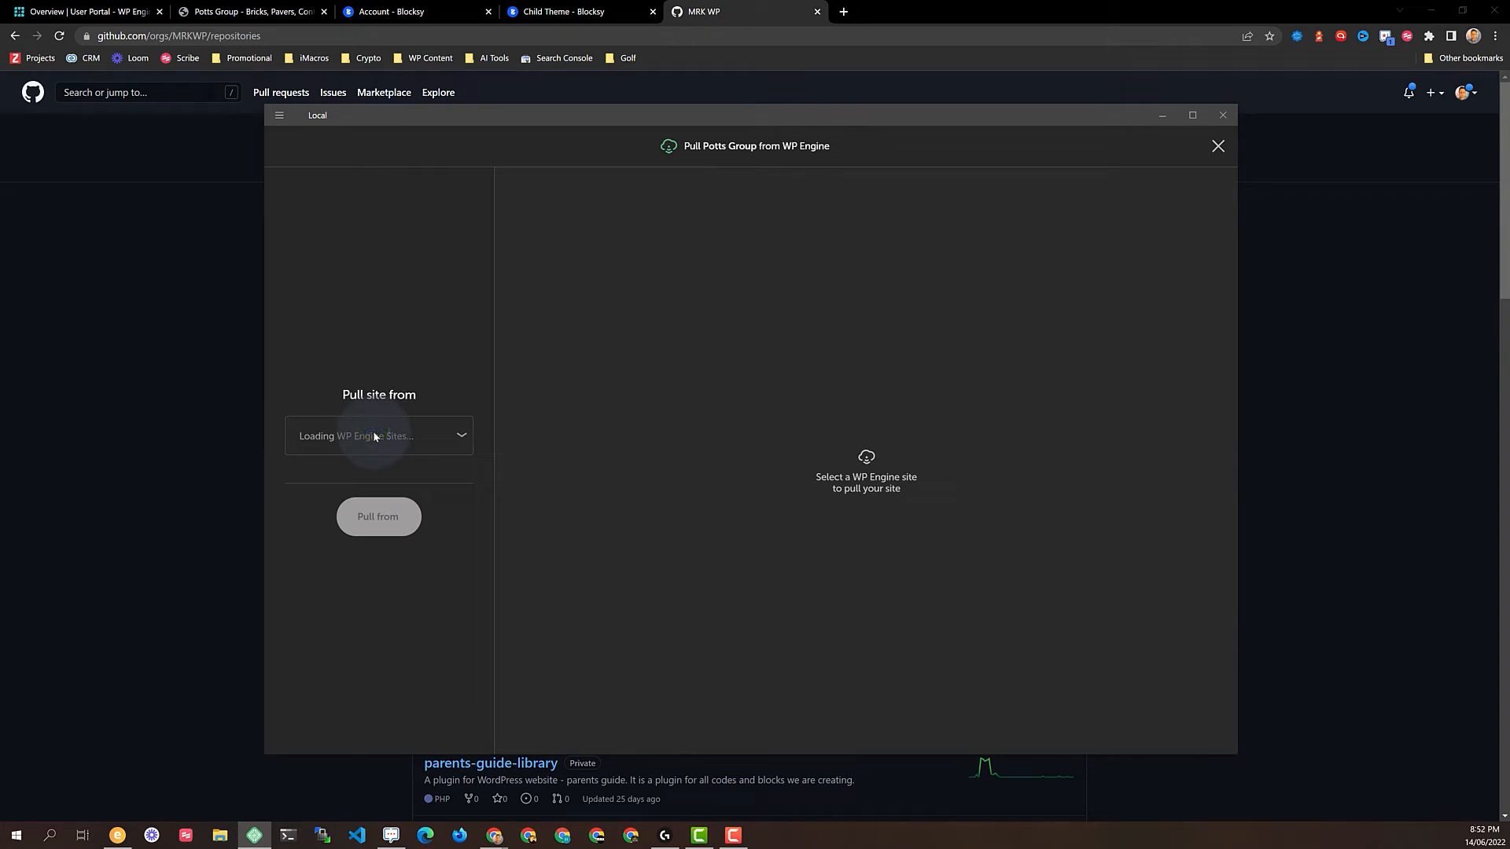
In Local's Pull dialog, choose Potts Group's Development (pottsdevblocks) environment with the database included
{"action": "left_click", "coordinate": [442, 435]}
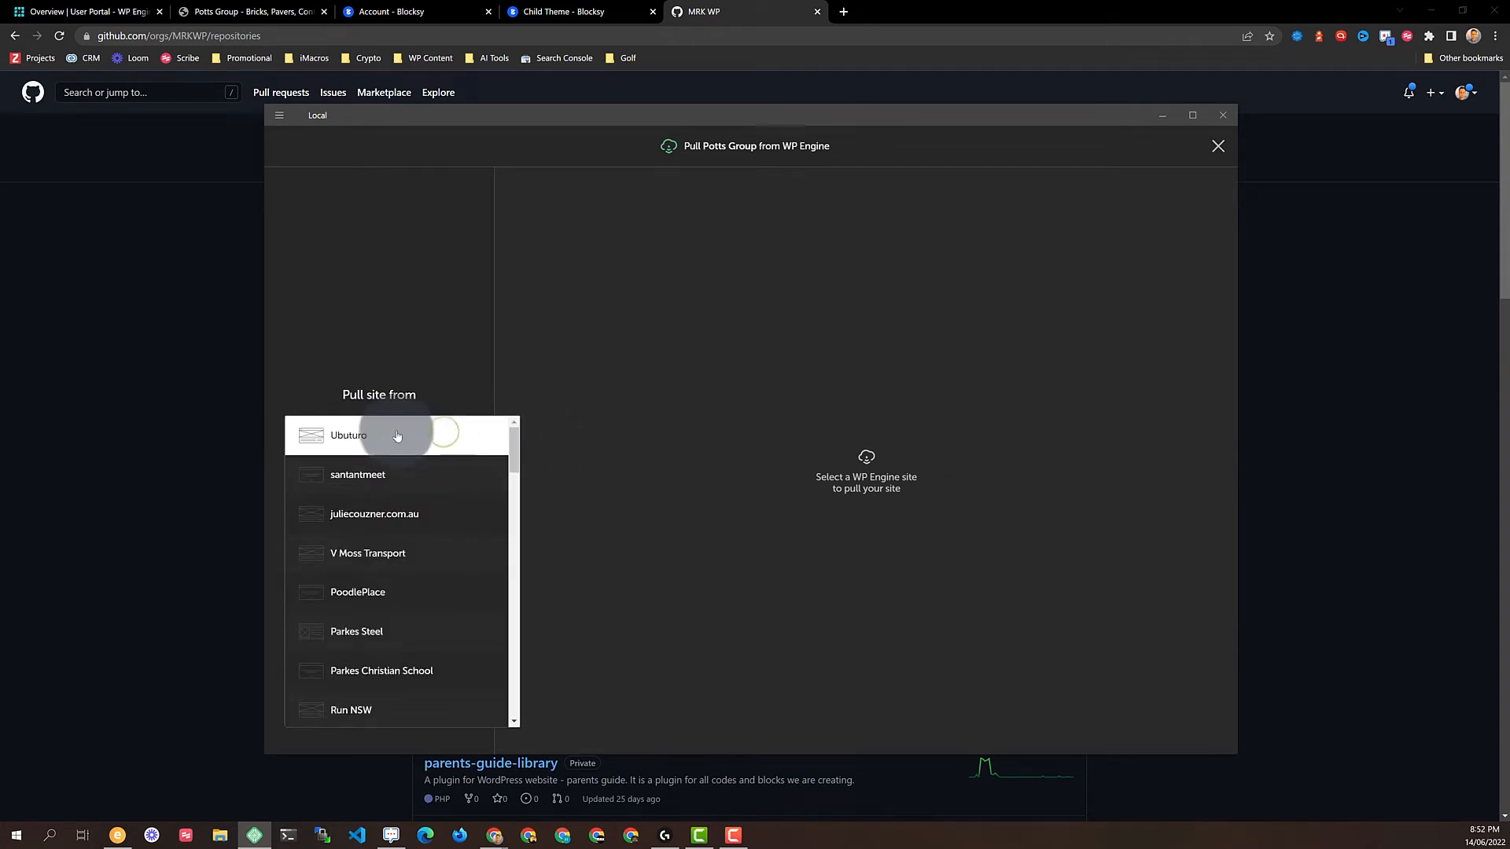
{"action": "scroll", "coordinate": [386, 519], "scroll_direction": "down", "scroll_amount": 3}
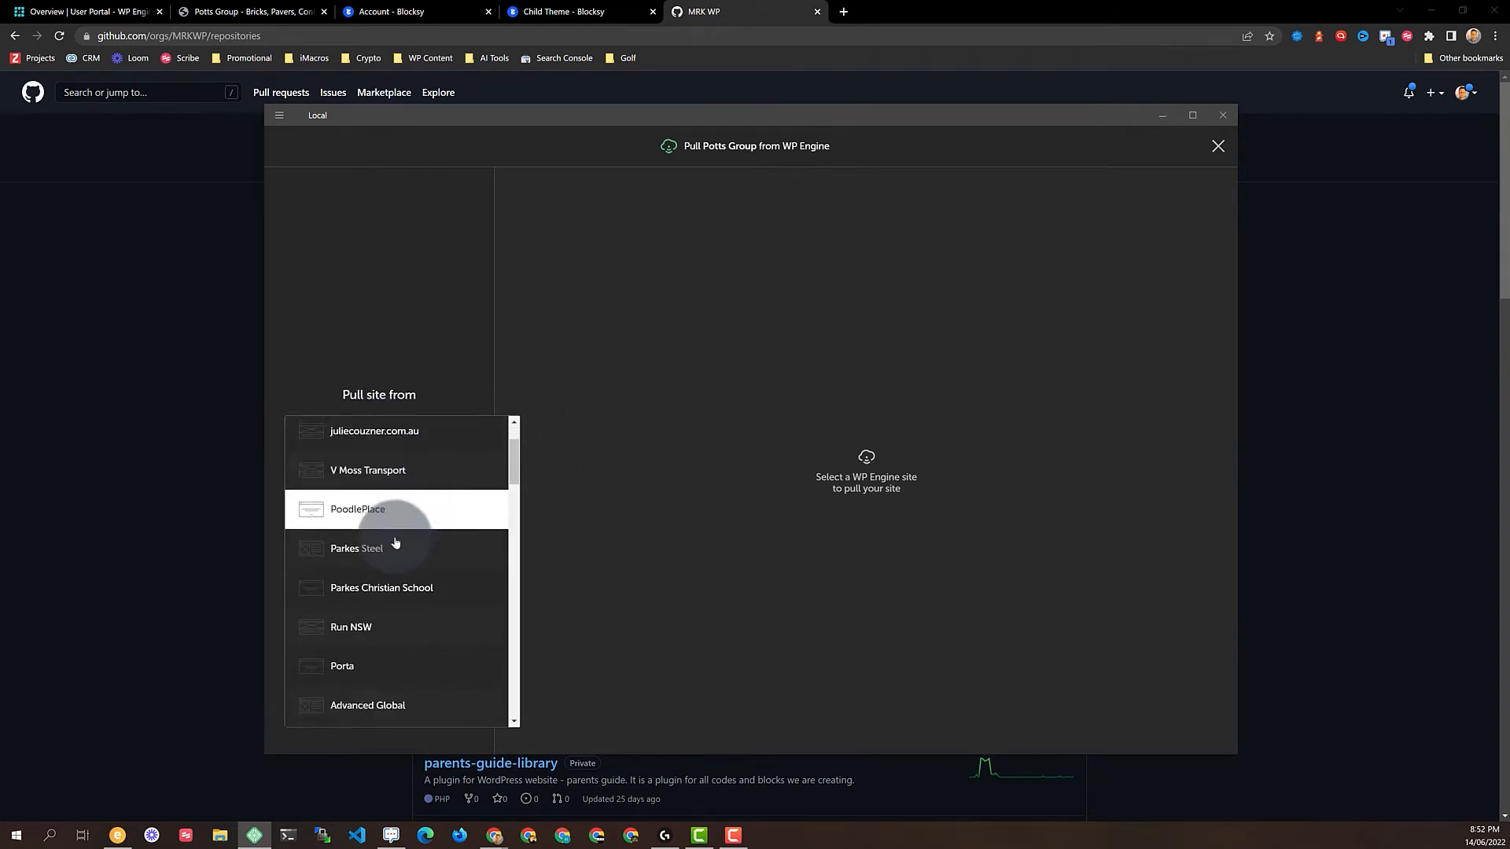
{"action": "scroll", "coordinate": [386, 526], "scroll_direction": "down", "scroll_amount": 5}
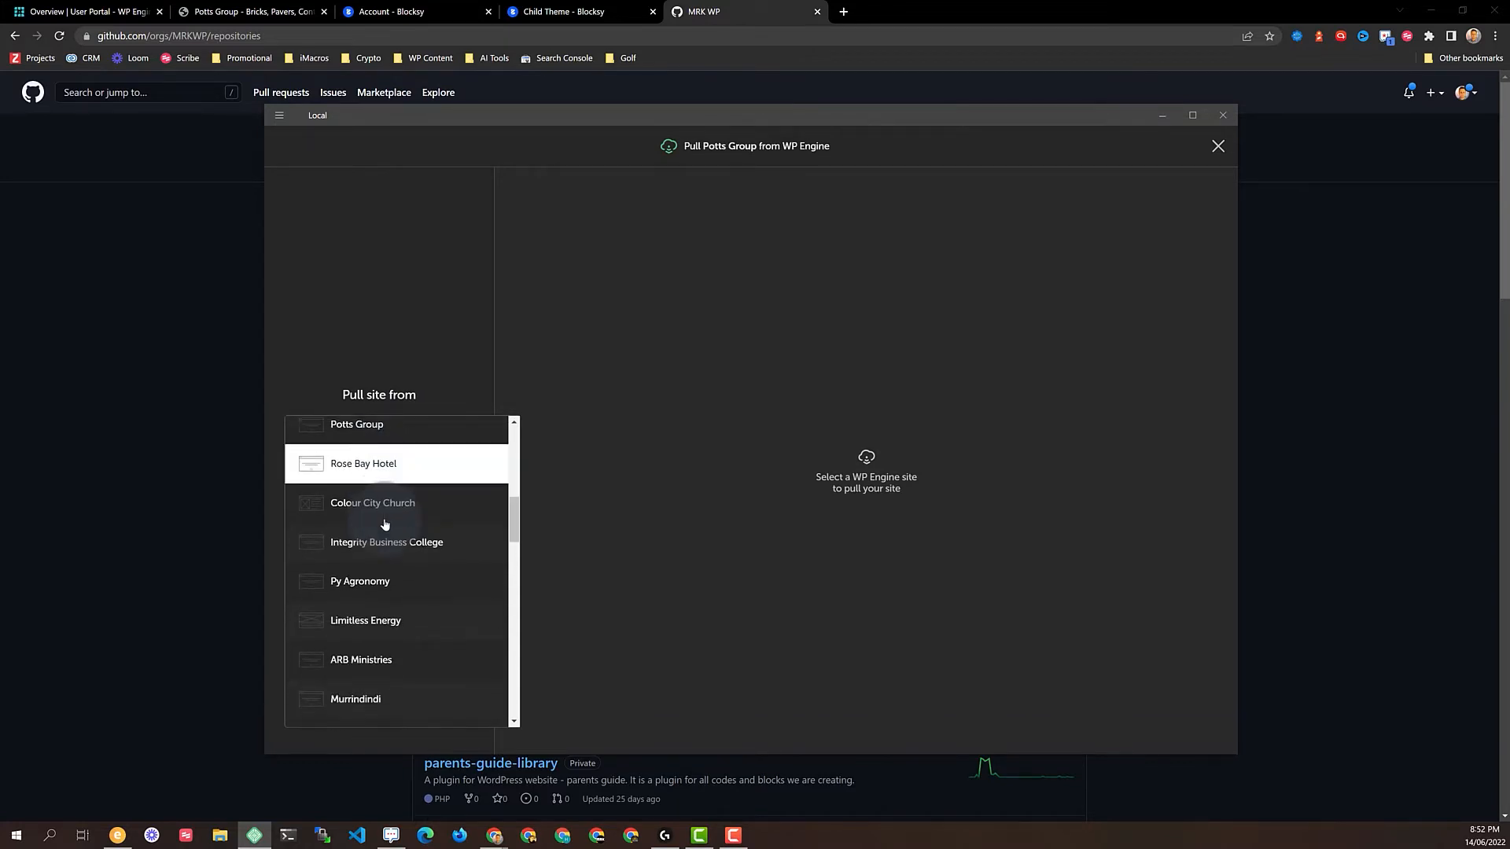
{"action": "scroll", "coordinate": [378, 507], "scroll_direction": "up", "scroll_amount": 2}
{"action": "left_click", "coordinate": [376, 501]}
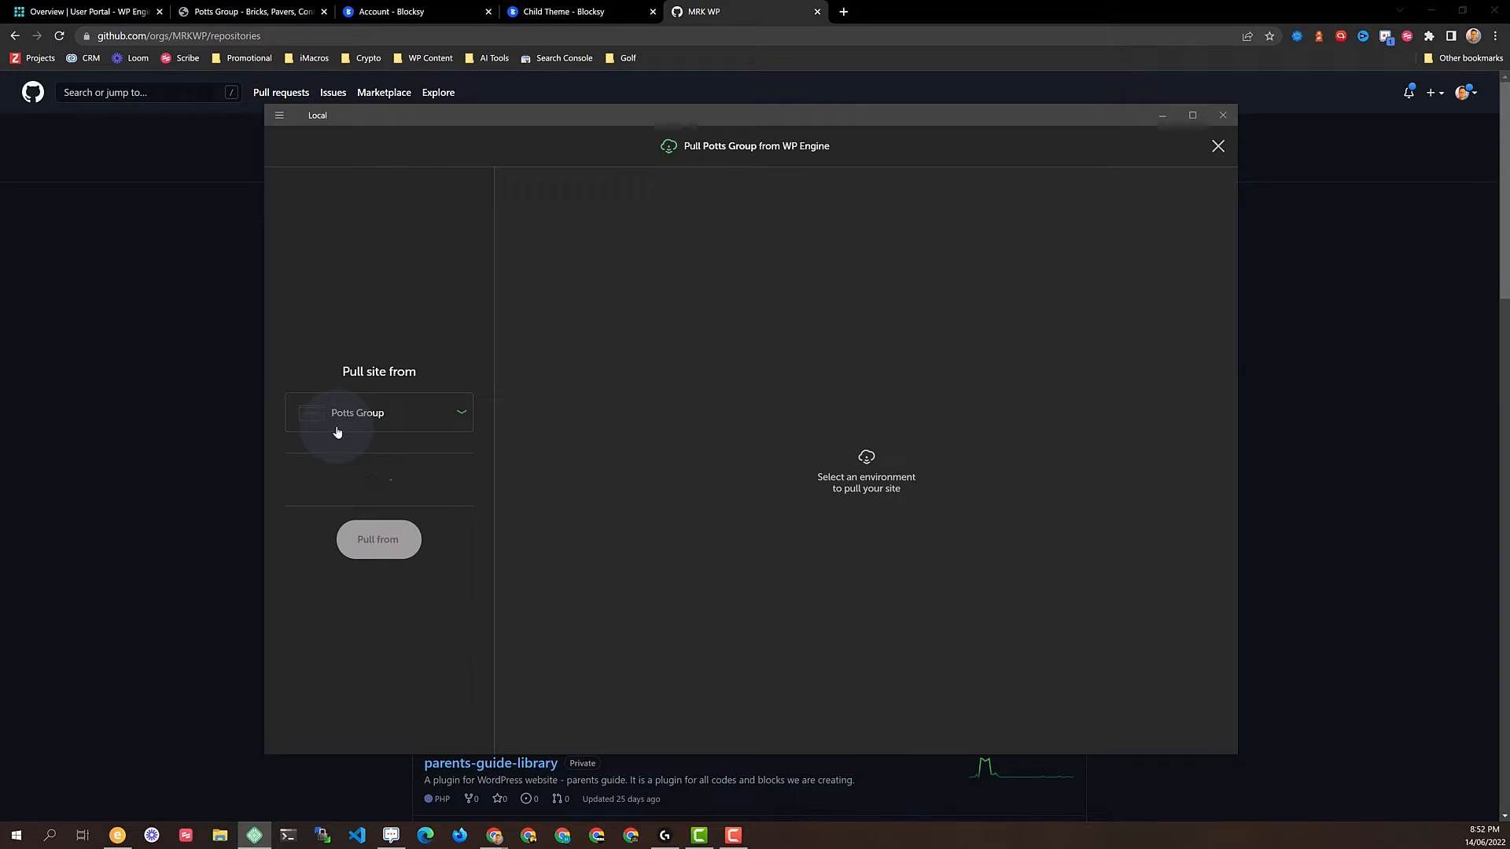
{"action": "left_click", "coordinate": [357, 482]}
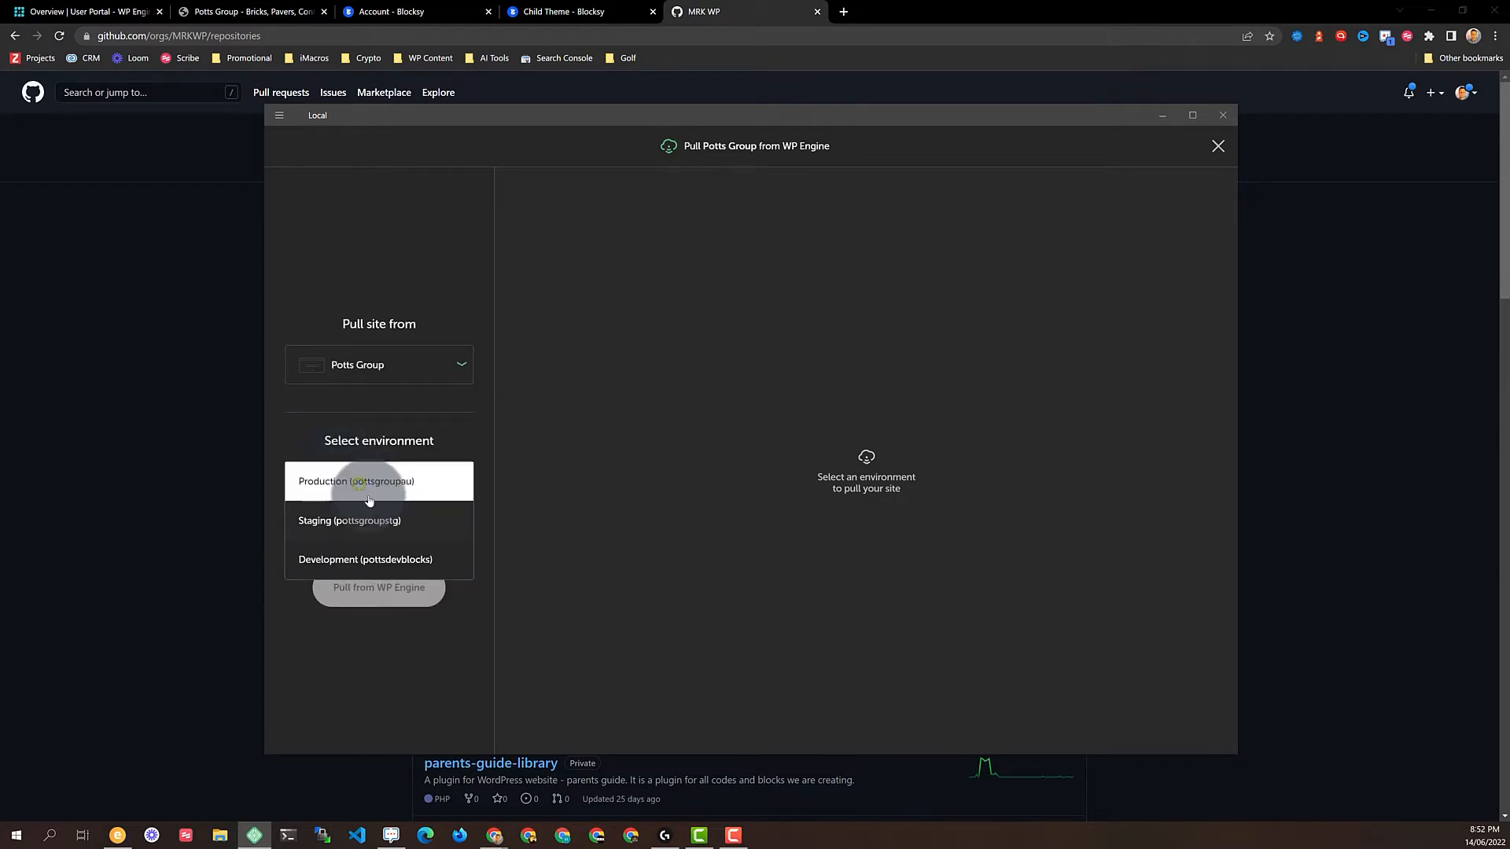
{"action": "left_click", "coordinate": [374, 560]}
{"action": "left_click", "coordinate": [338, 526]}
Start the pull from WP Engine and return to the GitHub repositories page in Chrome
{"action": "left_click", "coordinate": [380, 588]}
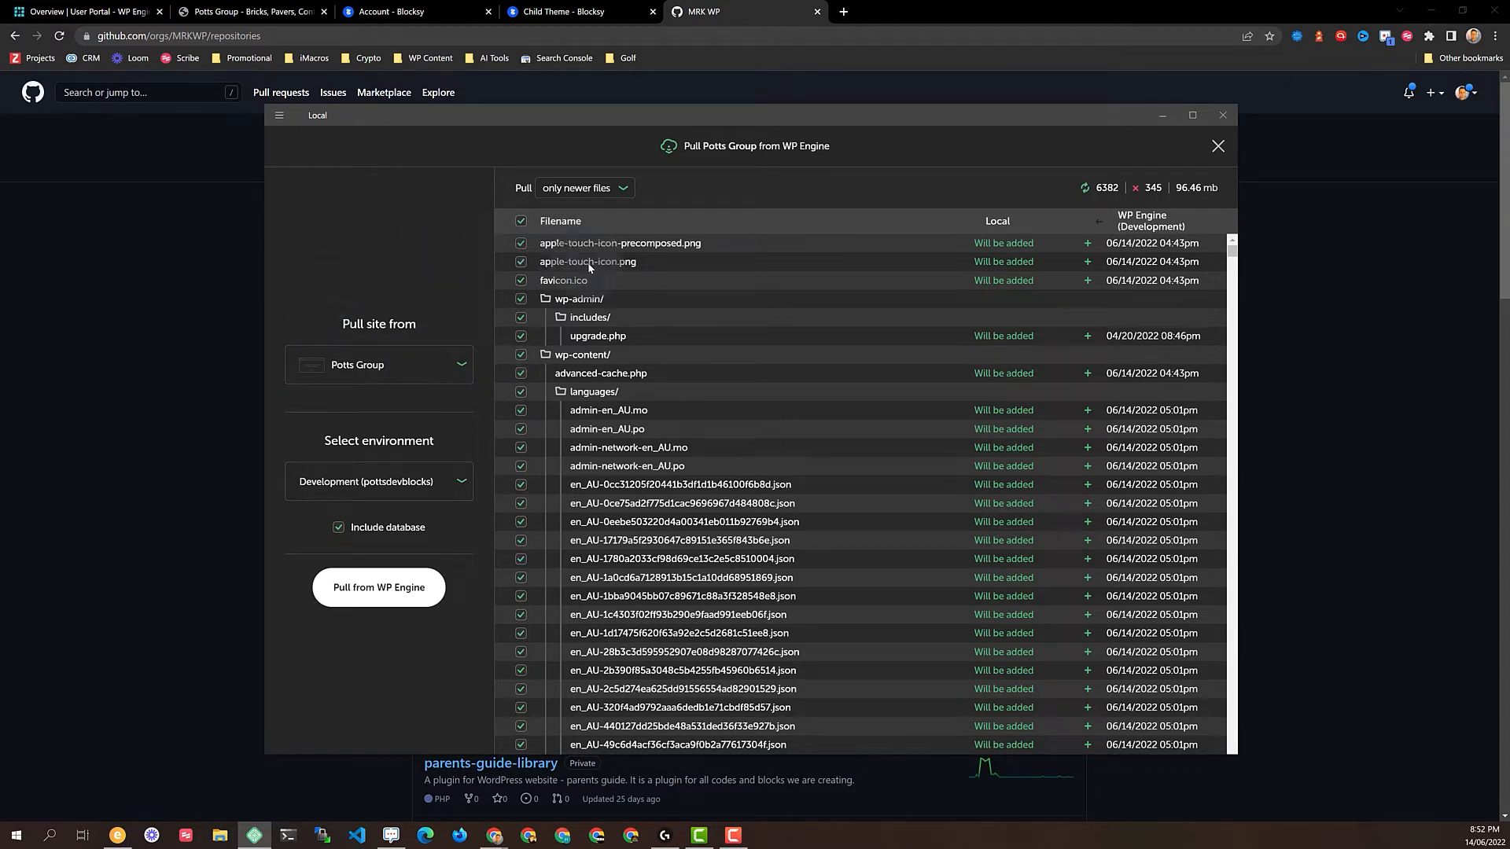
{"action": "scroll", "coordinate": [893, 414], "scroll_direction": "down", "scroll_amount": 20}
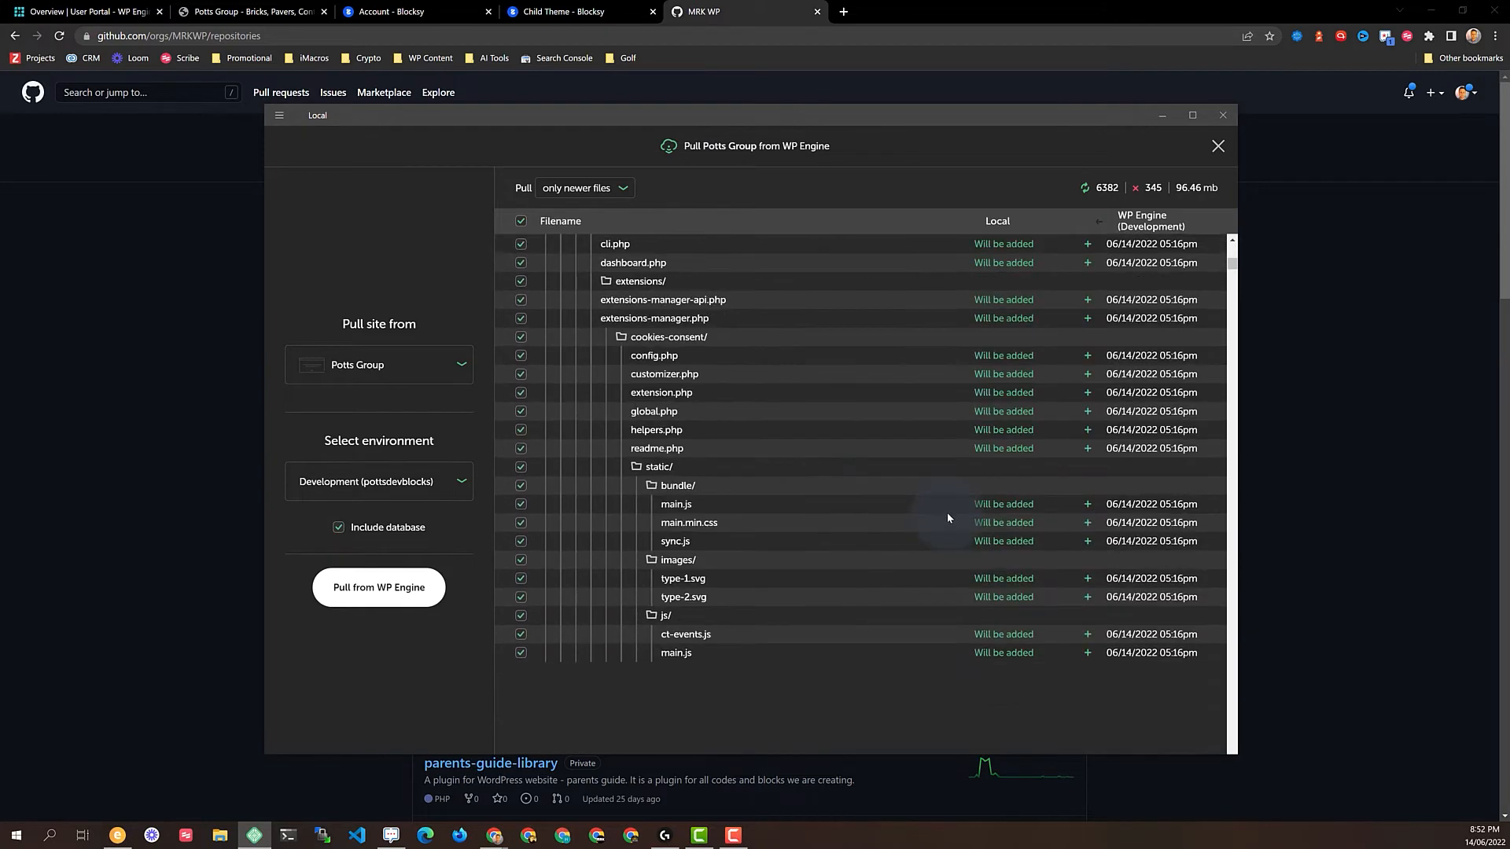
{"action": "scroll", "coordinate": [965, 519], "scroll_direction": "down", "scroll_amount": 15}
{"action": "scroll", "coordinate": [1027, 612], "scroll_direction": "up", "scroll_amount": 10}
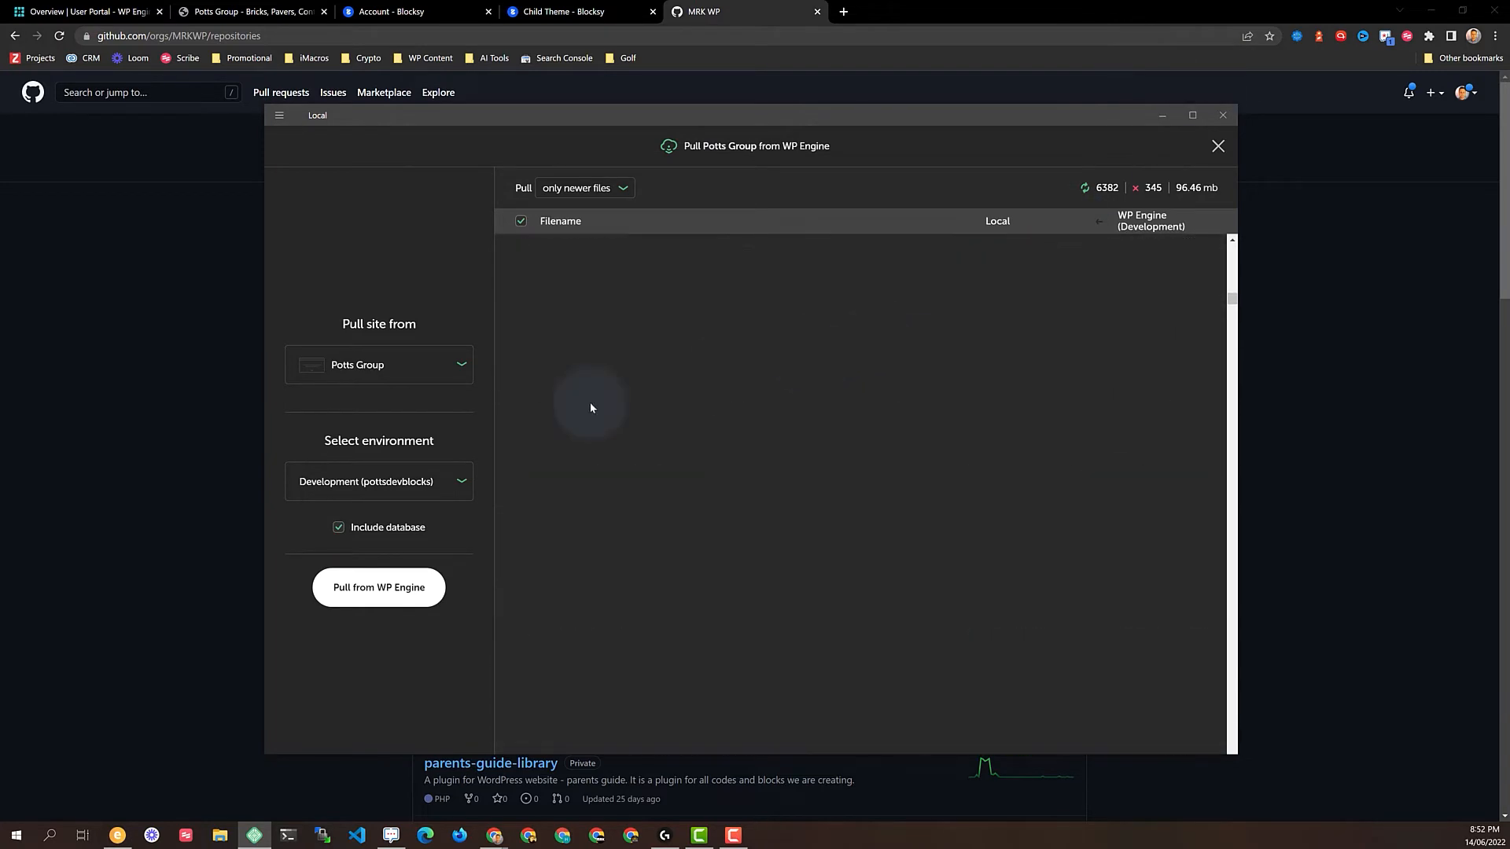
{"action": "left_click", "coordinate": [381, 588]}
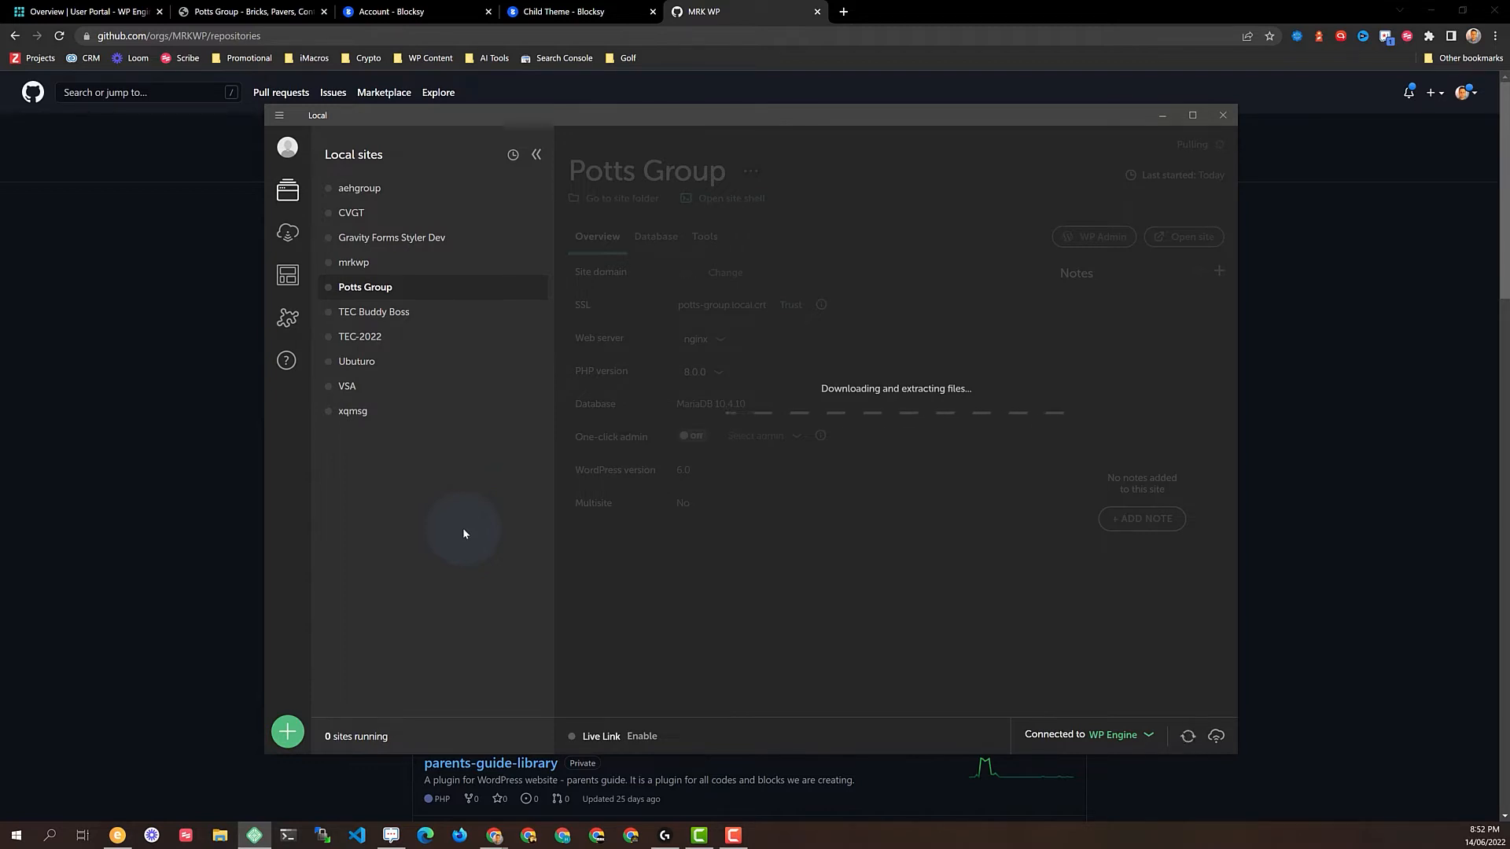
{"action": "left_click", "coordinate": [1318, 342]}
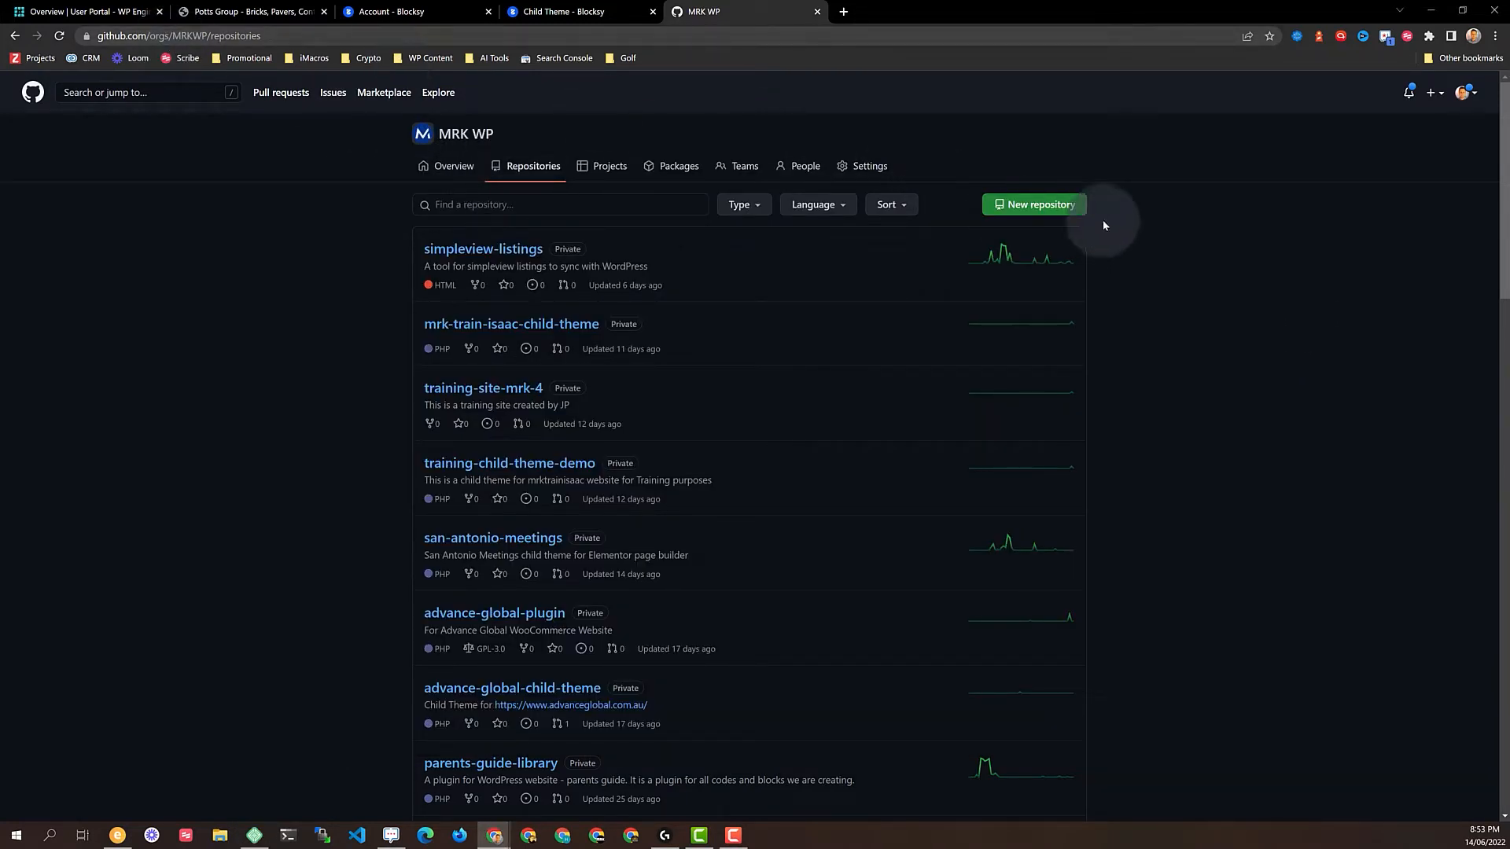
Create the private repository poots-group-child-theme described as a Potts Group Blocksy child theme
{"action": "left_click", "coordinate": [1048, 208]}
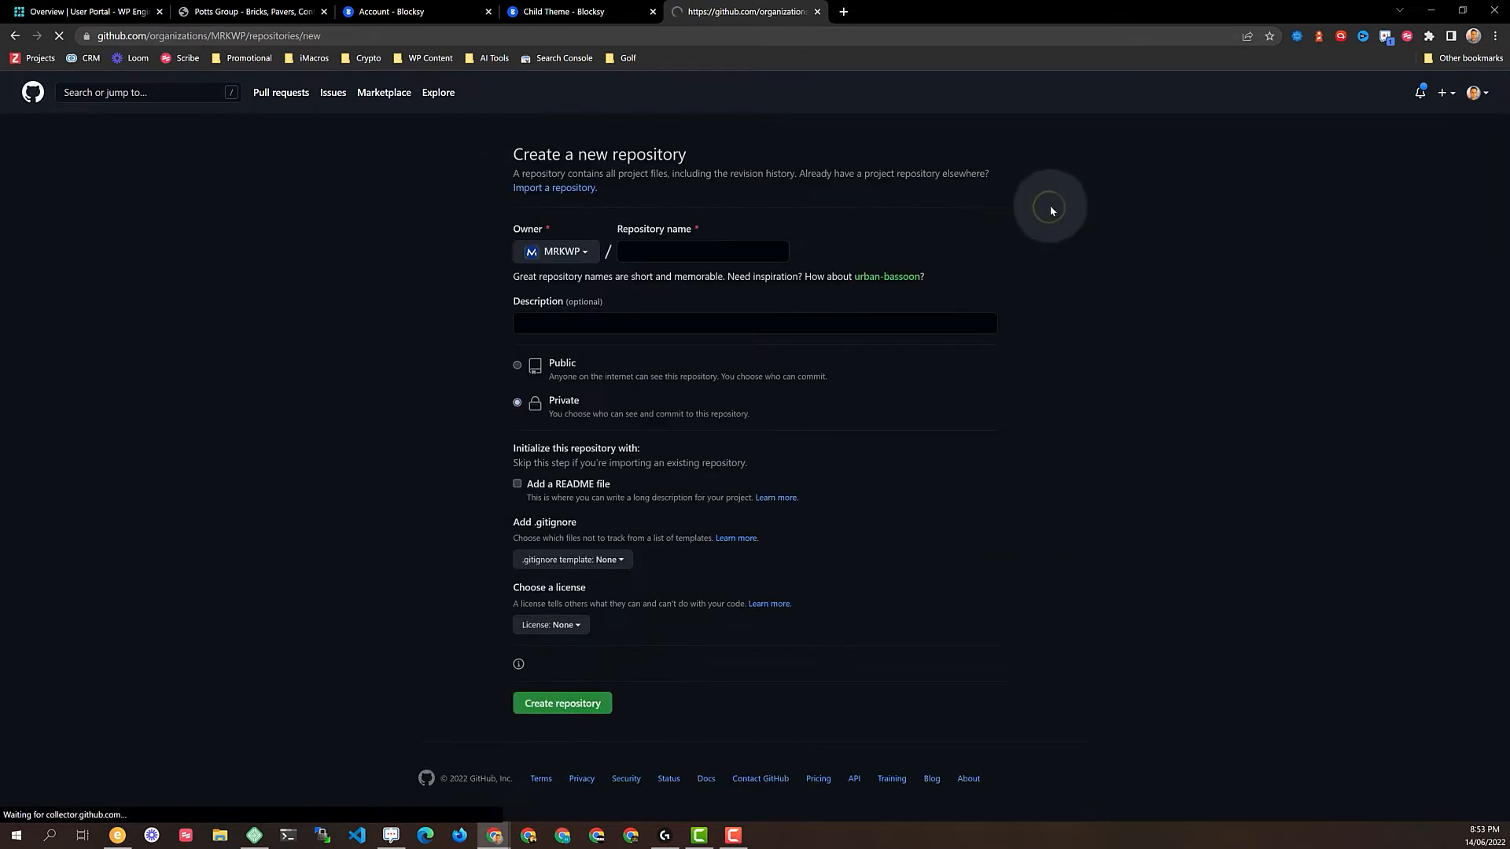
{"action": "left_click", "coordinate": [640, 250]}
{"action": "type", "text": "poots-group-child-theme"}
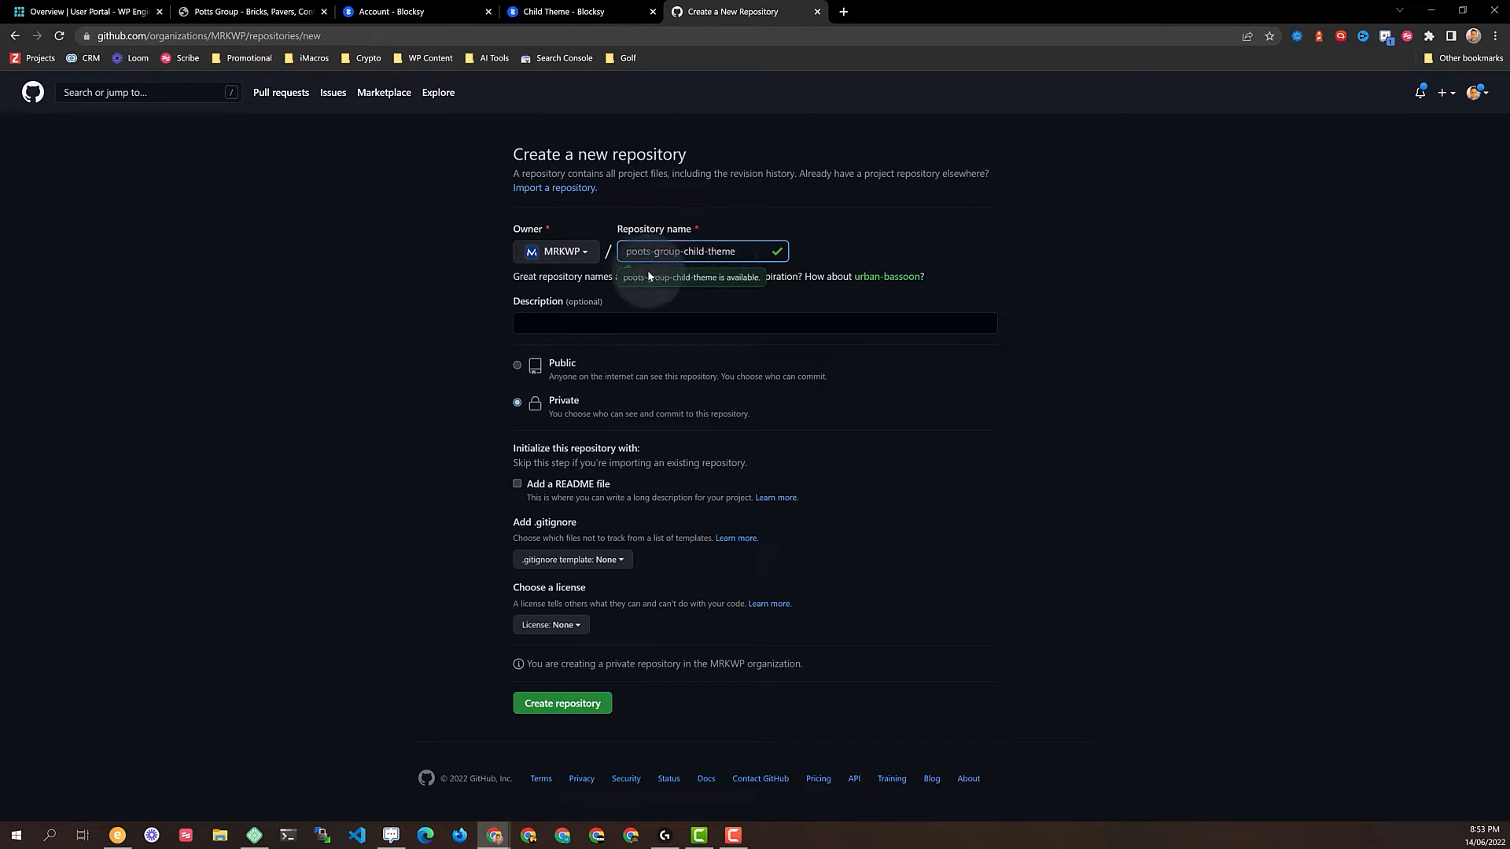
{"action": "left_click", "coordinate": [530, 320]}
{"action": "type", "text": "This "}
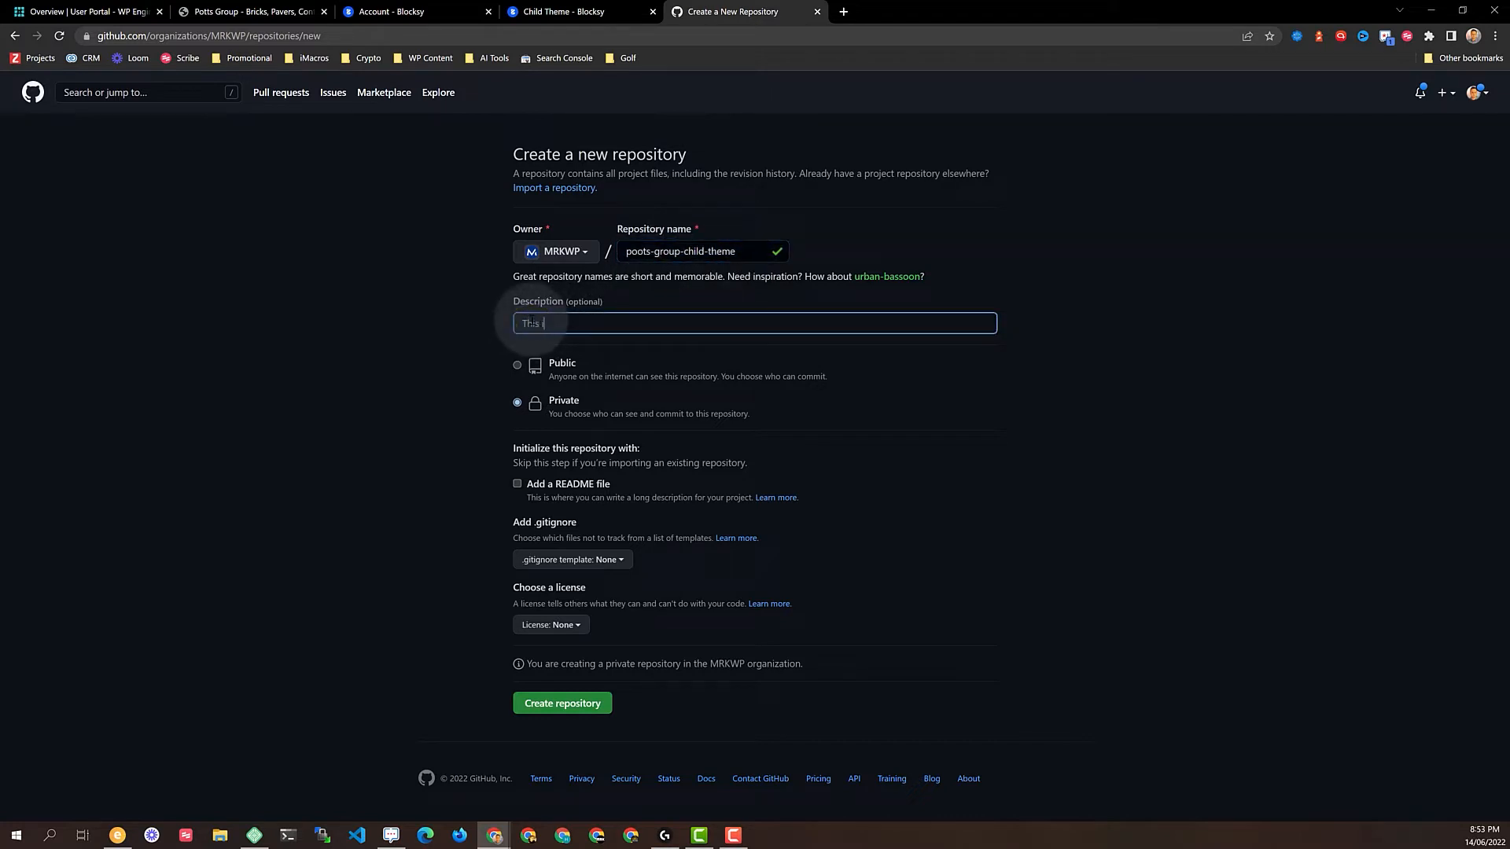
{"action": "type", "text": "is a child theme for Potts Group Website using Blocksy Theme"}
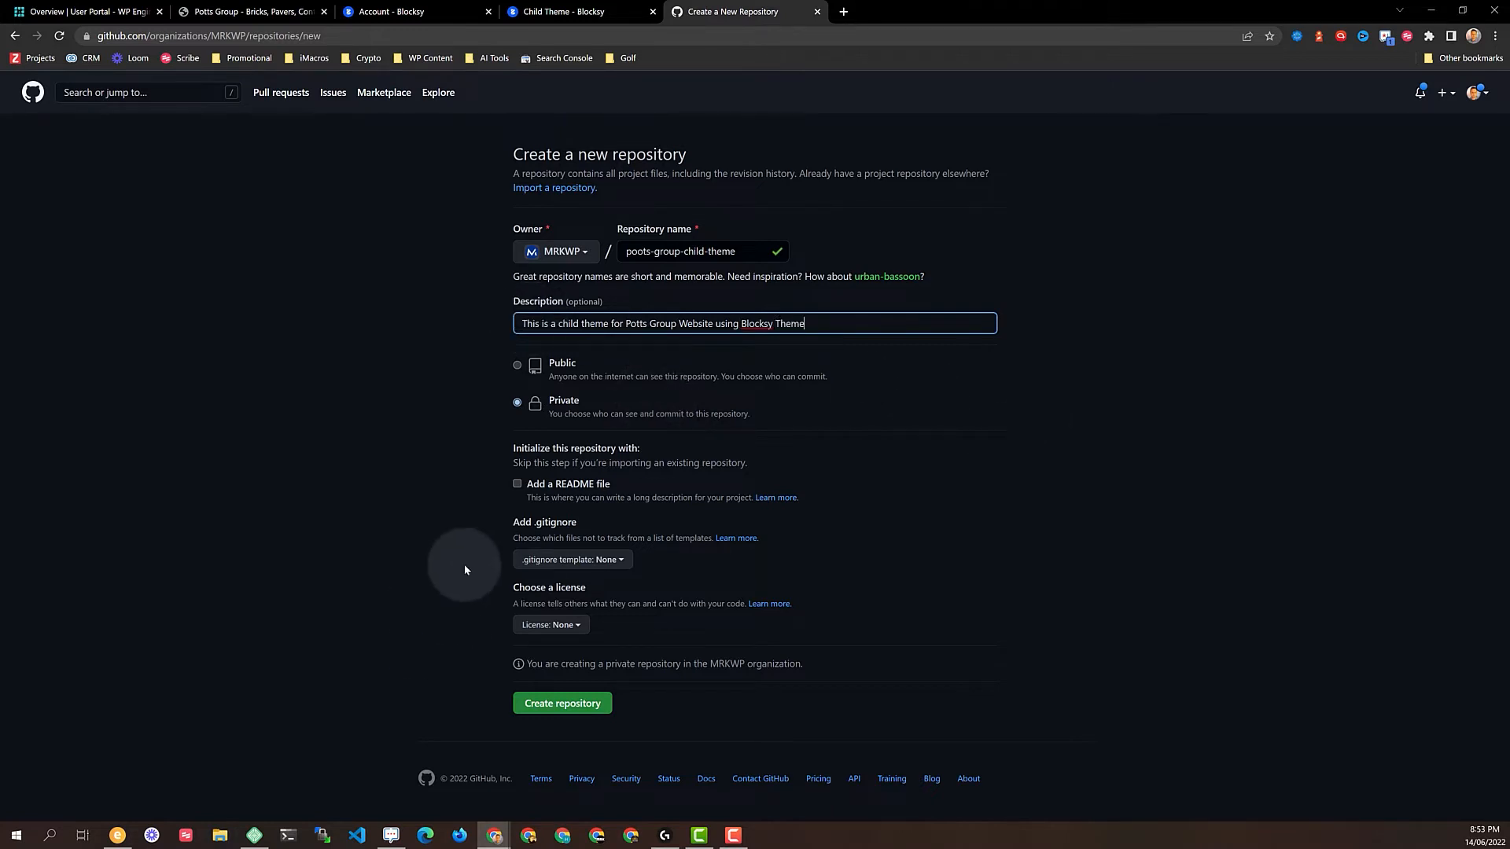
{"action": "left_click", "coordinate": [560, 704]}
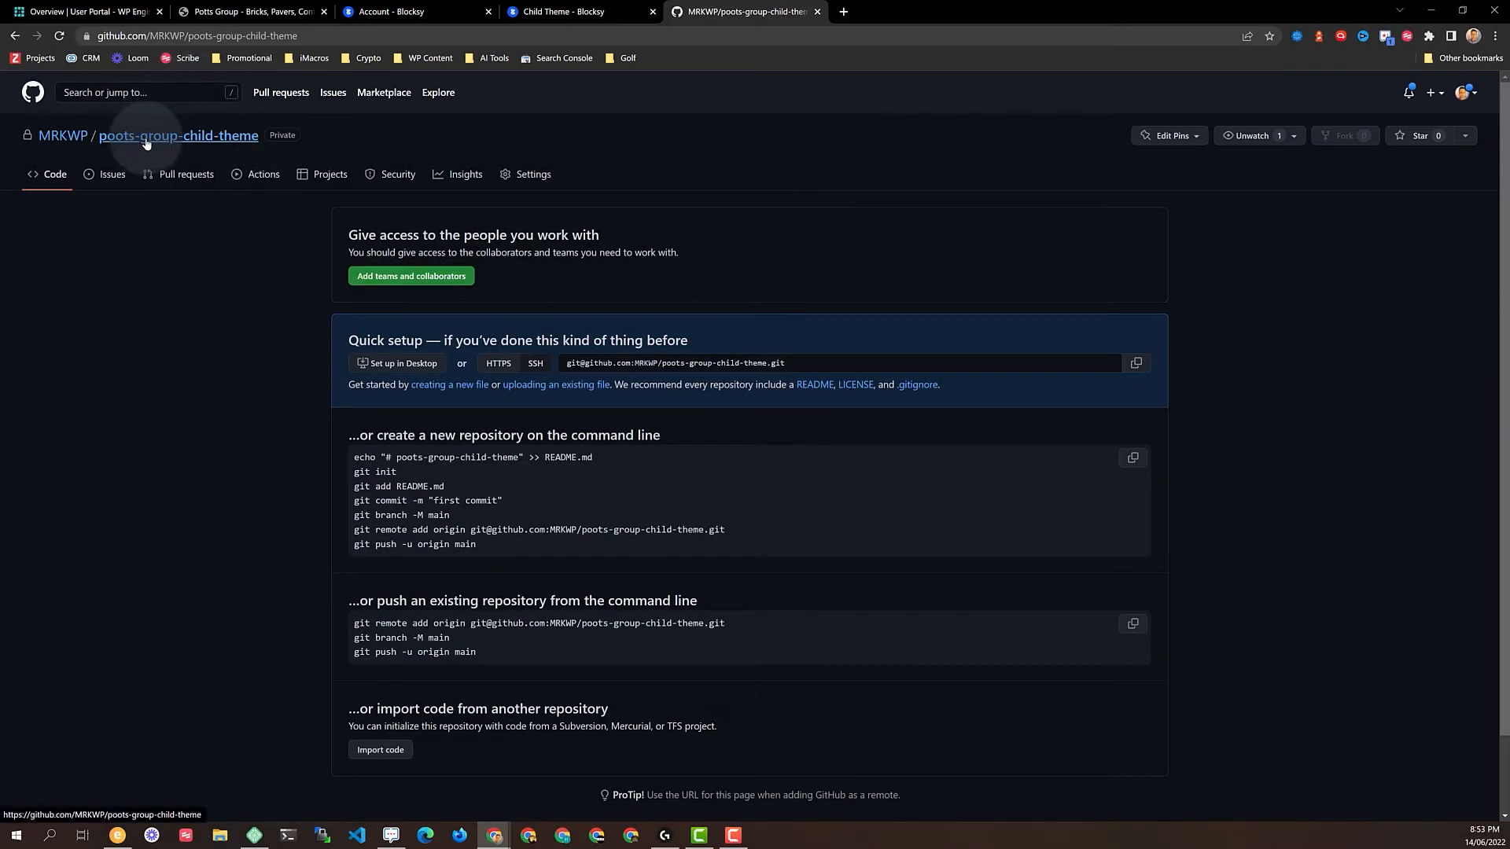
Rename the repository to potts-group-child-theme in its Settings
{"action": "left_click", "coordinate": [182, 175]}
{"action": "left_click", "coordinate": [541, 174]}
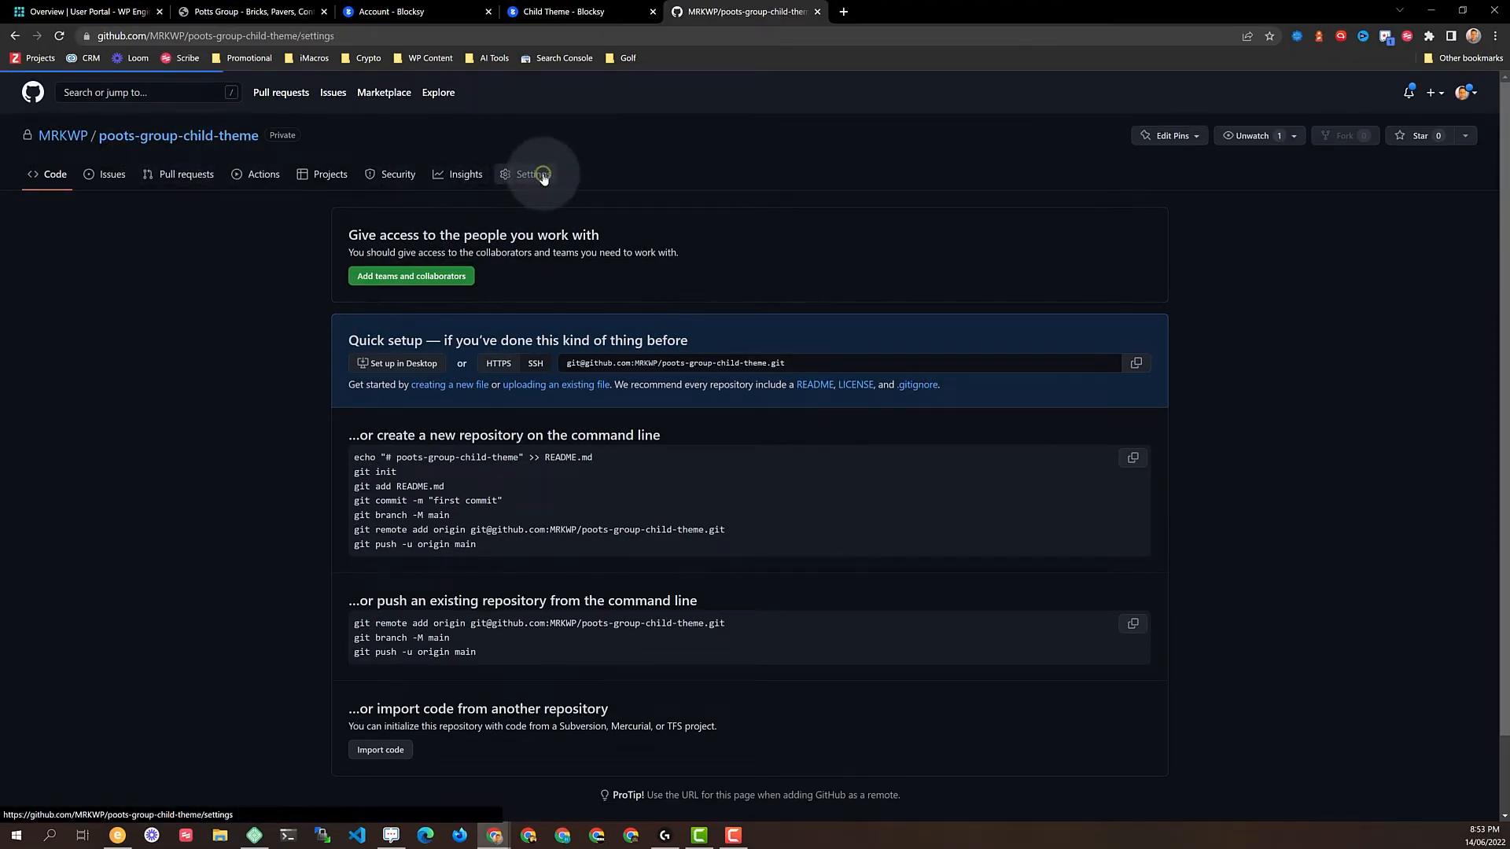
{"action": "left_click", "coordinate": [574, 278]}
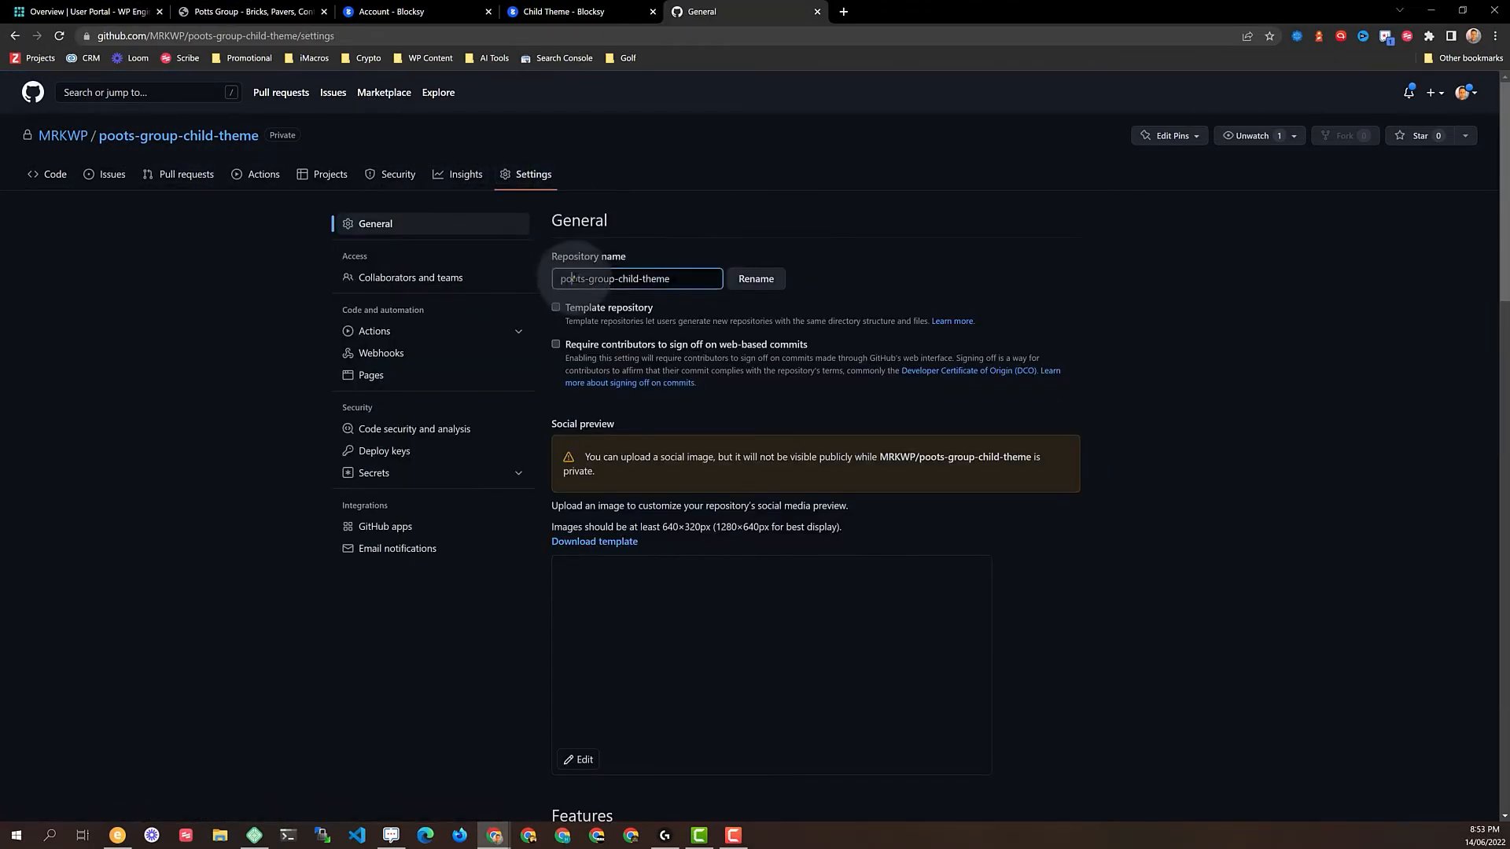
{"action": "key", "text": "BackSpace"}
{"action": "type", "text": "t"}
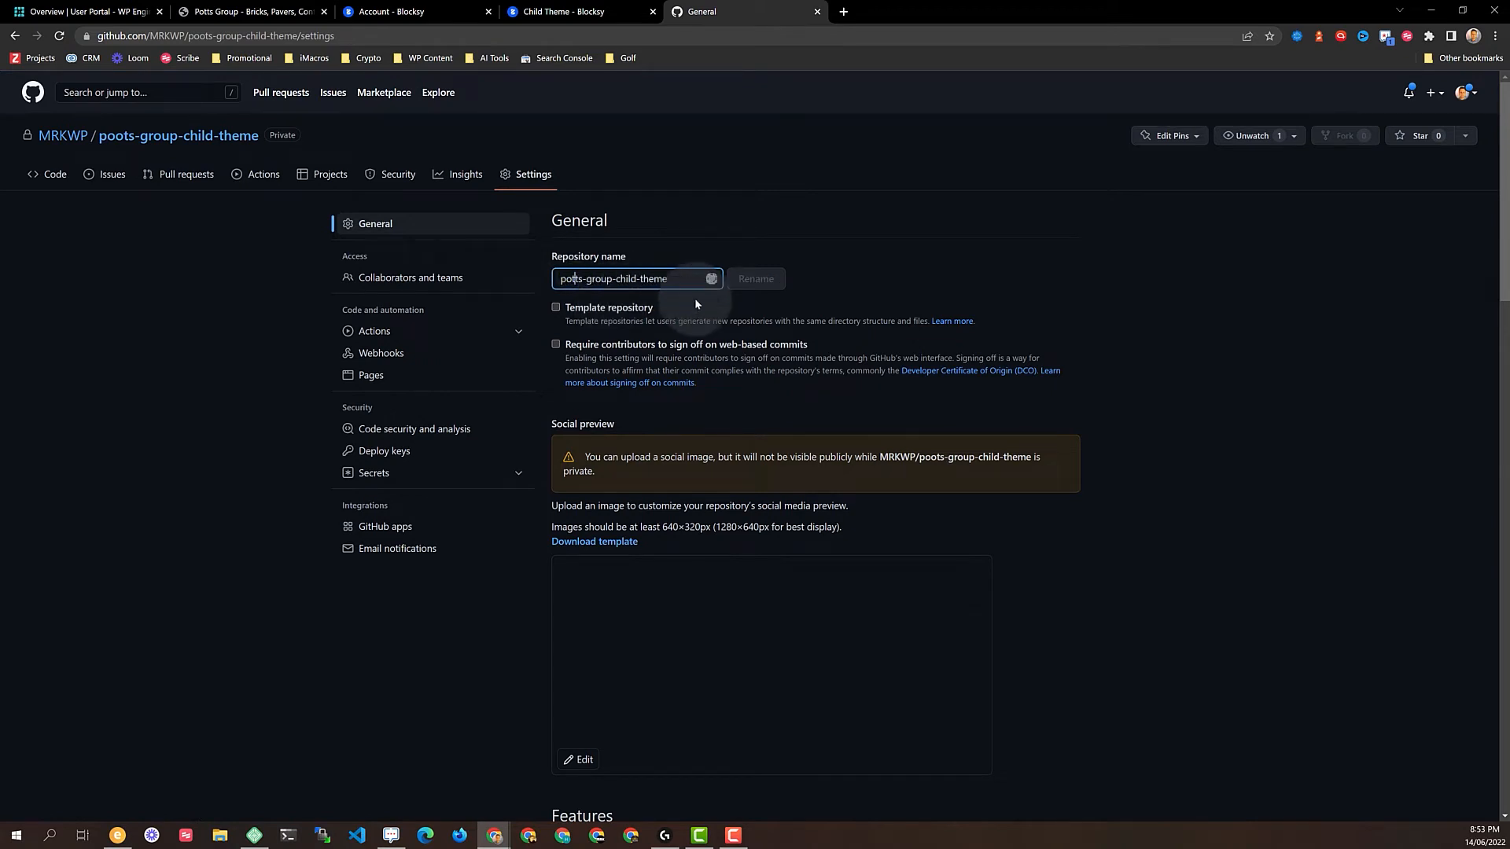
{"action": "left_click", "coordinate": [747, 280]}
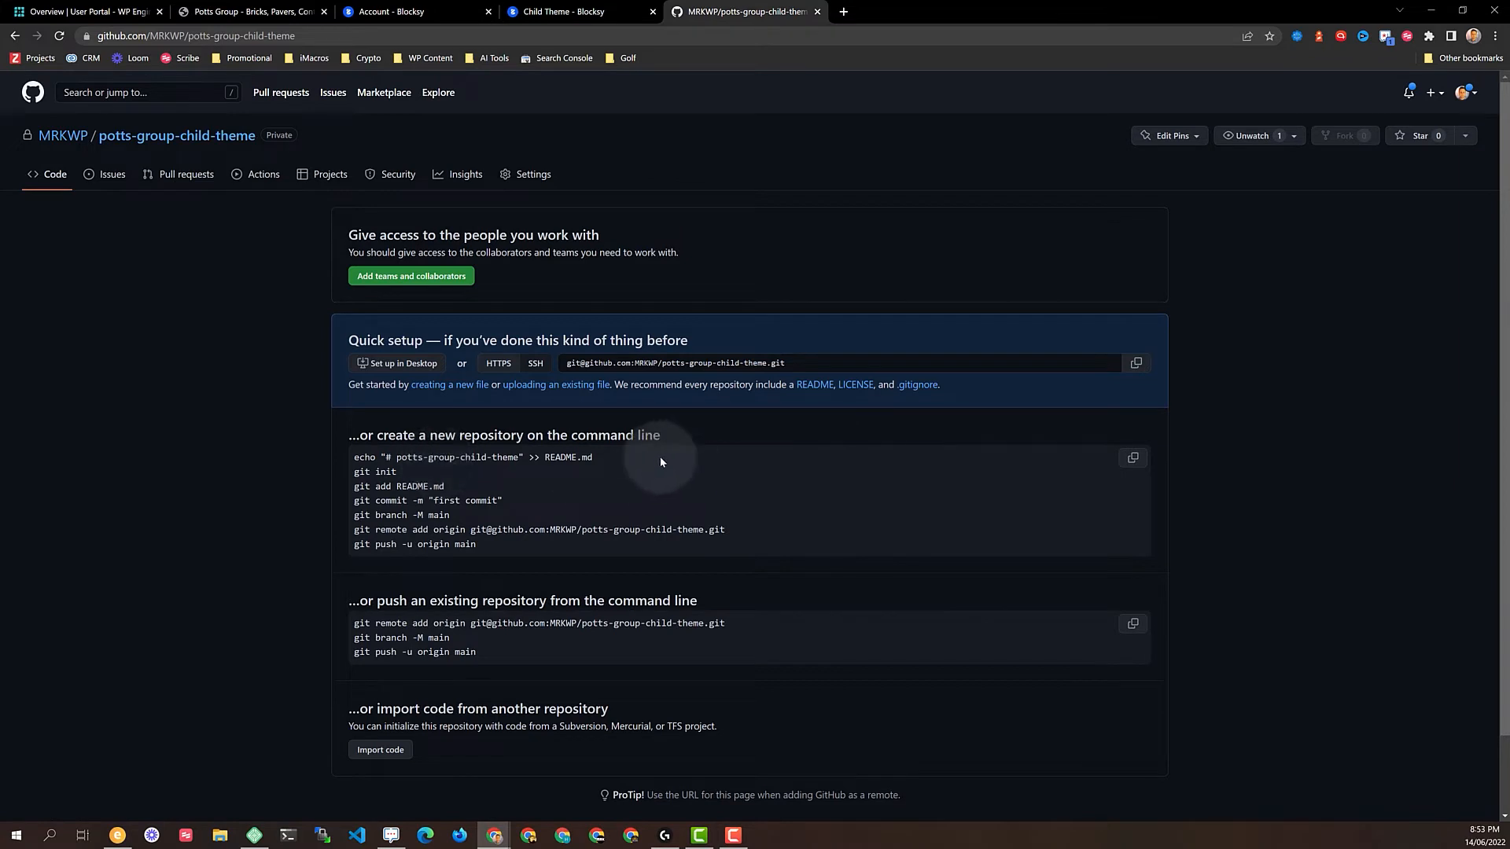
Open the pulled Potts Group site at potts-group.local from Local, comparing it with the live site
{"action": "left_click", "coordinate": [254, 834]}
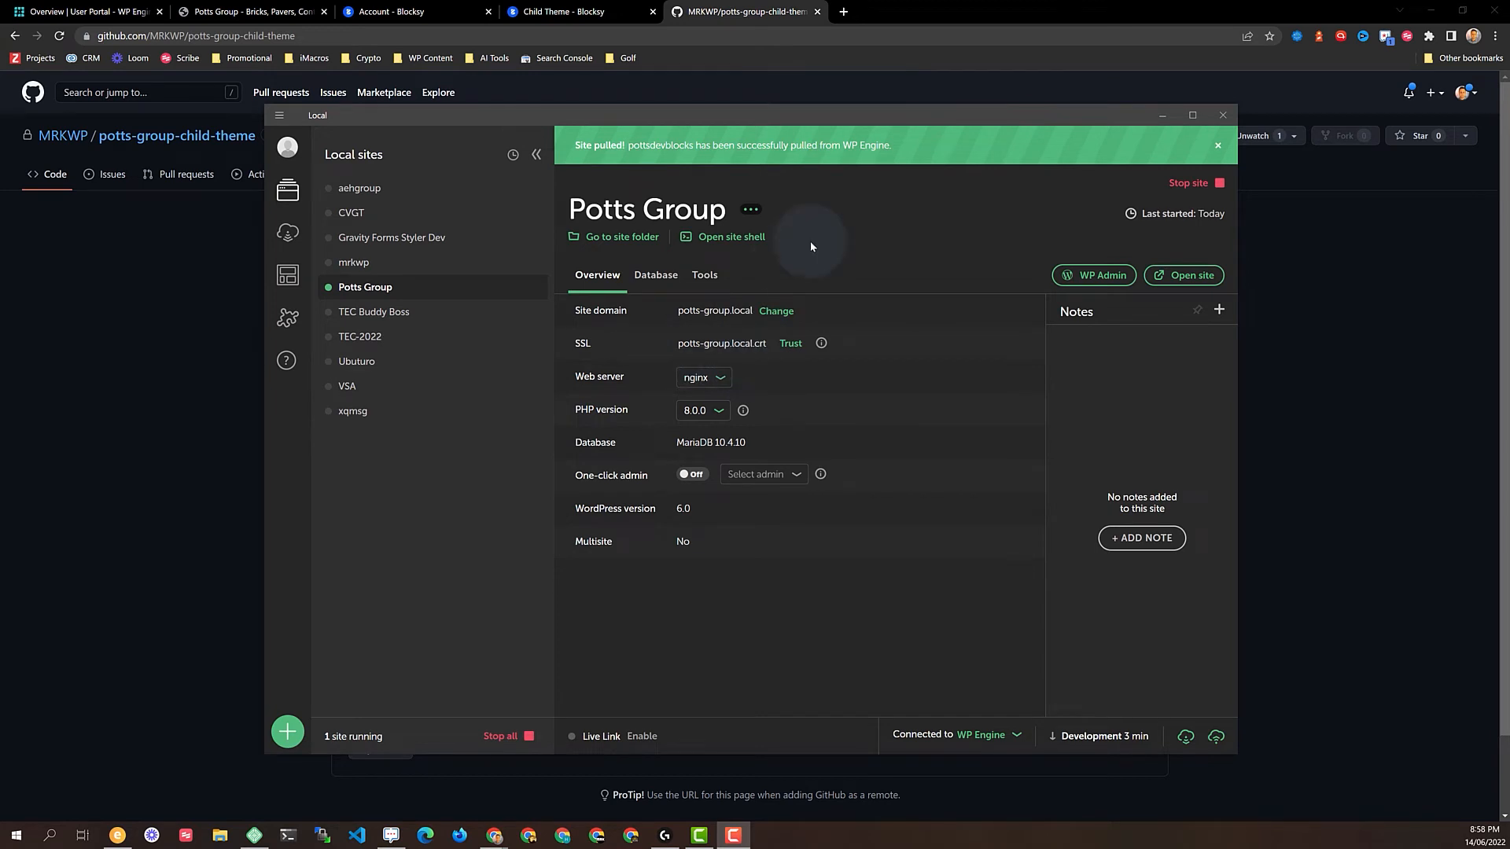
{"action": "left_click", "coordinate": [1188, 276]}
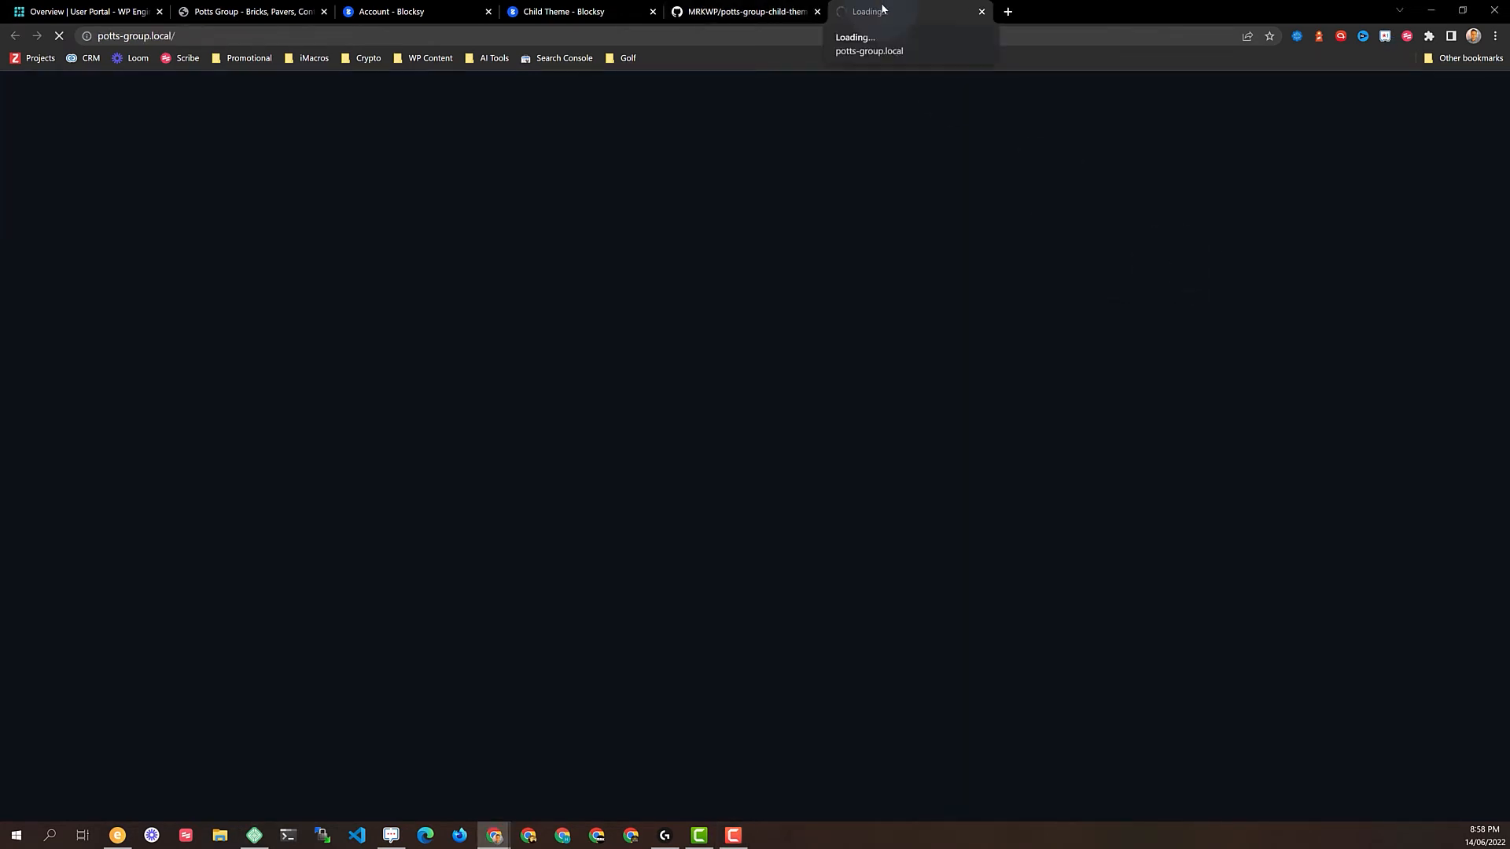
{"action": "left_click", "coordinate": [222, 13]}
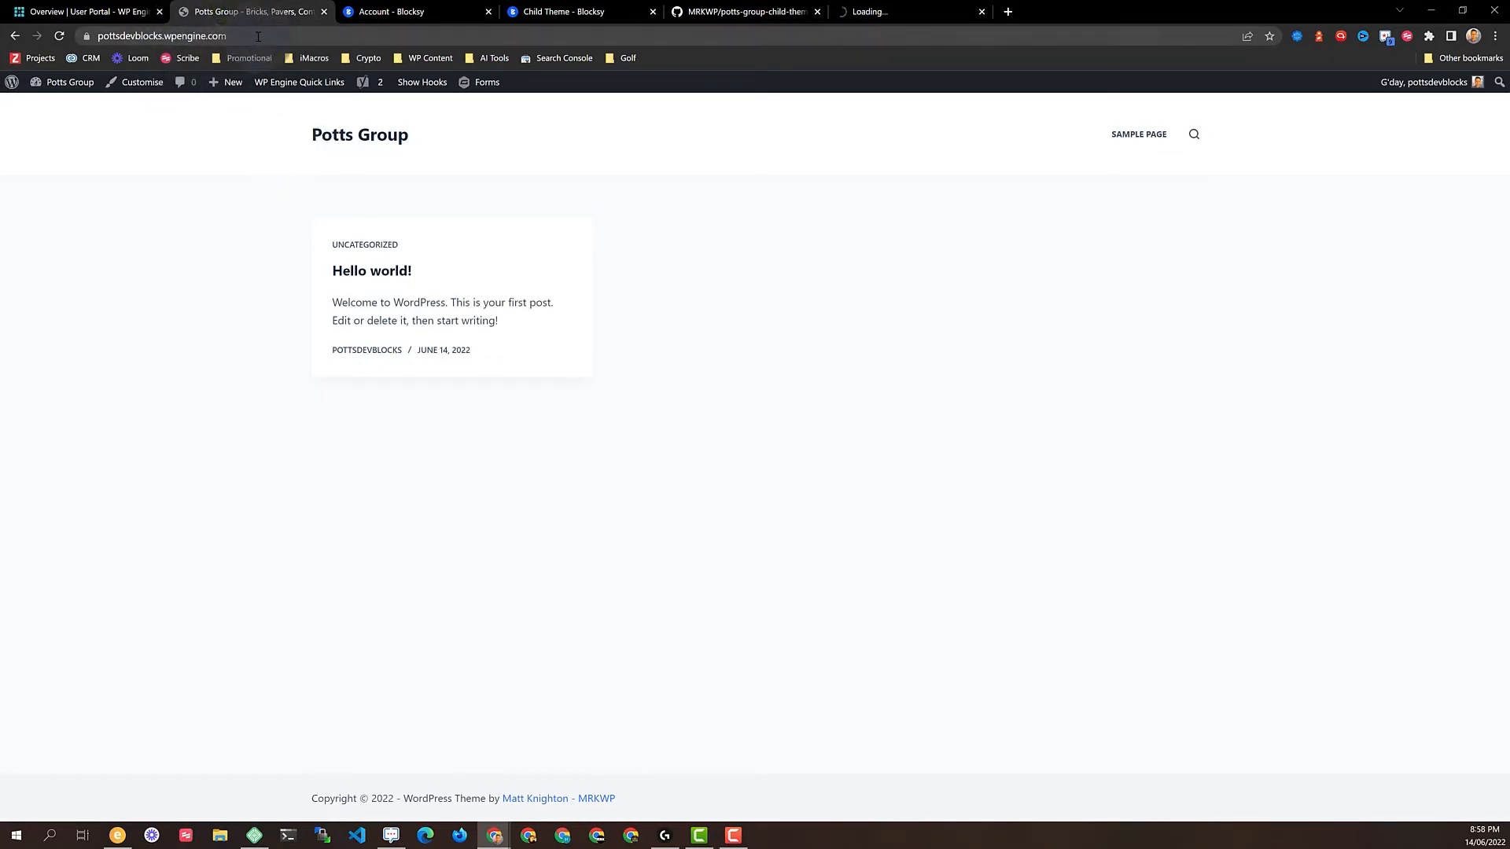
{"action": "left_click", "coordinate": [895, 11]}
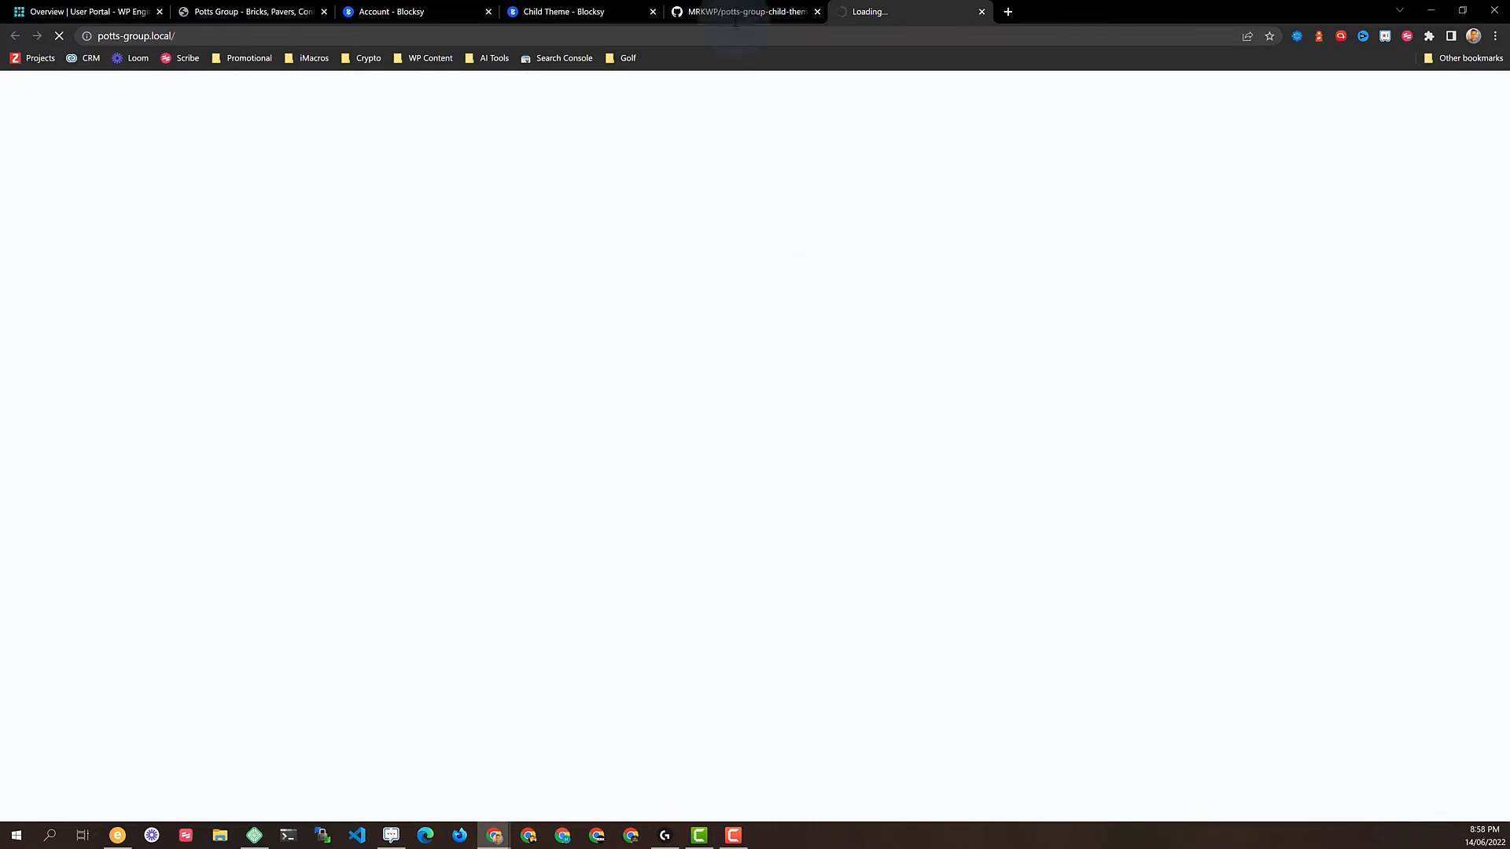
Return to the GitHub repository's quick setup page and open PowerShell in F:\Local-Sites
{"action": "left_click", "coordinate": [748, 13]}
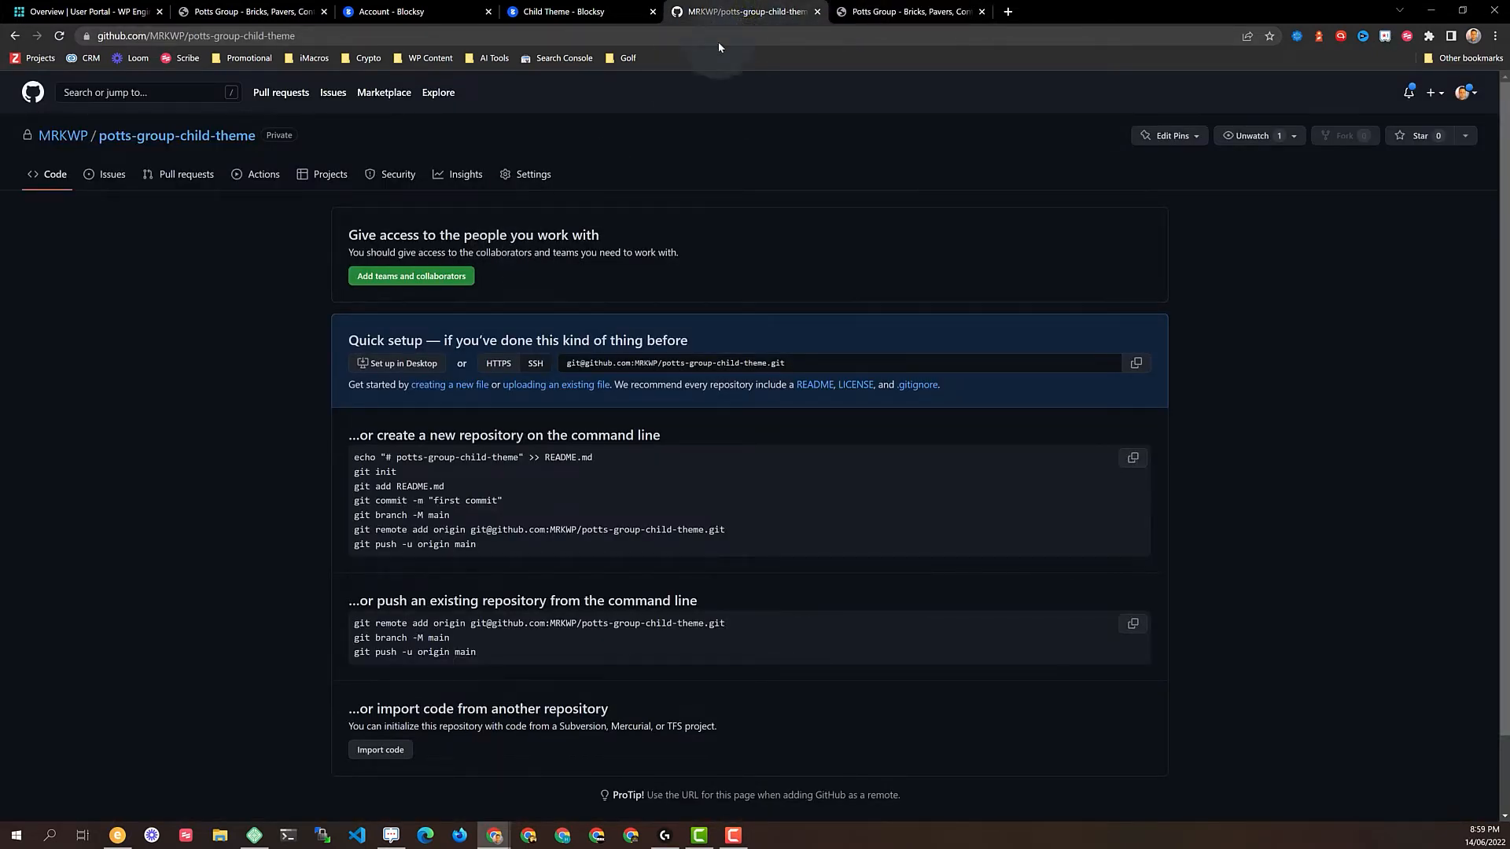
{"action": "left_click", "coordinate": [874, 12]}
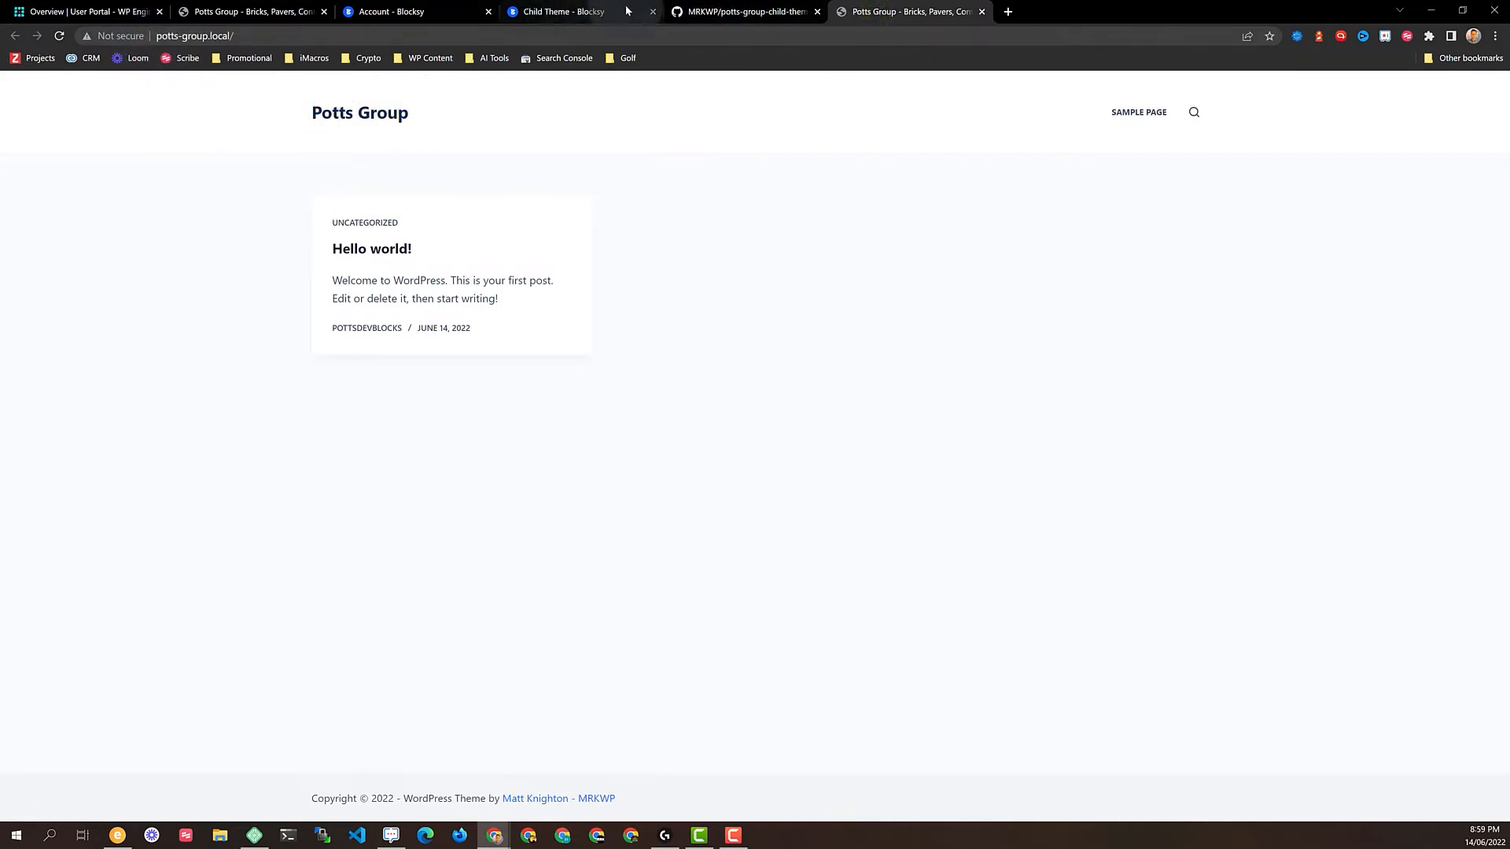
{"action": "left_click", "coordinate": [722, 12]}
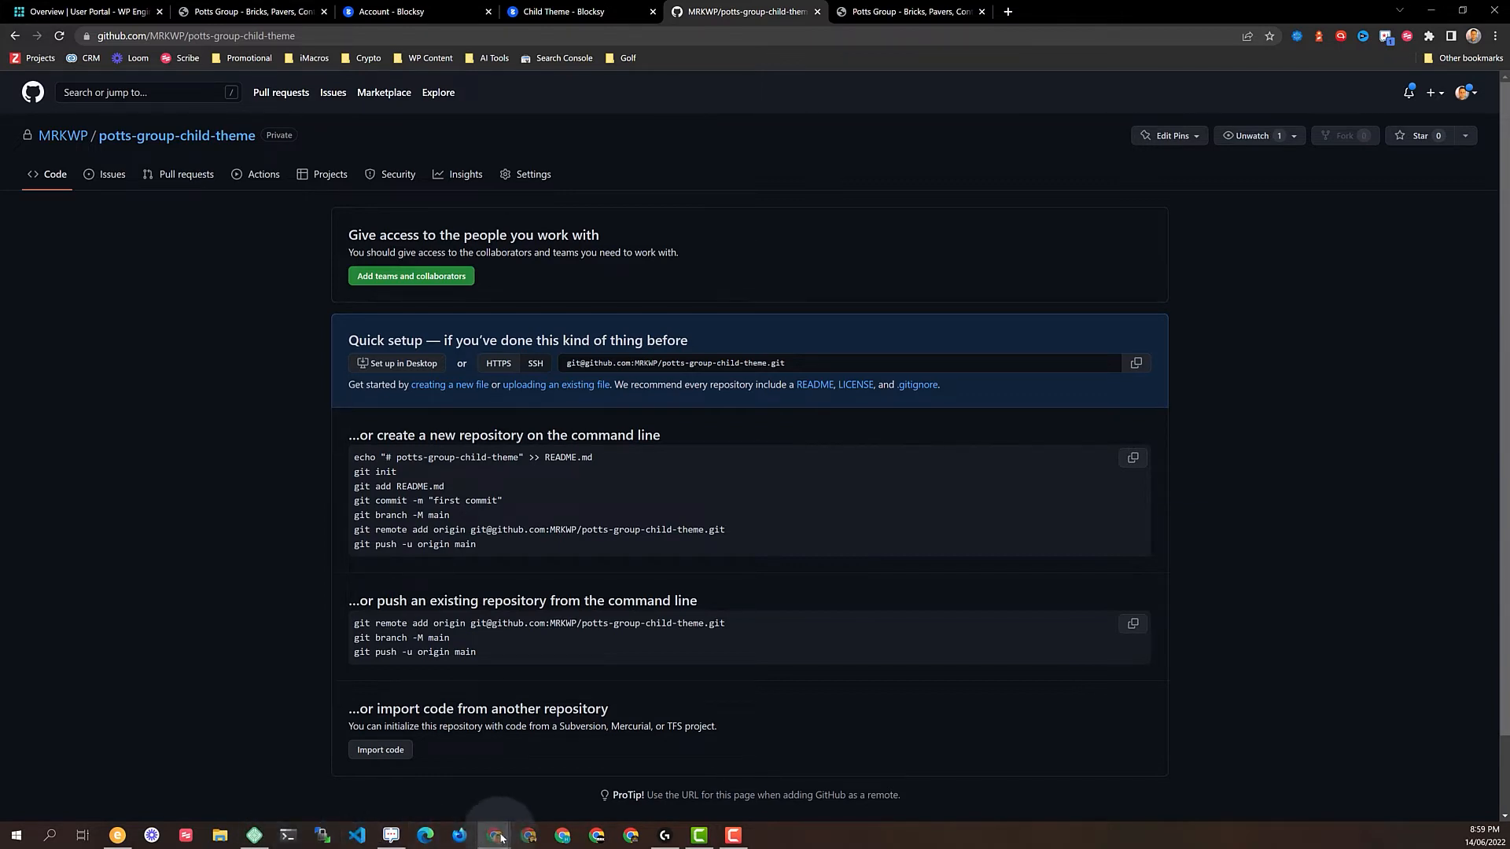
{"action": "left_click", "coordinate": [290, 837]}
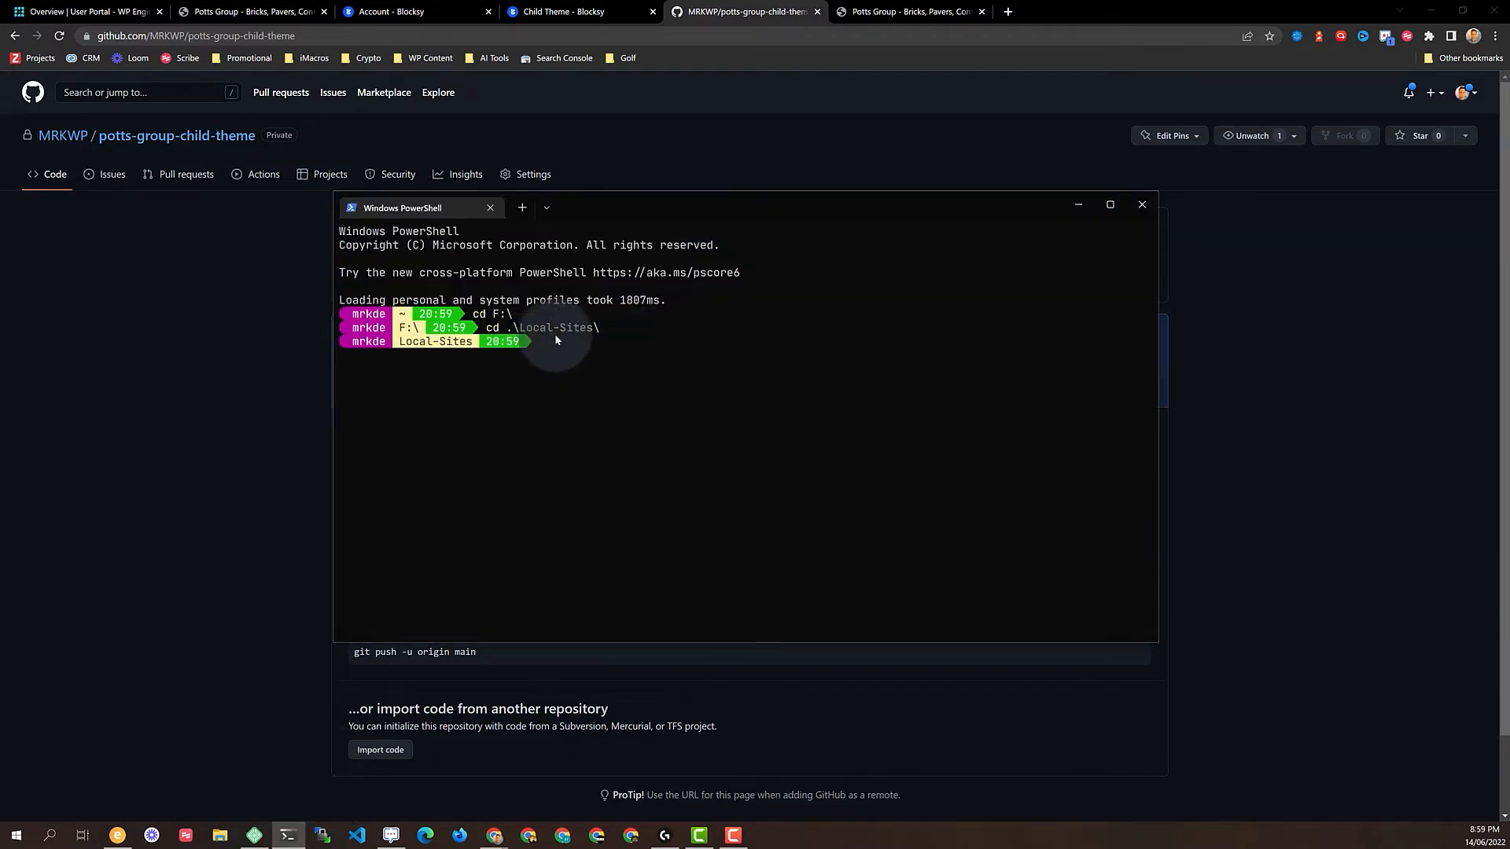
Move from Local-Sites into potts-group\app\public, listing each folder's contents along the way
{"action": "type", "text": "ls"}
{"action": "key", "text": "Return"}
{"action": "type", "text": "cd .\\potts"}
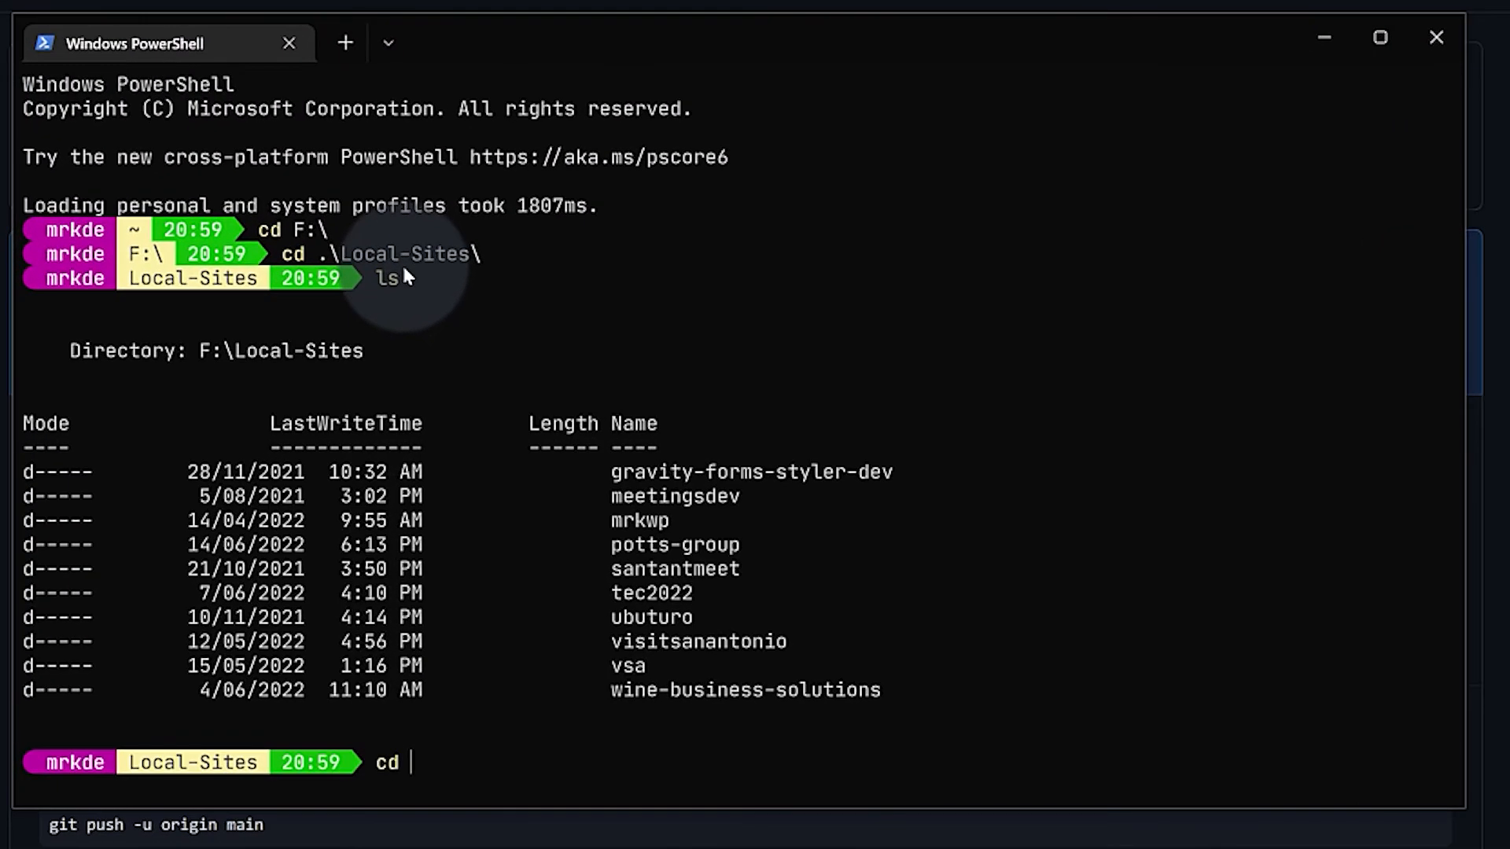
{"action": "key", "text": "Tab"}
{"action": "key", "text": "Return"}
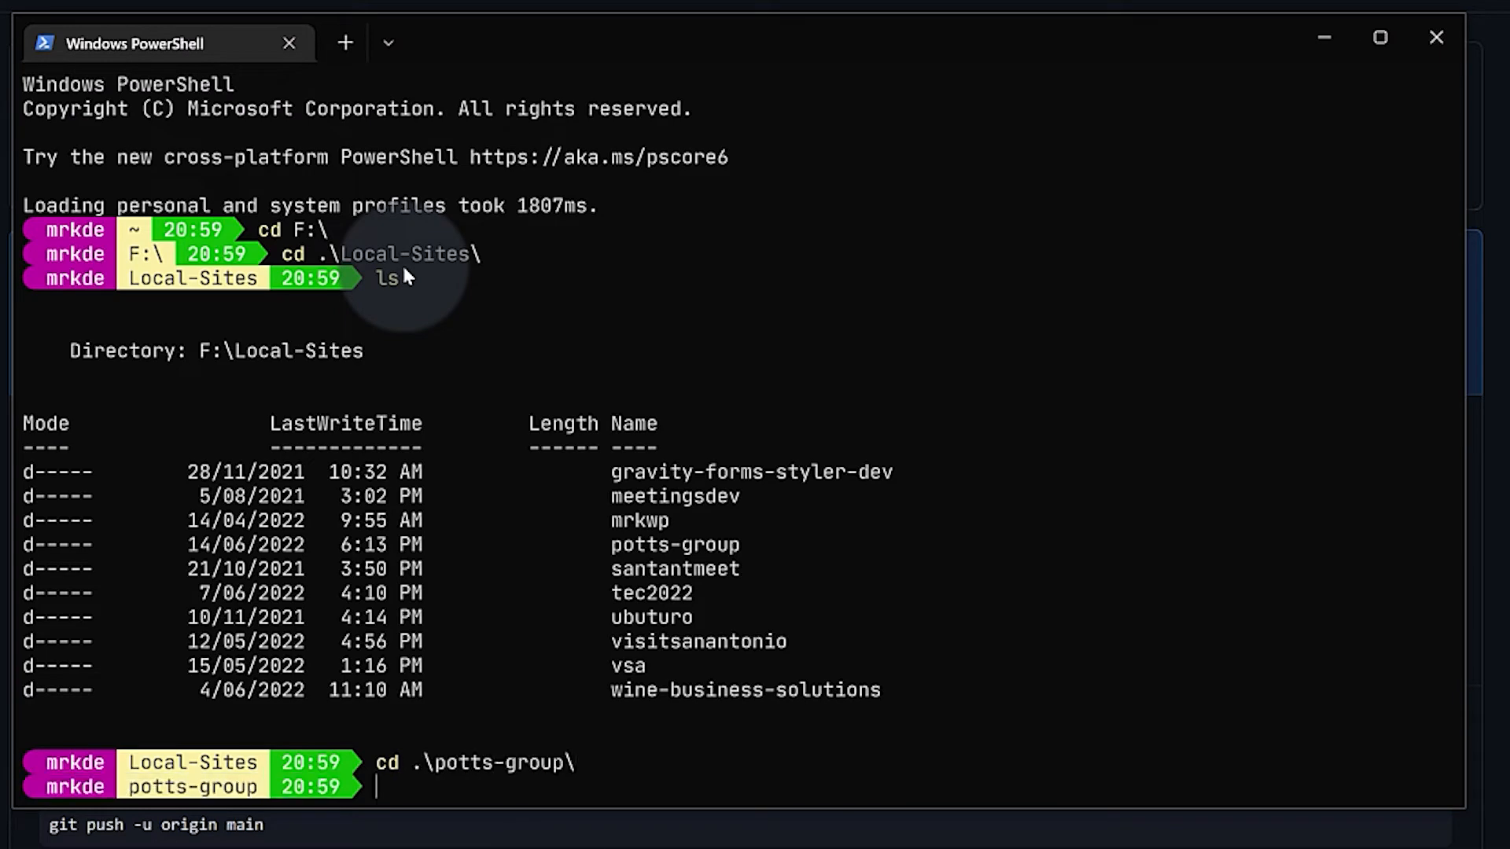
{"action": "type", "text": "ls"}
{"action": "key", "text": "Return"}
{"action": "type", "text": "cd app"}
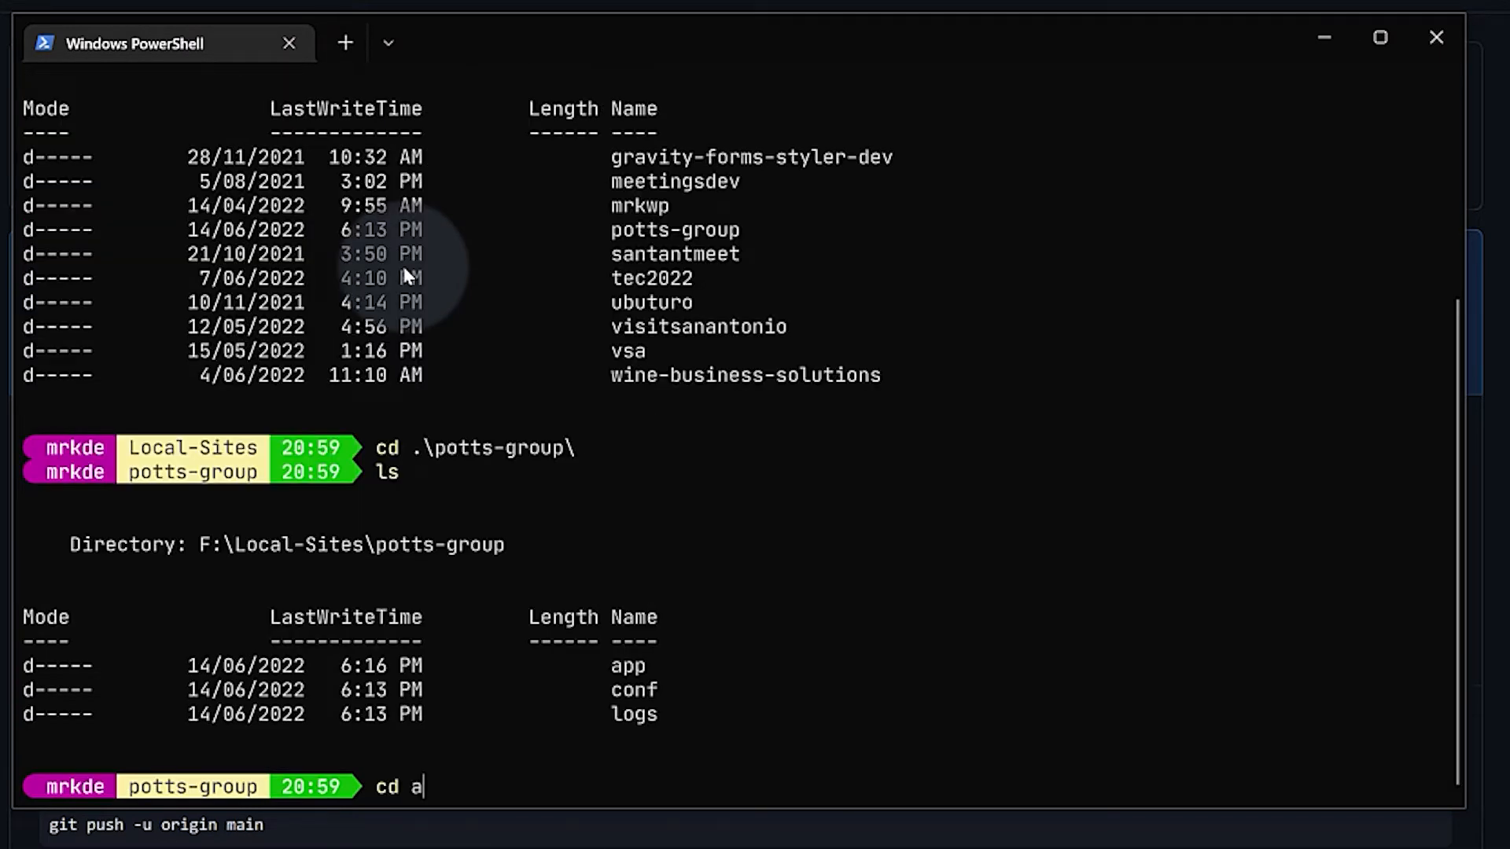
{"action": "key", "text": "Return"}
{"action": "type", "text": "ls"}
{"action": "key", "text": "Return"}
{"action": "type", "text": "cd "}
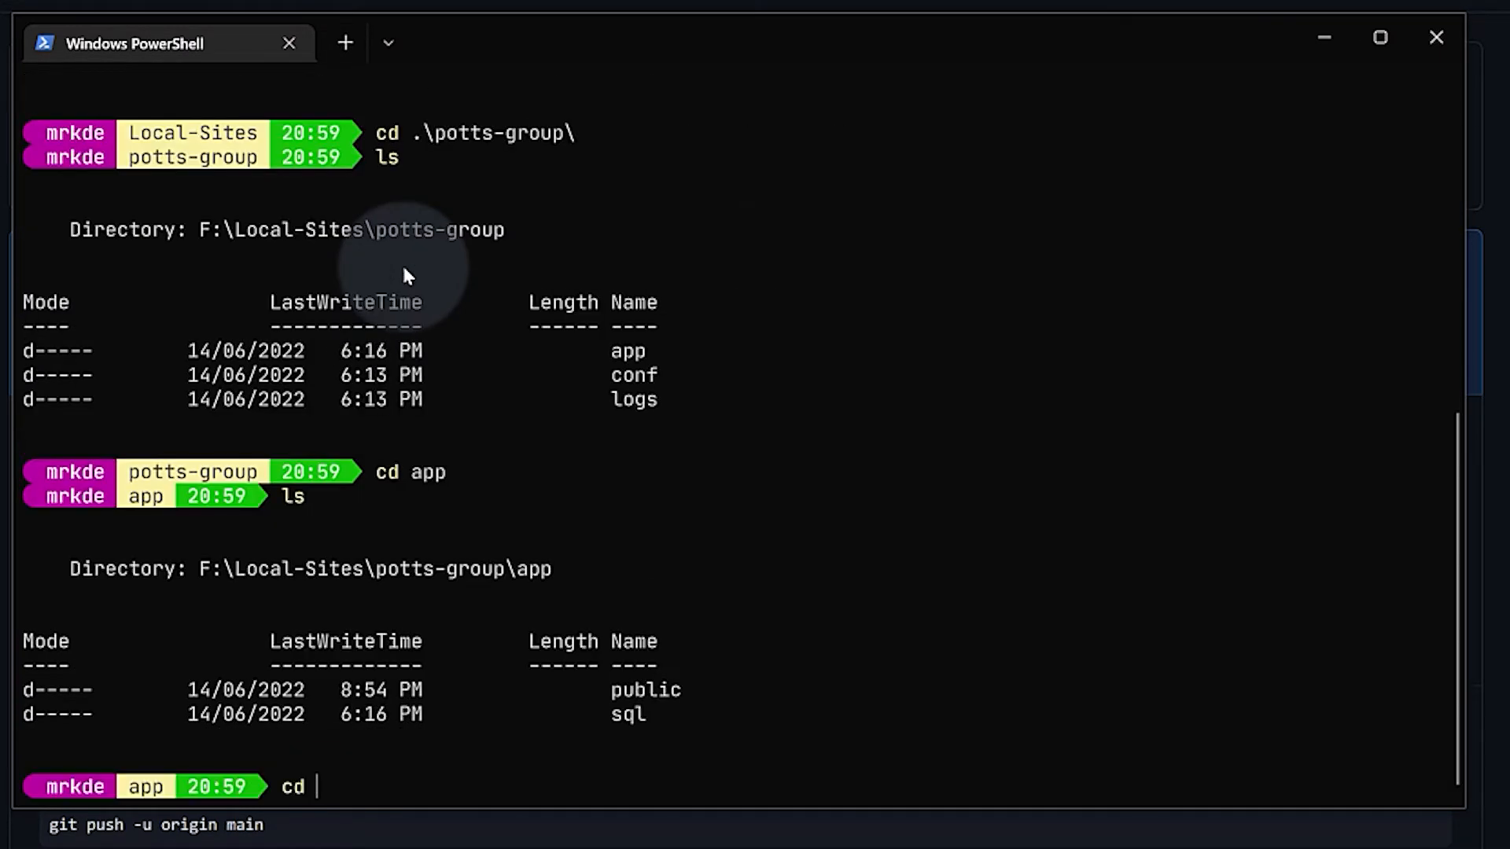
{"action": "type", "text": "public"}
{"action": "key", "text": "Return"}
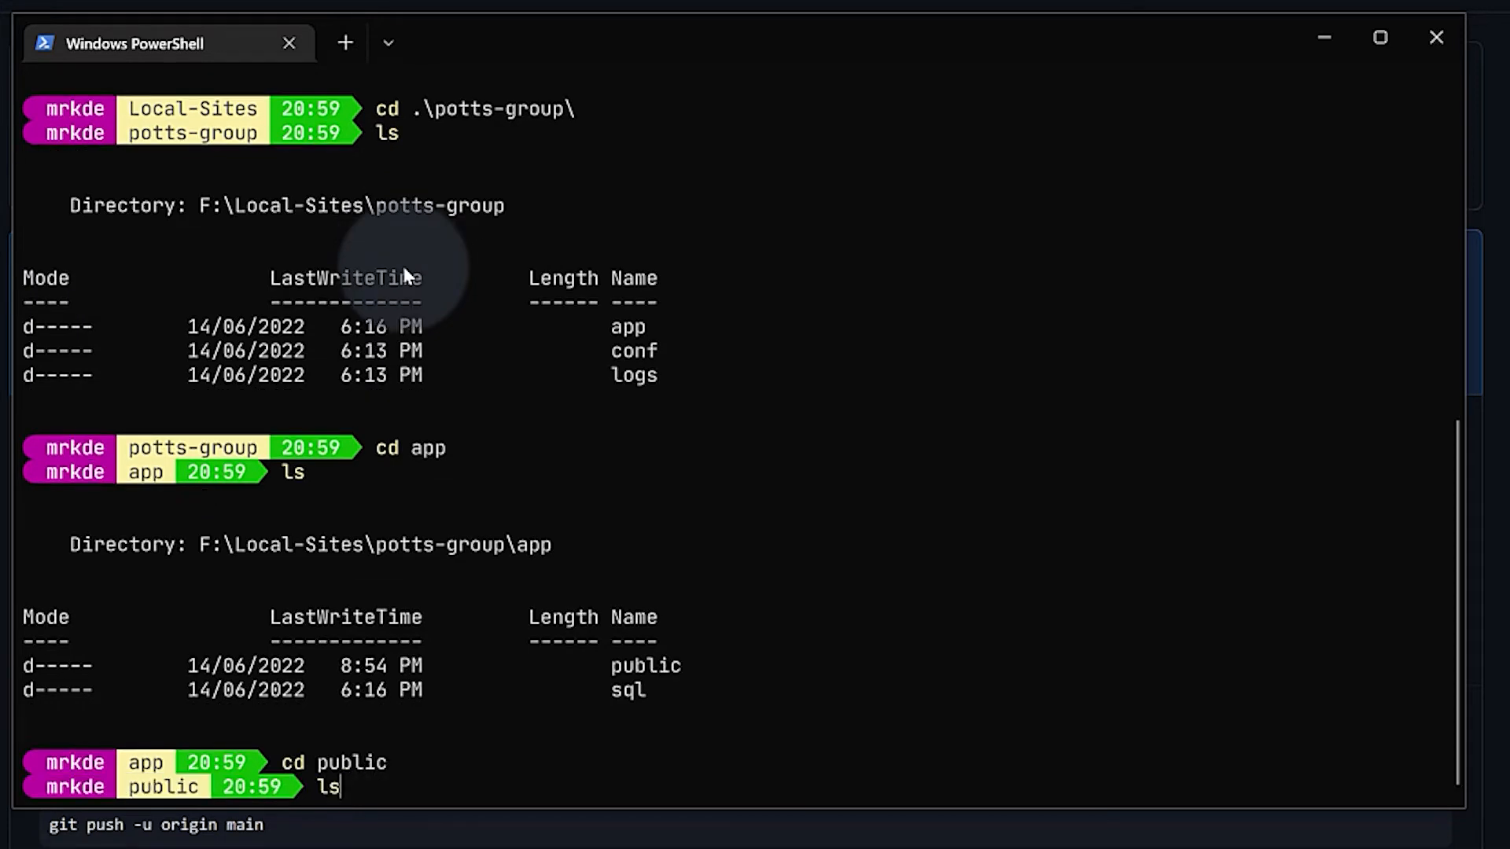
{"action": "type", "text": "ls"}
{"action": "key", "text": "Return"}
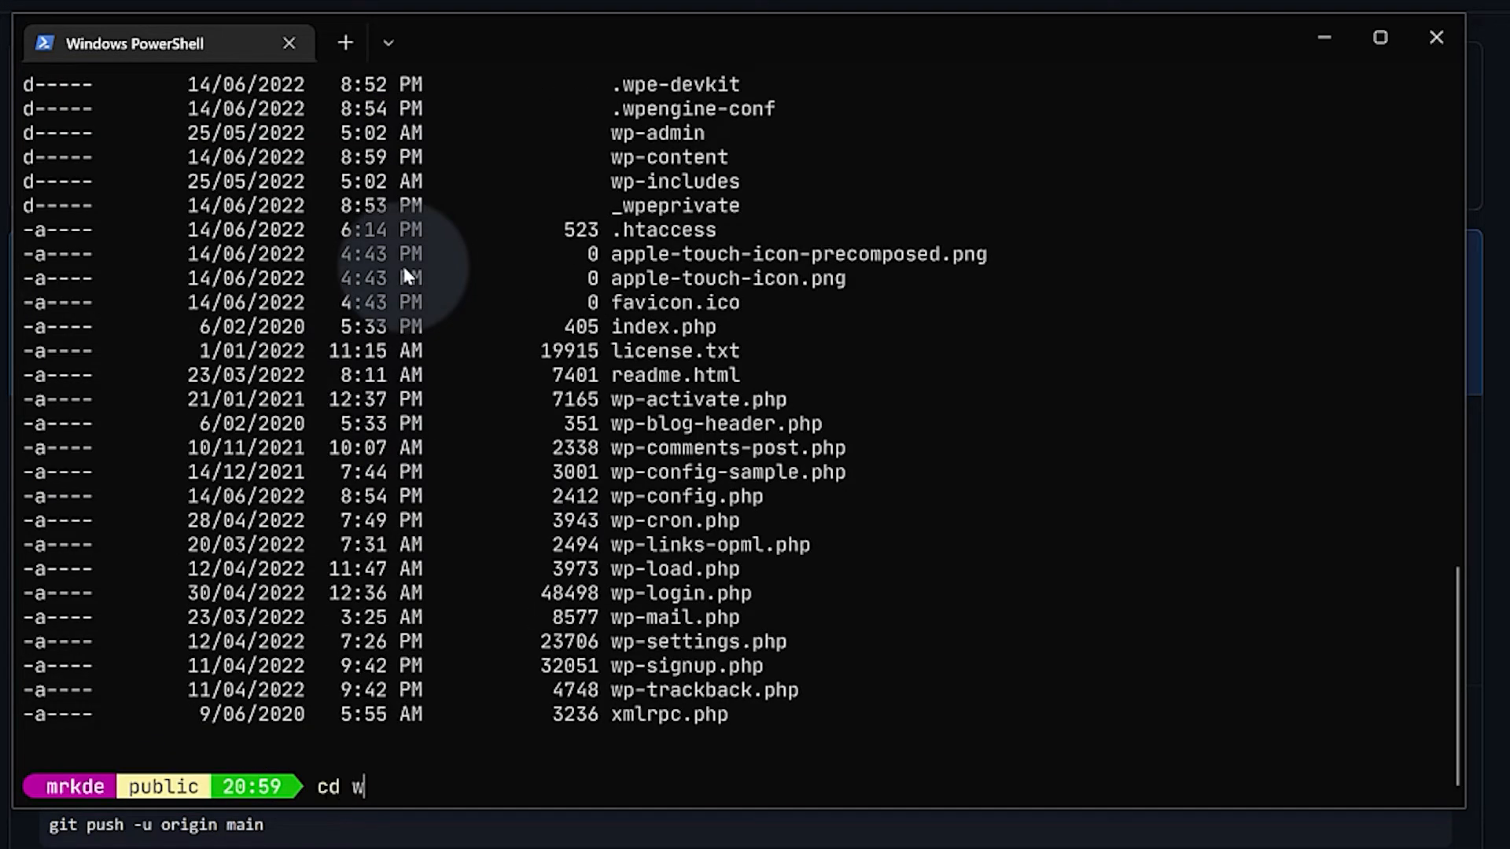
Go through wp-content\themes into blocksy-child and list its functions.php, screenshot.jpg and style.css
{"action": "type", "text": "cd wp-content"}
{"action": "key", "text": "Return"}
{"action": "type", "text": "ls"}
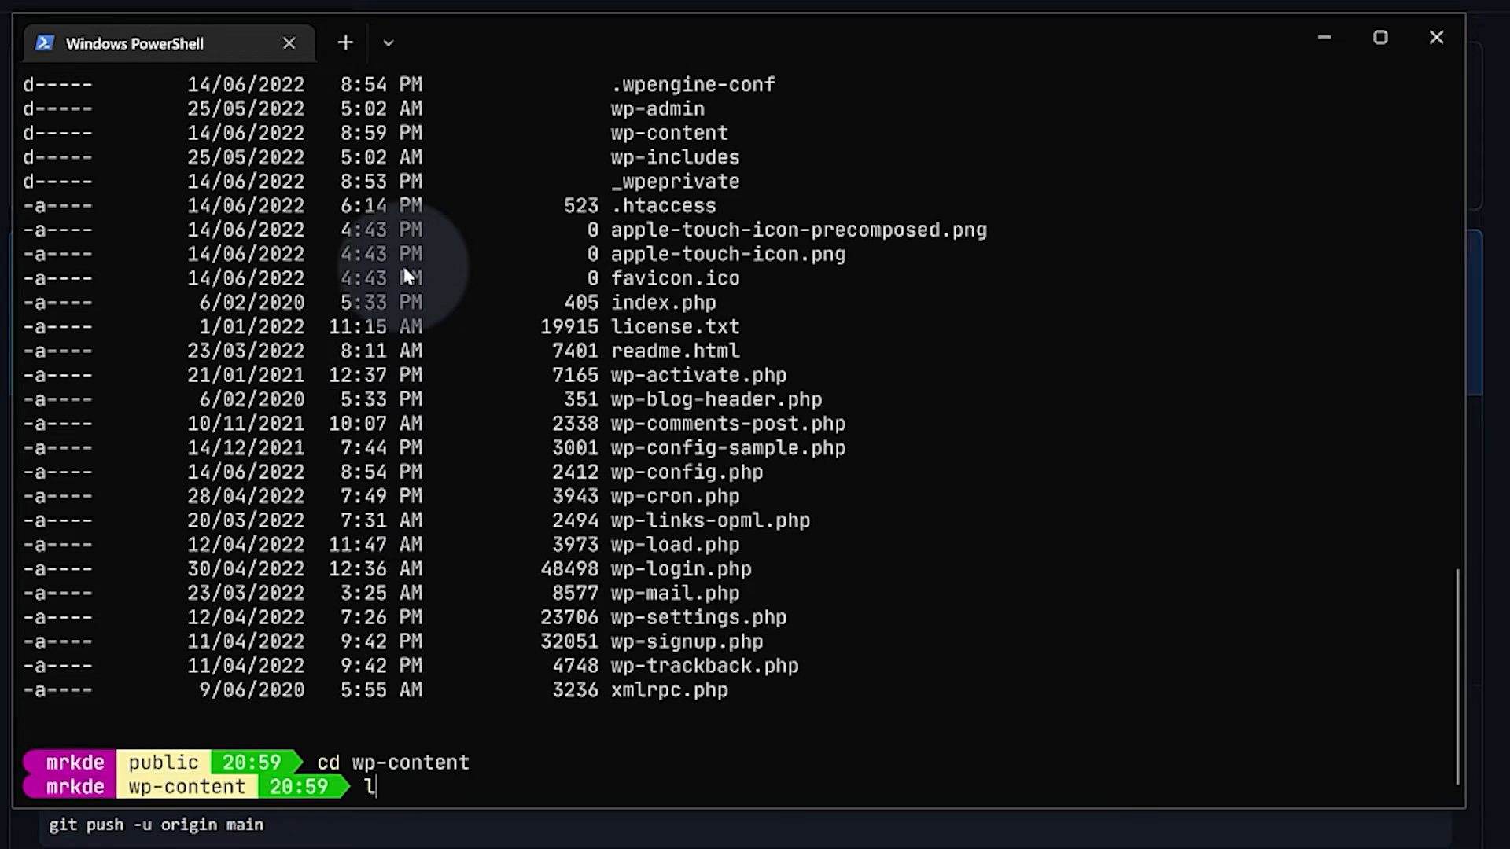
{"action": "key", "text": "Return"}
{"action": "type", "text": "cd themes"}
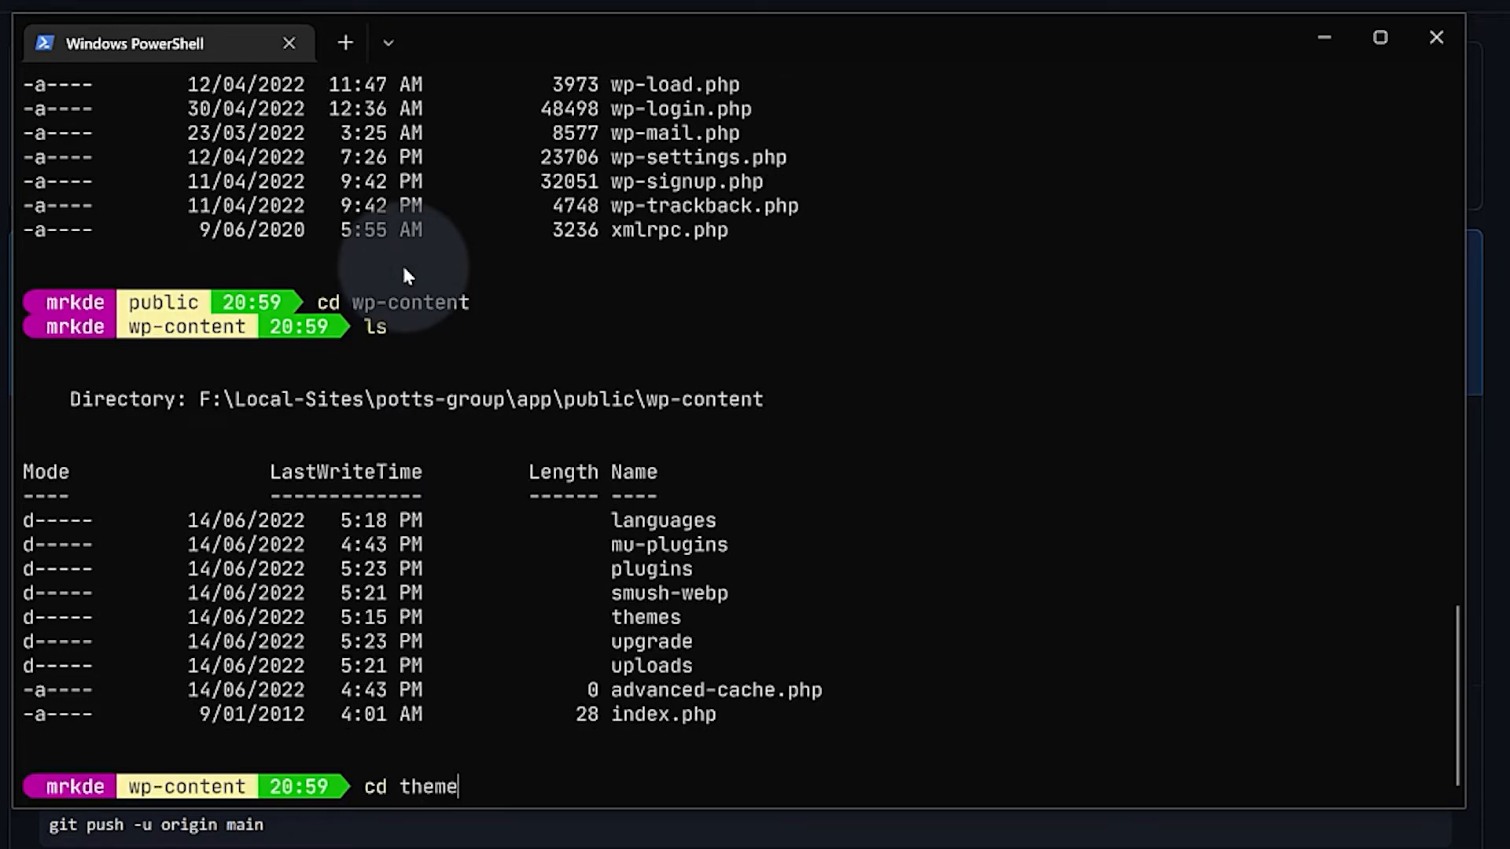
{"action": "key", "text": "Return"}
{"action": "type", "text": "ls"}
{"action": "key", "text": "Return"}
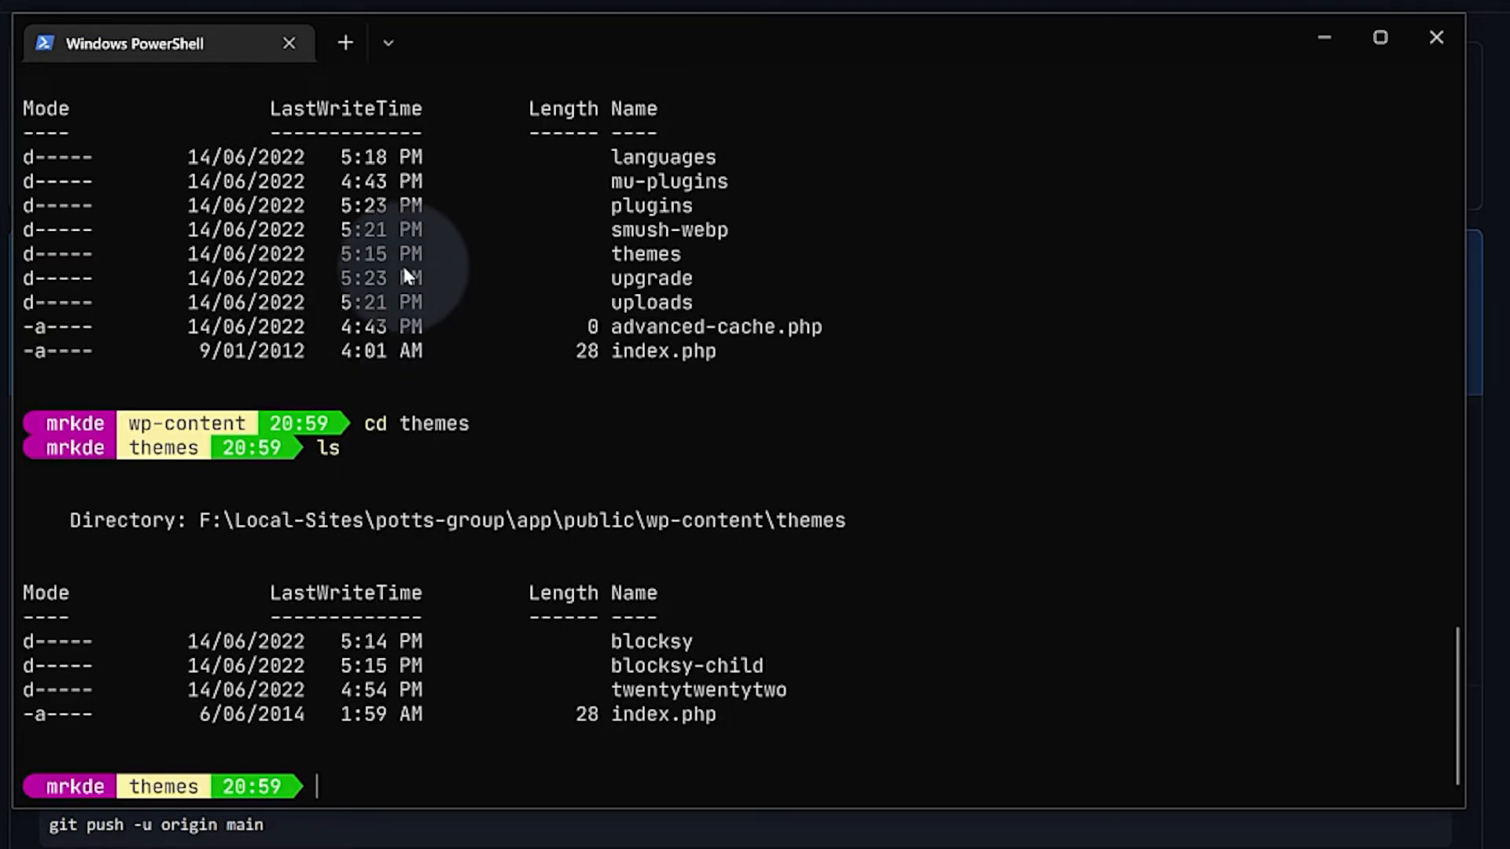
{"action": "type", "text": "cd blocksy"}
{"action": "key", "text": "BackSpace"}
{"action": "type", "text": "-c"}
{"action": "key", "text": "Tab"}
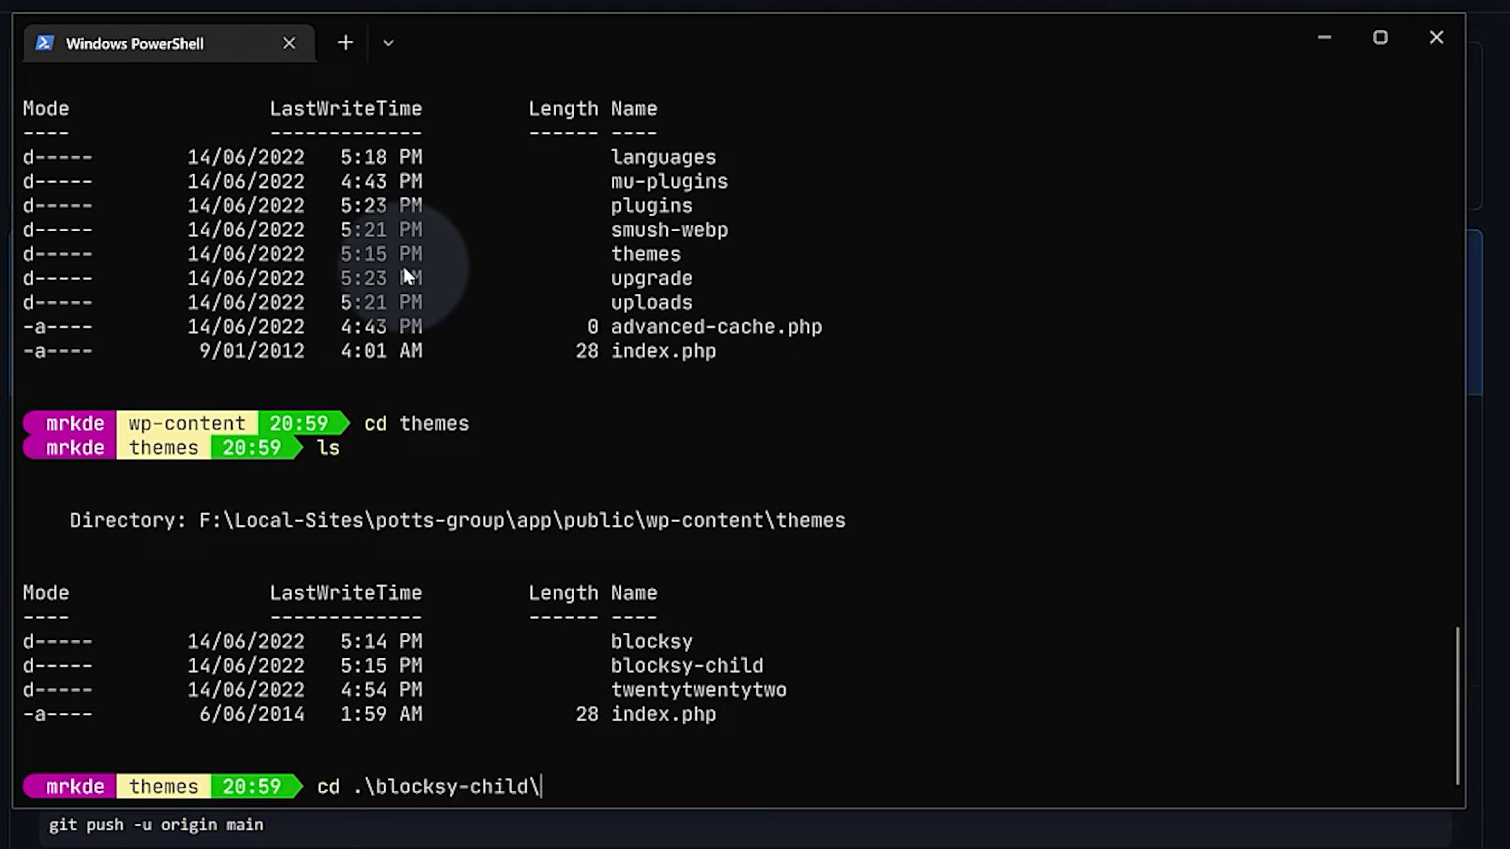
{"action": "key", "text": "Return"}
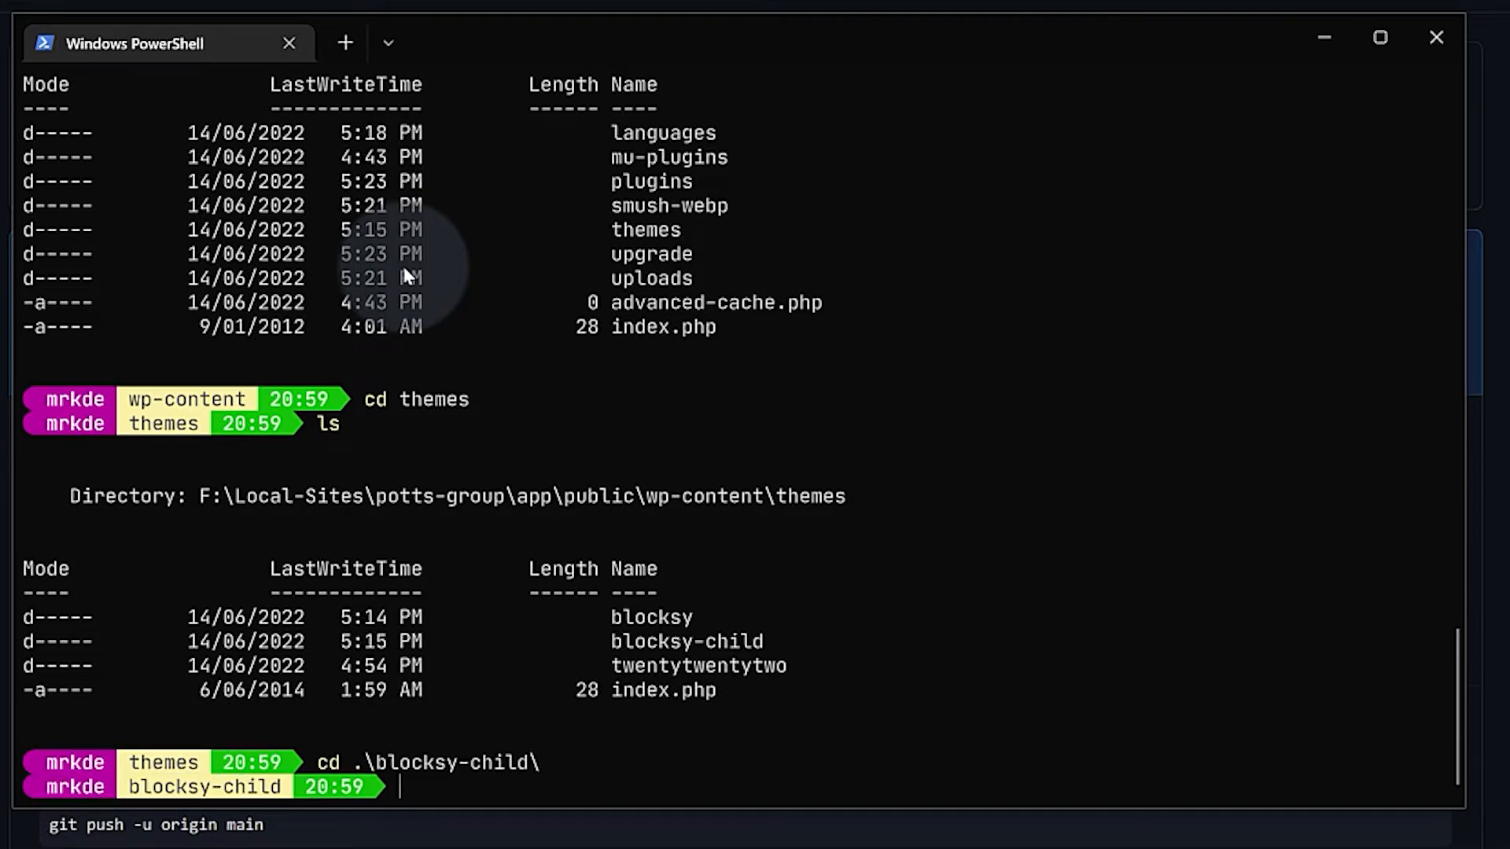
{"action": "type", "text": "ls"}
{"action": "key", "text": "Return"}
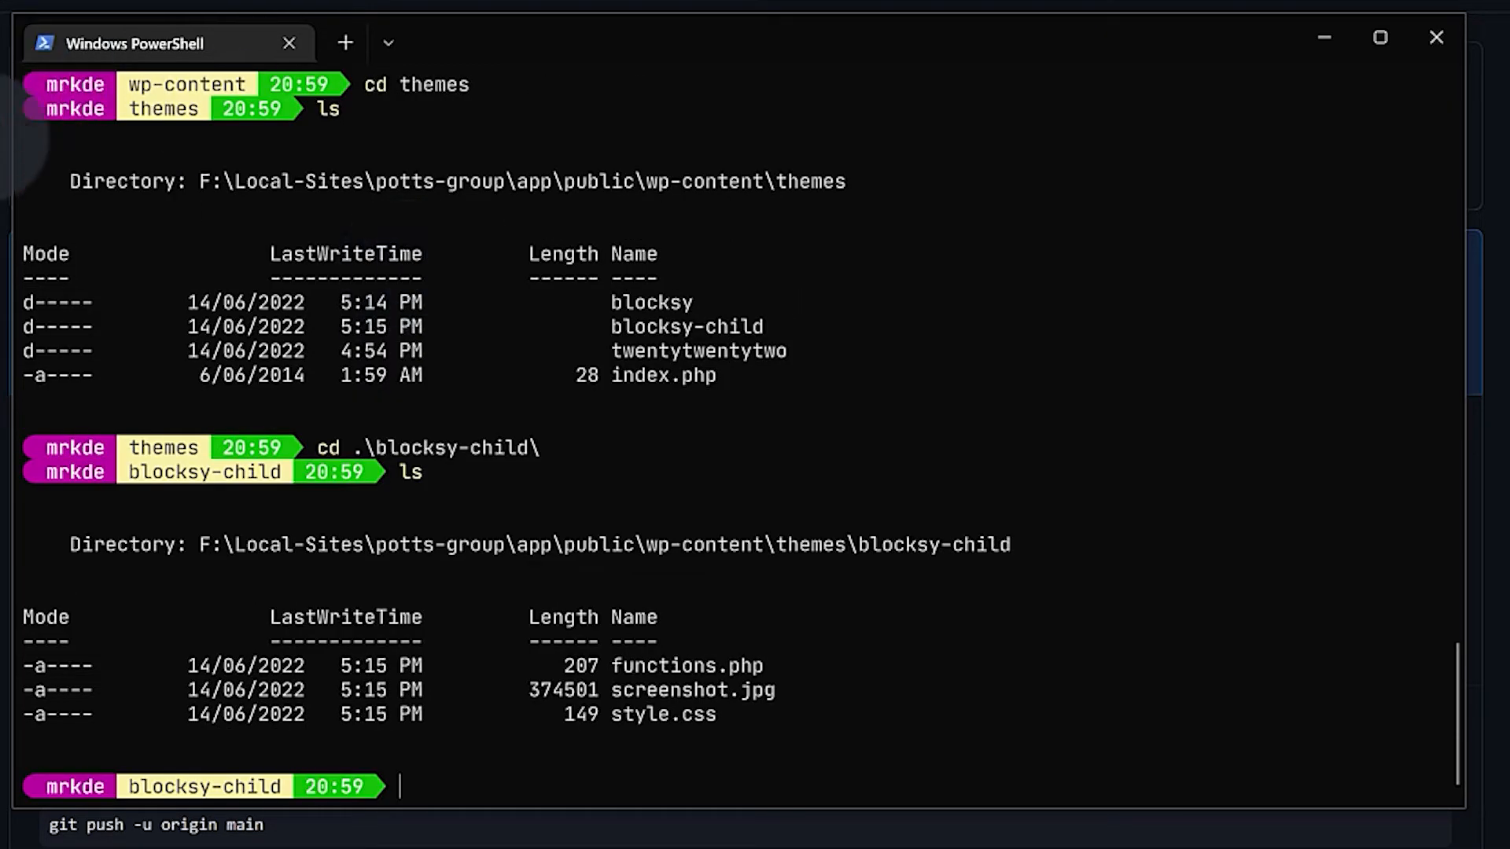
Initialise a Git repository in blocksy-child with the git init command copied from GitHub
{"action": "left_click", "coordinate": [0, 133]}
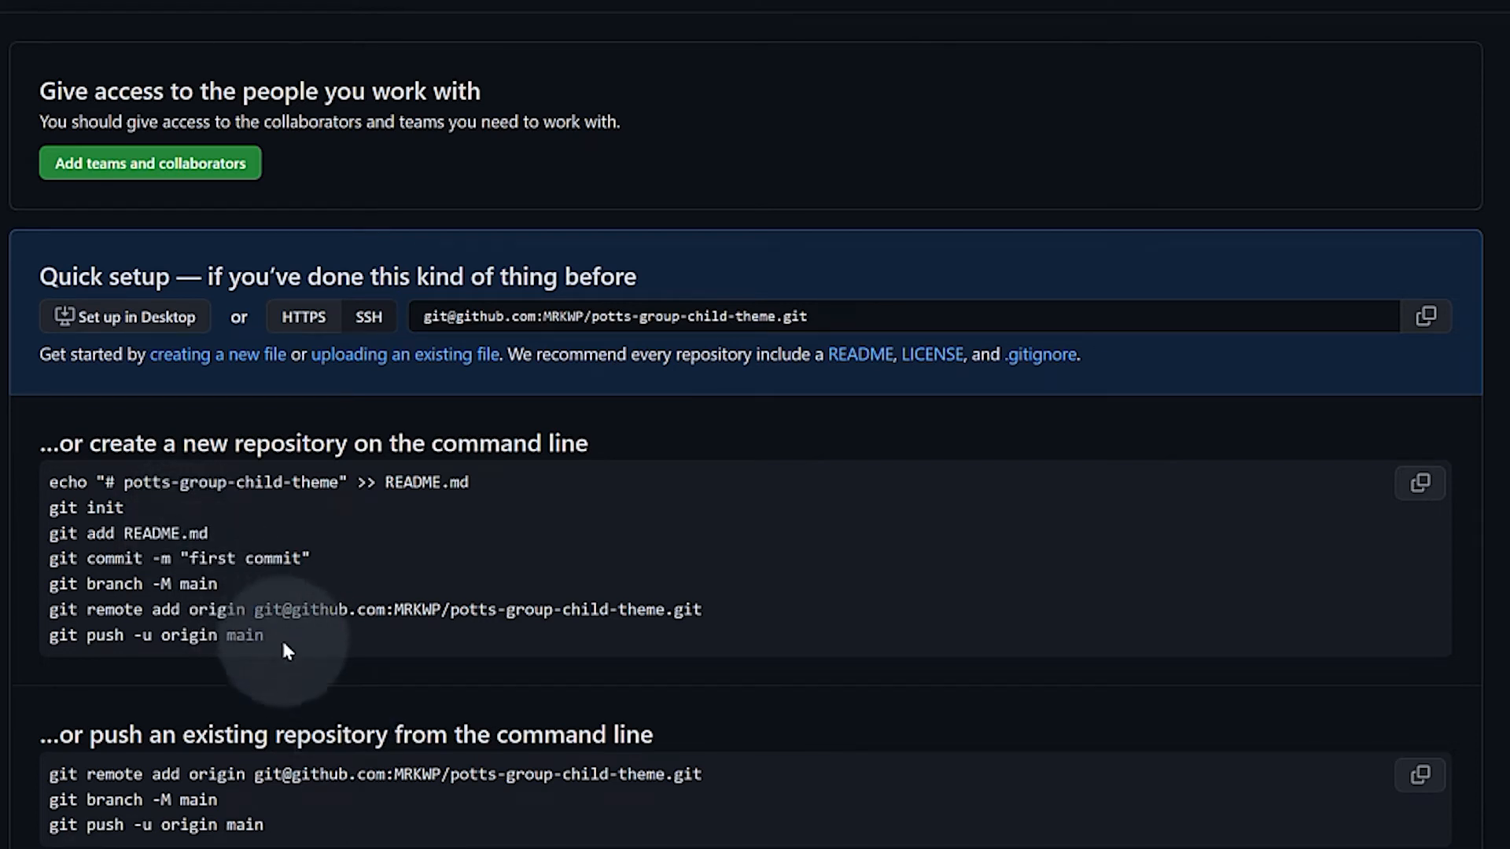
{"action": "left_click_drag", "start_coordinate": [283, 634], "coordinate": [36, 508]}
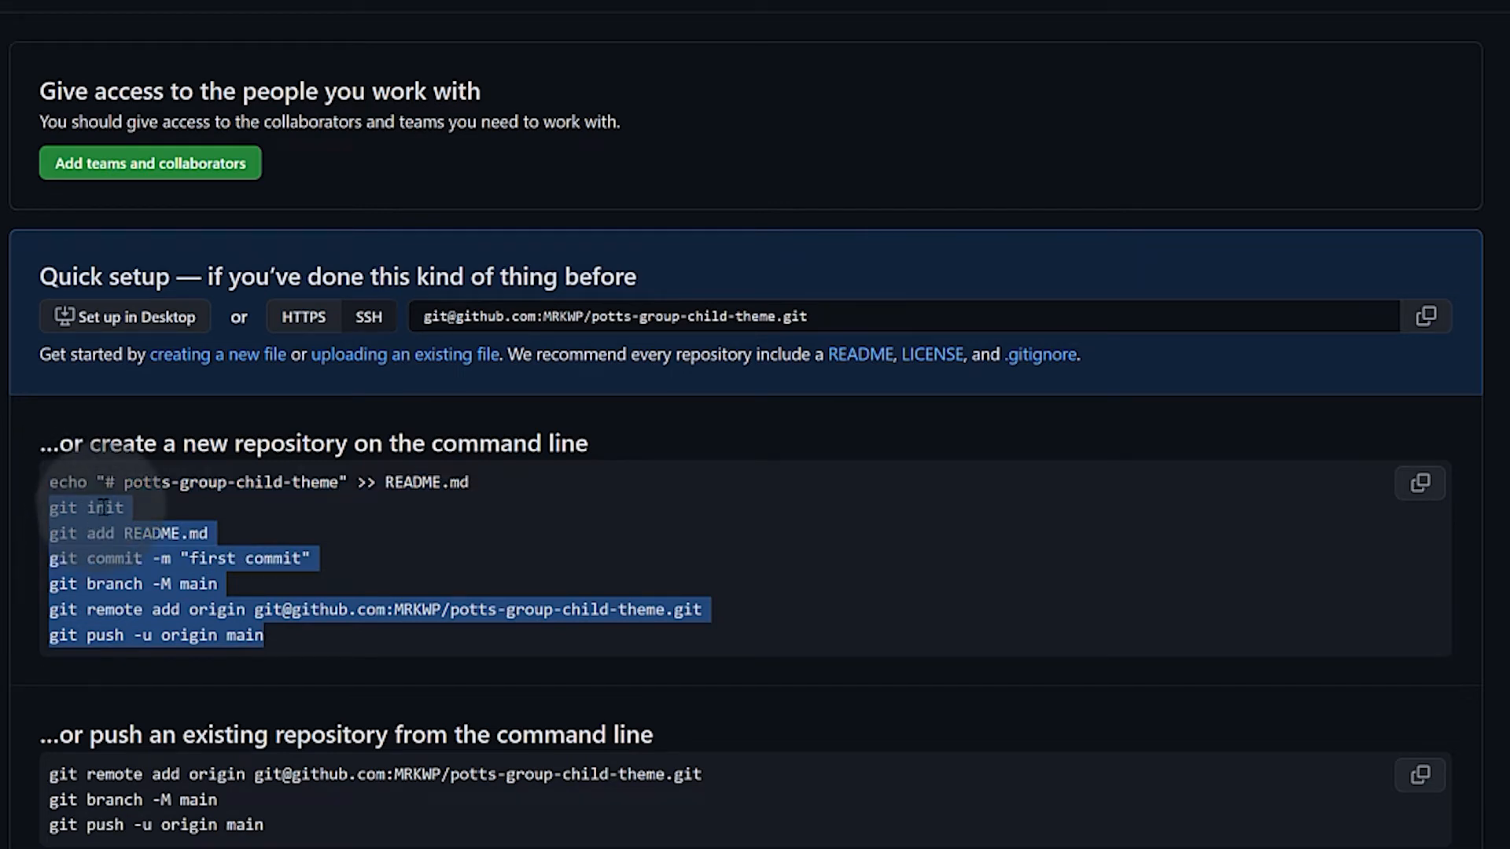
{"action": "triple_click", "coordinate": [104, 507]}
{"action": "key", "text": "ctrl+c"}
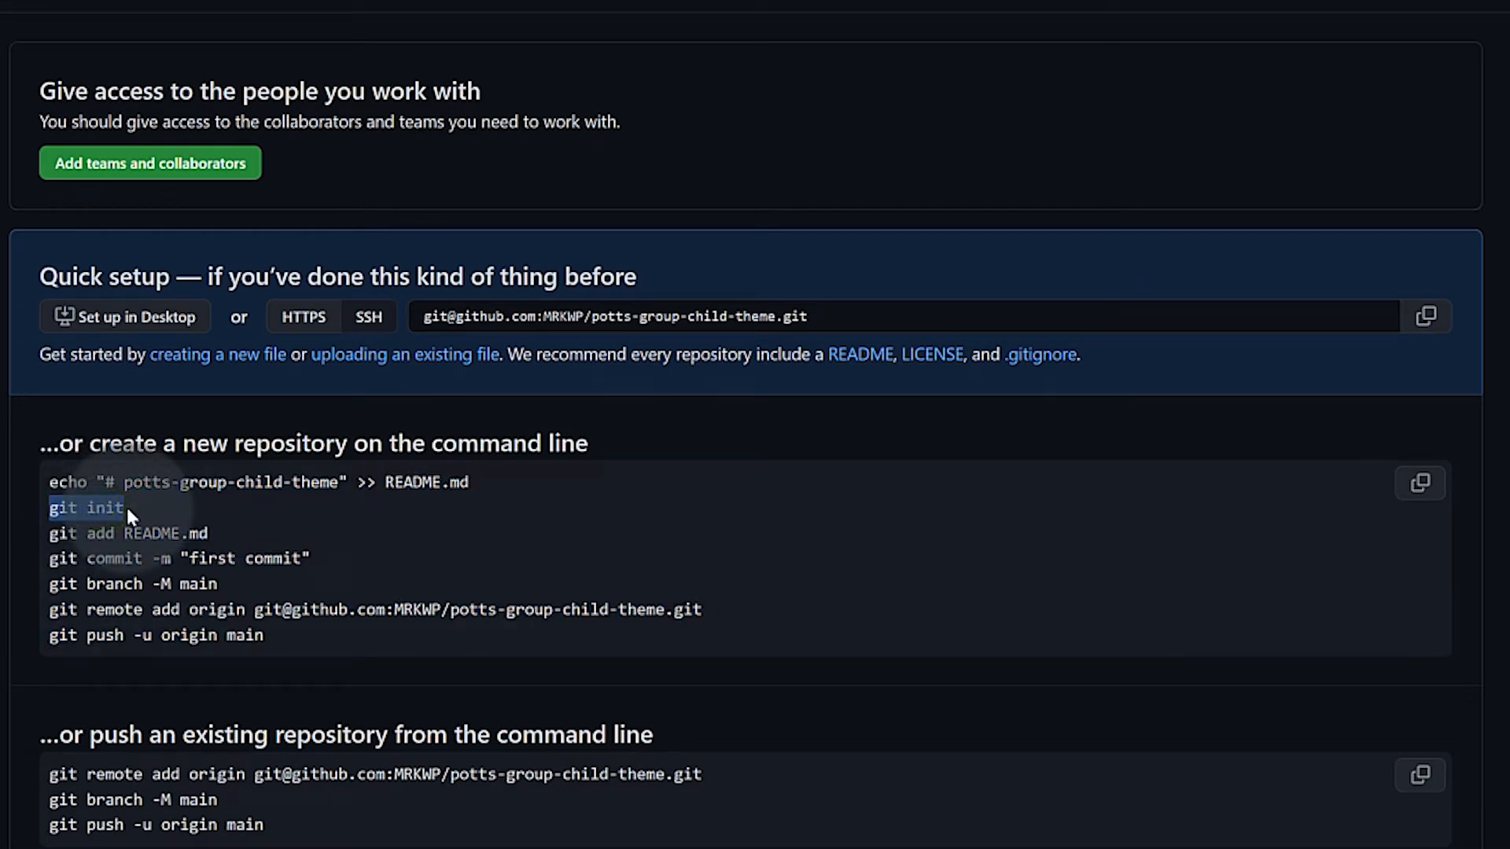
{"action": "key", "text": "alt+Tab"}
{"action": "key", "text": "ctrl+v"}
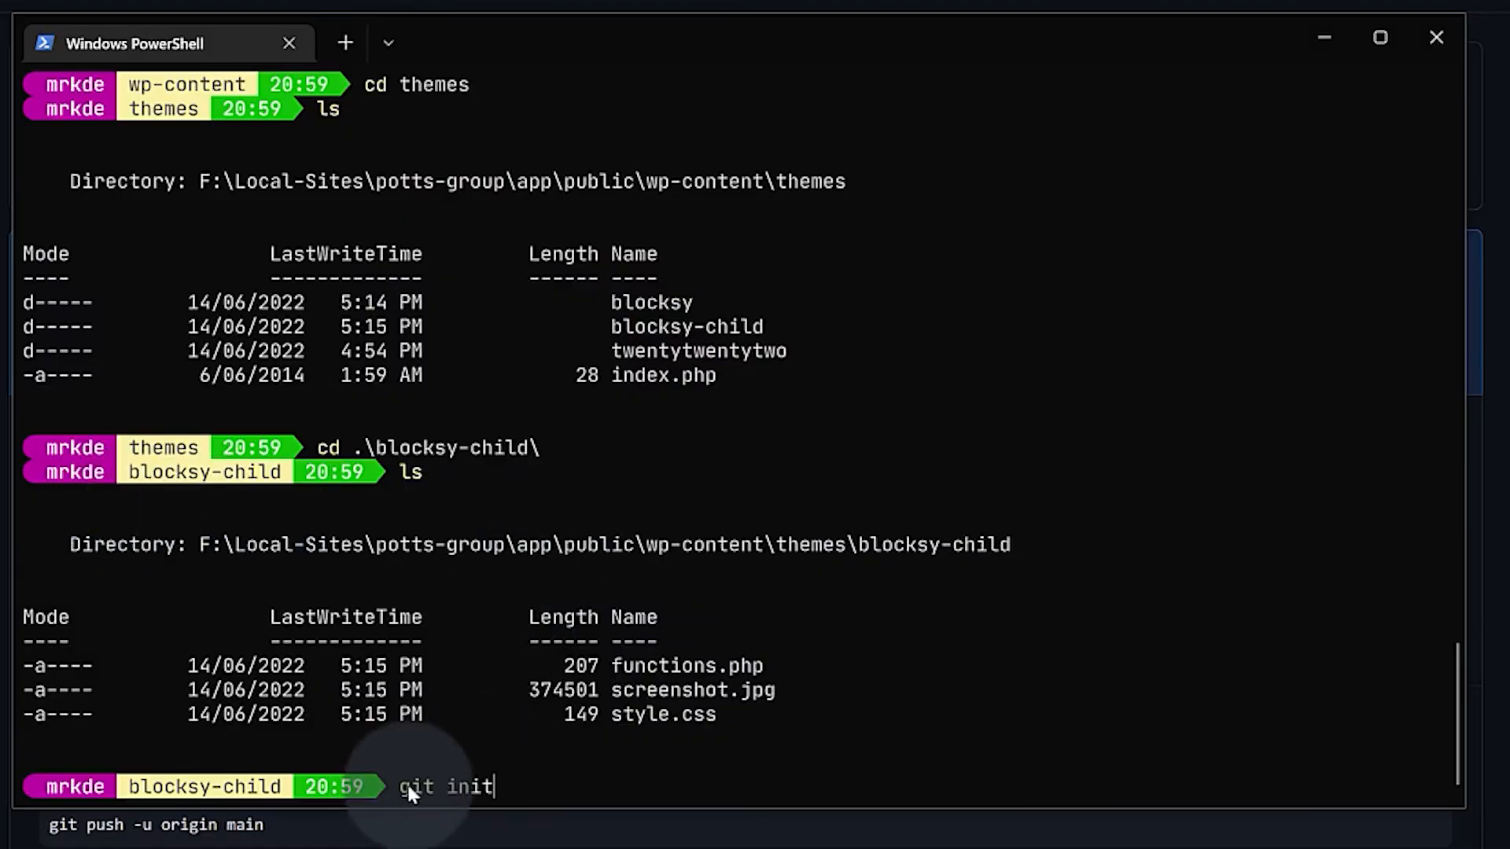
{"action": "key", "text": "Return"}
Stage all files and commit them as 'Added the initial setup of Blocky Child Theme'
{"action": "type", "text": "git add ."}
{"action": "key", "text": "Return"}
{"action": "type", "text": "git commit -a"}
{"action": "key", "text": "Return"}
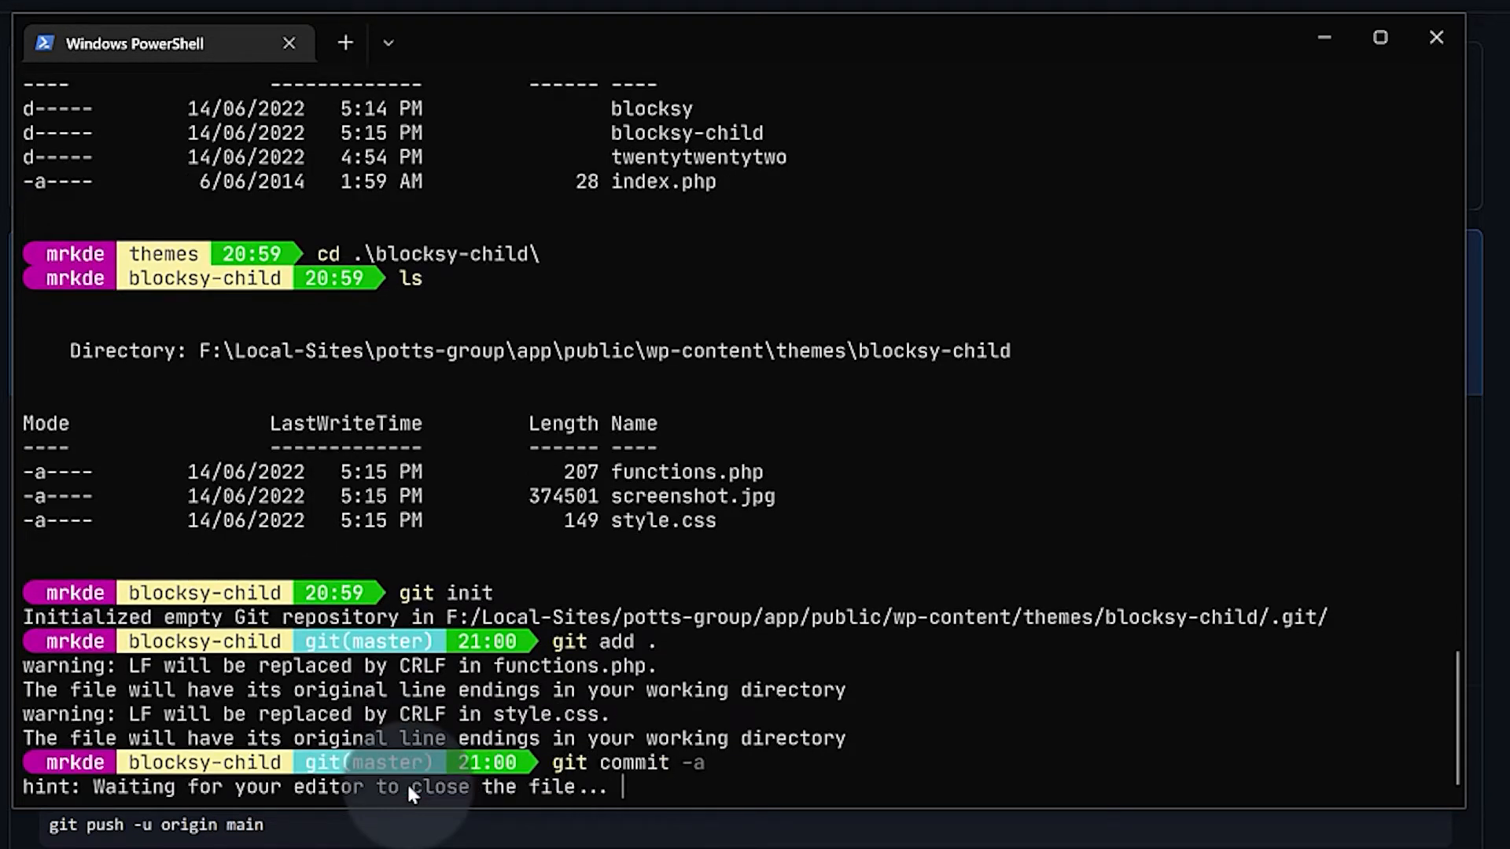
{"action": "type", "text": "iAdded the init"}
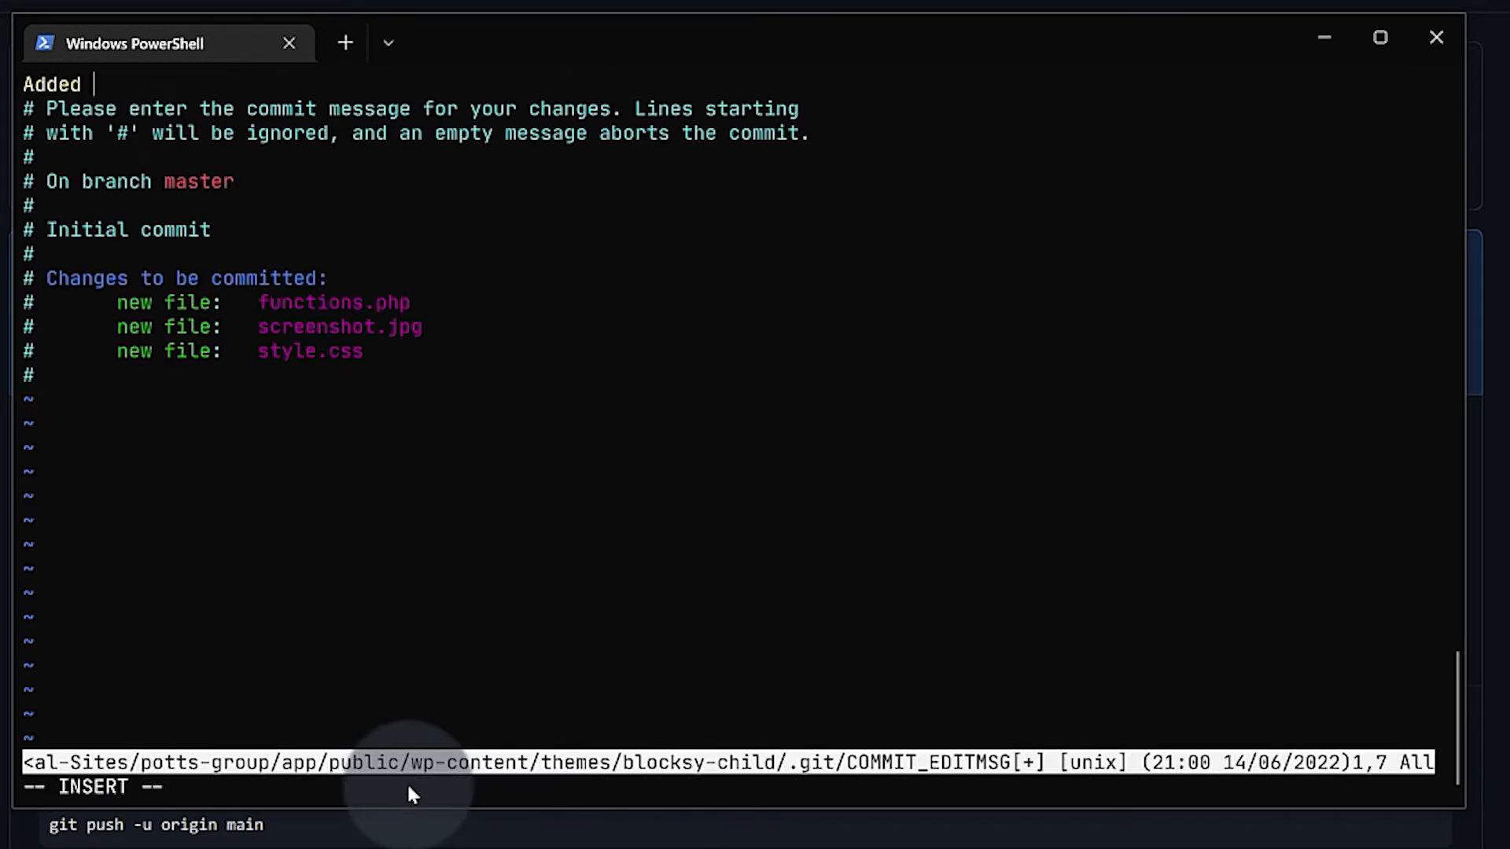
{"action": "key", "text": "BackSpace"}
{"action": "type", "text": "itial setup of Blocky Child Theme"}
{"action": "key", "text": "Return"}
{"action": "key", "text": "Escape"}
{"action": "type", "text": ":x"}
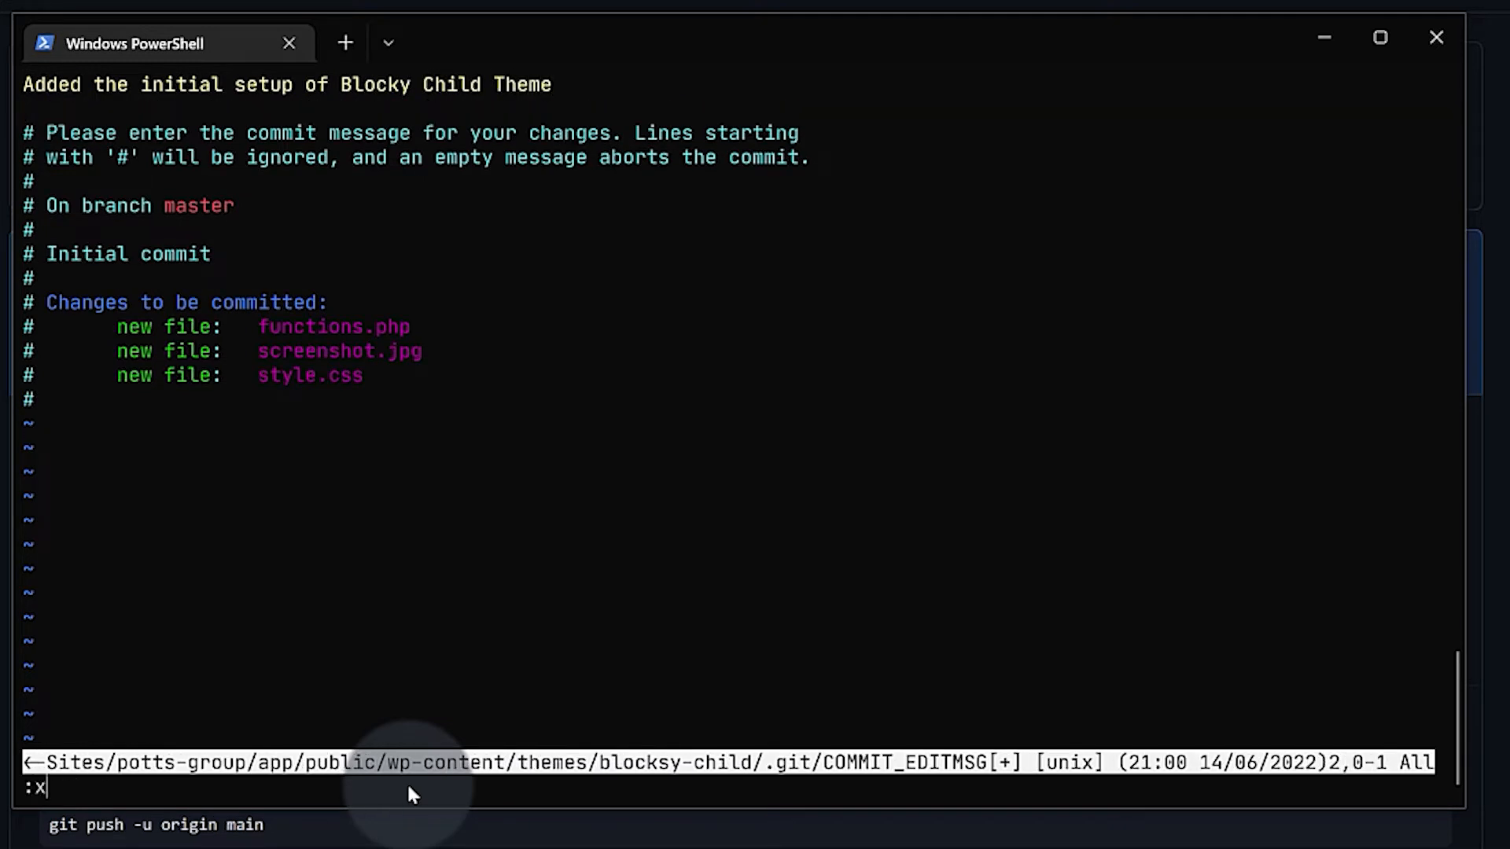
{"action": "key", "text": "Return"}
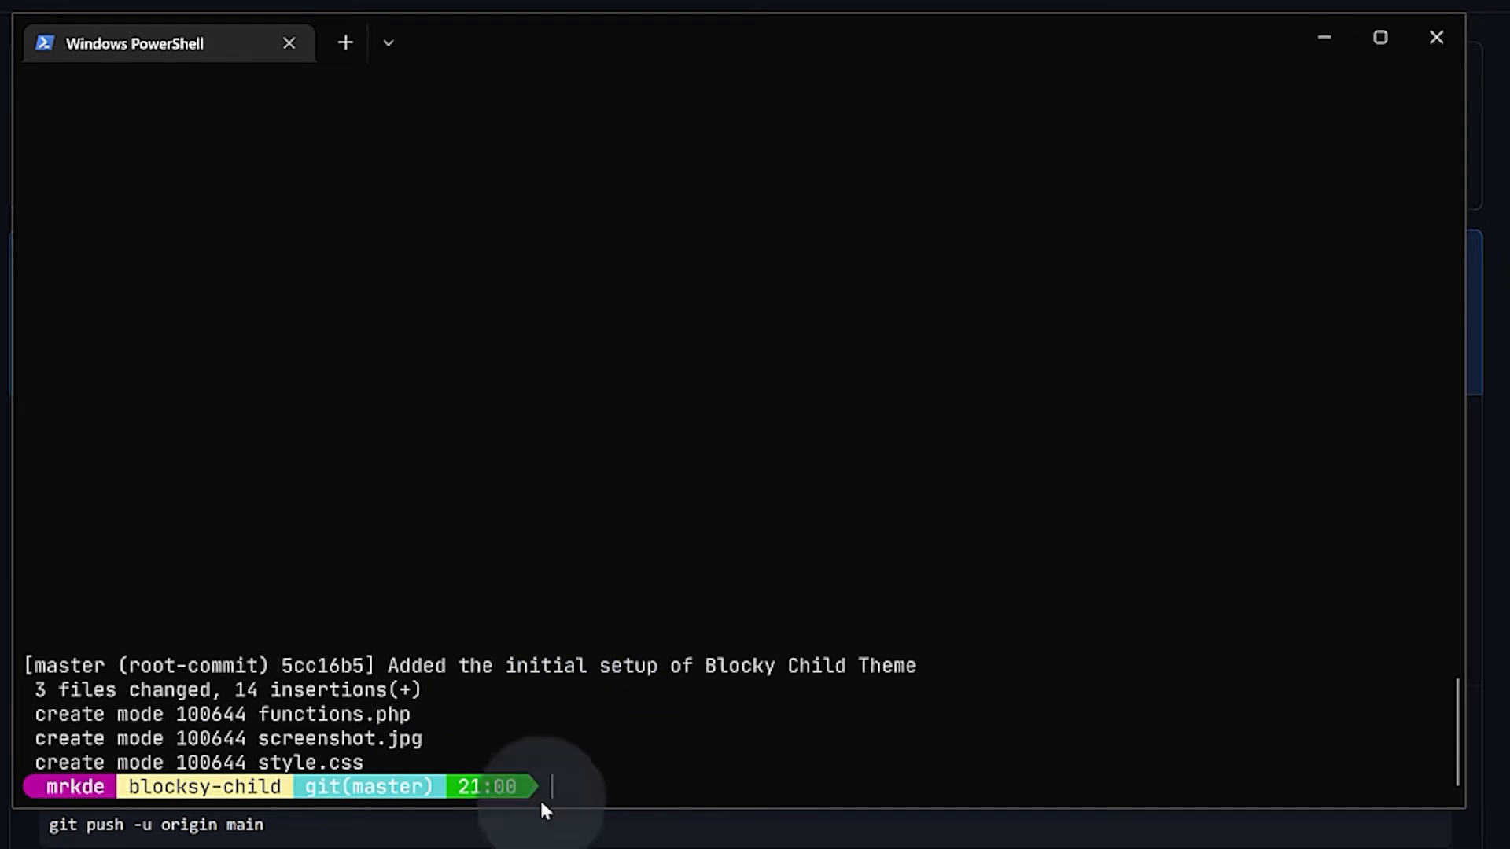
{"action": "key", "text": "alt+Tab"}
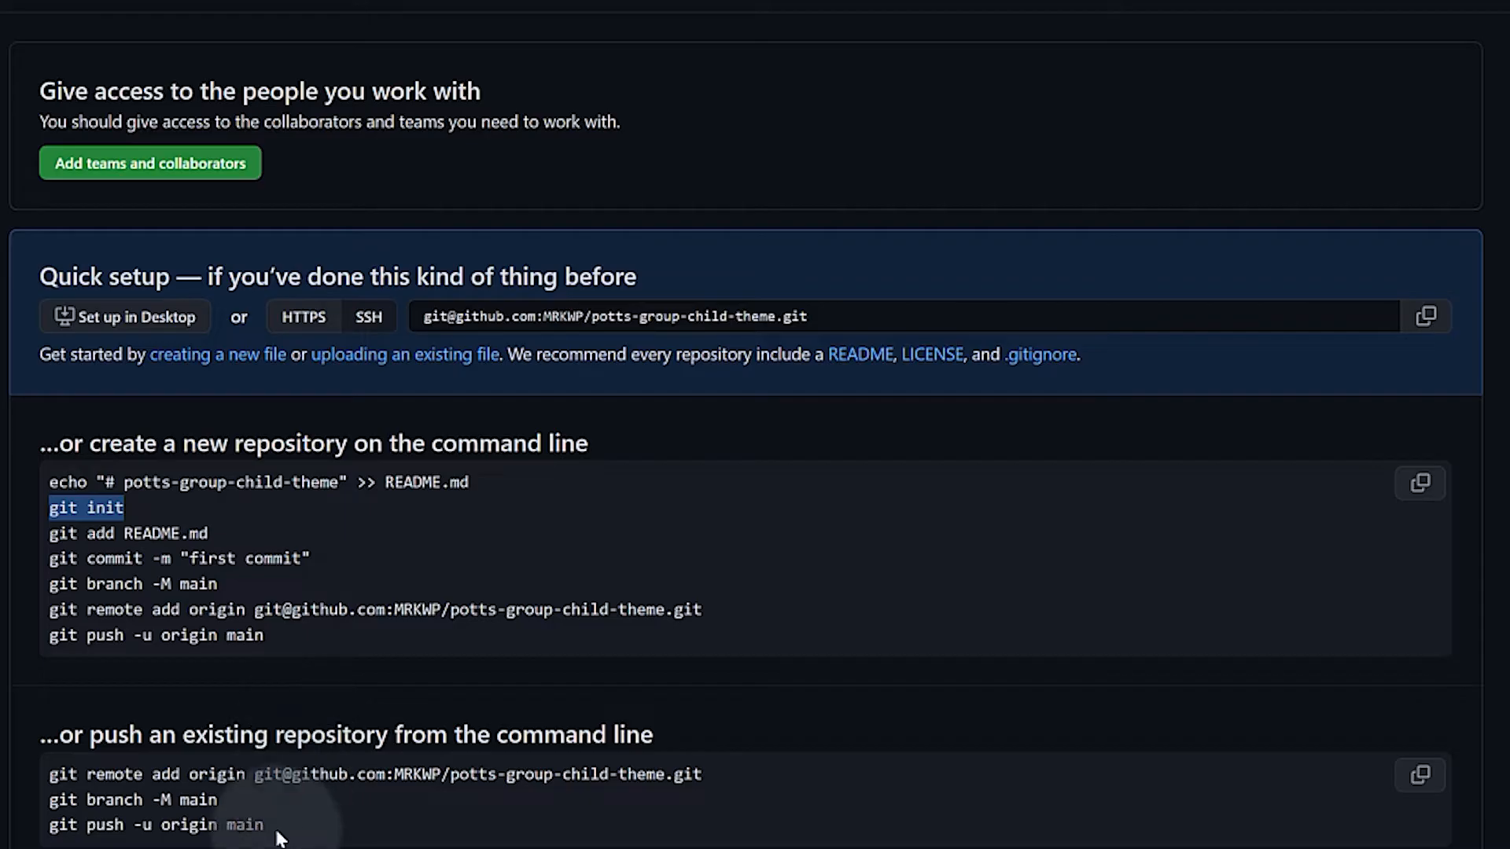
{"action": "left_click_drag", "start_coordinate": [220, 583], "coordinate": [50, 592]}
{"action": "key", "text": "ctrl+c"}
Rename the branch to main and add the GitHub repository as remote origin
{"action": "key", "text": "alt+Tab"}
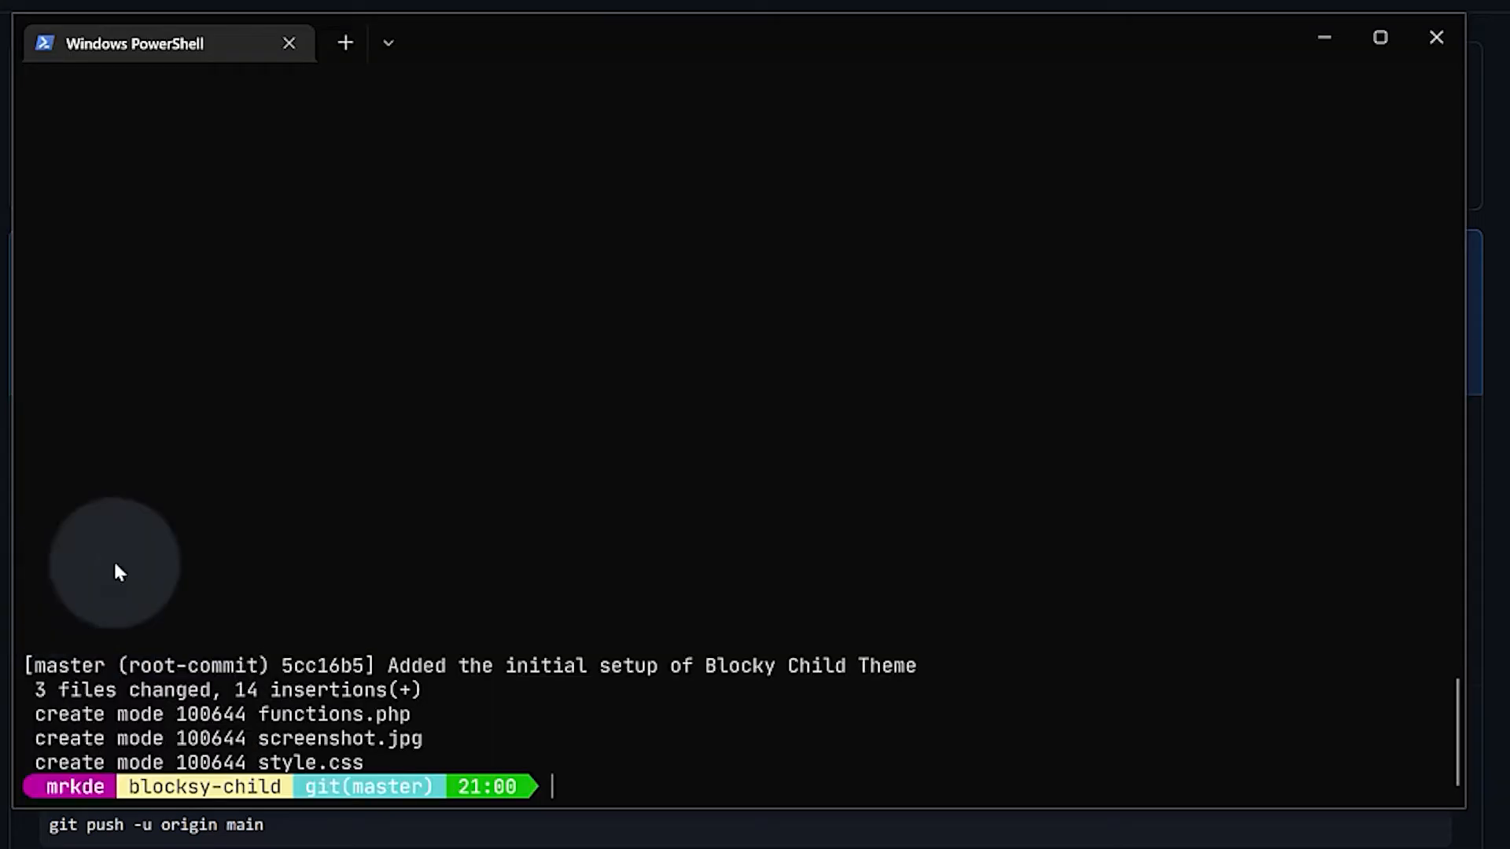
{"action": "key", "text": "ctrl+v"}
{"action": "key", "text": "Return"}
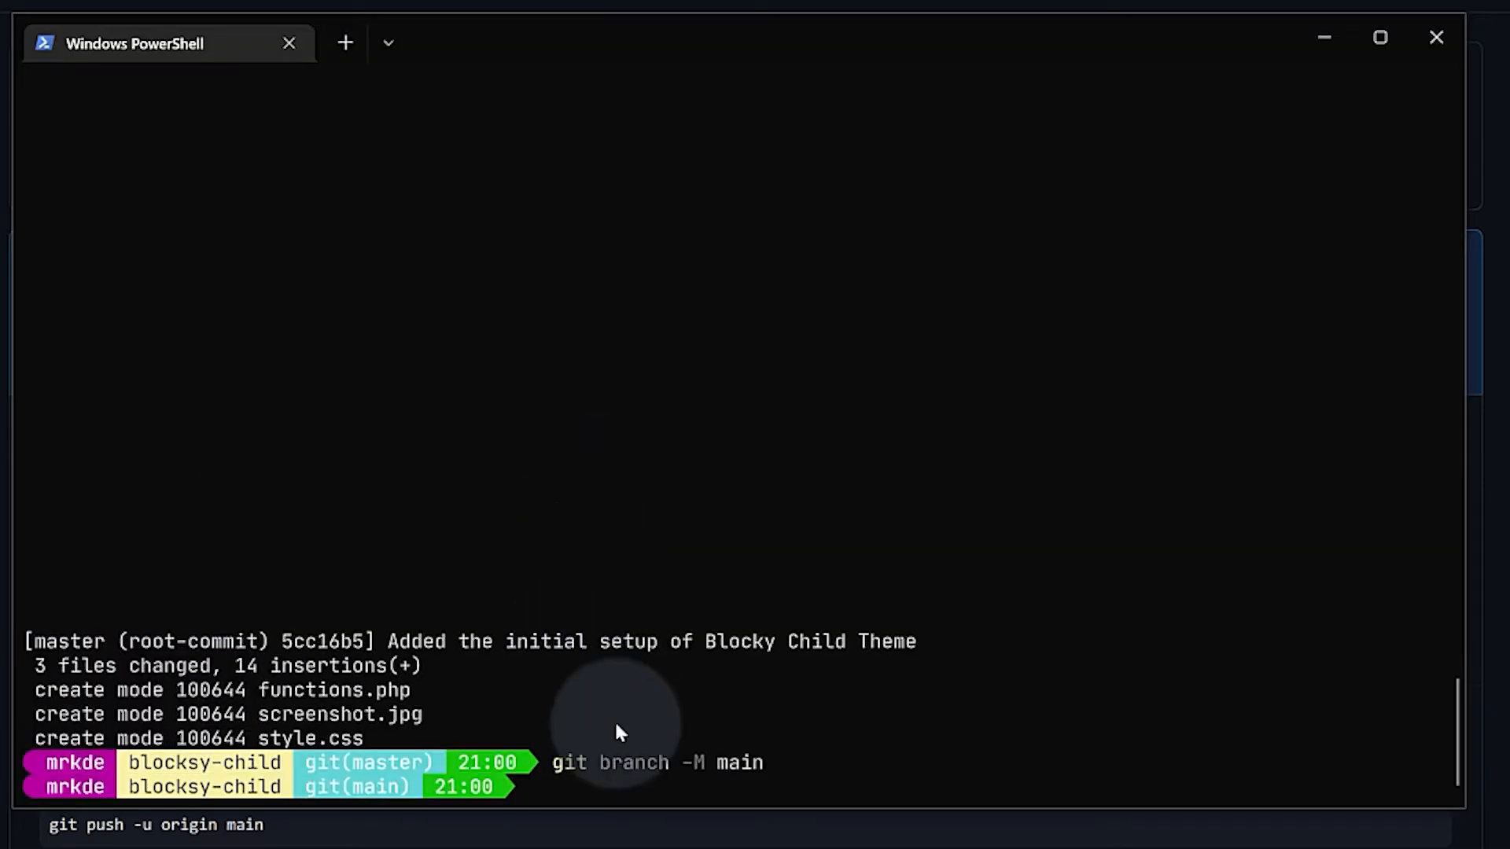
{"action": "key", "text": "alt+Tab"}
{"action": "left_click_drag", "start_coordinate": [718, 610], "coordinate": [31, 621]}
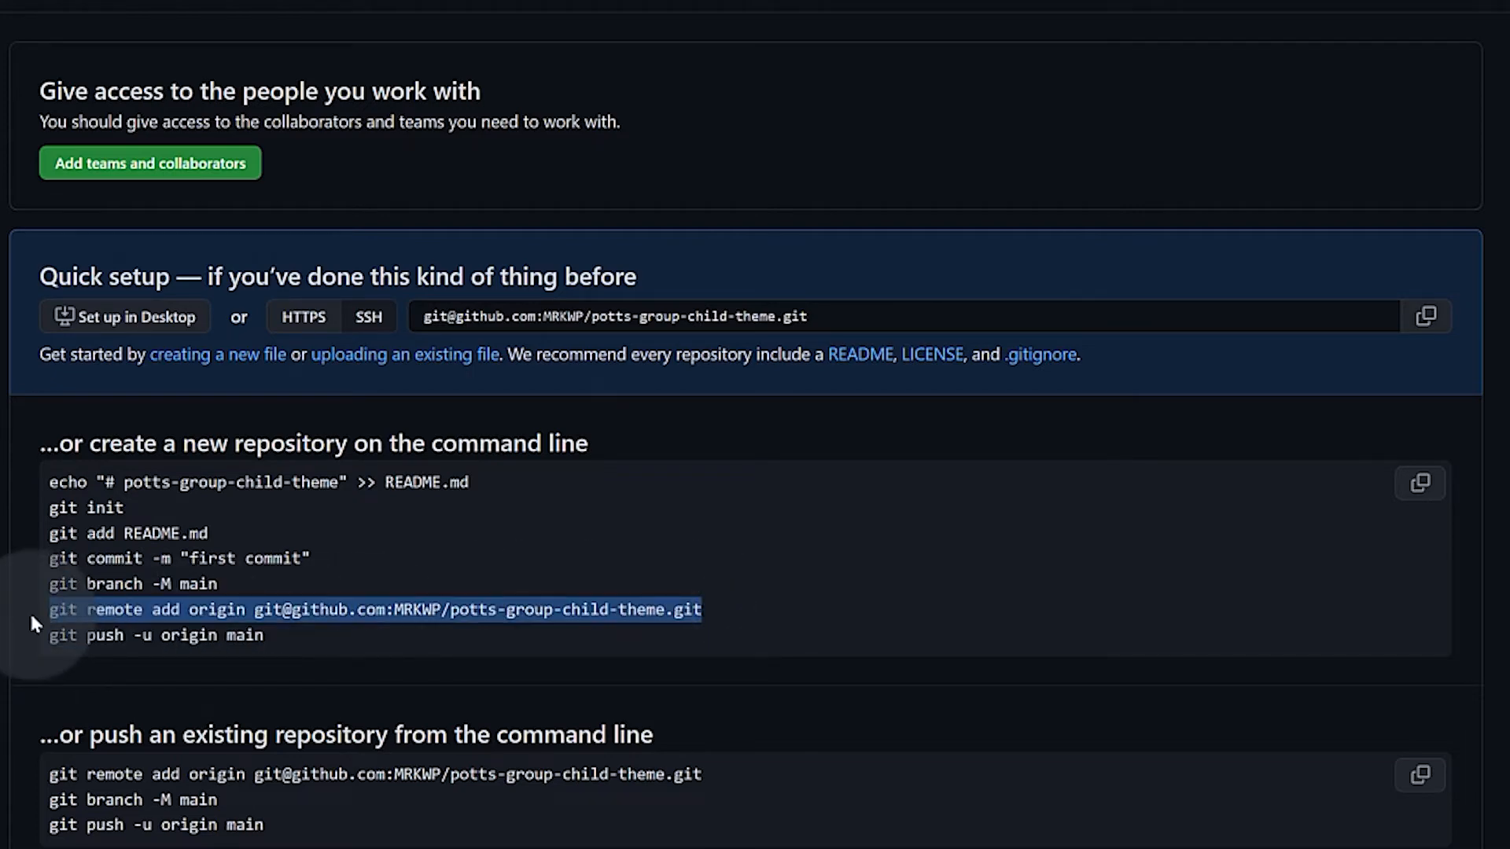
{"action": "key", "text": "ctrl+c"}
{"action": "key", "text": "alt+Tab"}
{"action": "key", "text": "ctrl+v"}
{"action": "key", "text": "Return"}
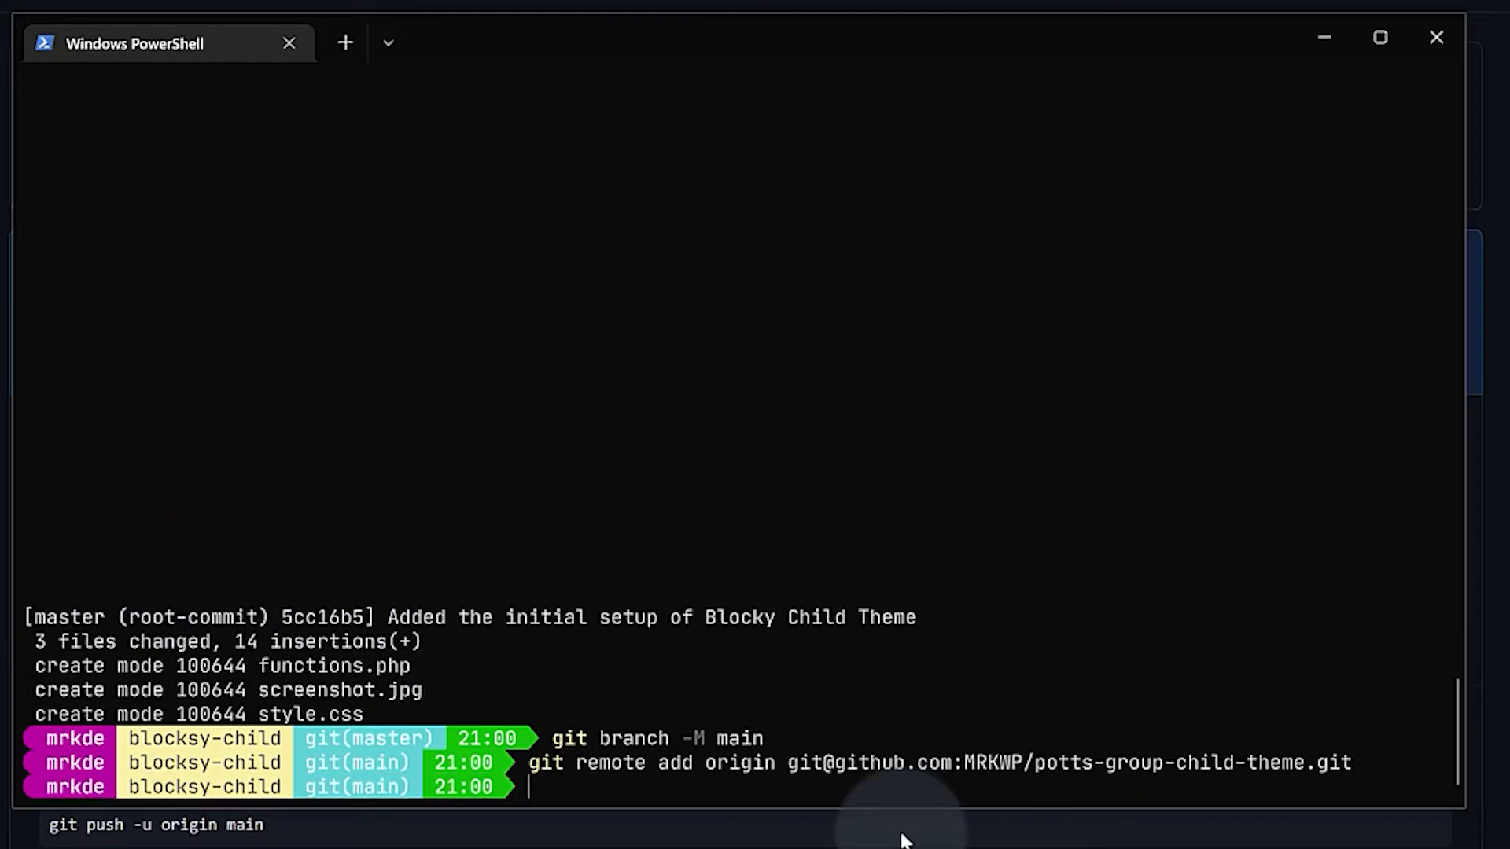
Push main to GitHub with git push -u origin main, then confirm a clean git status
{"action": "key", "text": "alt+Tab"}
{"action": "left_click_drag", "start_coordinate": [271, 635], "coordinate": [49, 638]}
{"action": "key", "text": "ctrl+c"}
{"action": "key", "text": "alt+Tab"}
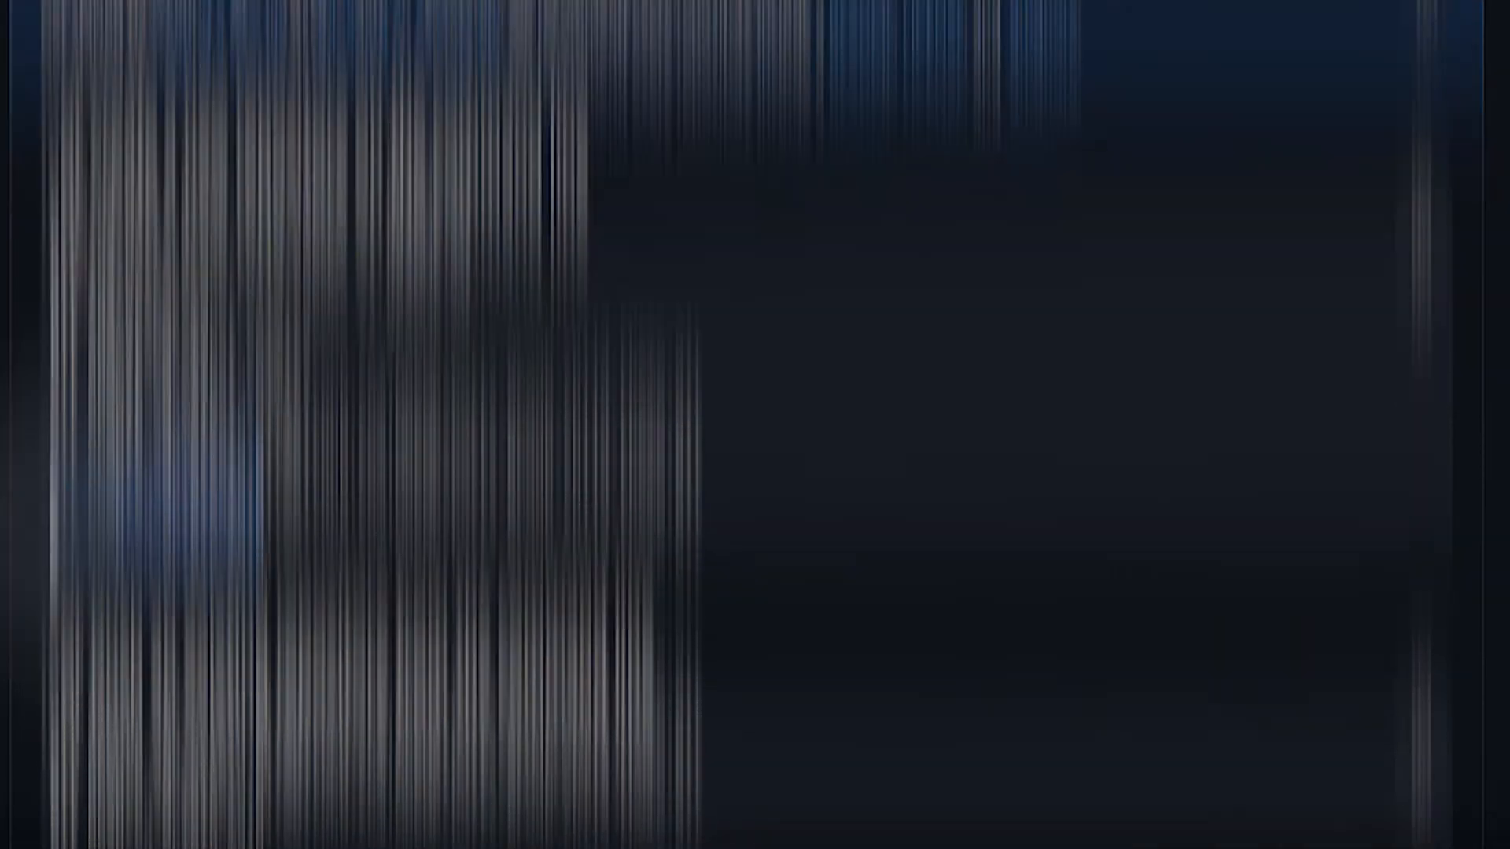
{"action": "key", "text": "ctrl+v"}
{"action": "key", "text": "Return"}
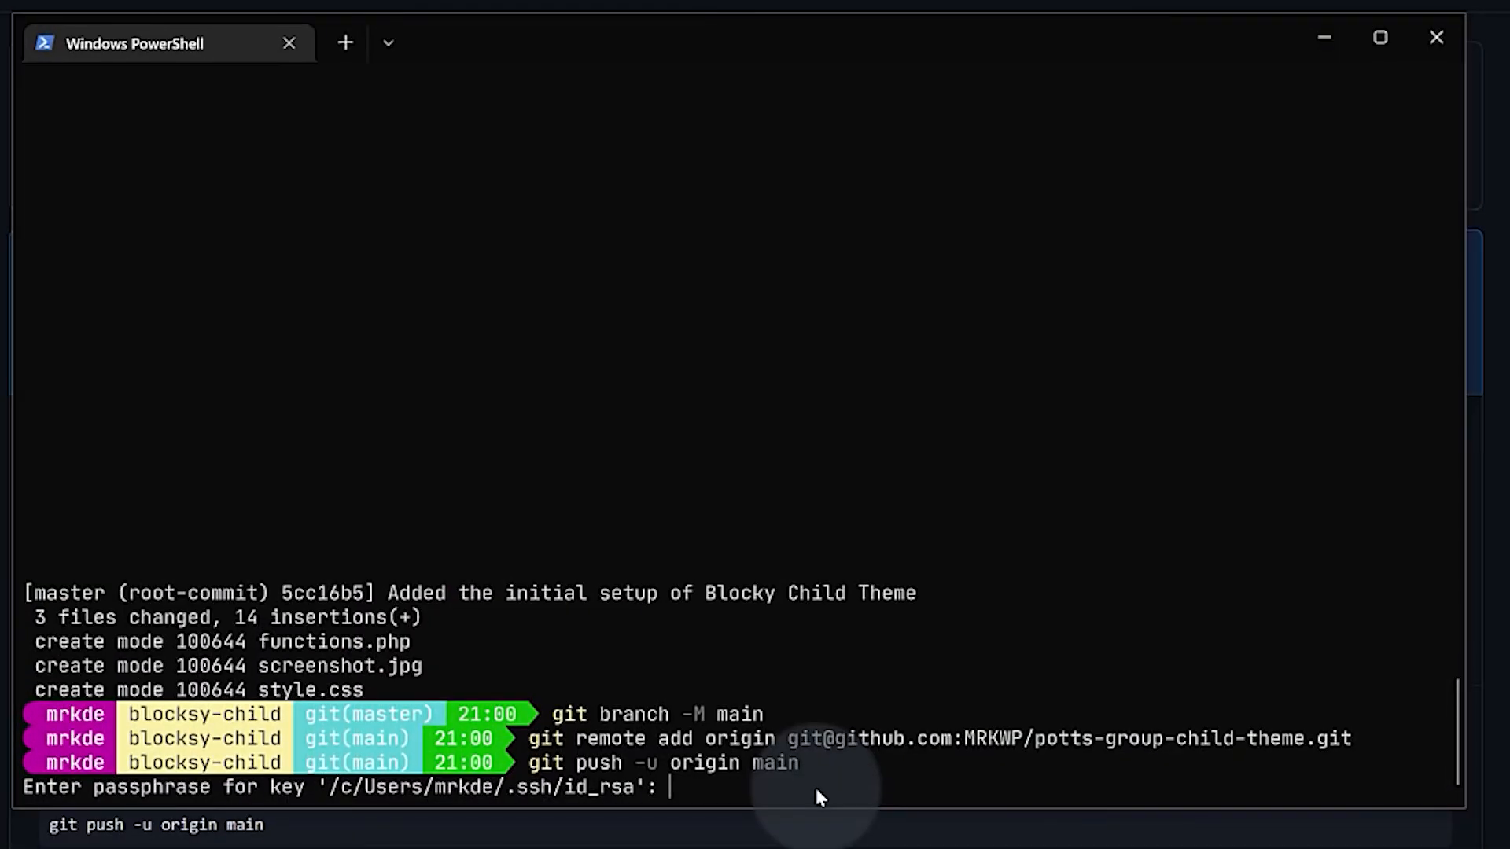
{"action": "key", "text": "Return"}
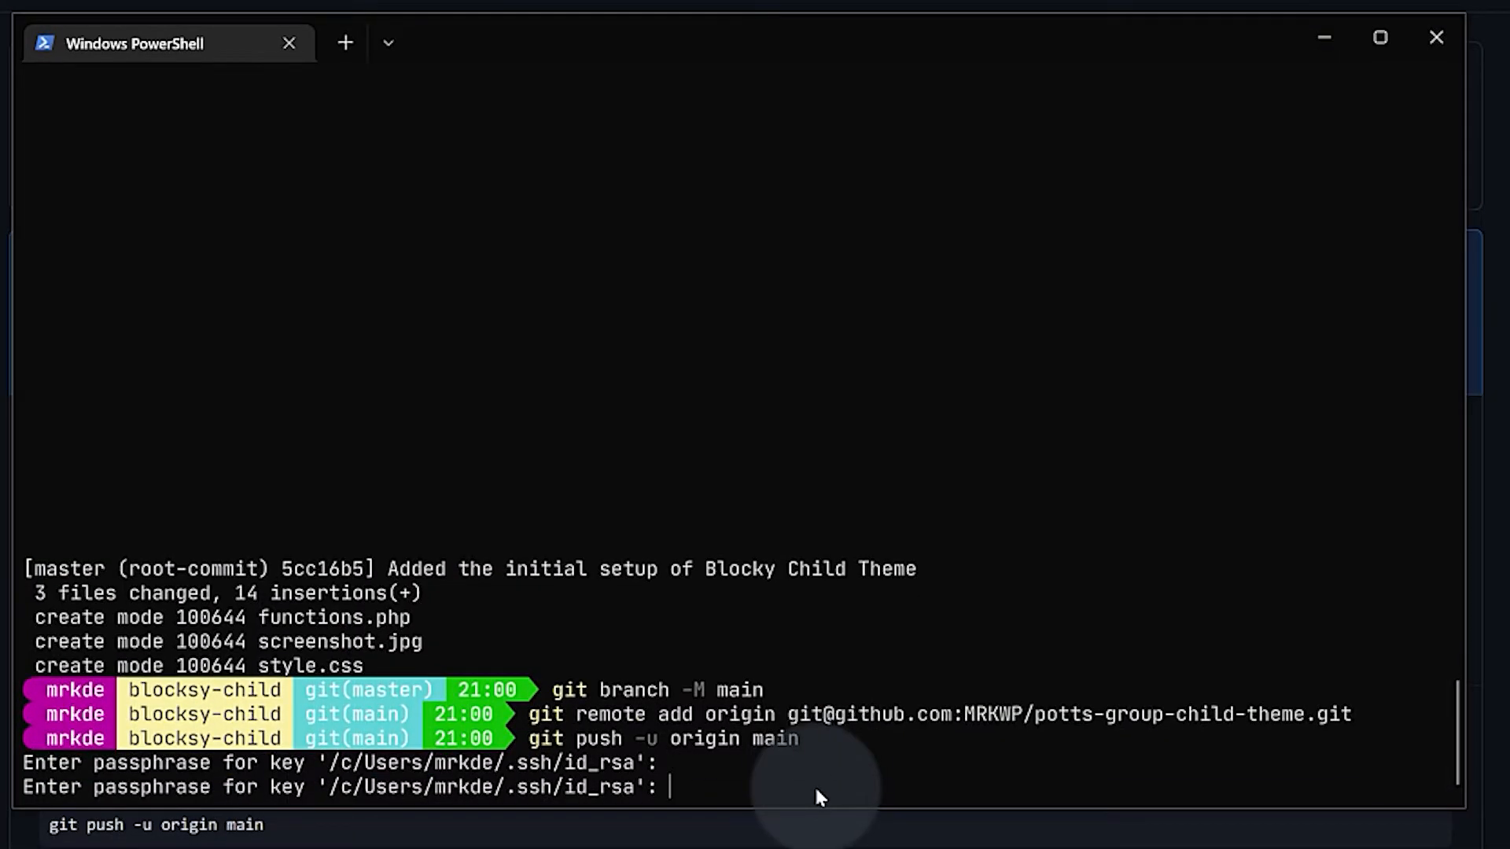
{"action": "key", "text": "Return"}
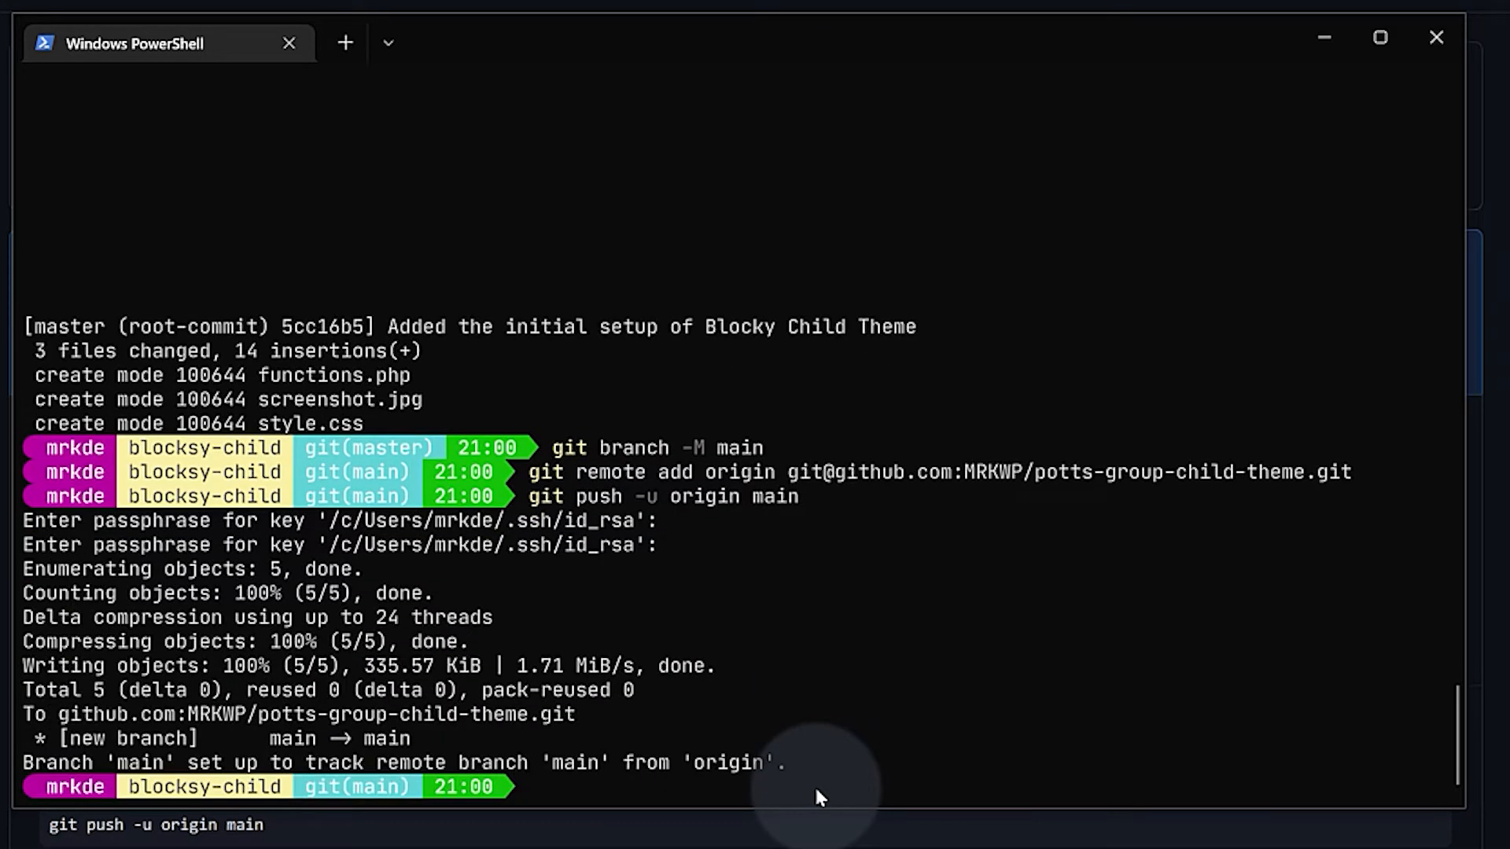
{"action": "type", "text": "git status"}
{"action": "key", "text": "Return"}
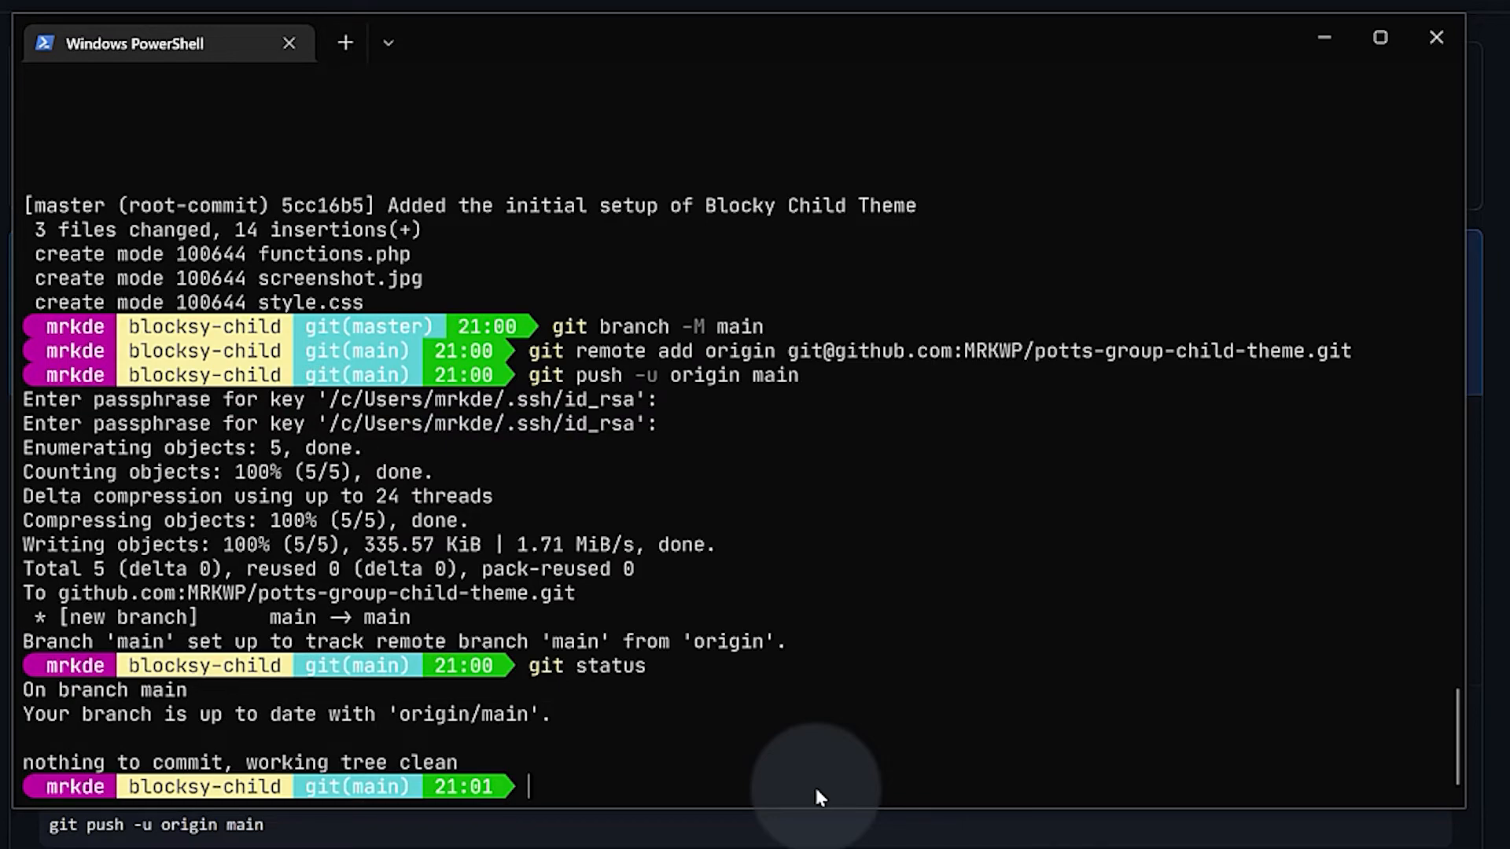
{"action": "key", "text": "alt+Tab"}
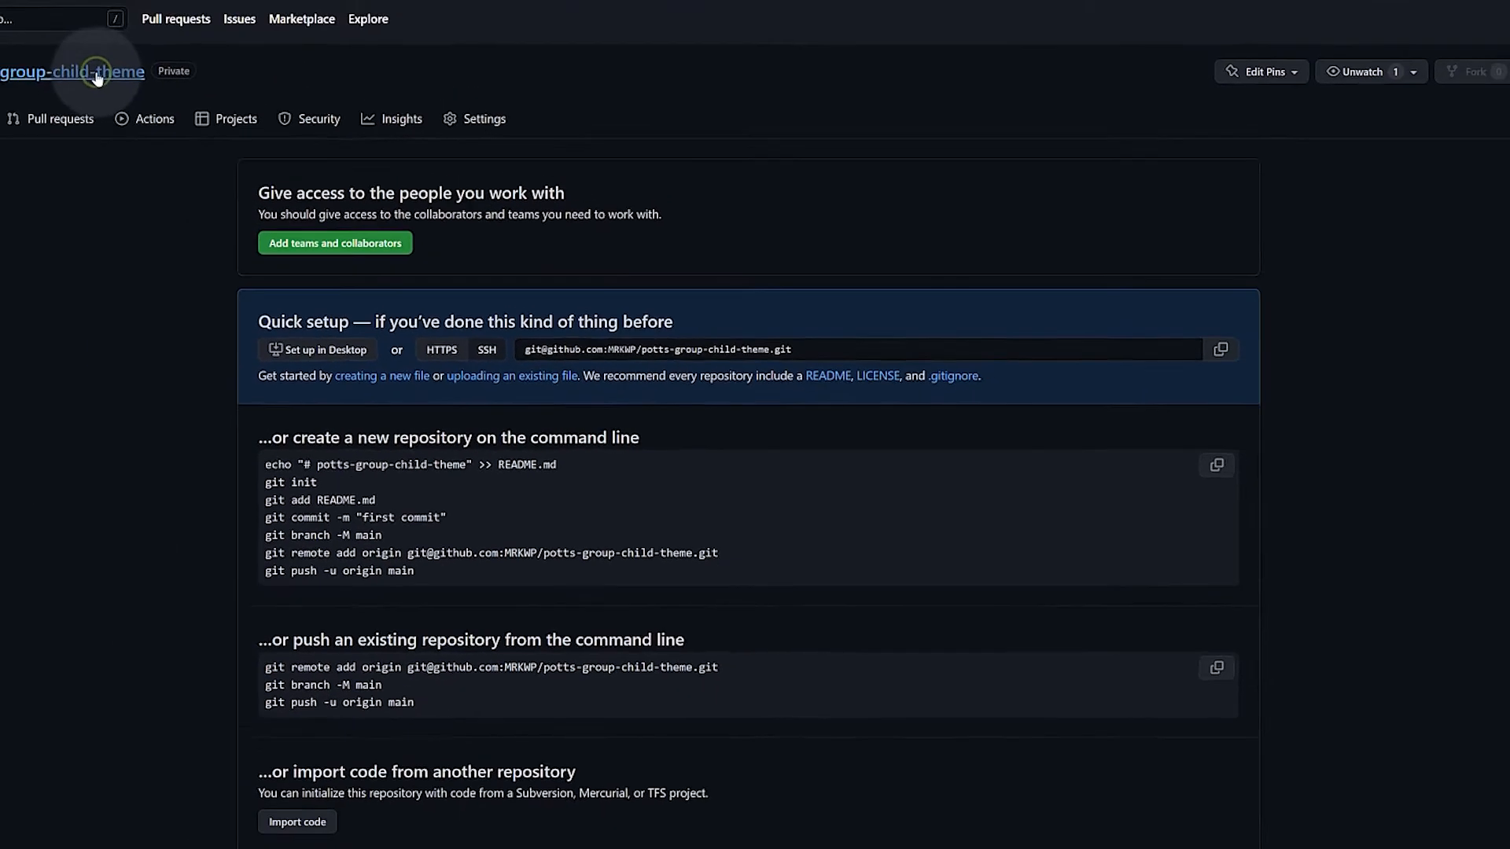
Add and commit a README file in the GitHub repository
{"action": "left_click", "coordinate": [96, 76]}
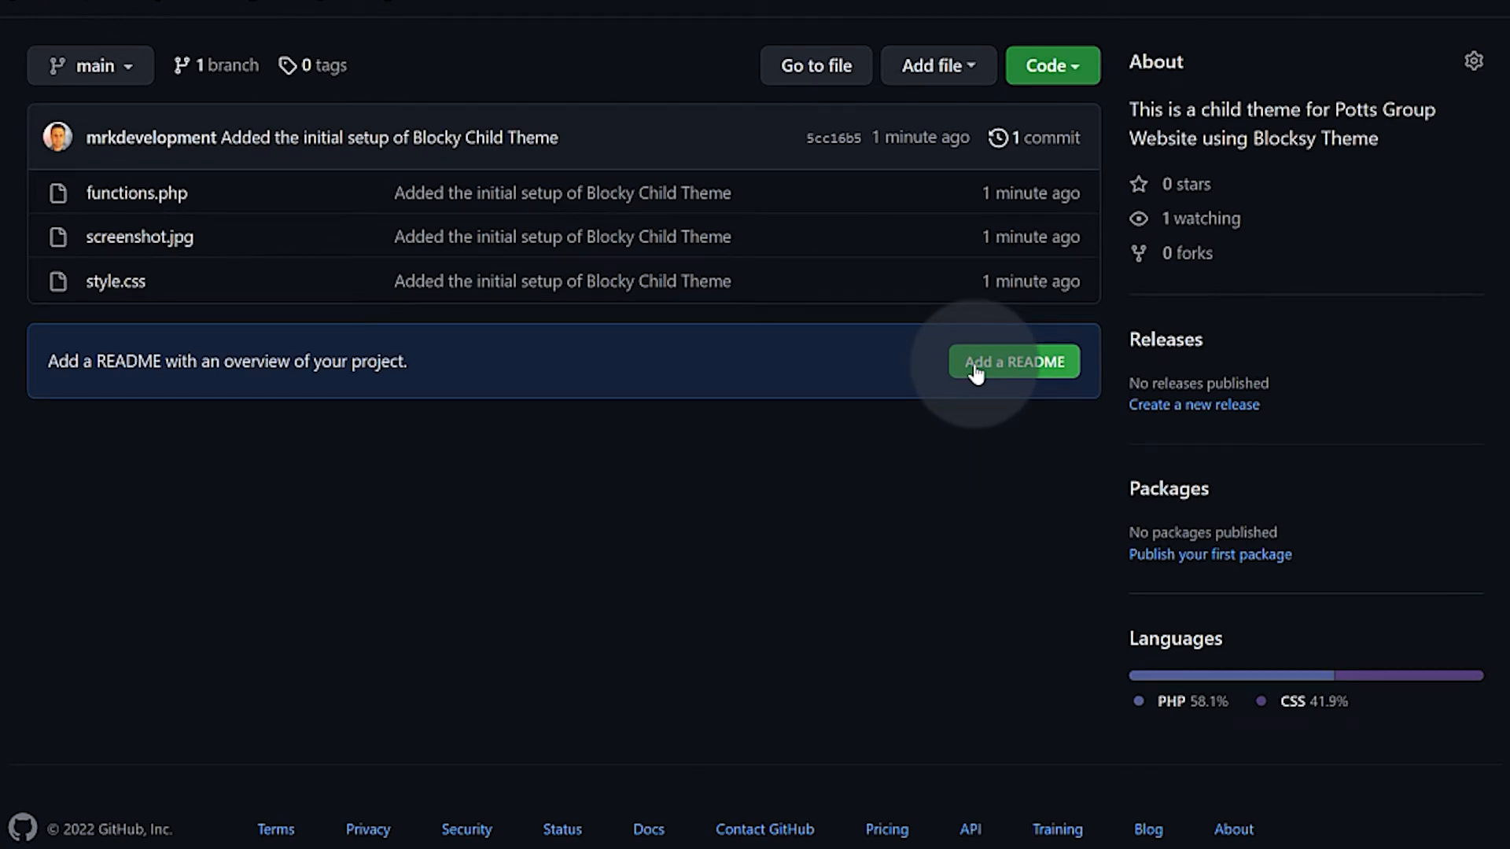
{"action": "left_click", "coordinate": [973, 364]}
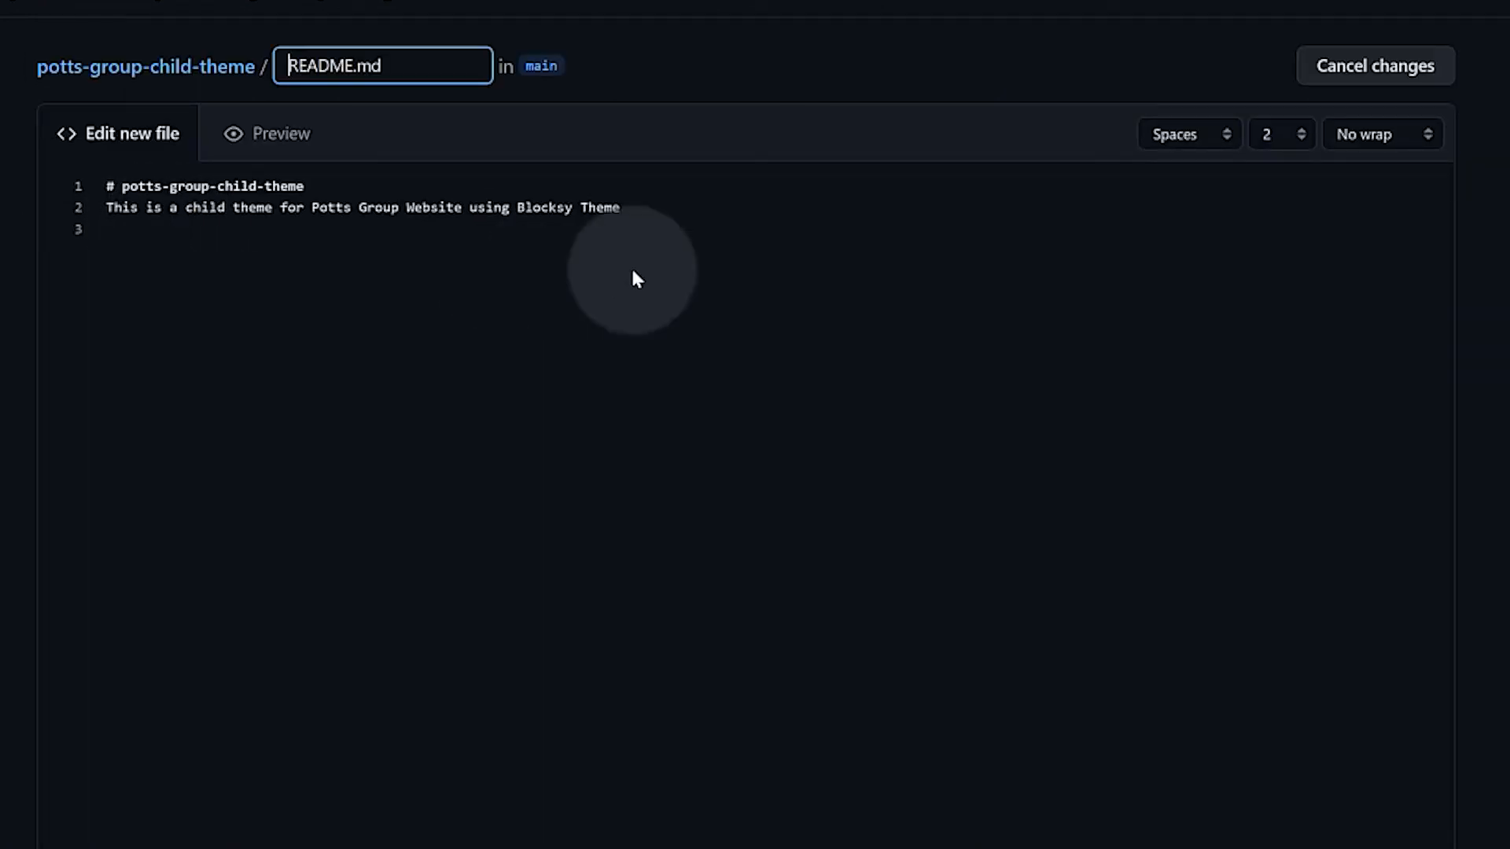
{"action": "scroll", "coordinate": [1077, 542], "scroll_direction": "down", "scroll_amount": 3}
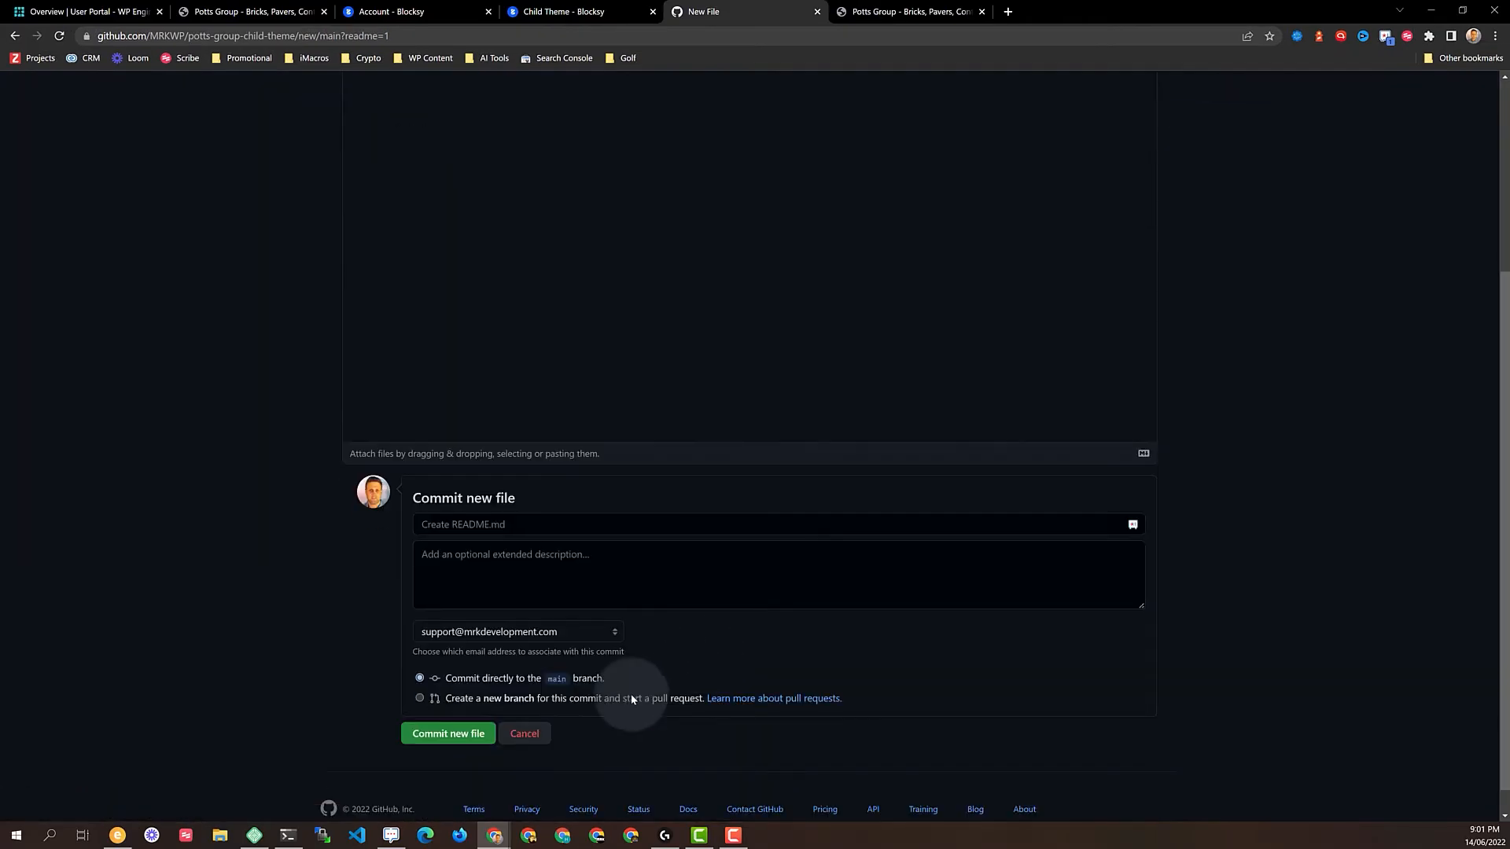
{"action": "left_click", "coordinate": [431, 734]}
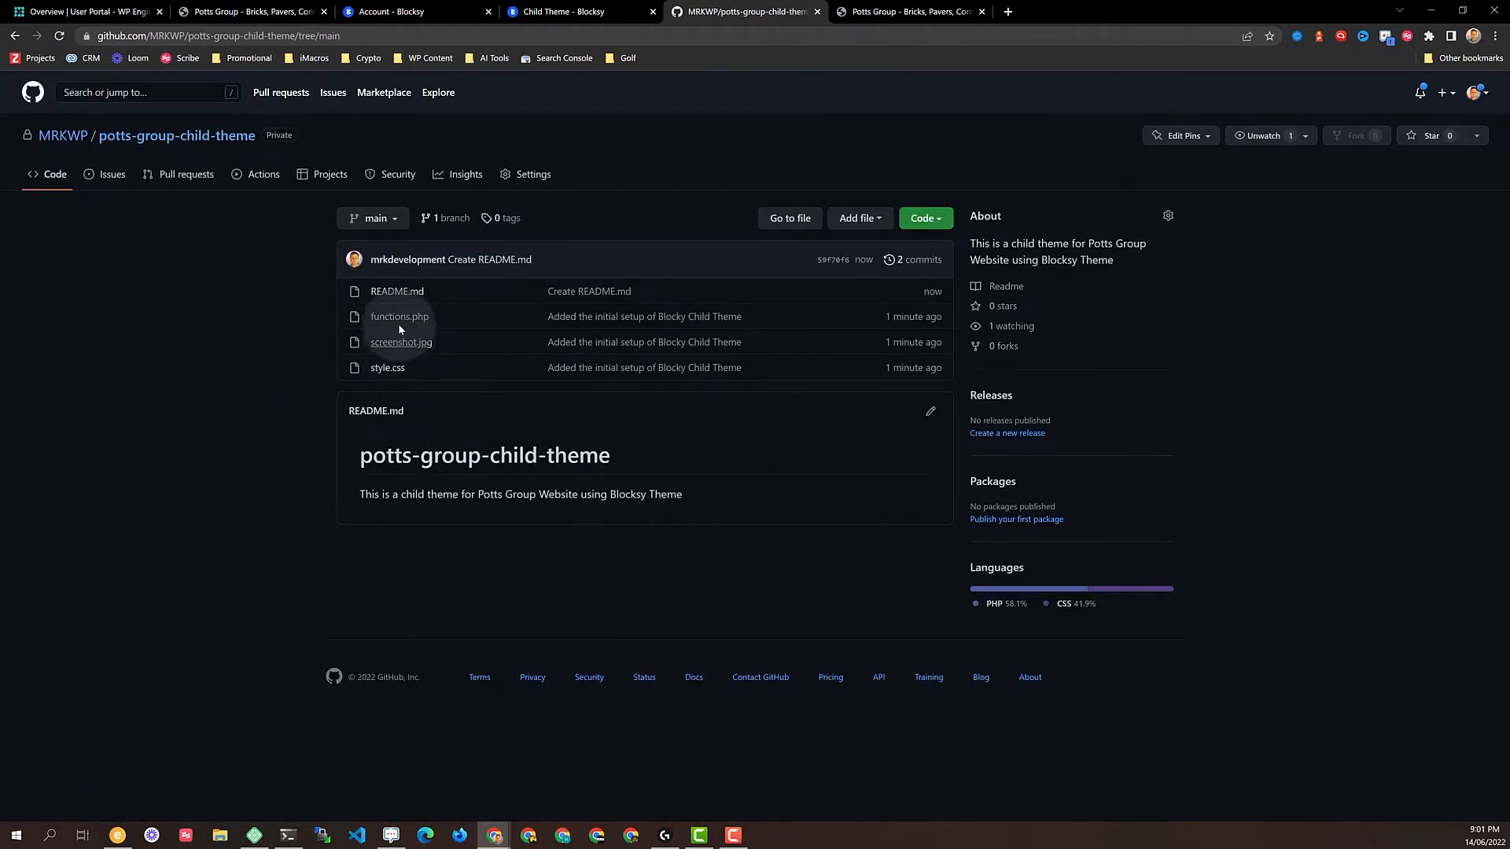
Pull the README into blocksy-child with git pull origin main and list the folder
{"action": "key", "text": "alt+Tab"}
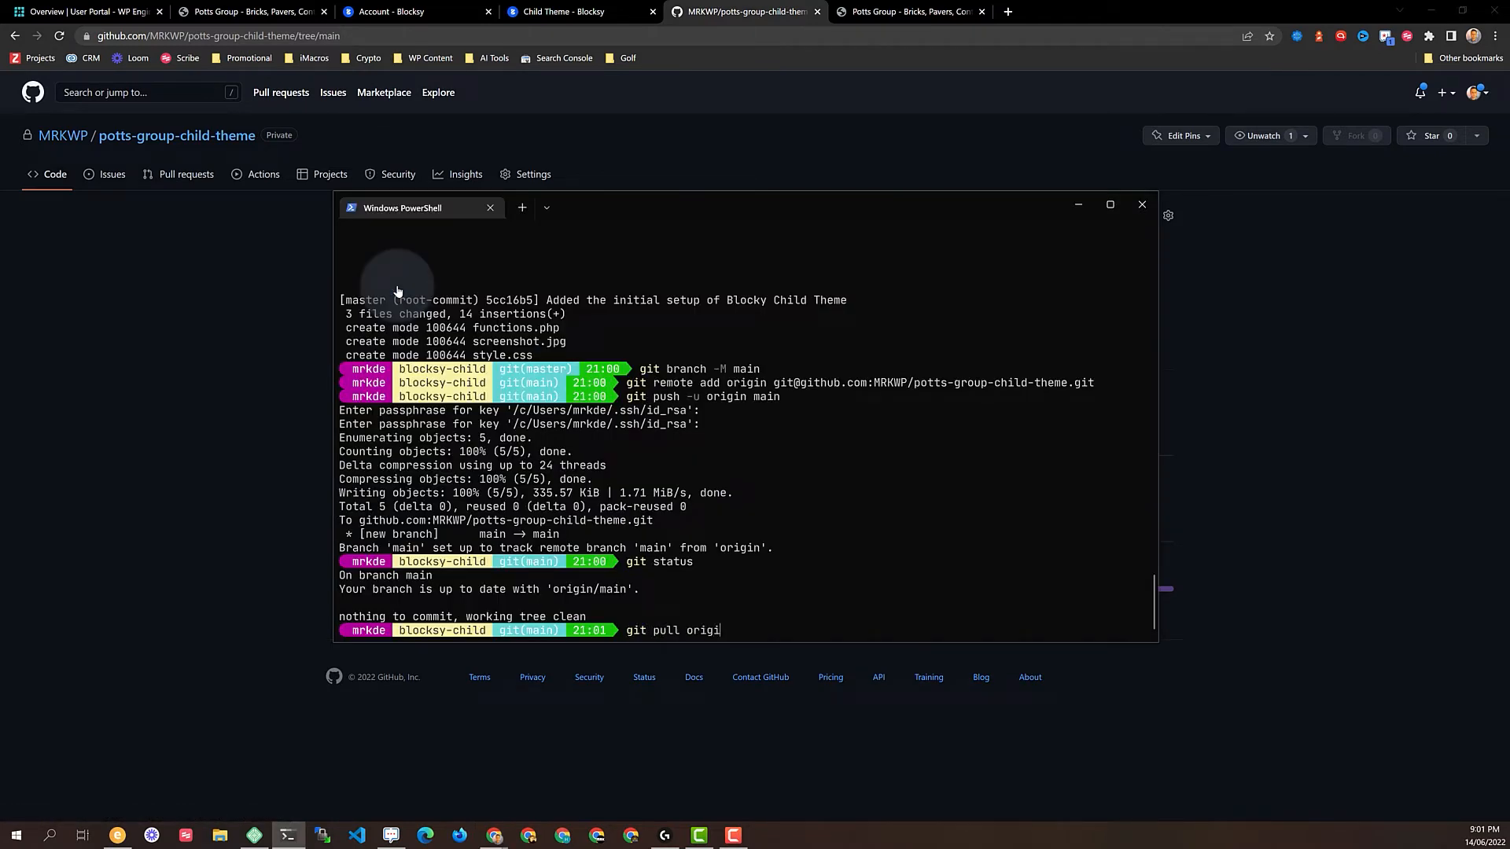
{"action": "type", "text": "ain"}
{"action": "key", "text": "Return"}
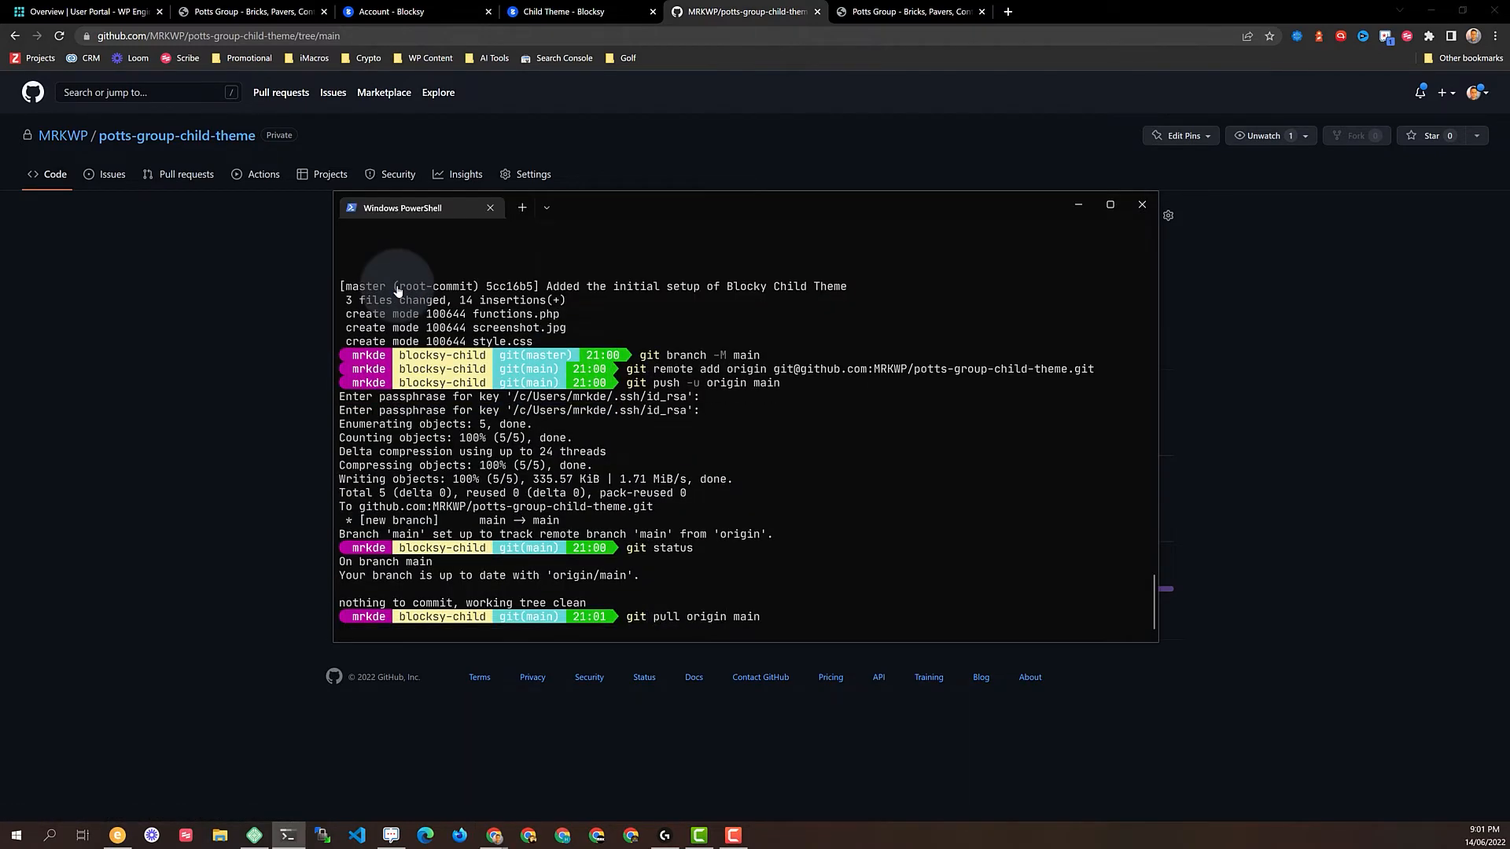
{"action": "key", "text": "Return"}
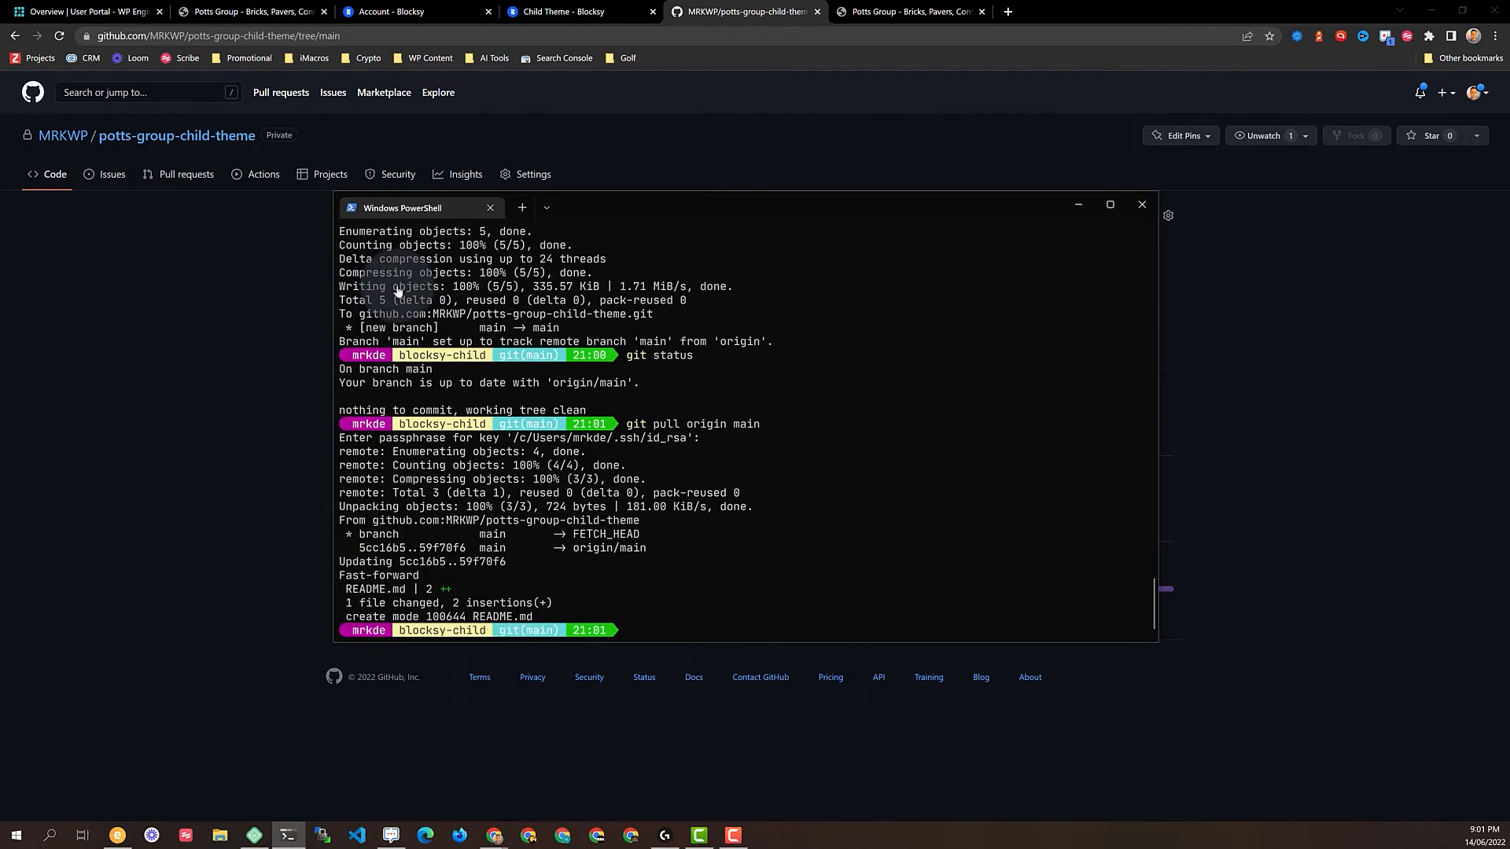
{"action": "type", "text": "ls"}
{"action": "key", "text": "Return"}
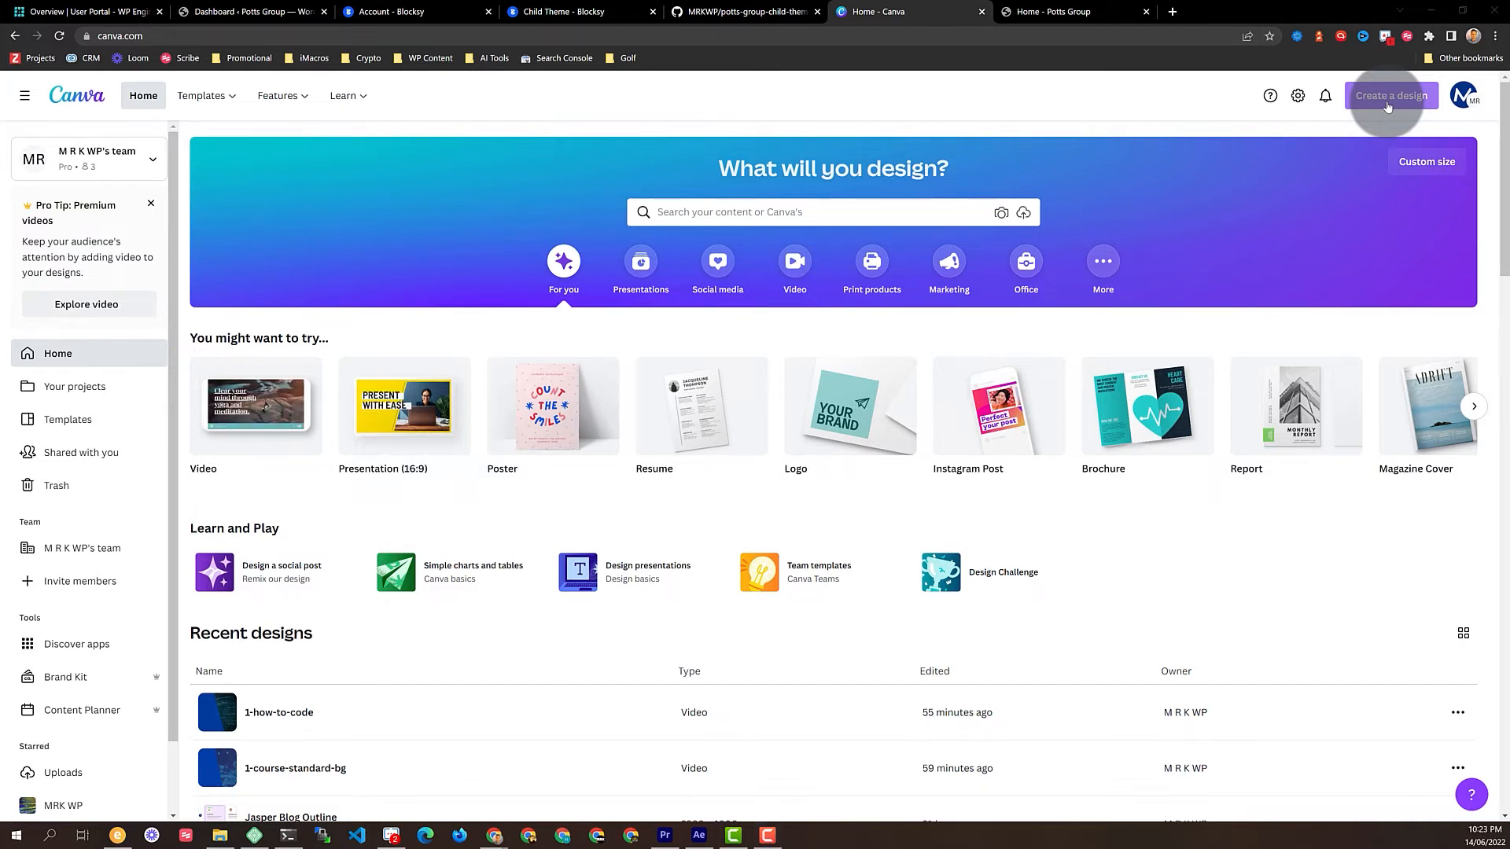
Create a custom-size Canva design of width 1200 and height 900 px
{"action": "key", "text": "alt+Tab"}
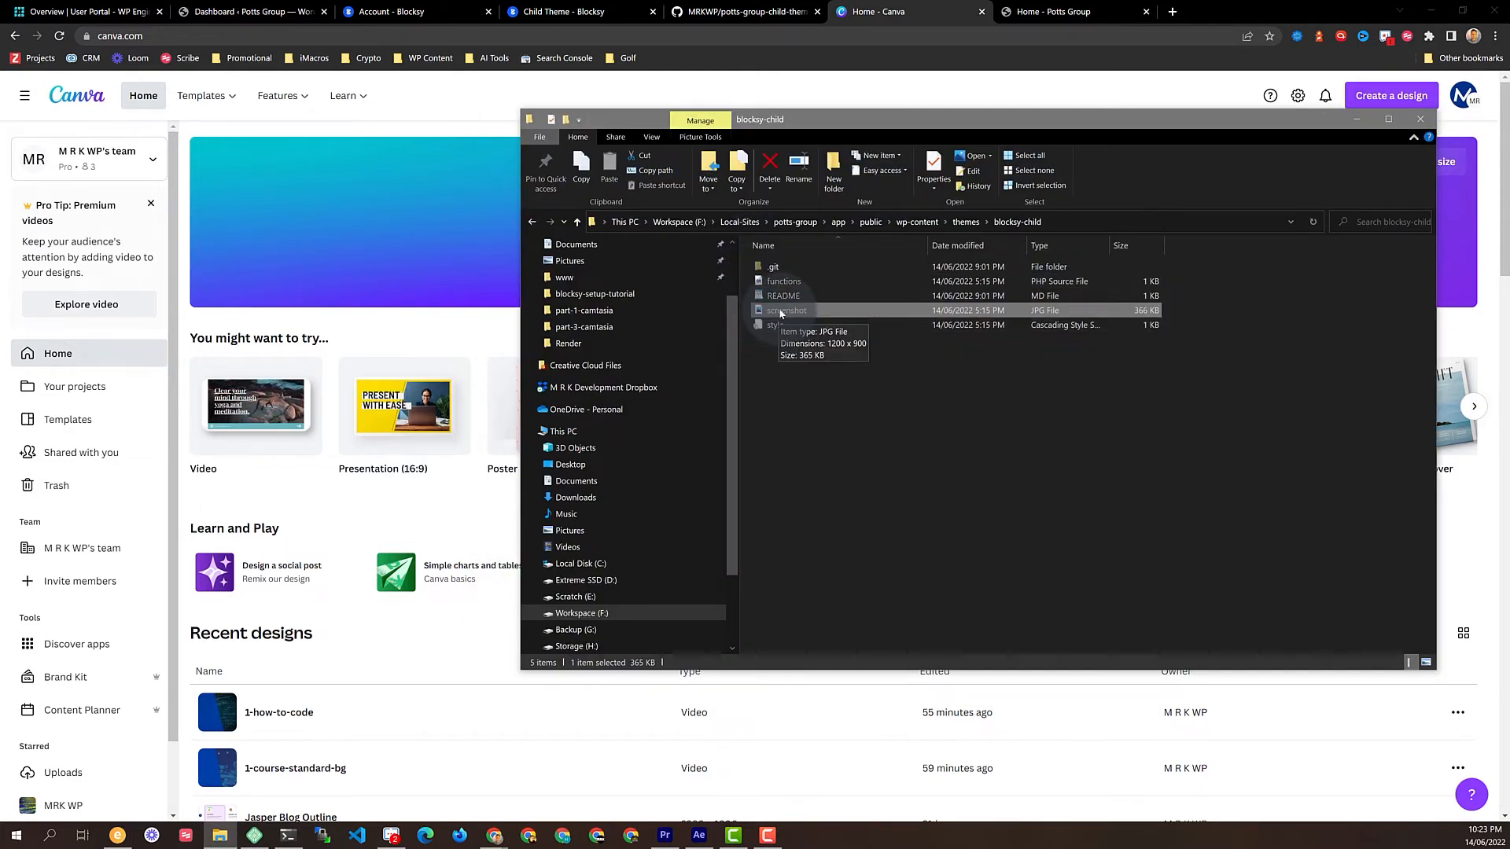
{"action": "left_click", "coordinate": [434, 328]}
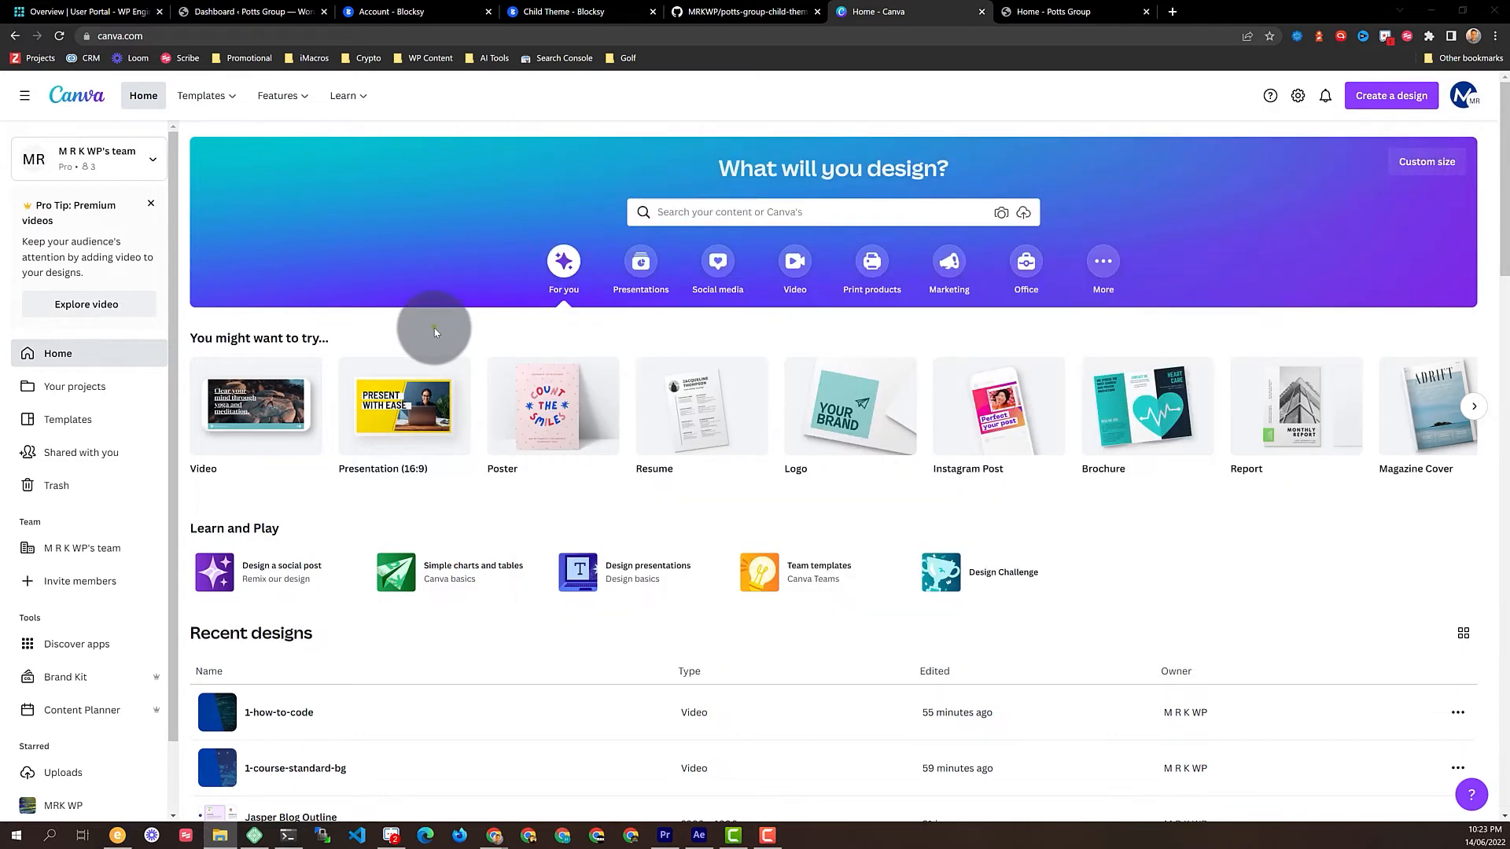
{"action": "left_click", "coordinate": [1379, 100]}
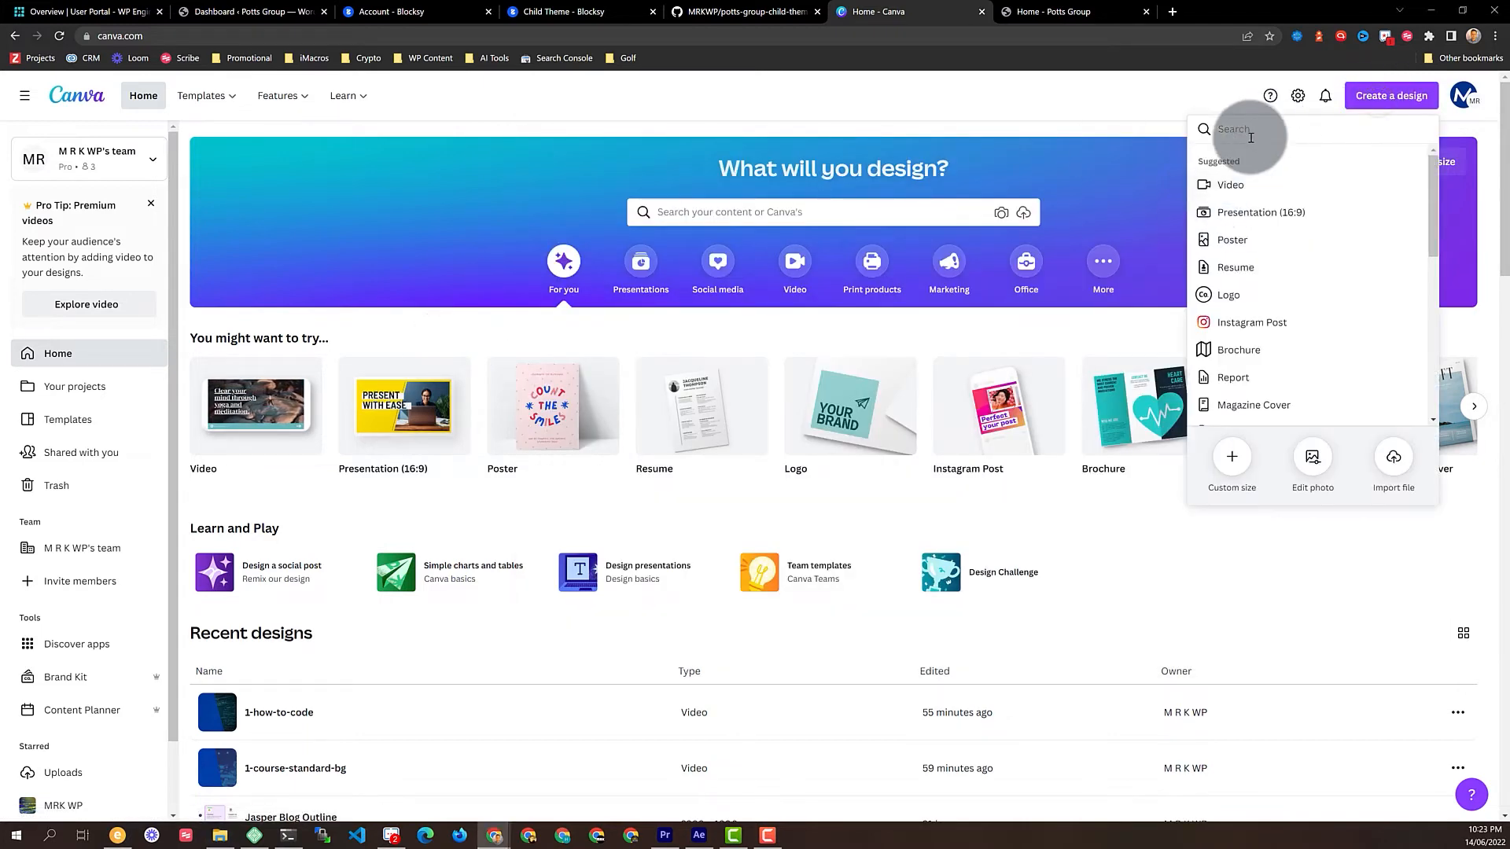
{"action": "left_click", "coordinate": [1231, 469]}
{"action": "left_click", "coordinate": [1230, 187]}
{"action": "type", "text": "1200"}
{"action": "key", "text": "Tab"}
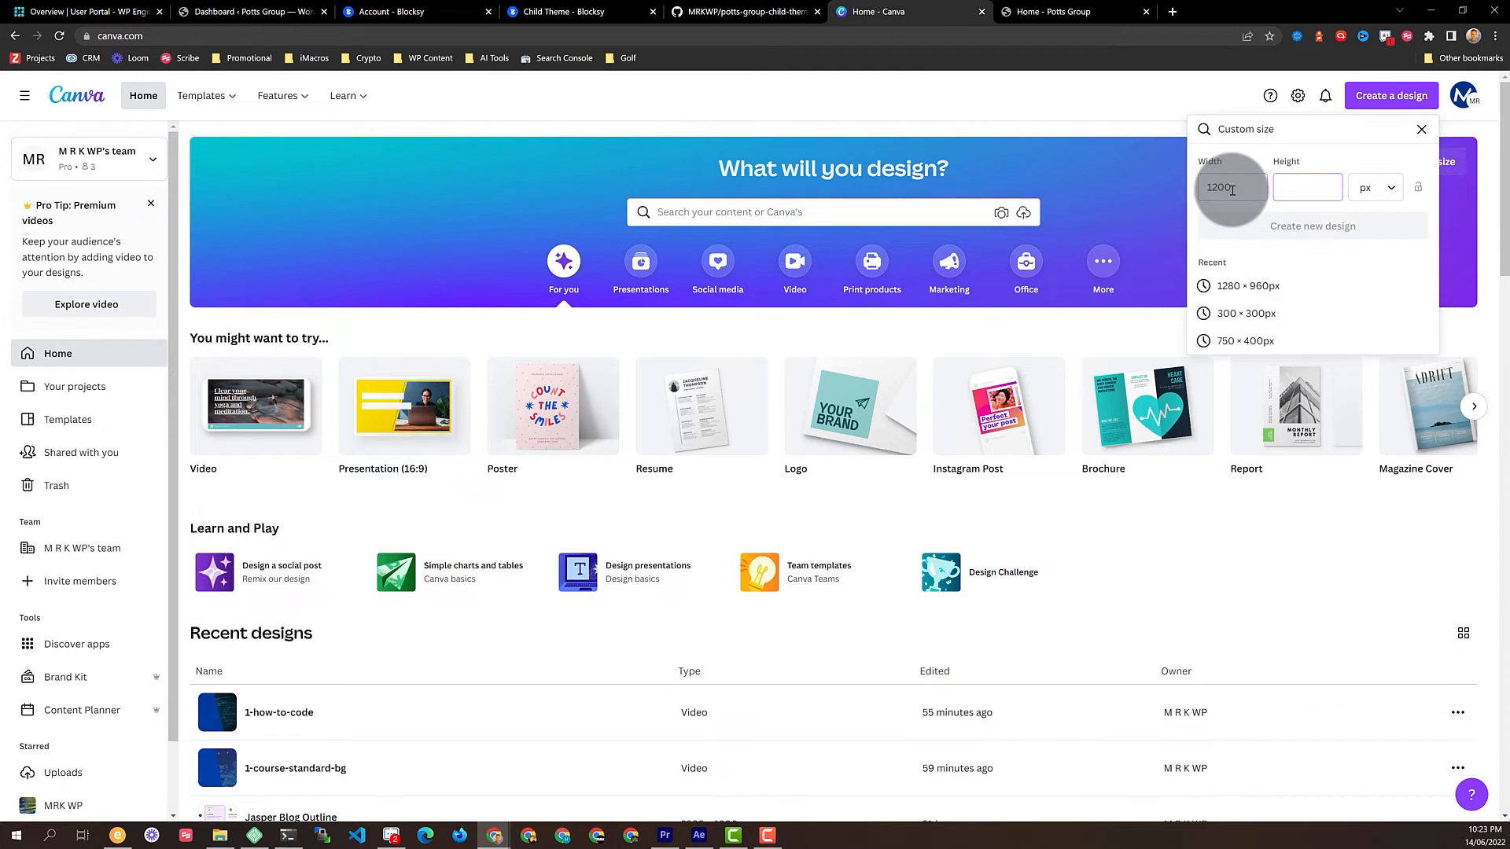
{"action": "type", "text": "900"}
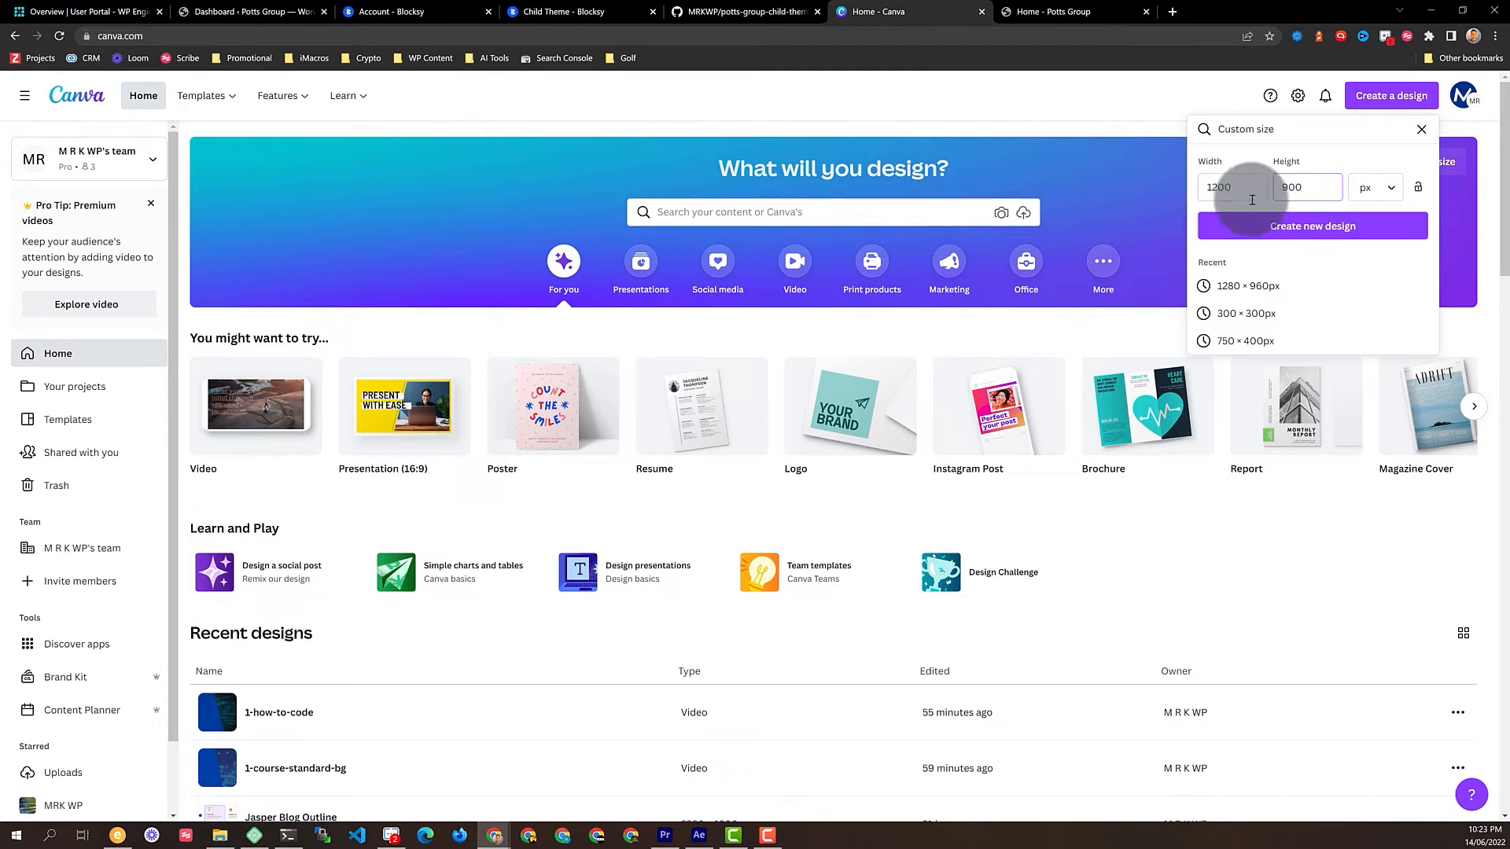
{"action": "left_click", "coordinate": [1317, 225]}
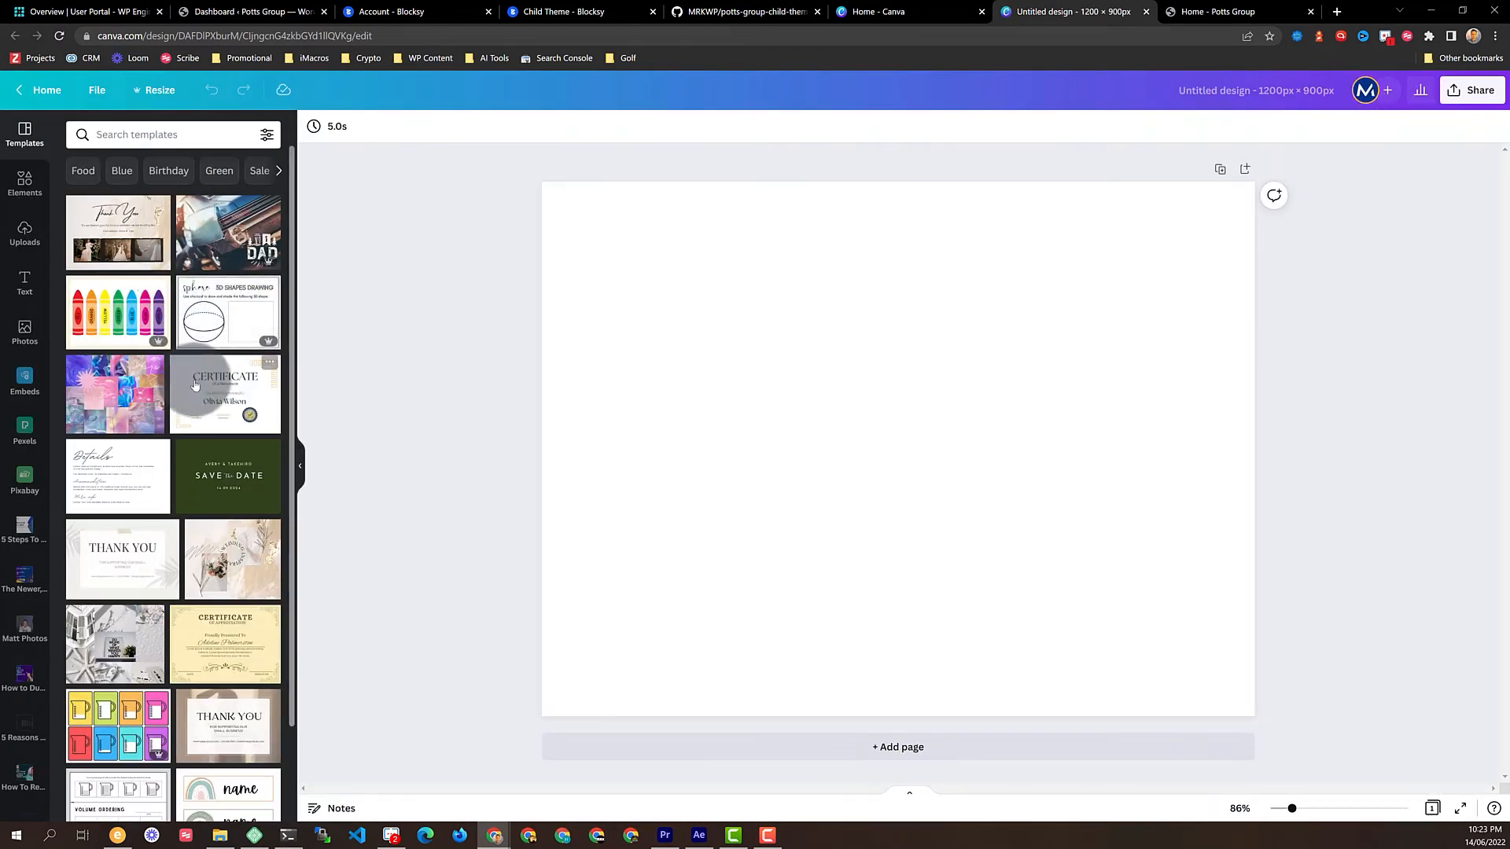
{"action": "scroll", "coordinate": [195, 385], "scroll_direction": "down", "scroll_amount": 15}
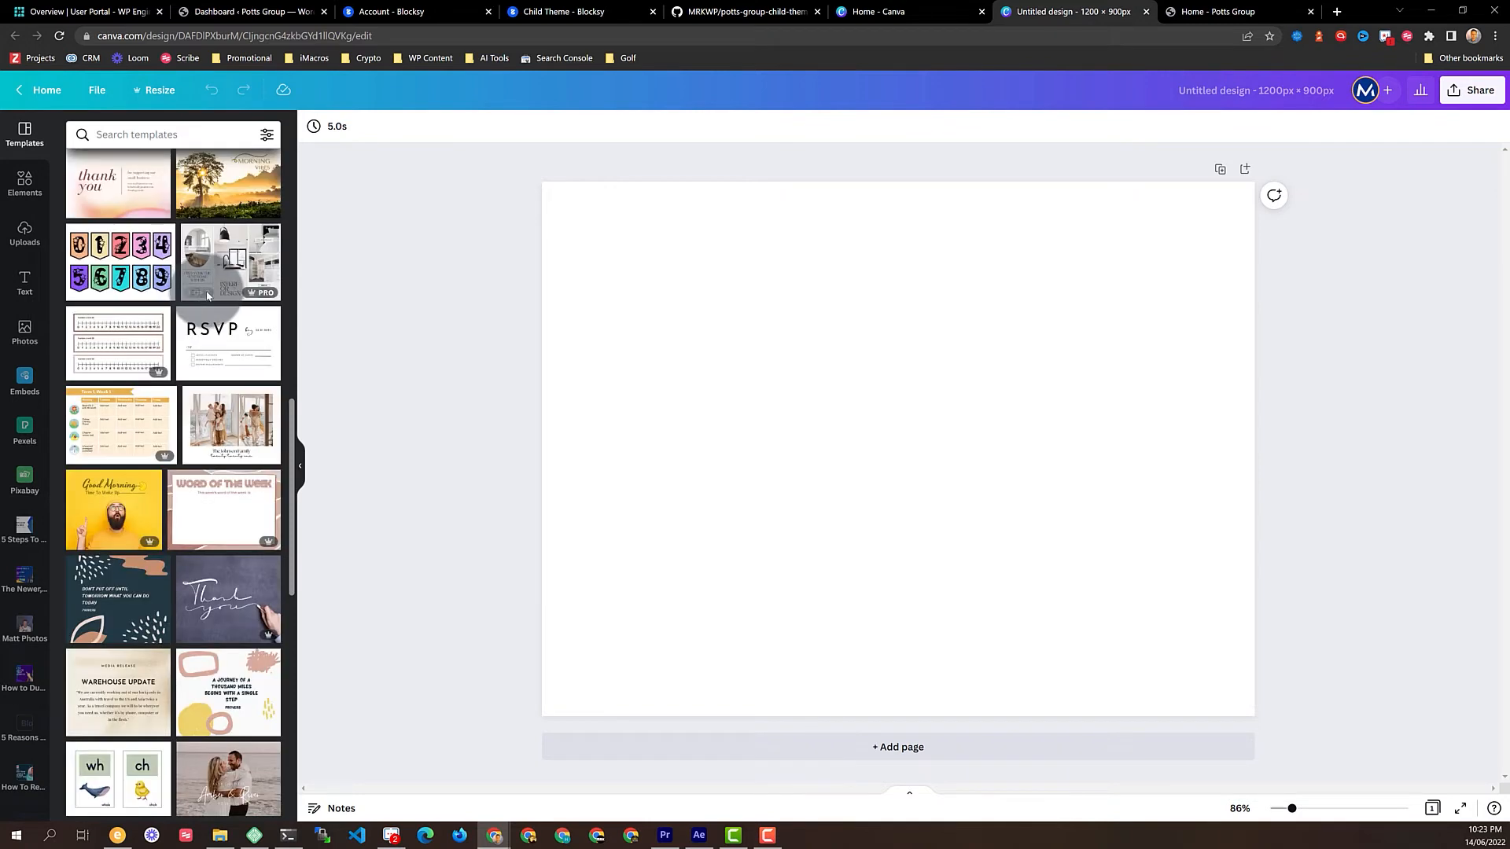
Check the installed themes under Appearance > Themes in the WordPress dashboard
{"action": "left_click", "coordinate": [250, 13]}
{"action": "mouse_move", "coordinate": [97, 386]}
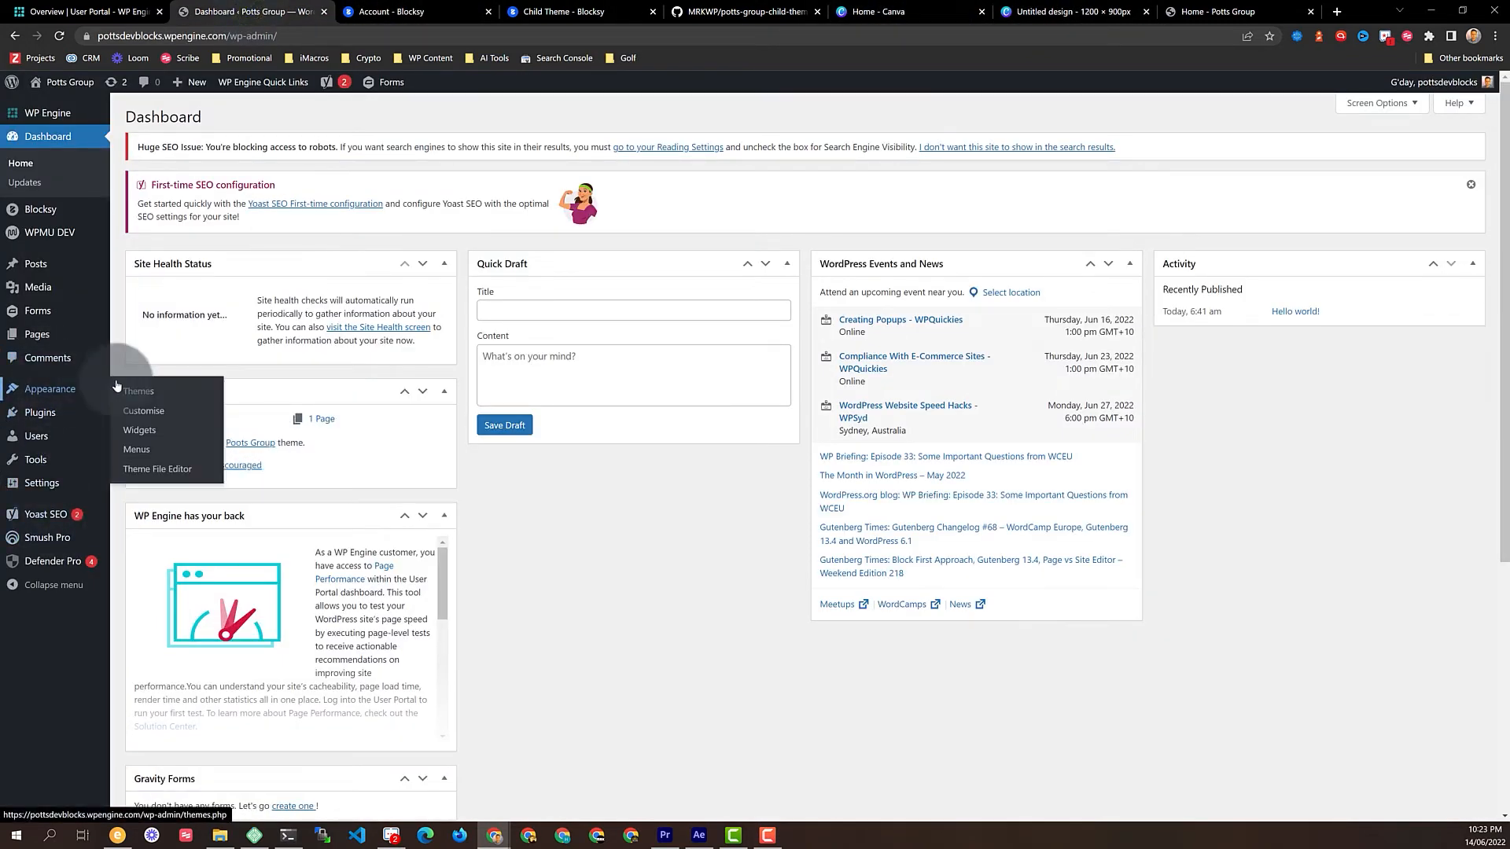
{"action": "left_click", "coordinate": [162, 476]}
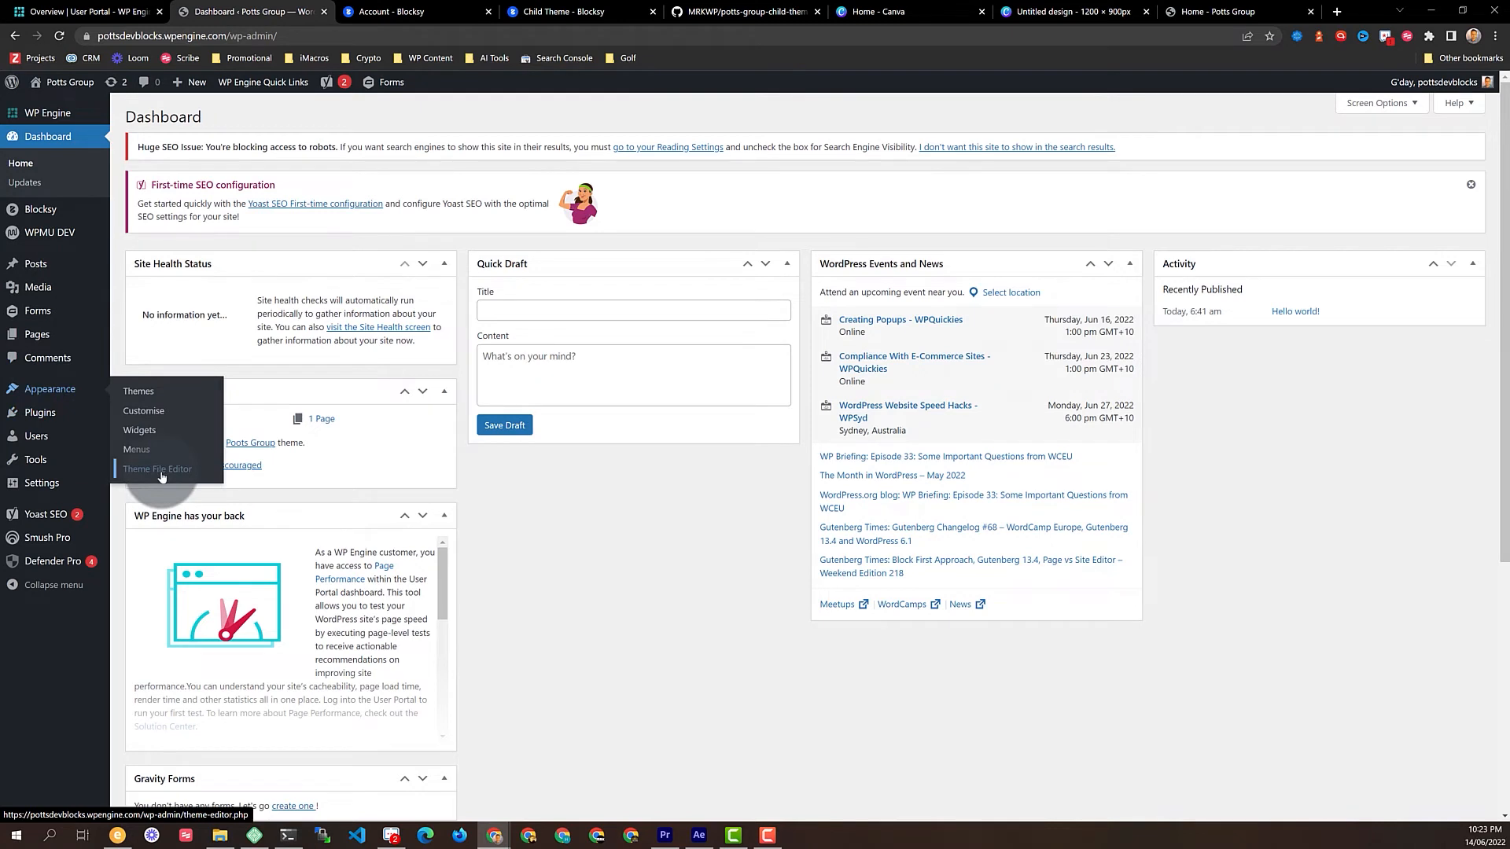
{"action": "left_click", "coordinate": [144, 393]}
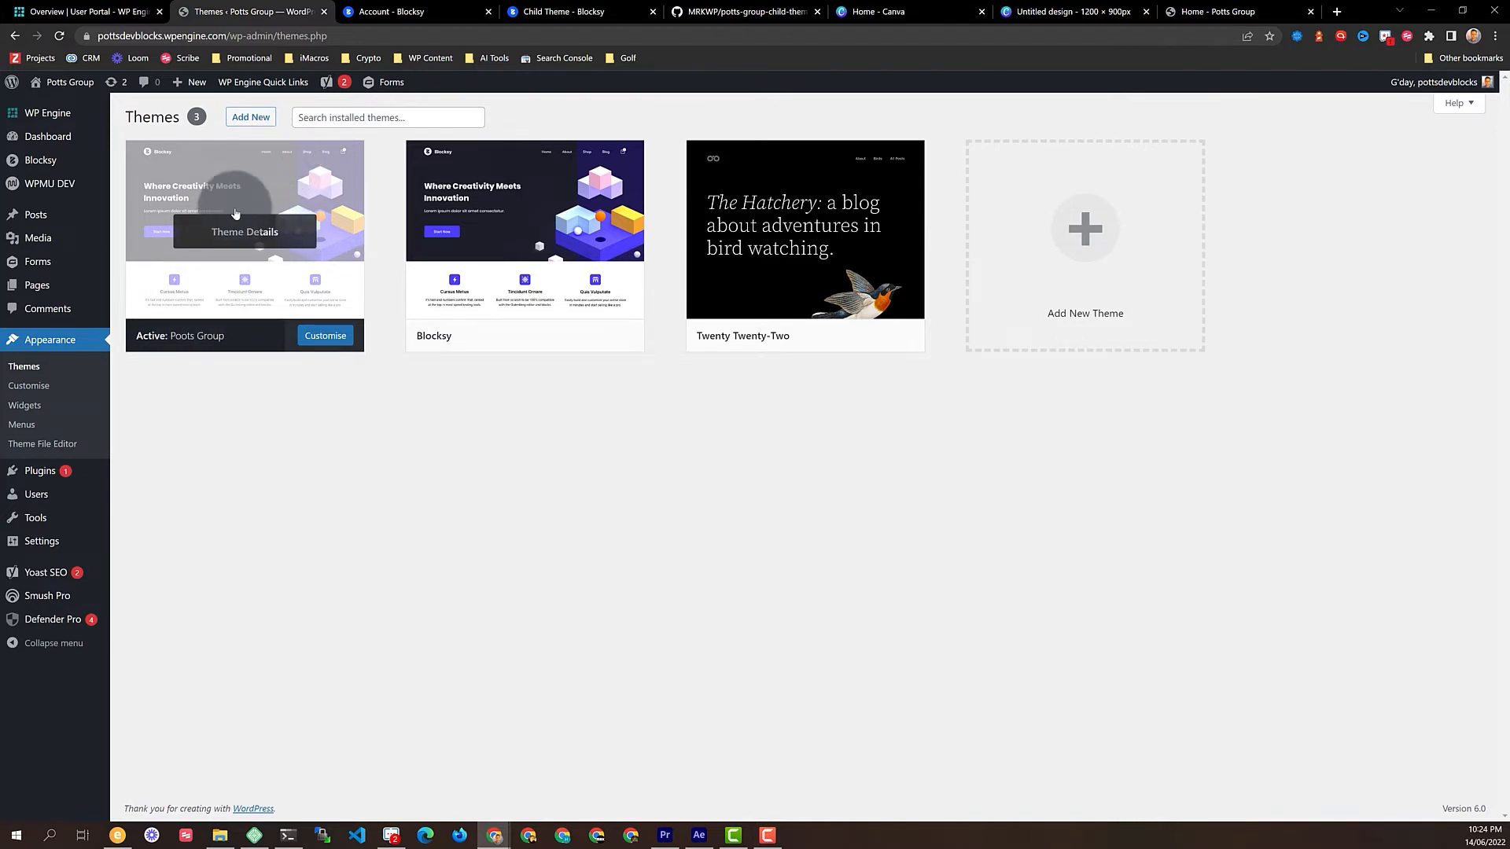
Paste the Potts Group logo onto the centre of the blank Canva page
{"action": "left_click", "coordinate": [1073, 11]}
{"action": "left_click_drag", "start_coordinate": [904, 296], "coordinate": [769, 374]}
{"action": "key", "text": "ctrl+v"}
{"action": "left_click", "coordinate": [483, 449]}
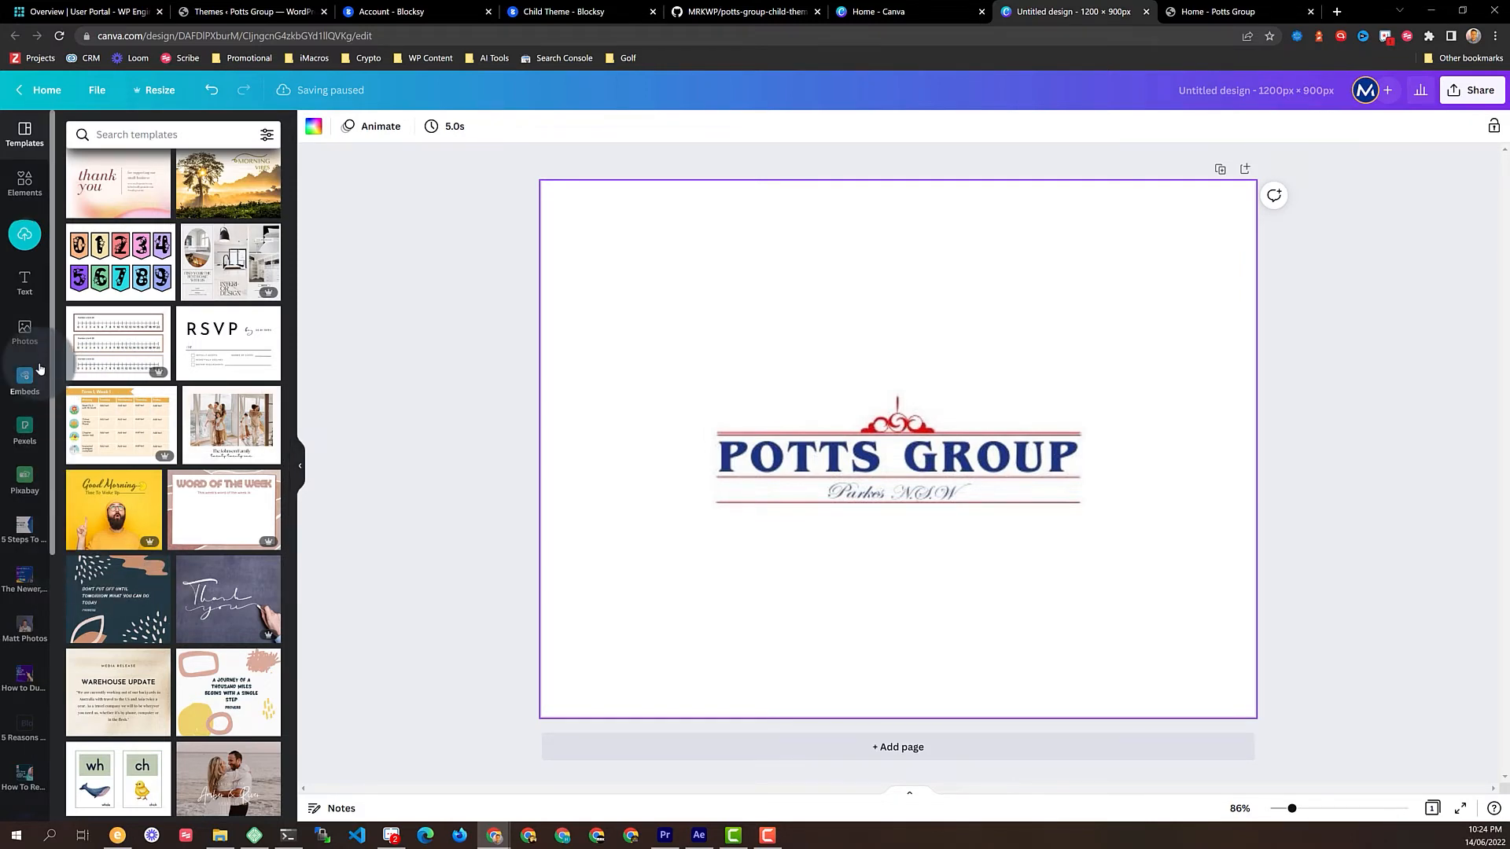
Add a square, stretch it over the whole page, colour it blue and send it behind the logo
{"action": "left_click", "coordinate": [26, 188]}
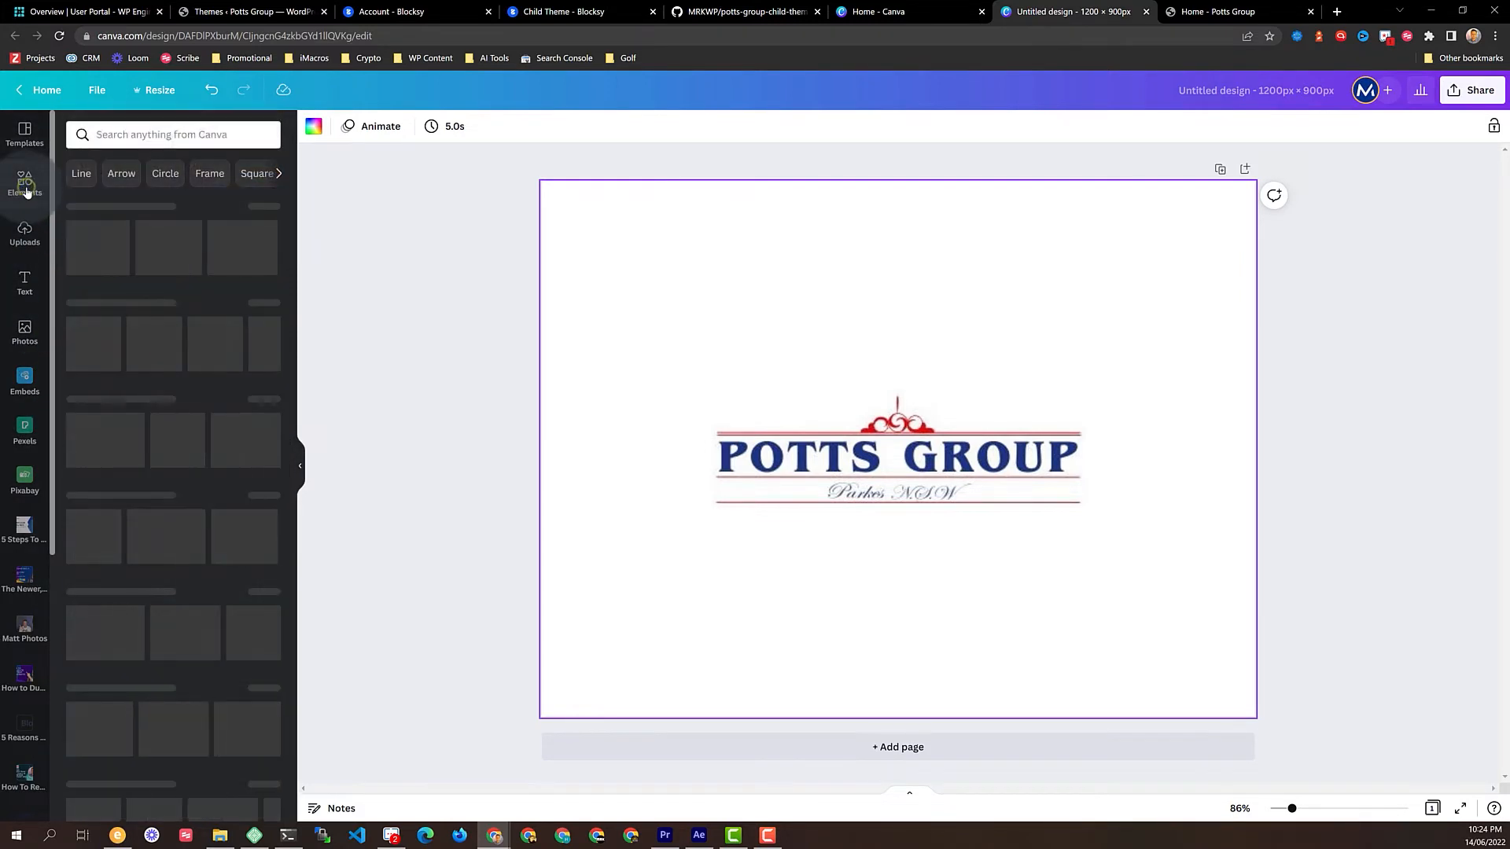
{"action": "left_click_drag", "start_coordinate": [86, 339], "coordinate": [708, 309]}
{"action": "left_click_drag", "start_coordinate": [850, 453], "coordinate": [1250, 716]}
{"action": "left_click_drag", "start_coordinate": [686, 287], "coordinate": [393, 141]}
{"action": "left_click", "coordinate": [385, 126]}
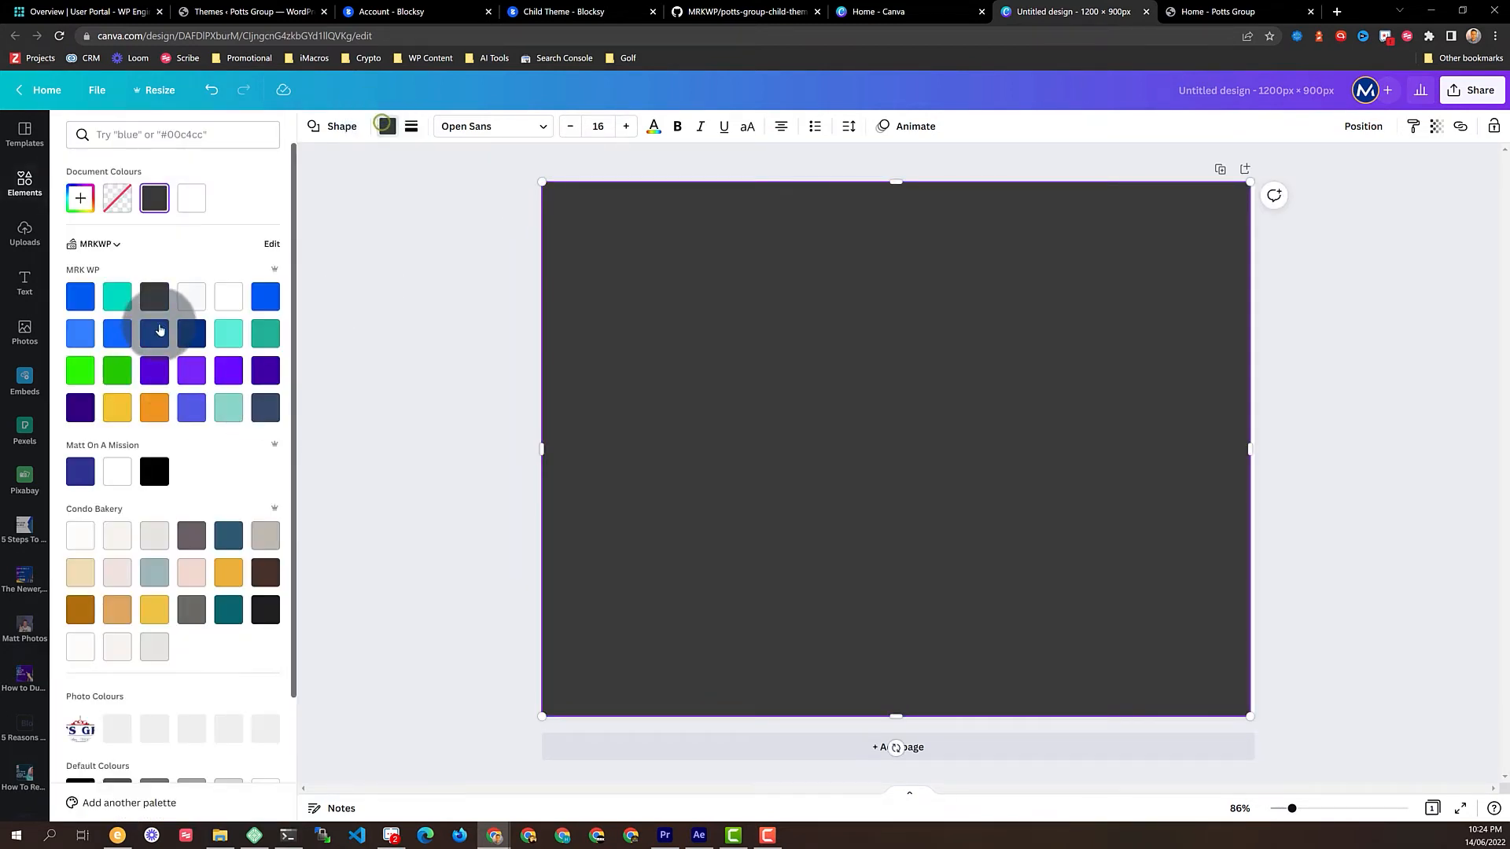
{"action": "left_click", "coordinate": [80, 295]}
{"action": "left_click", "coordinate": [1362, 128]}
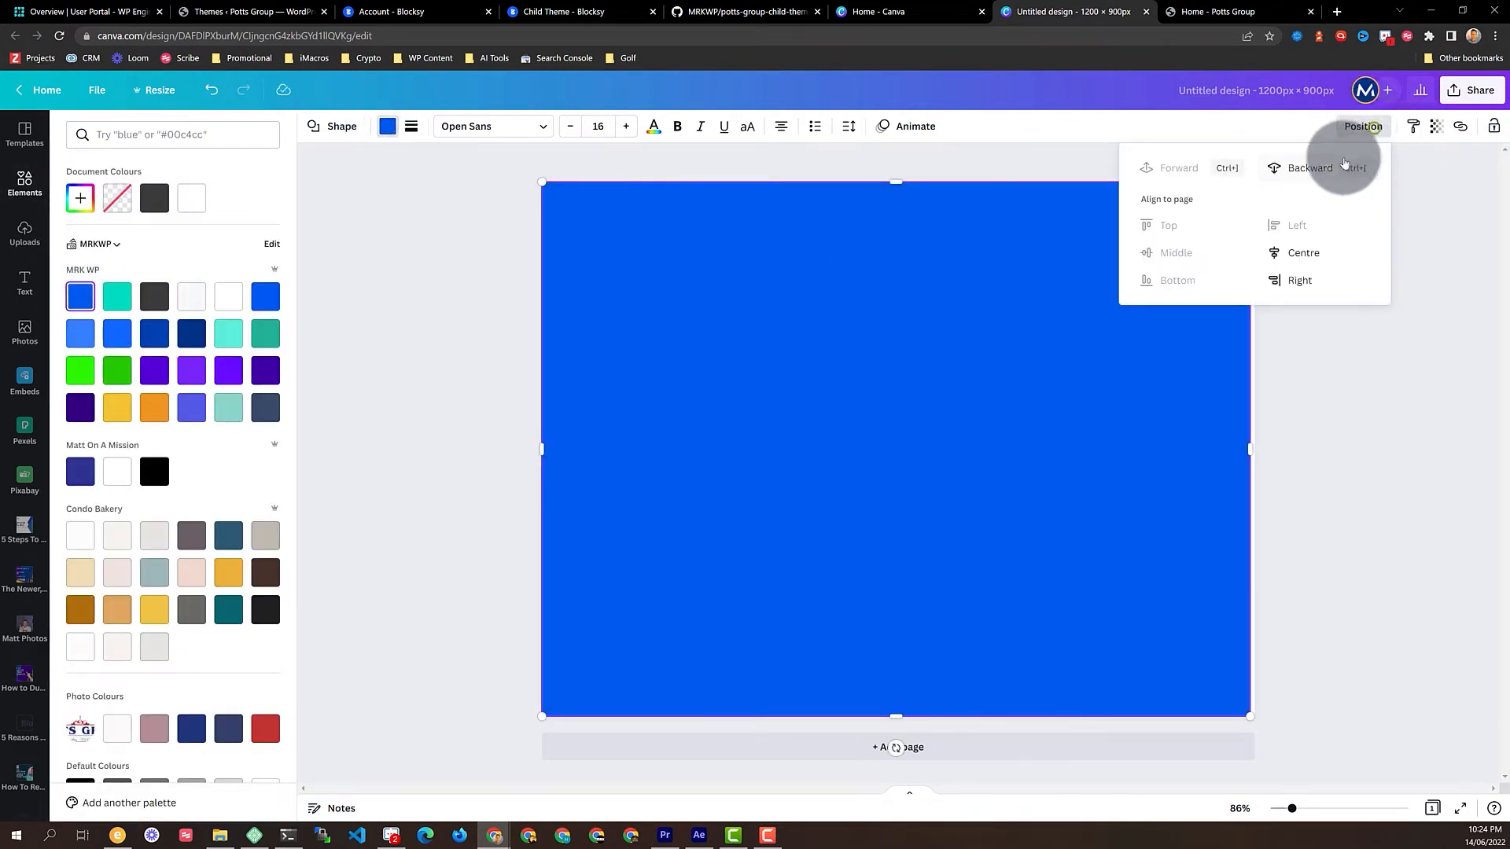
{"action": "left_click", "coordinate": [1313, 167]}
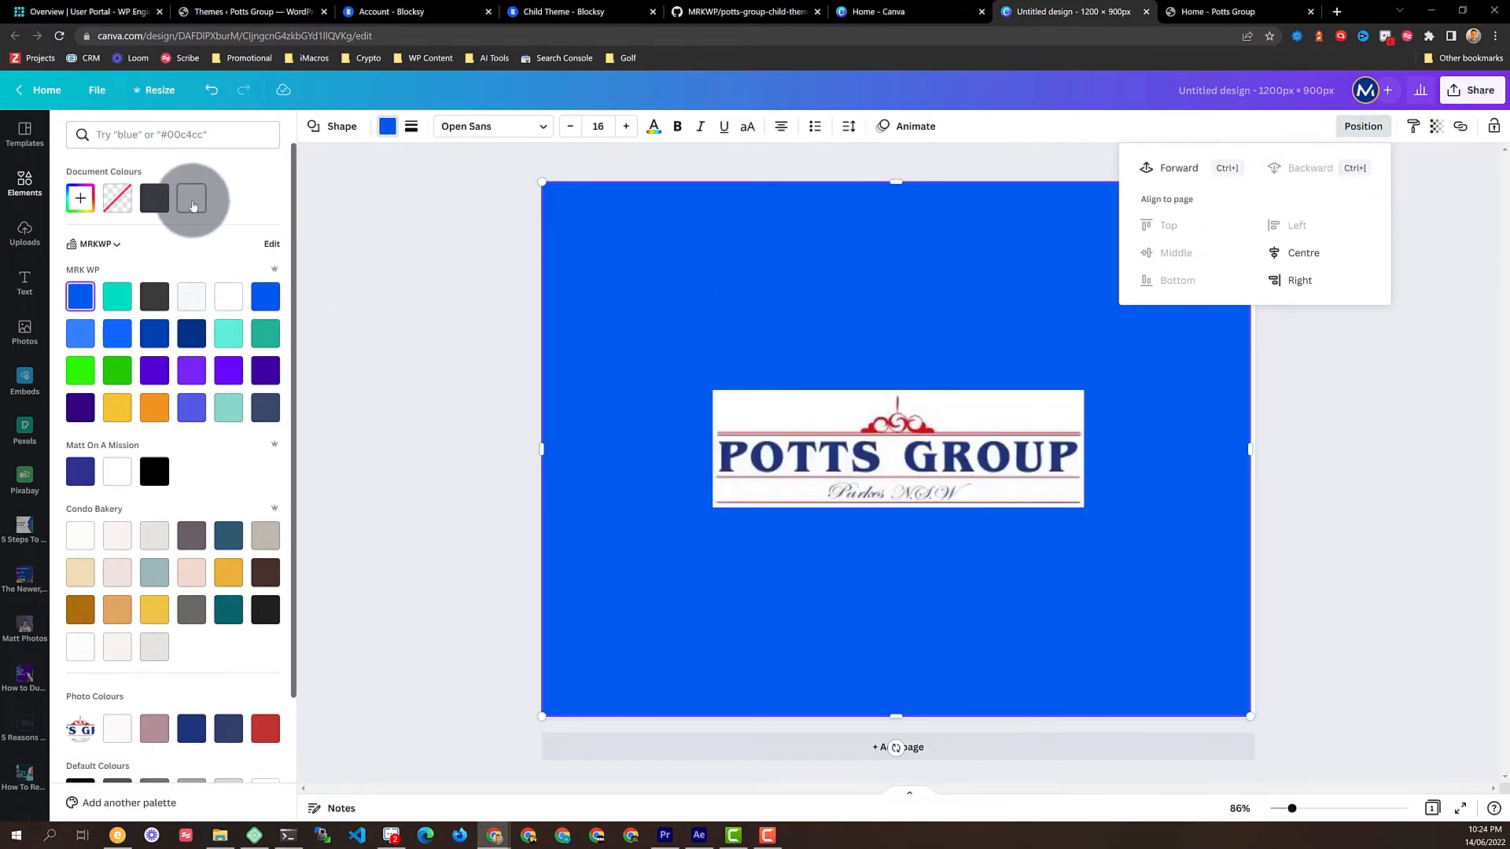
{"action": "left_click", "coordinate": [367, 277]}
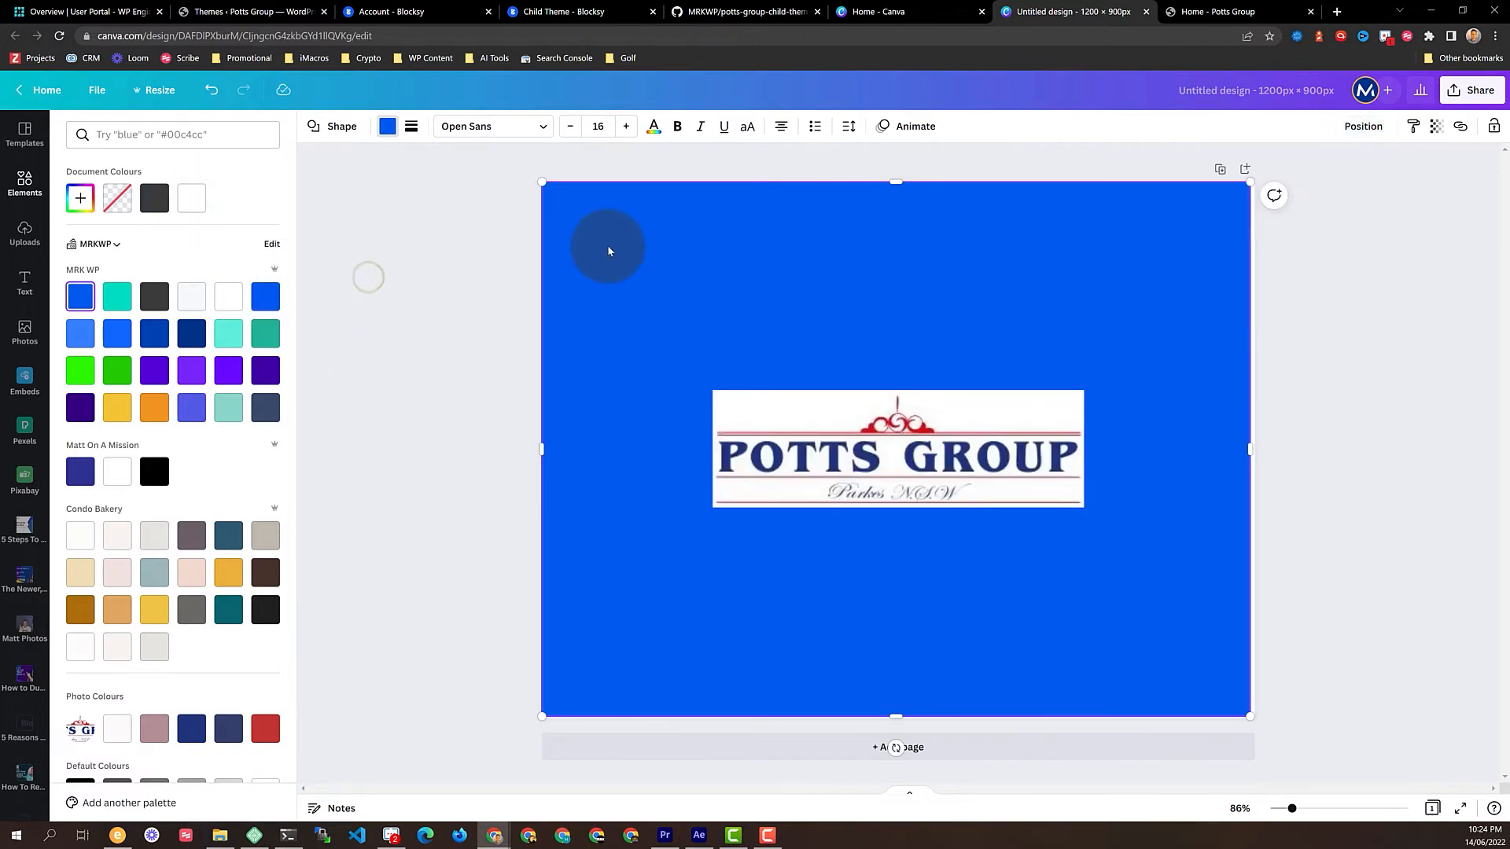
Duplicate it as a white rectangle behind the logo, then shrink and centre it as a panel
{"action": "key", "text": "ctrl+d"}
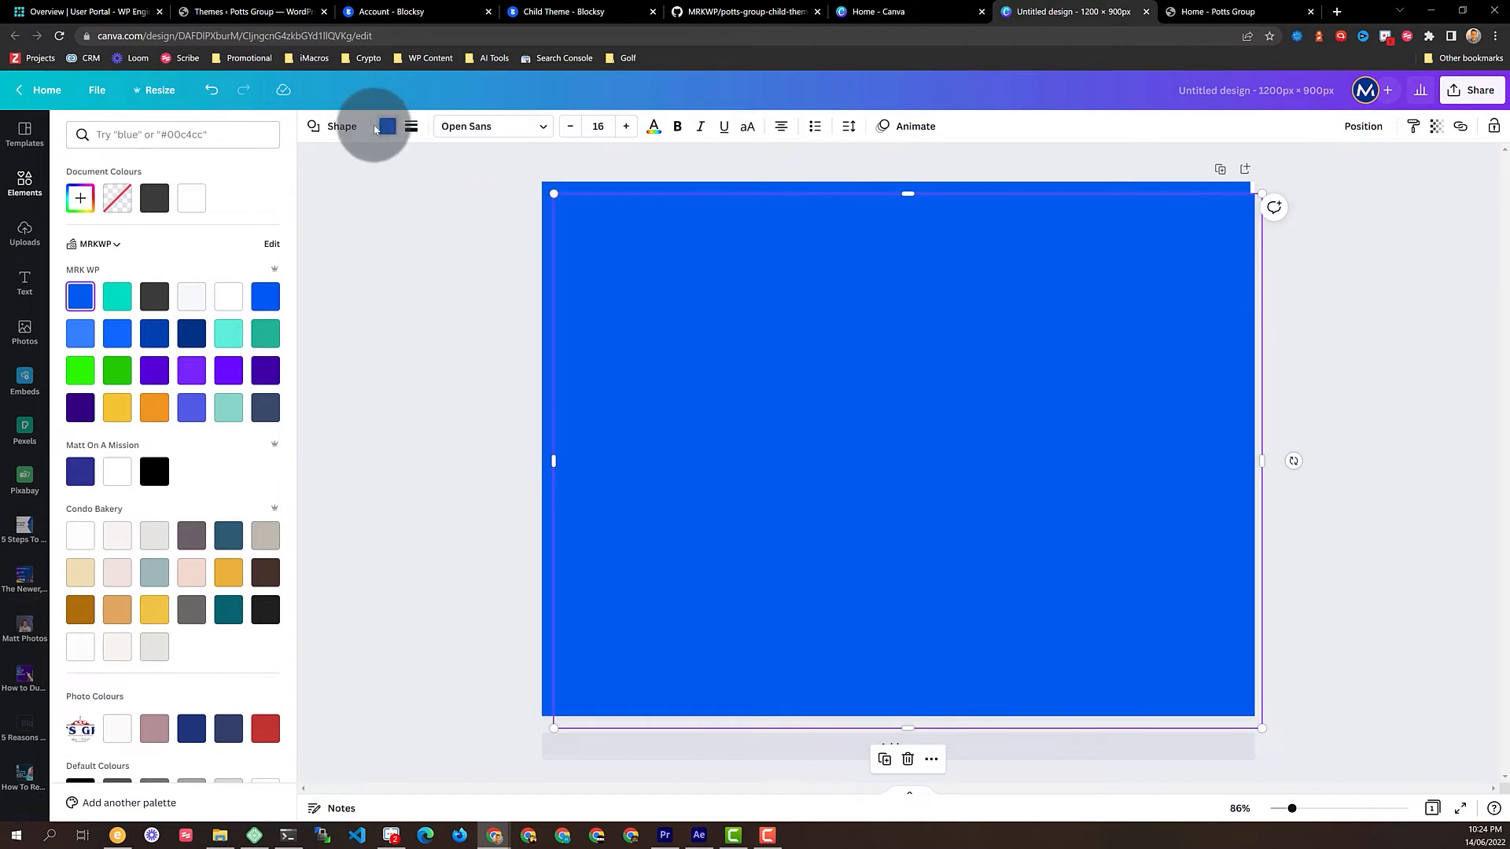
{"action": "left_click", "coordinate": [390, 127]}
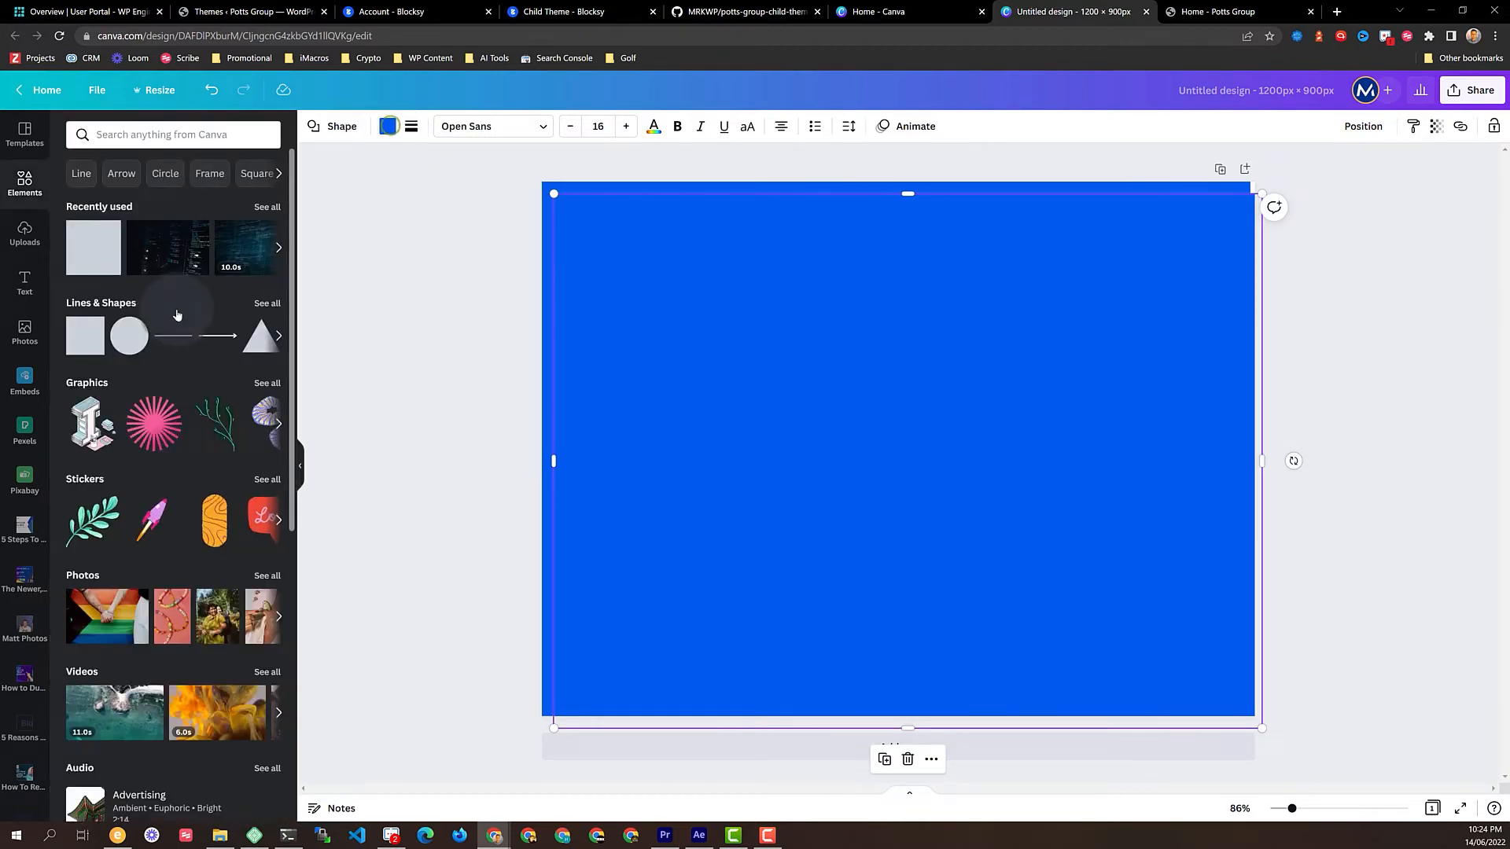
{"action": "left_click", "coordinate": [388, 127]}
{"action": "left_click", "coordinate": [193, 200]}
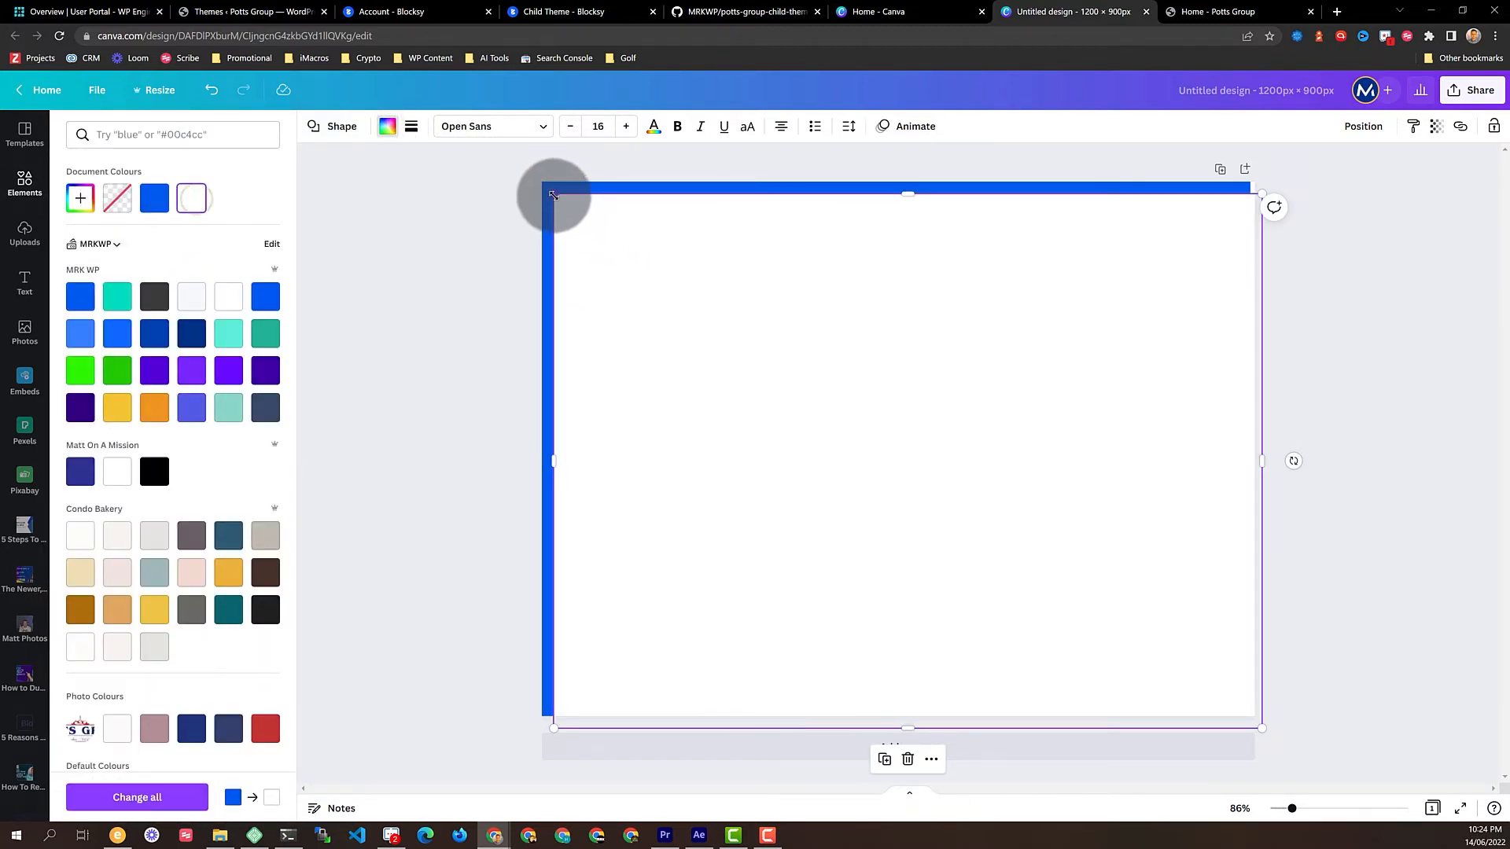
{"action": "left_click", "coordinate": [1364, 122]}
{"action": "left_click", "coordinate": [1298, 169]}
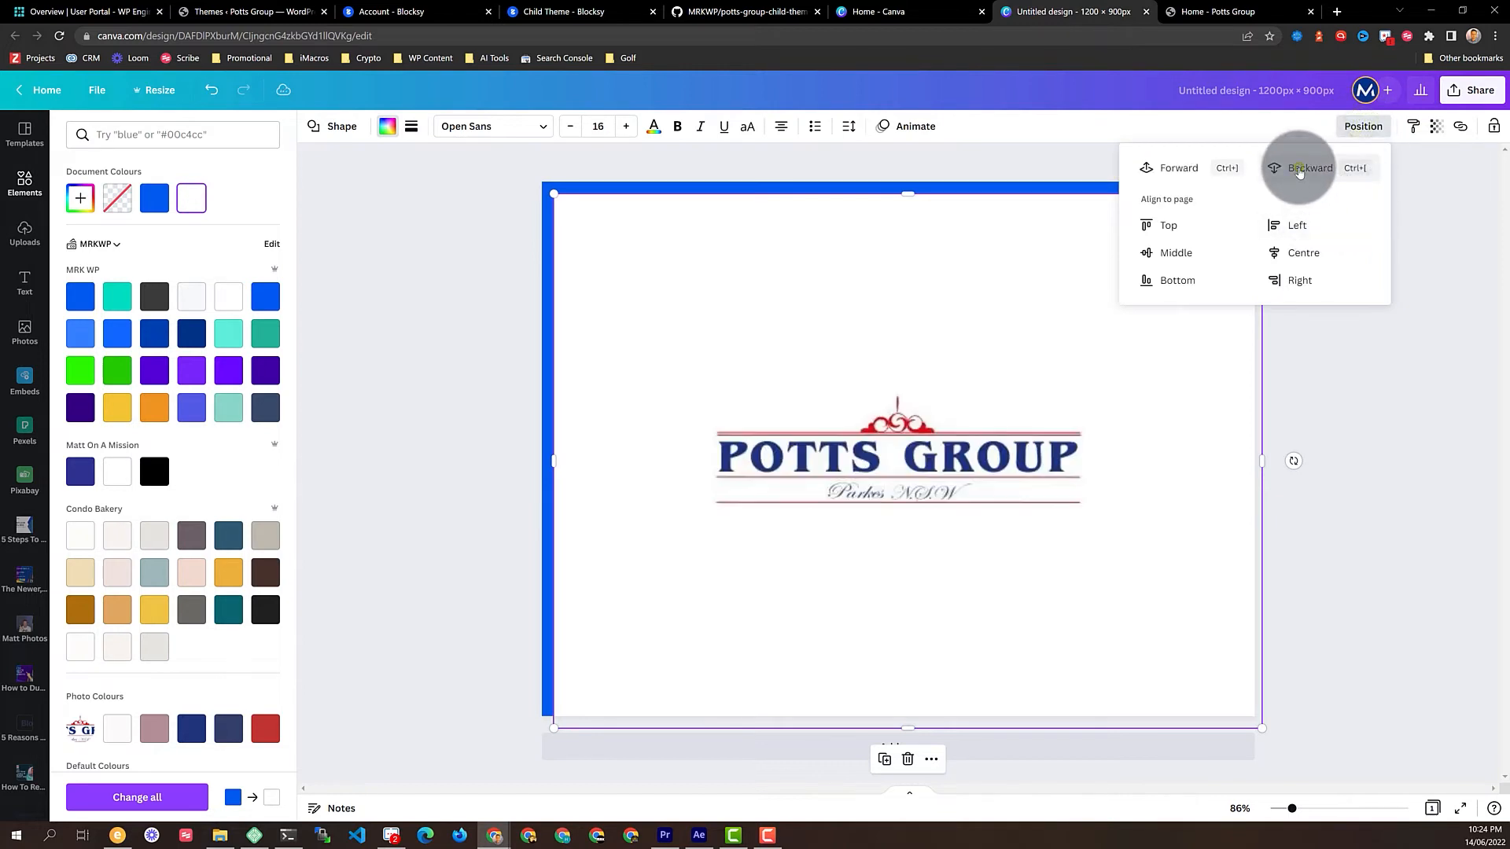
{"action": "left_click_drag", "start_coordinate": [1258, 727], "coordinate": [1164, 591]}
{"action": "left_click_drag", "start_coordinate": [984, 327], "coordinate": [1028, 365]}
{"action": "left_click", "coordinate": [1311, 397]}
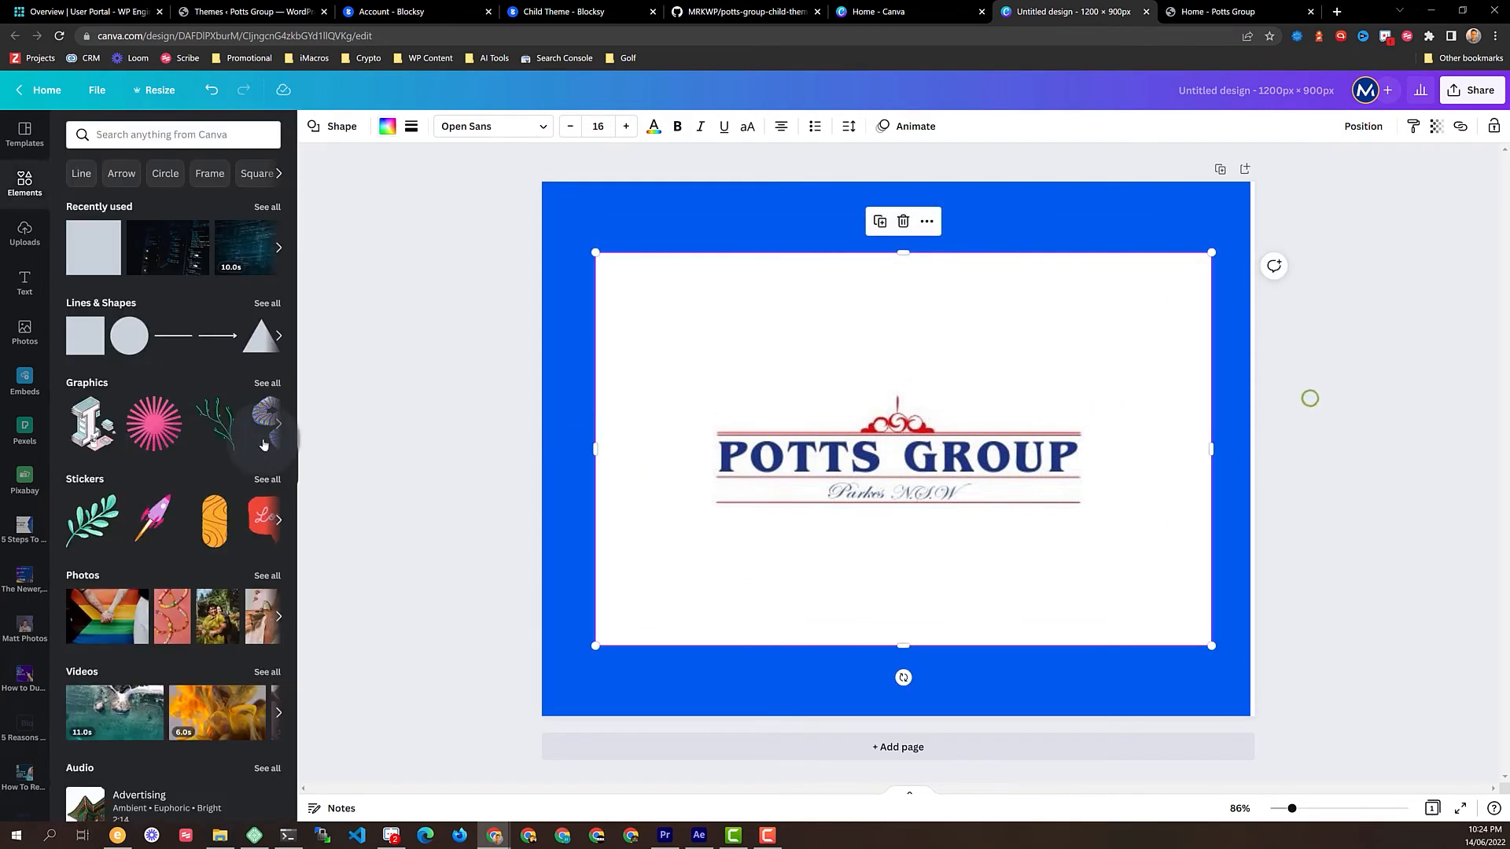
{"action": "left_click", "coordinate": [24, 283]}
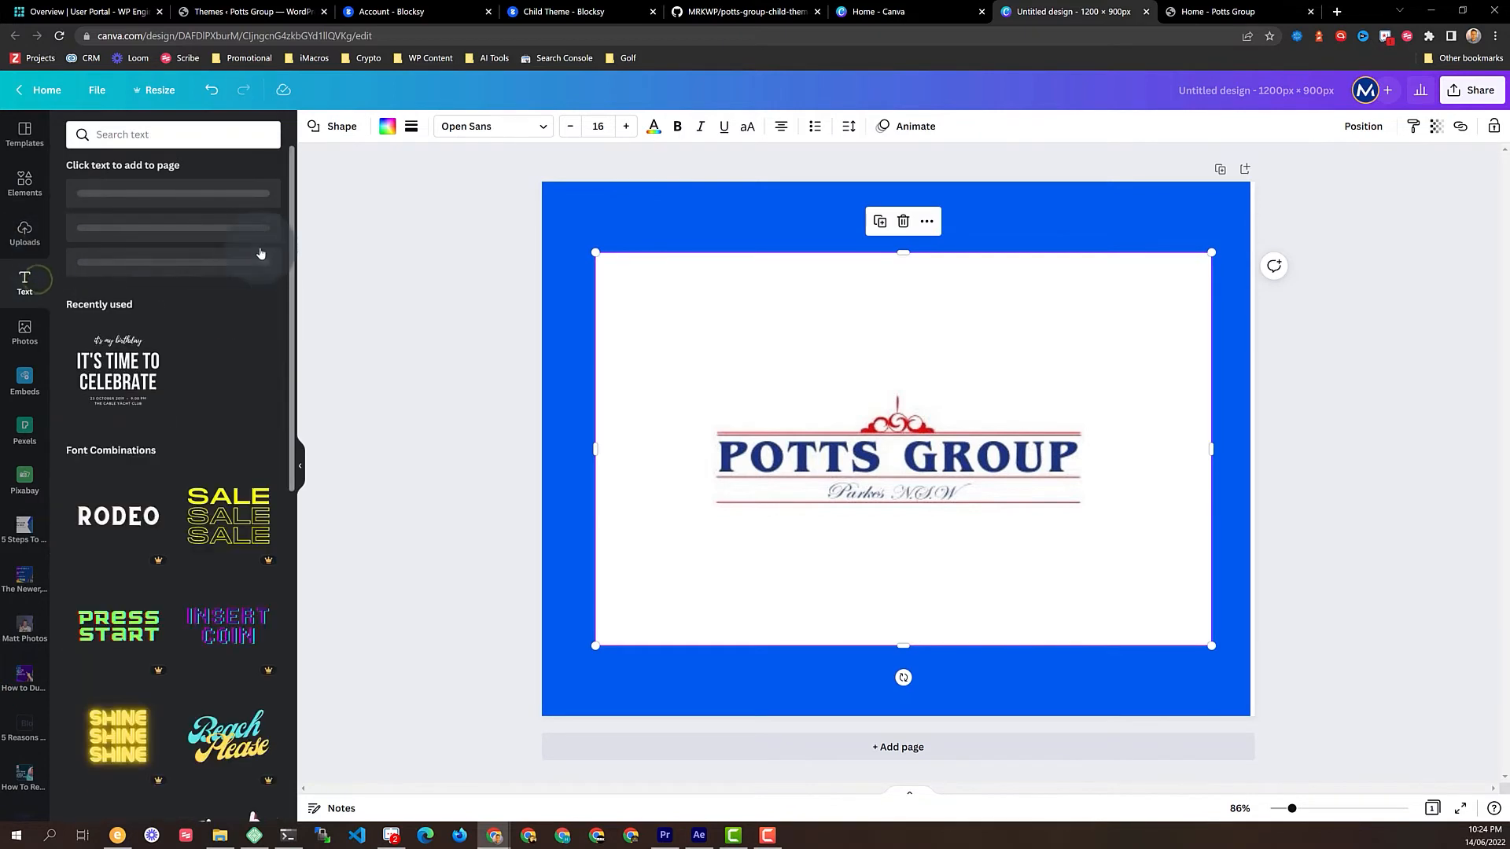
Scroll through the Text panel's font combinations to find the 'cold, smooth & tasty' template
{"action": "scroll", "coordinate": [253, 578], "scroll_direction": "down", "scroll_amount": 3}
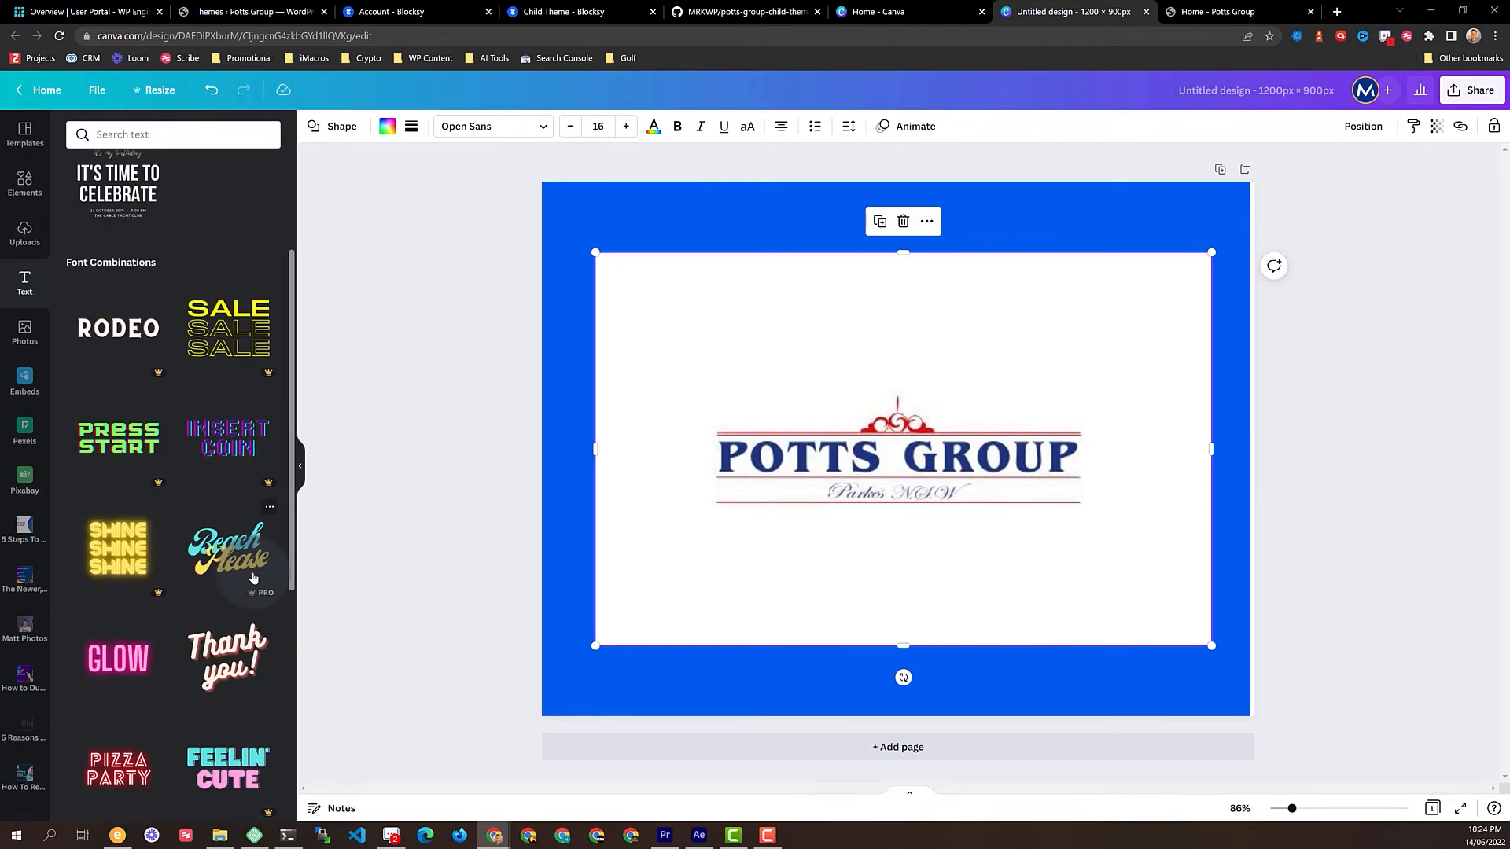
{"action": "scroll", "coordinate": [114, 408], "scroll_direction": "up", "scroll_amount": 1}
{"action": "scroll", "coordinate": [114, 407], "scroll_direction": "down", "scroll_amount": 10}
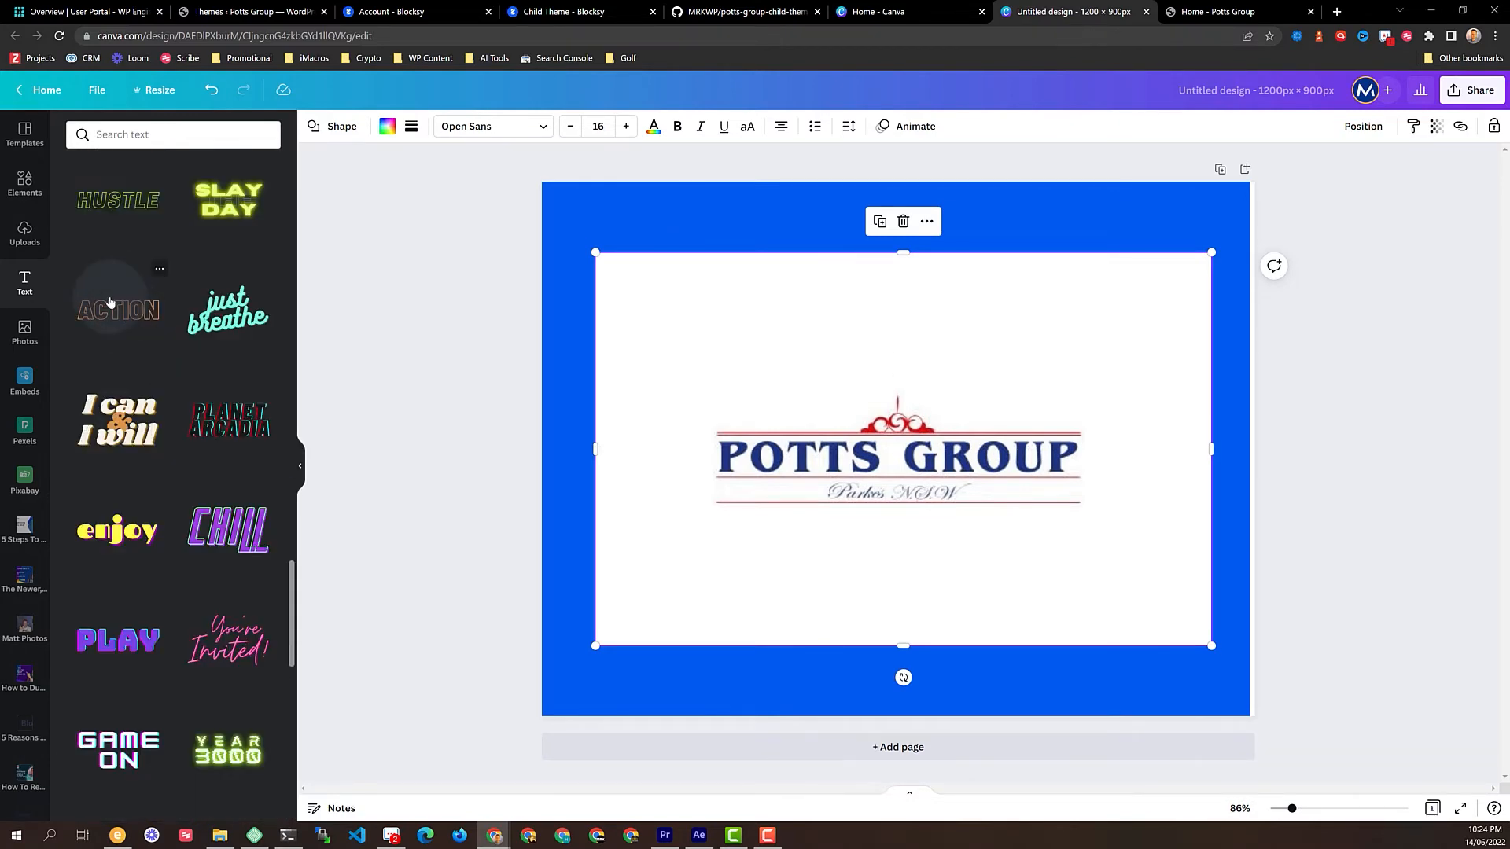
{"action": "scroll", "coordinate": [110, 303], "scroll_direction": "down", "scroll_amount": 10}
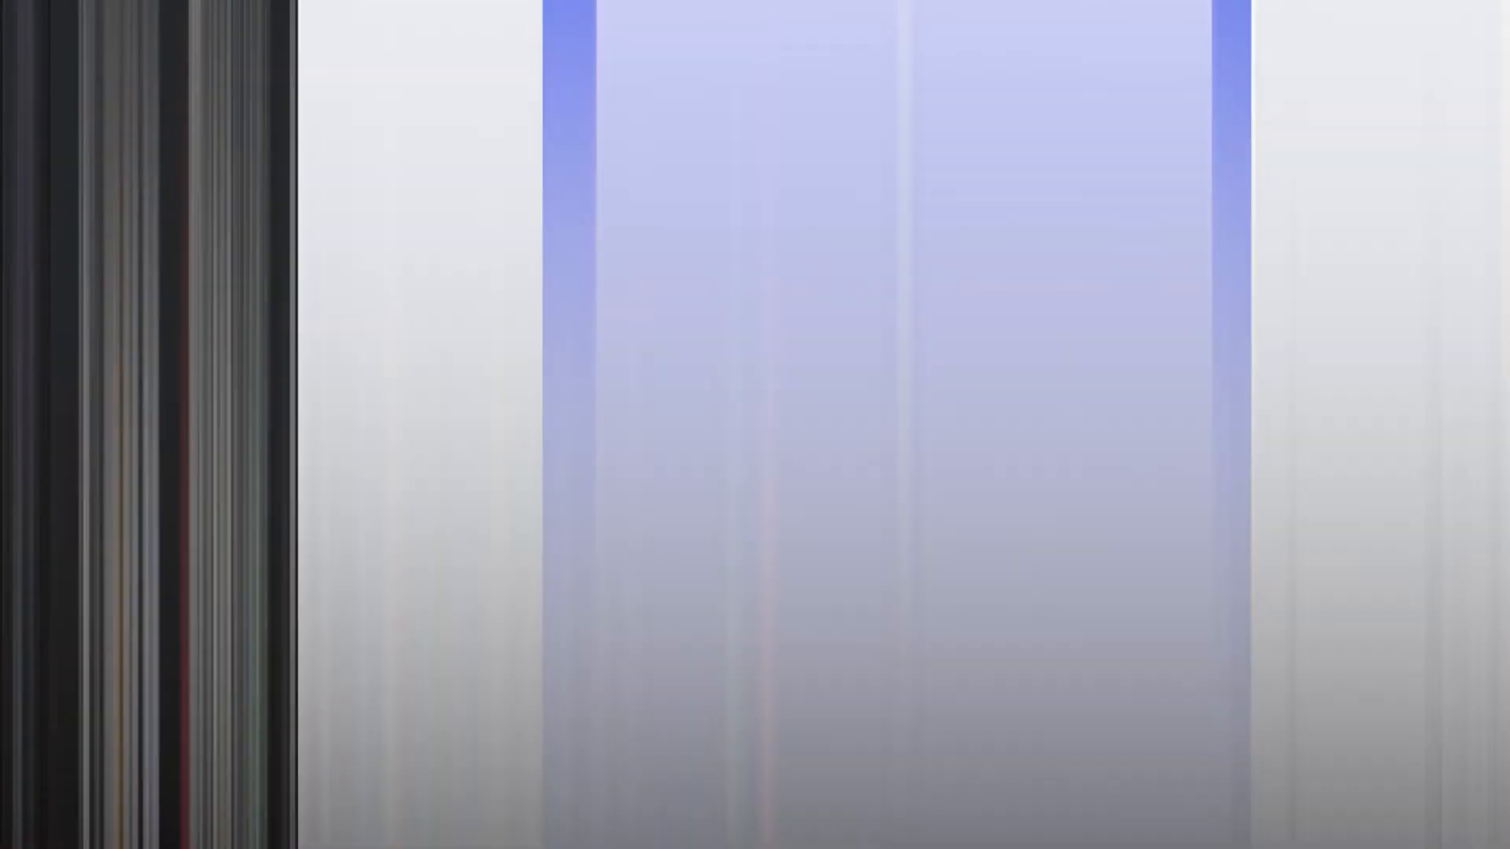
{"action": "scroll", "coordinate": [114, 472], "scroll_direction": "down", "scroll_amount": 4}
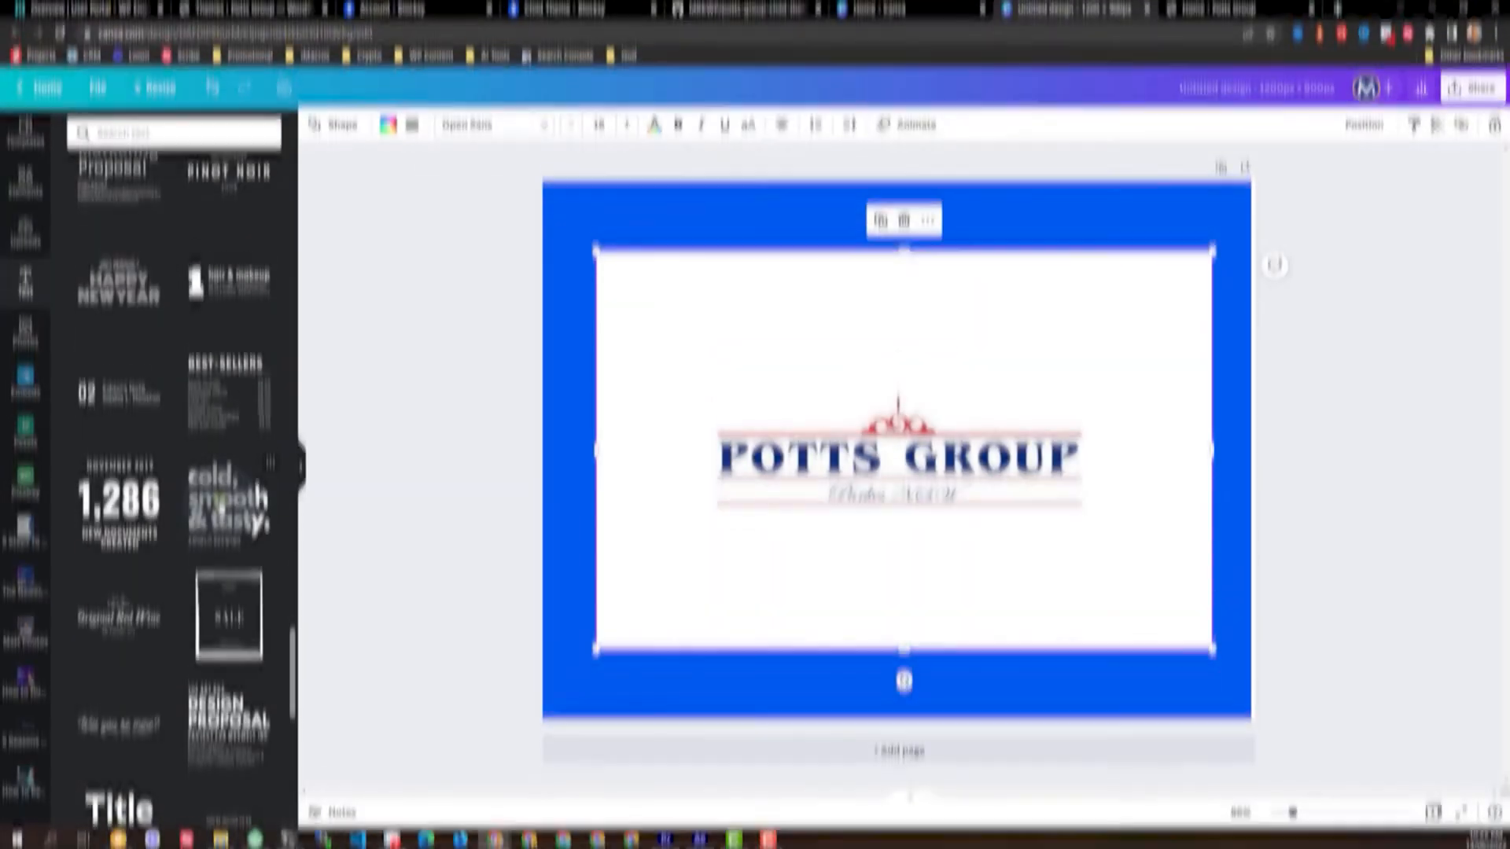
Add a heading text combination and retype its headline as CHILD THEME
{"action": "left_click", "coordinate": [228, 497]}
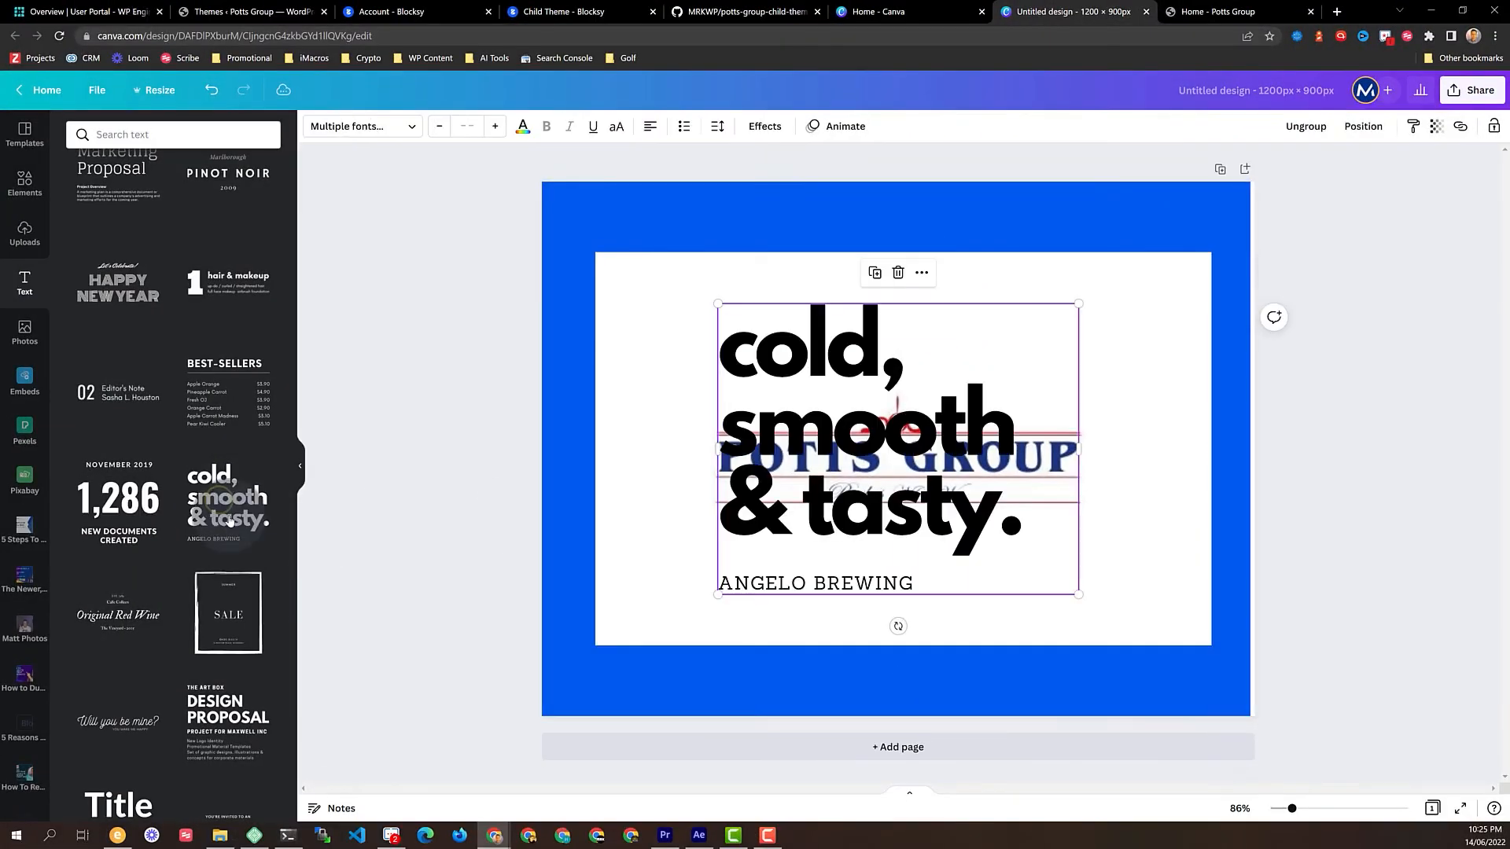
{"action": "double_click", "coordinate": [802, 361]}
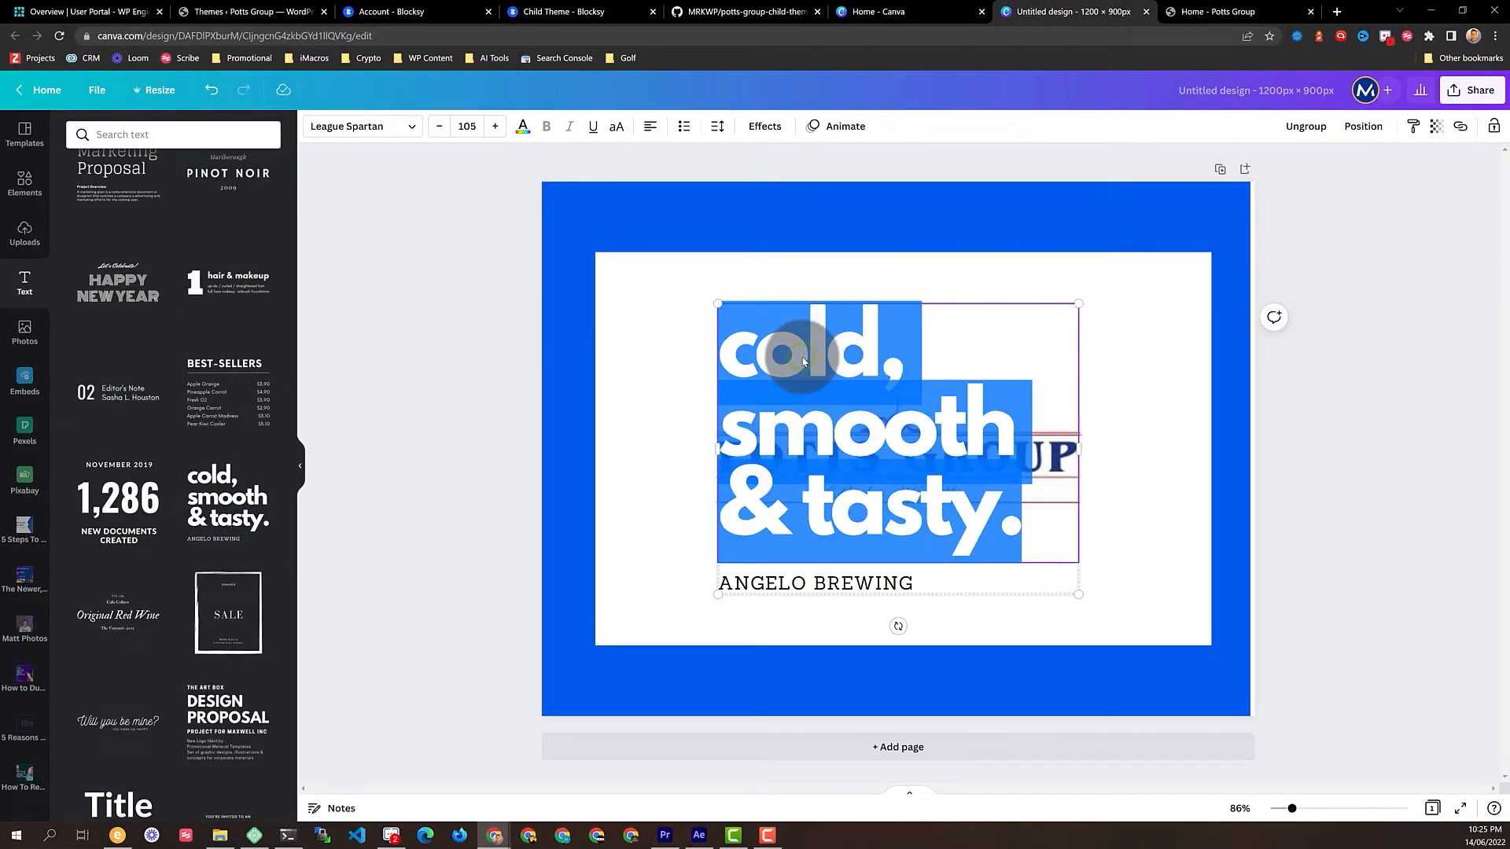
{"action": "type", "text": "CHILD TEME"}
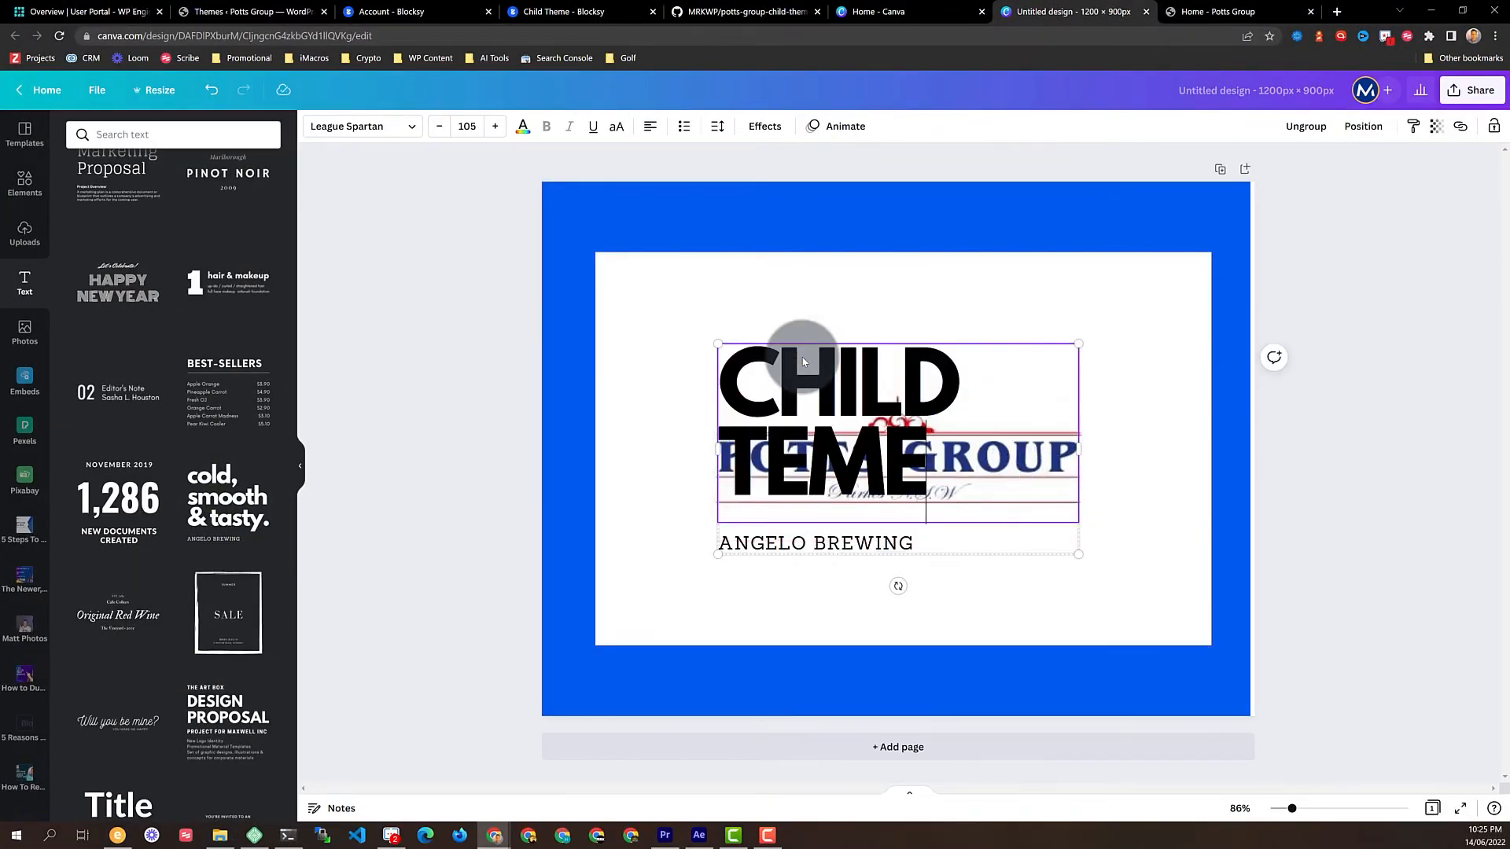
{"action": "key", "text": "BackSpace"}
{"action": "key", "text": "BackSpace"}
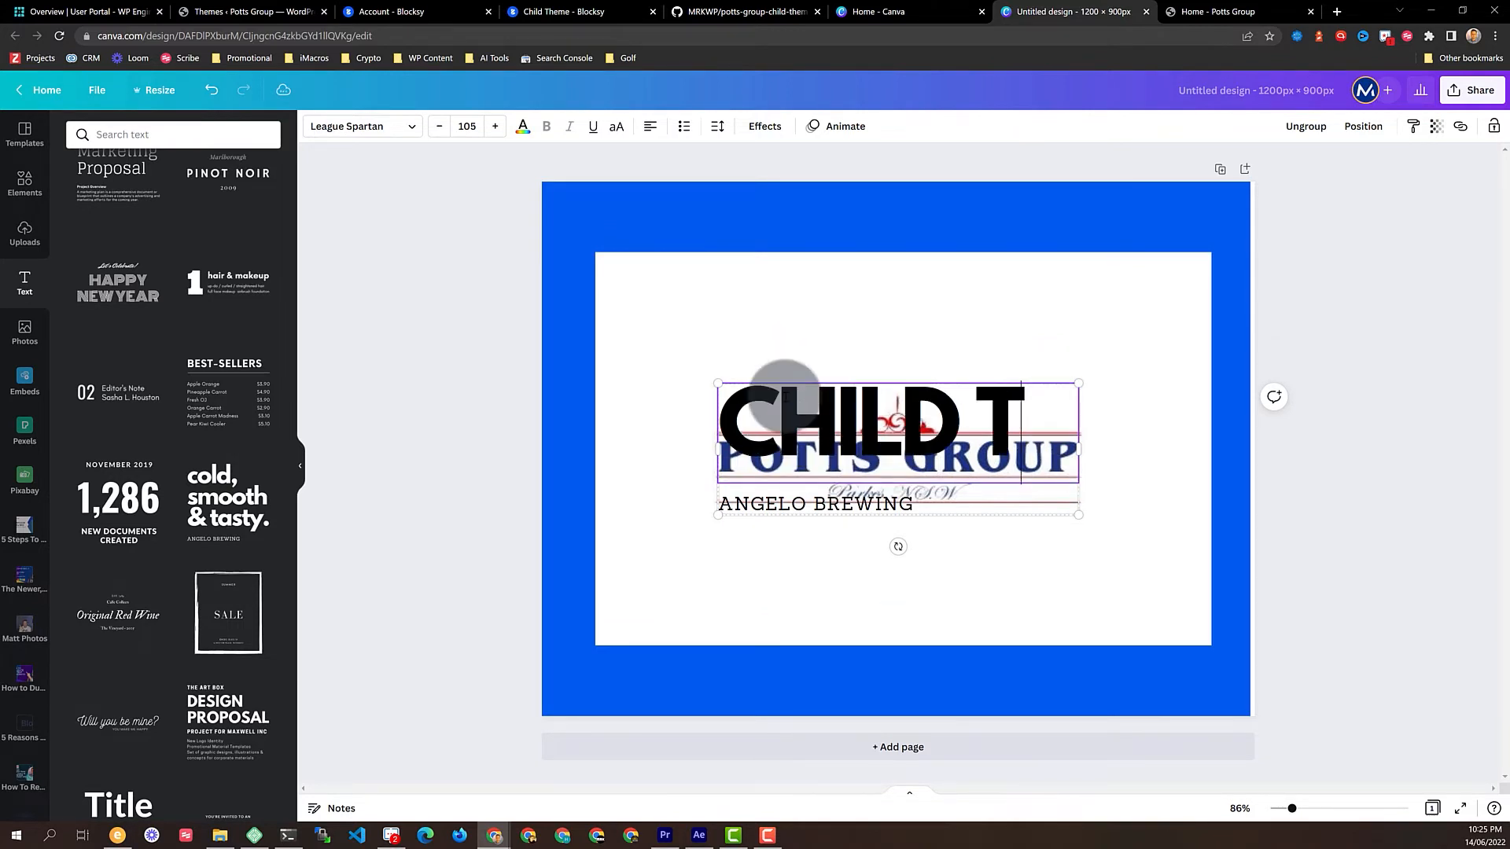
{"action": "type", "text": "HEME"}
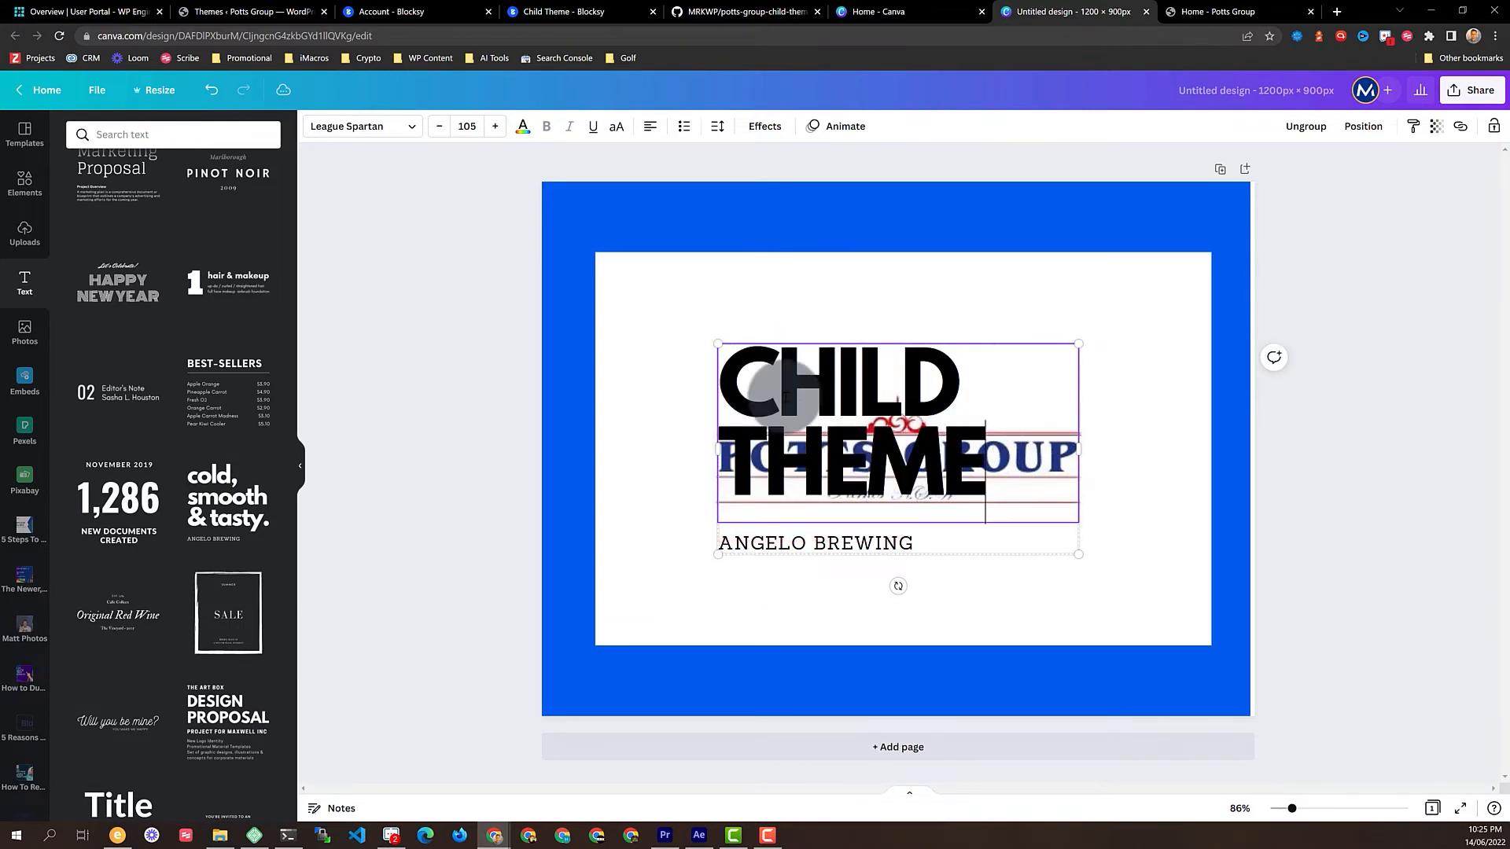
Replace the subtitle with BLOCKSY 2021, centre both lines, and make CHILD THEME bold Poppins Medium
{"action": "double_click", "coordinate": [857, 543]}
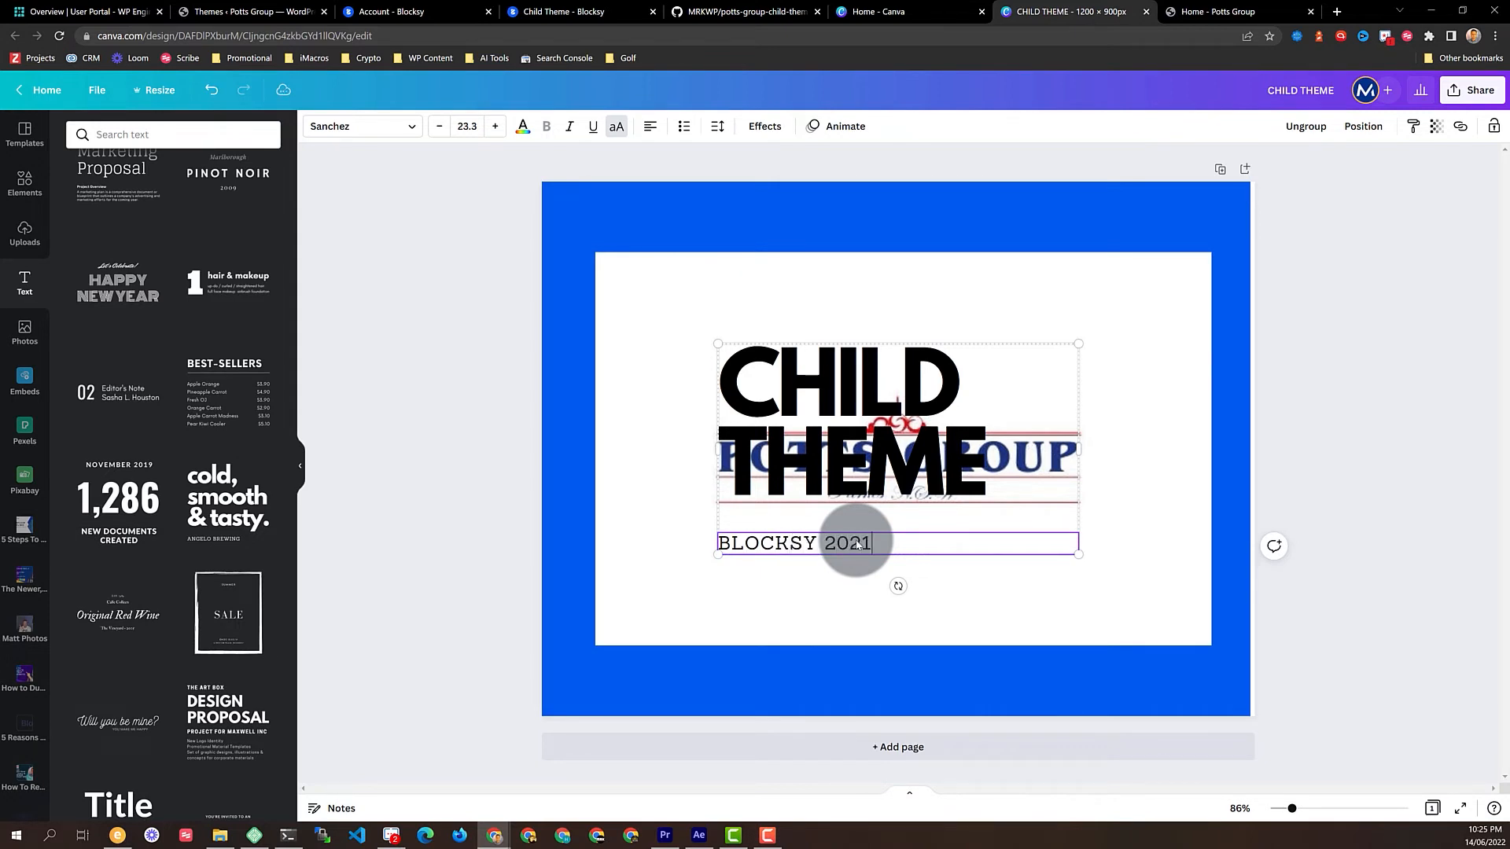
{"action": "key", "text": "ctrl+a"}
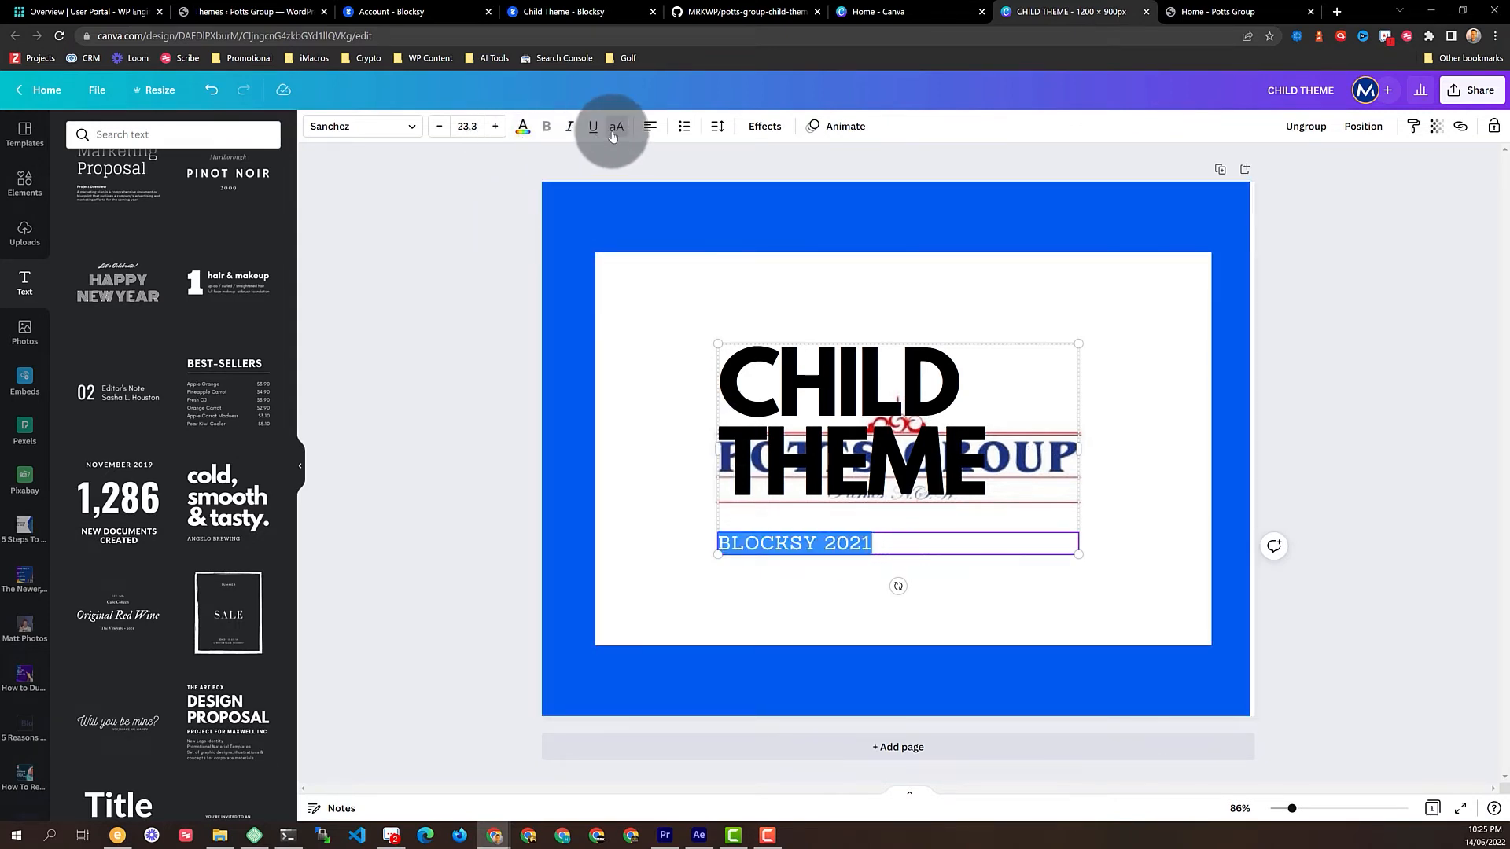
{"action": "left_click", "coordinate": [640, 127]}
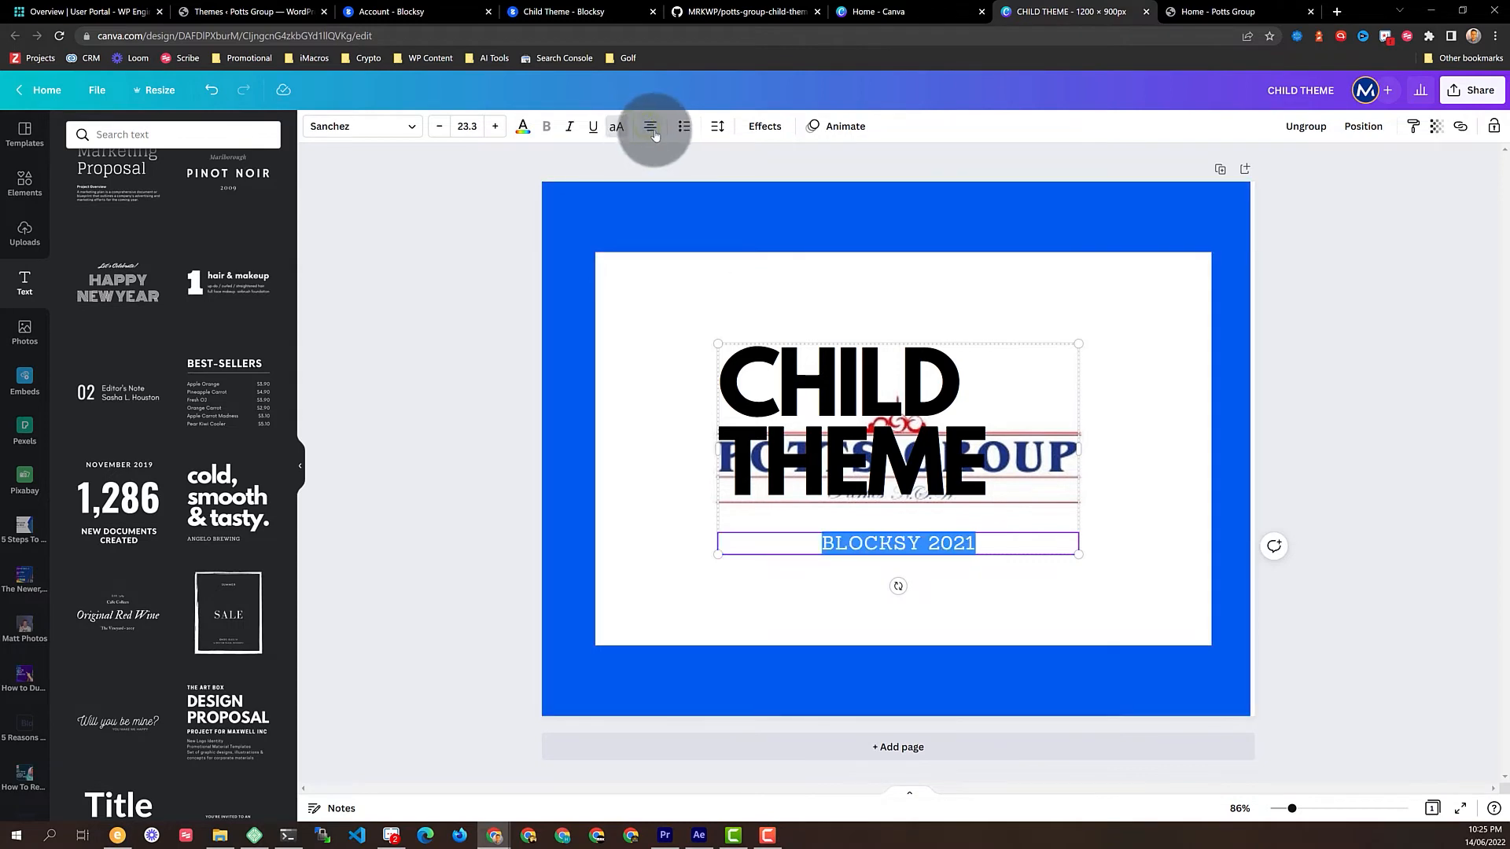
{"action": "left_click", "coordinate": [855, 346]}
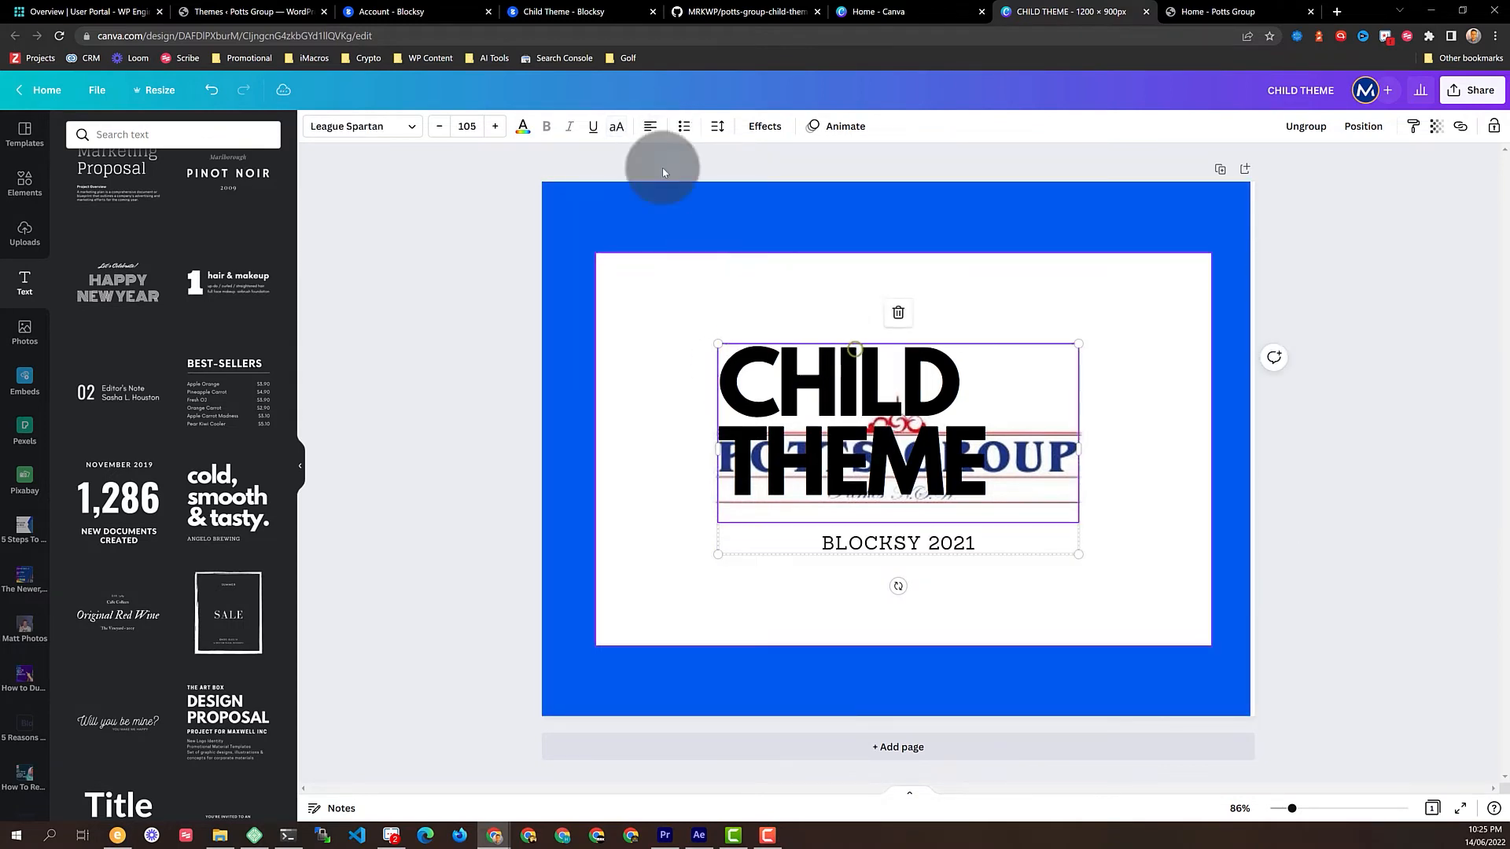
{"action": "left_click", "coordinate": [650, 127]}
{"action": "left_click", "coordinate": [338, 127]}
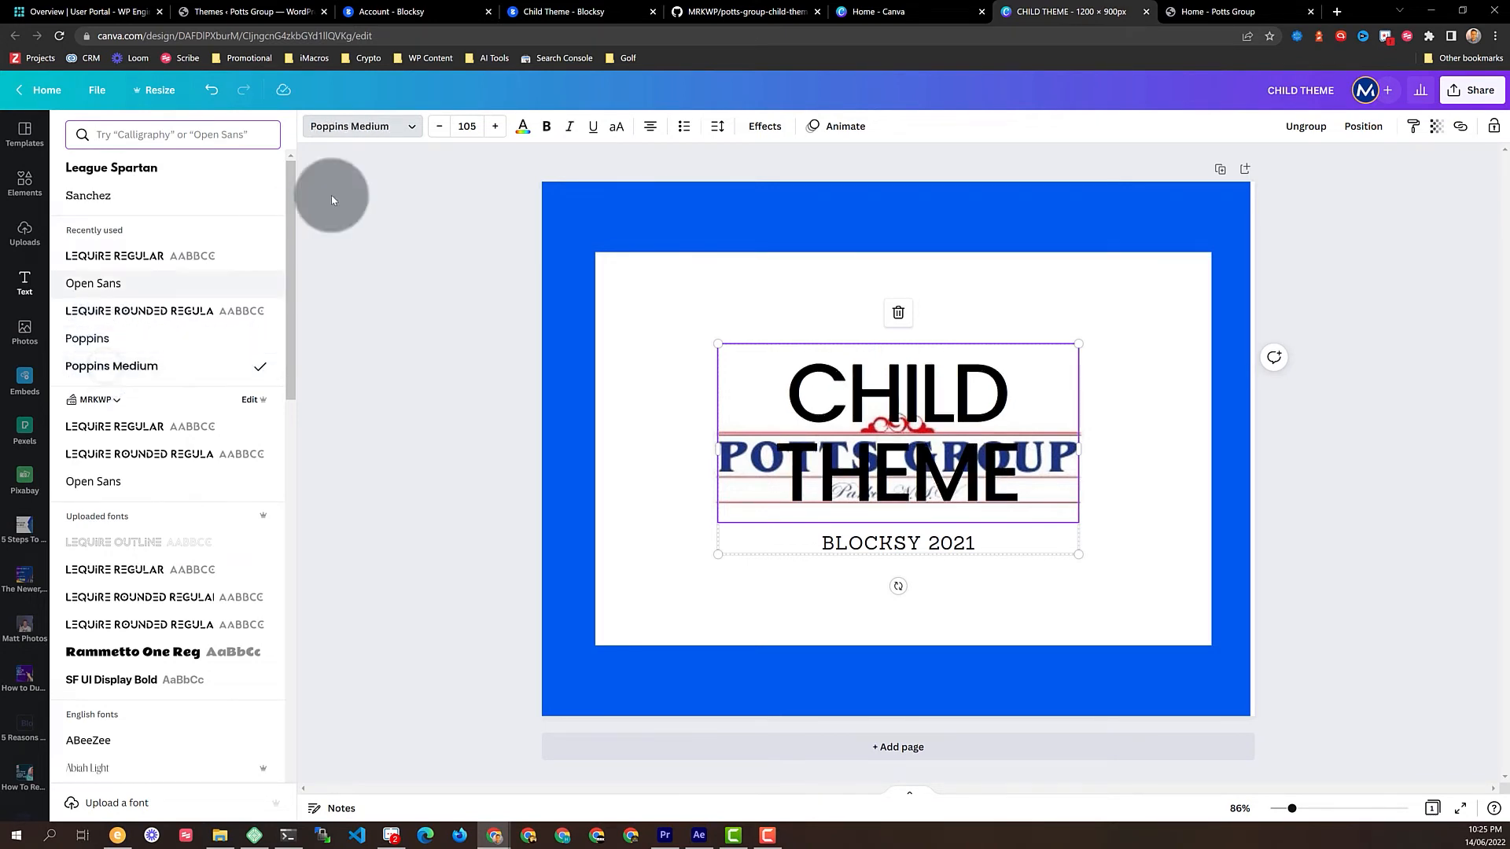
{"action": "left_click", "coordinate": [545, 128]}
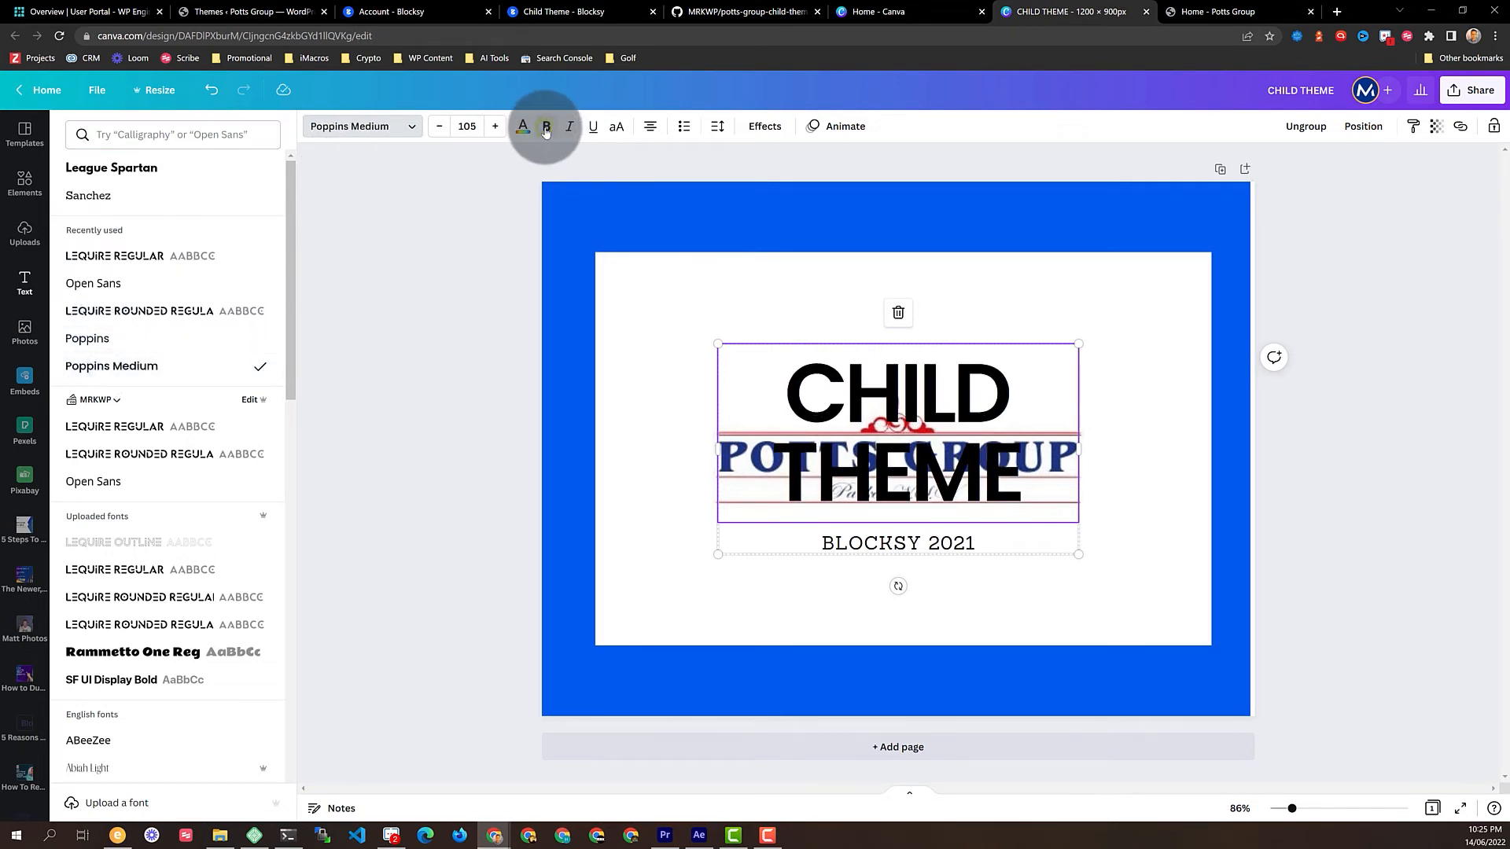
Shrink the CHILD THEME heading to one line and move the text below the Potts Group logo
{"action": "left_click", "coordinate": [963, 545]}
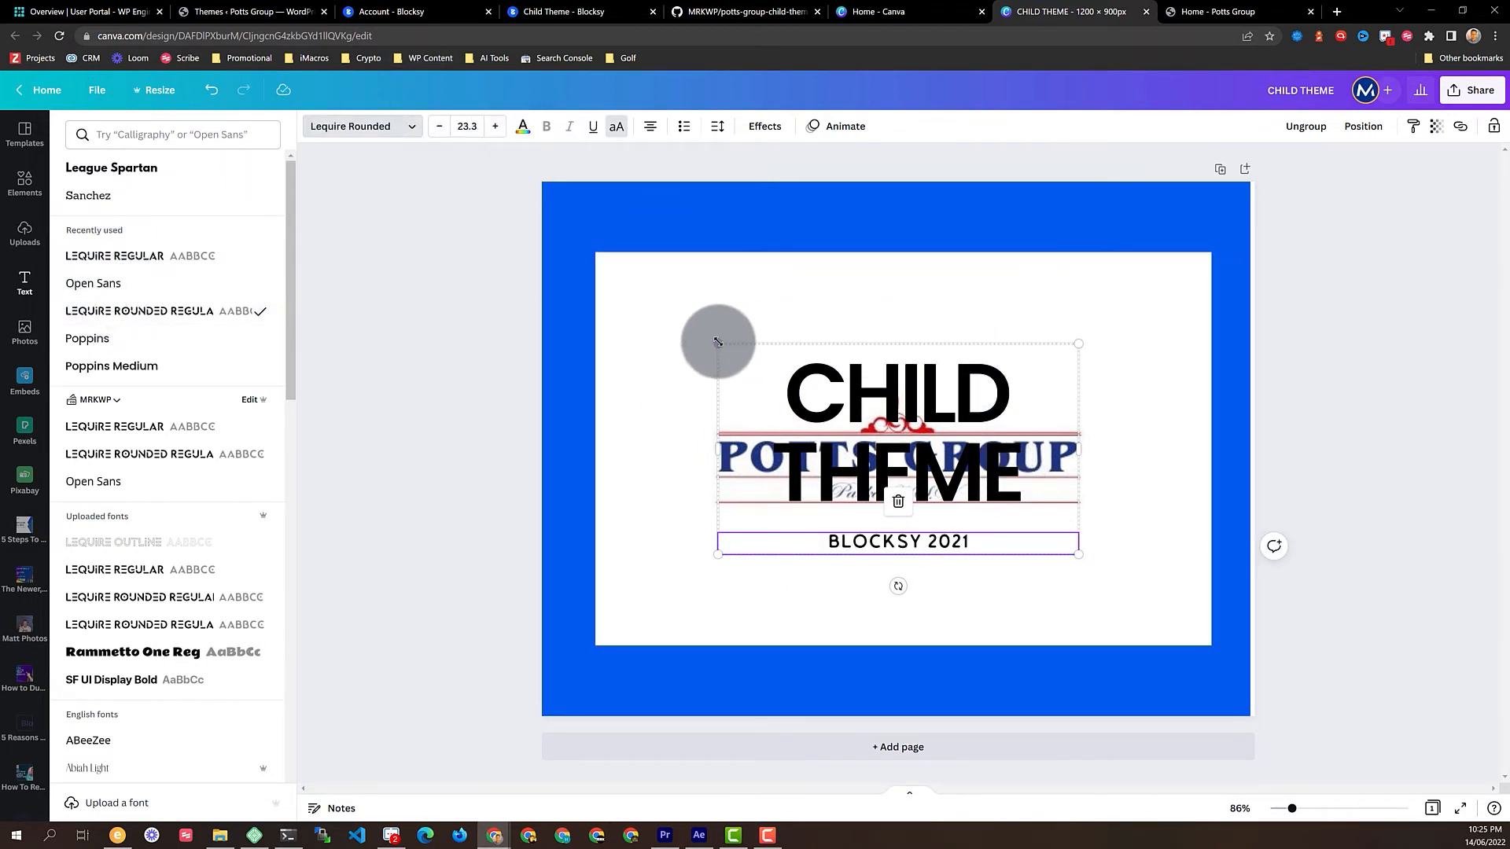
{"action": "left_click", "coordinate": [897, 384]}
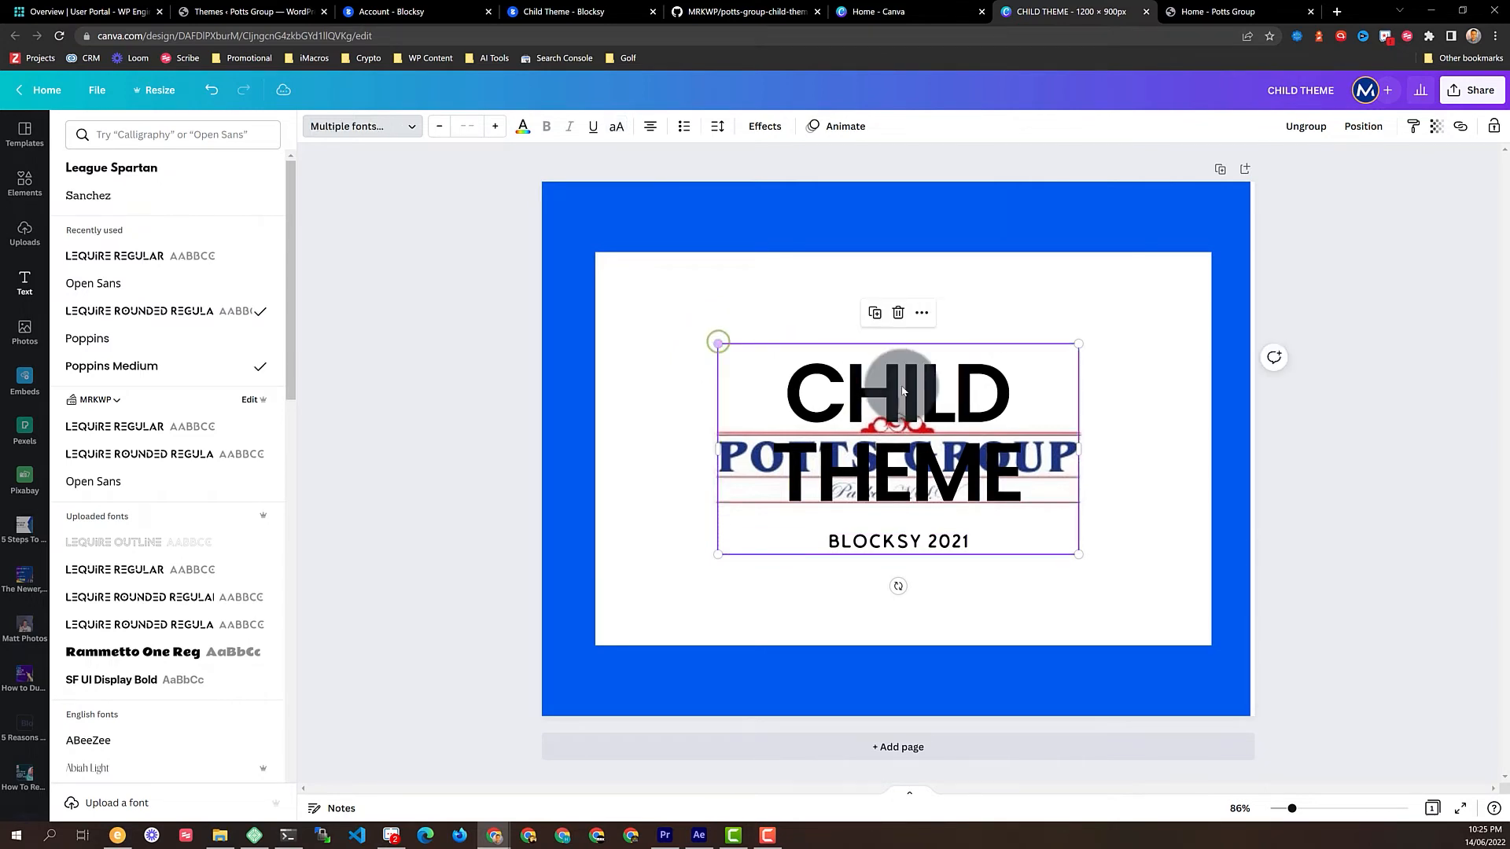
{"action": "left_click", "coordinate": [440, 127]}
{"action": "left_click", "coordinate": [439, 127]}
{"action": "left_click", "coordinate": [440, 126]}
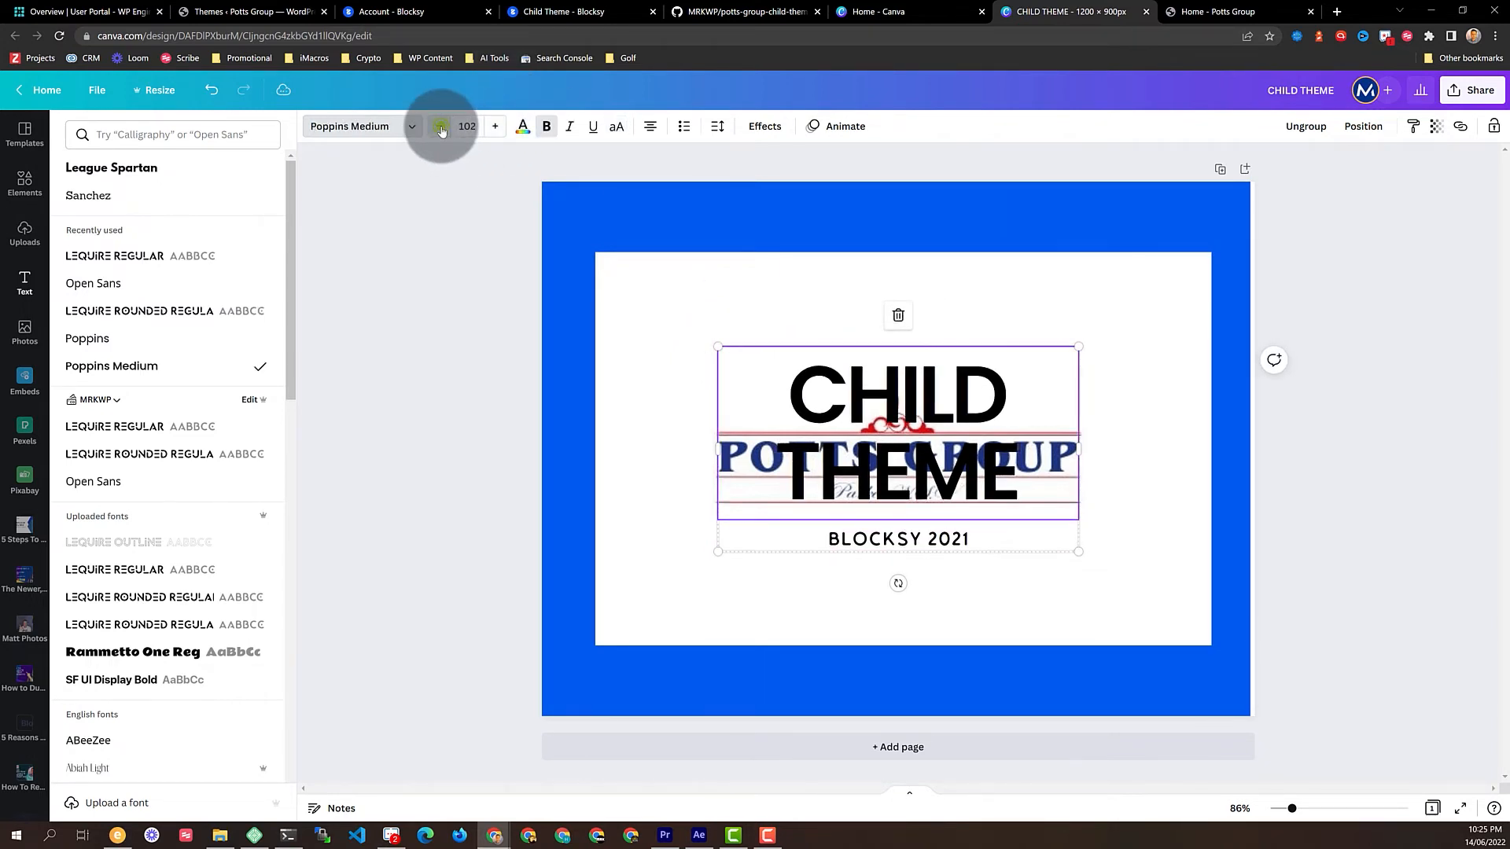
{"action": "left_click", "coordinate": [440, 127]}
{"action": "left_click", "coordinate": [439, 127]}
{"action": "left_click", "coordinate": [440, 127]}
{"action": "left_click", "coordinate": [440, 126]}
{"action": "left_click", "coordinate": [439, 126]}
{"action": "left_click", "coordinate": [440, 127]}
{"action": "left_click", "coordinate": [439, 127]}
{"action": "left_click", "coordinate": [439, 127]}
{"action": "left_click", "coordinate": [440, 127]}
{"action": "left_click", "coordinate": [440, 127]}
{"action": "left_click", "coordinate": [439, 127]}
{"action": "left_click", "coordinate": [439, 127]}
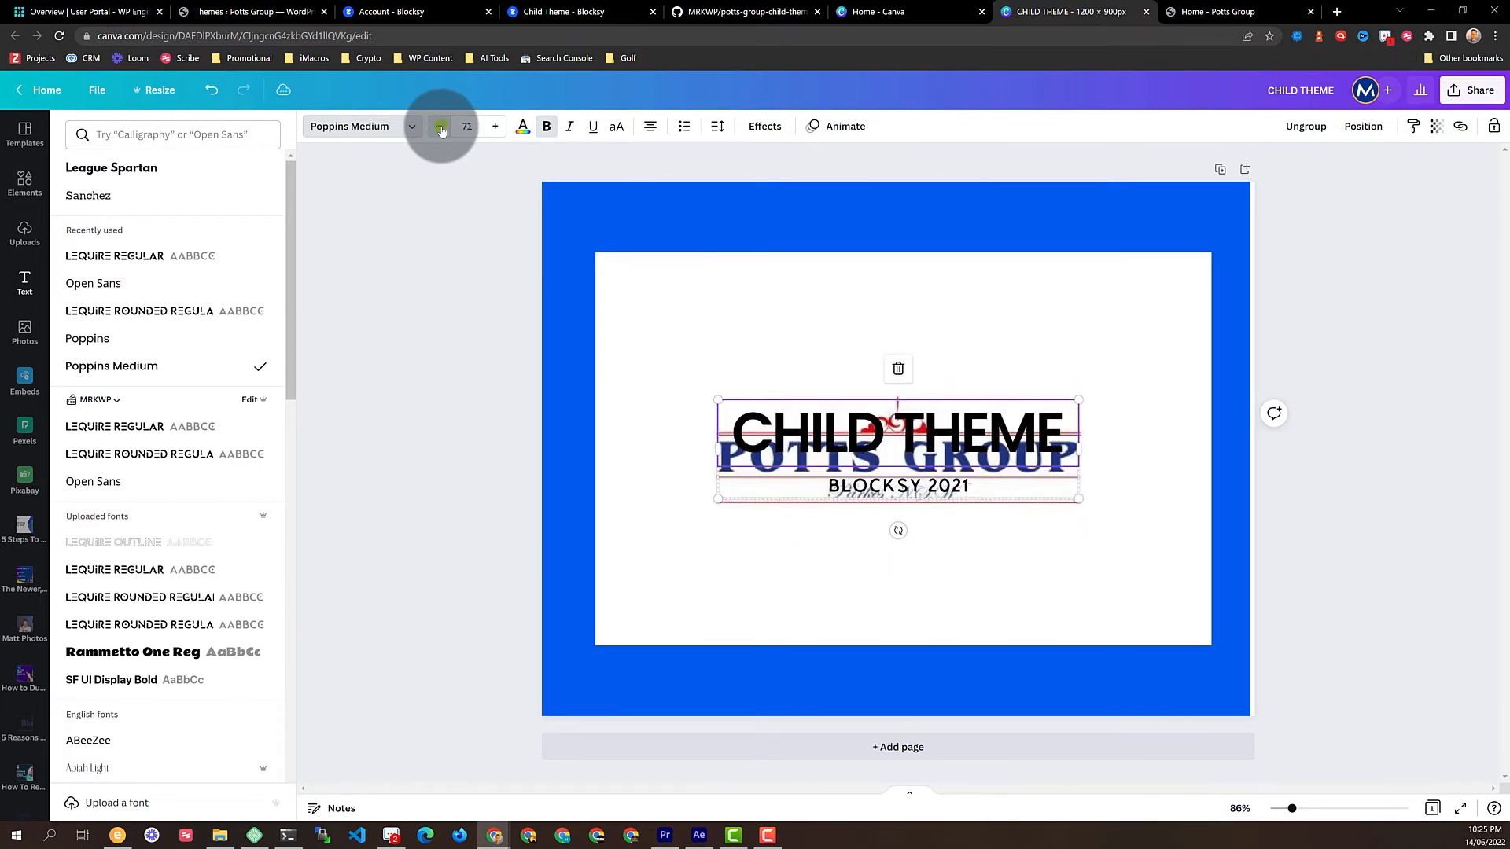
{"action": "left_click", "coordinate": [439, 126]}
{"action": "left_click", "coordinate": [439, 126]}
{"action": "left_click", "coordinate": [439, 126]}
{"action": "left_click", "coordinate": [440, 127]}
{"action": "left_click", "coordinate": [439, 127]}
{"action": "left_click", "coordinate": [439, 127]}
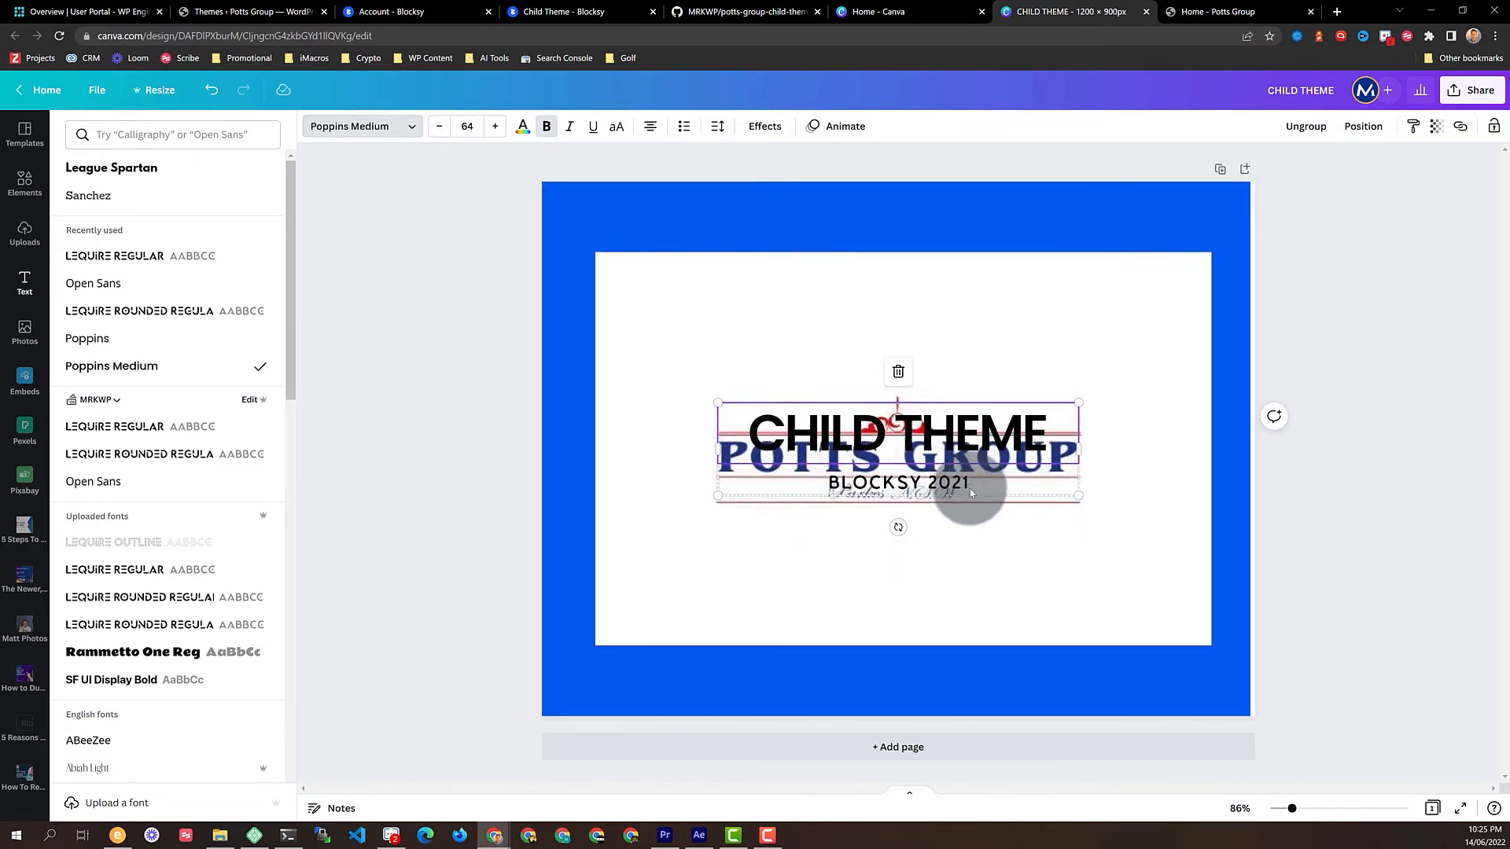
{"action": "left_click_drag", "start_coordinate": [983, 446], "coordinate": [979, 544]}
Group the Potts Group logo with the CHILD THEME text and raise the group on the panel
{"action": "left_click", "coordinate": [1015, 447], "text": "shift"}
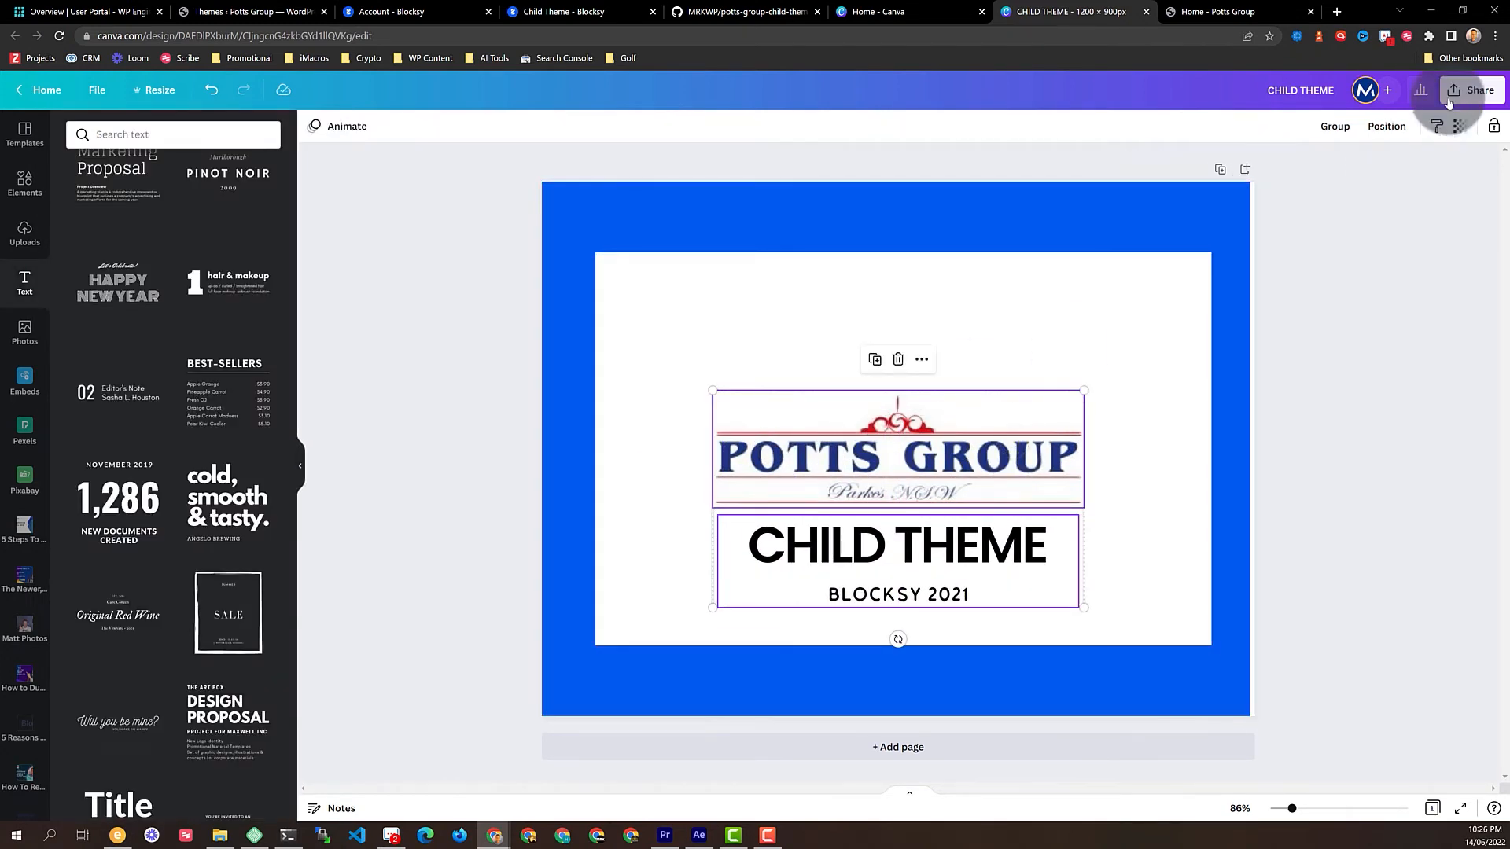
{"action": "left_click", "coordinate": [1336, 126]}
{"action": "left_click_drag", "start_coordinate": [997, 442], "coordinate": [988, 399]}
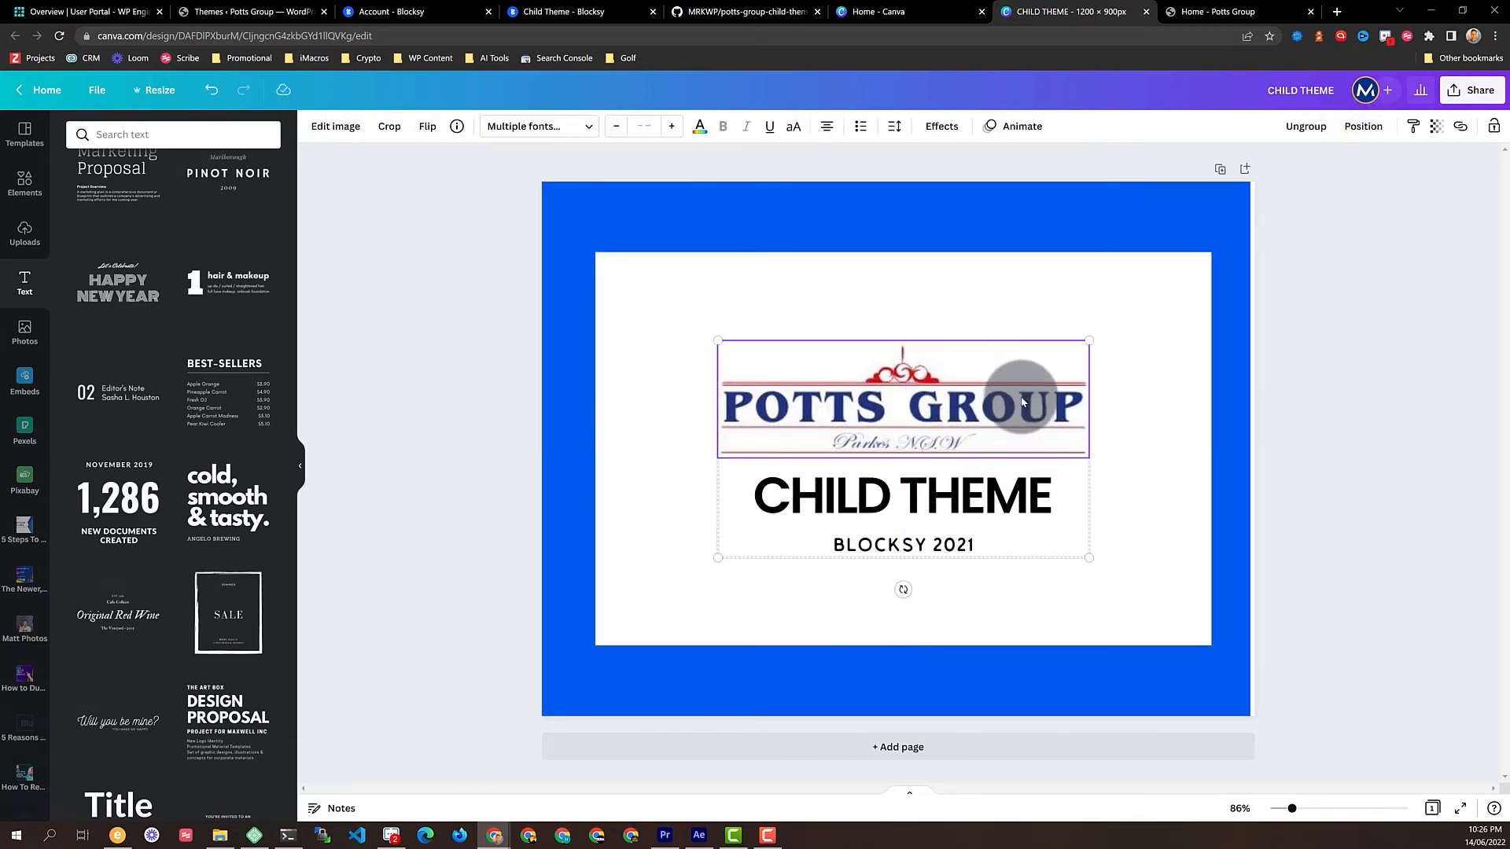
Centre the white panel on the page and widen the blue background to the page edge
{"action": "left_click", "coordinate": [1158, 360]}
{"action": "left_click", "coordinate": [1409, 126]}
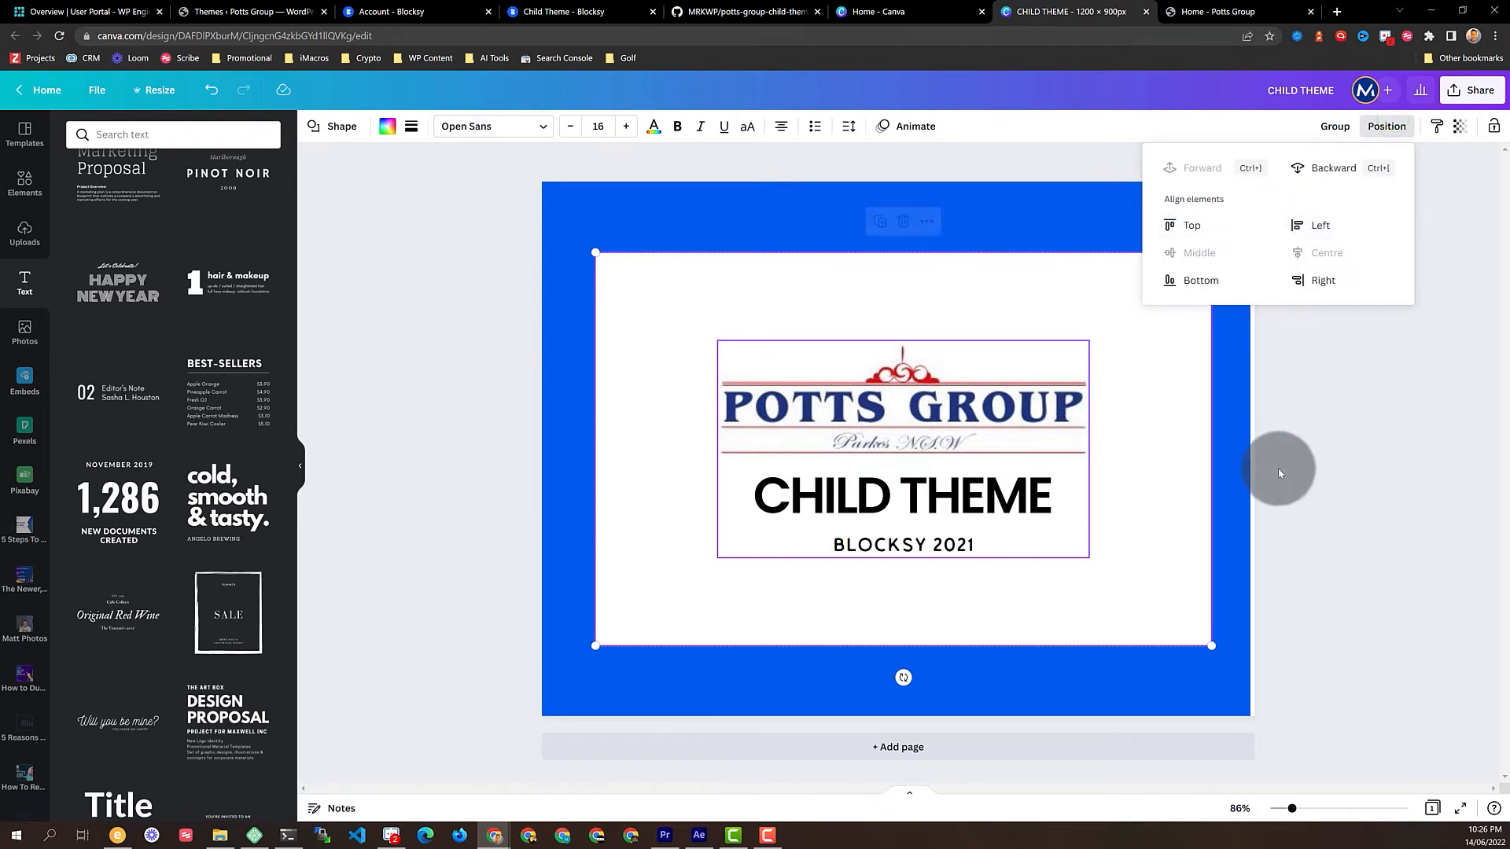
{"action": "left_click", "coordinate": [1231, 464]}
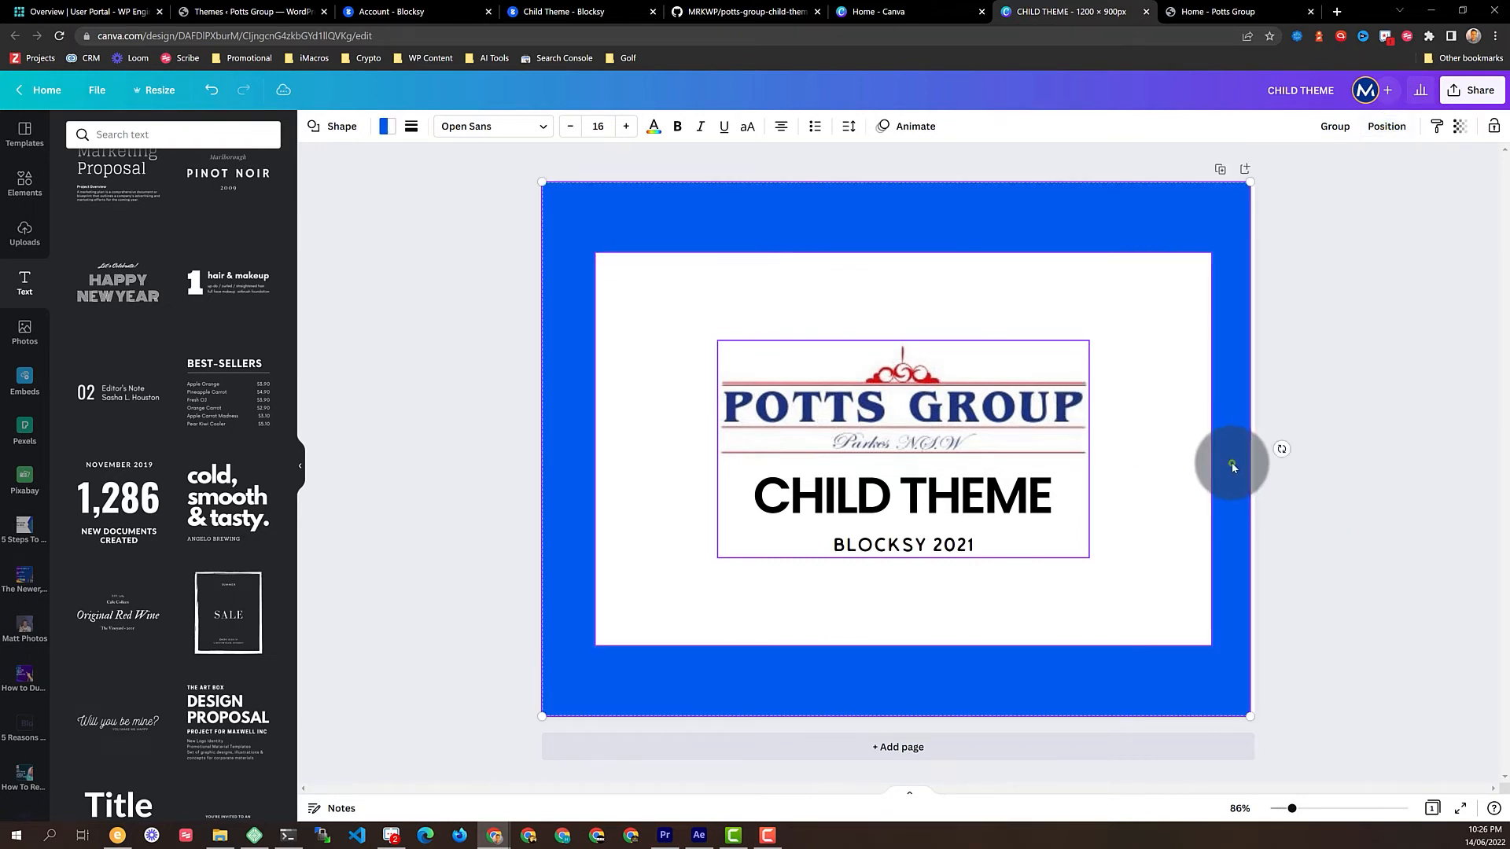
{"action": "left_click", "coordinate": [1386, 126]}
{"action": "left_click", "coordinate": [1324, 255]}
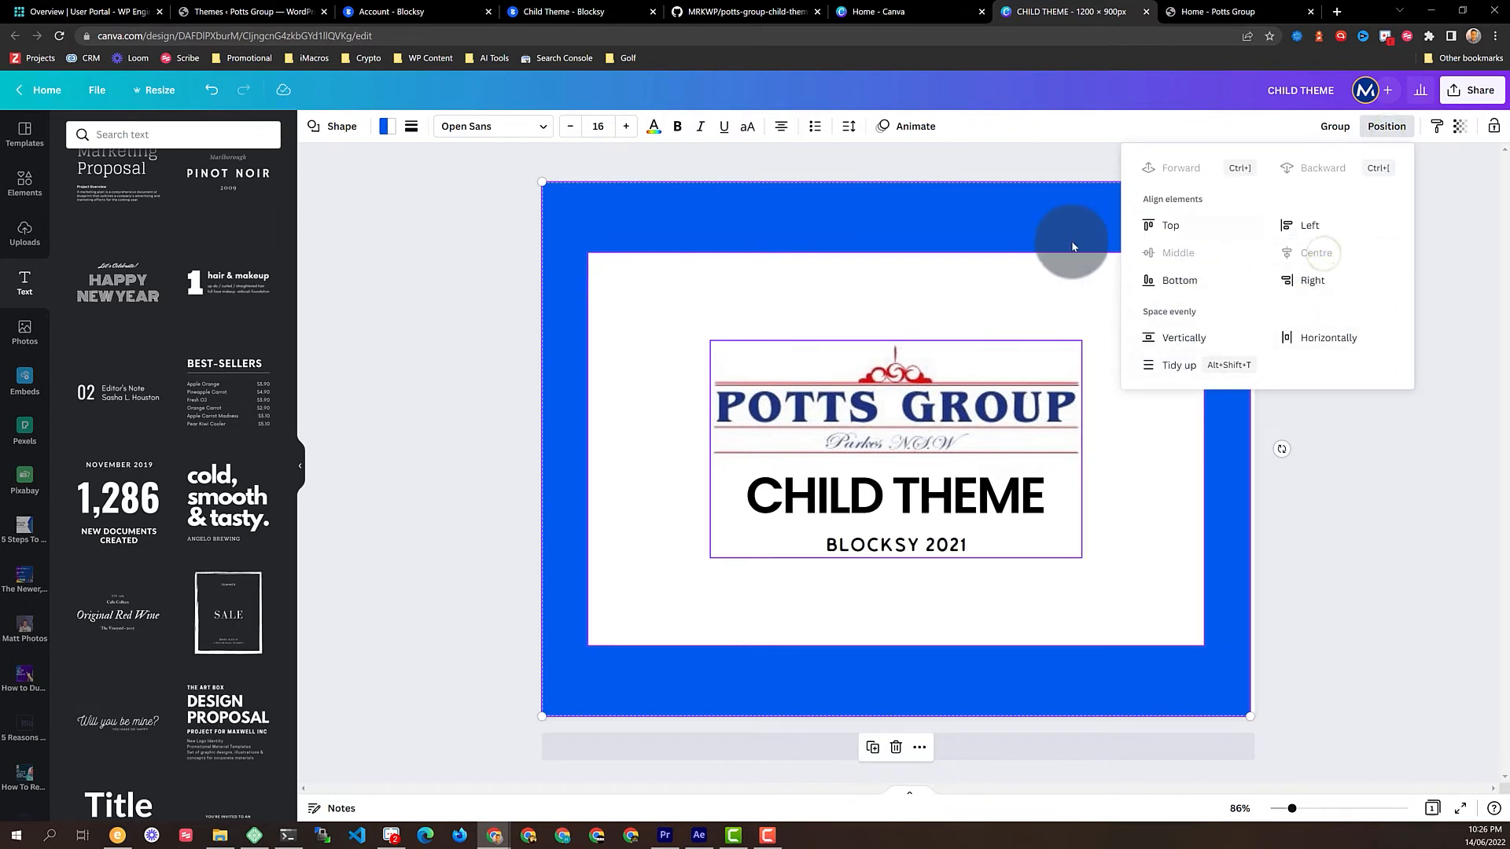
{"action": "left_click_drag", "start_coordinate": [954, 211], "coordinate": [951, 206]}
{"action": "left_click", "coordinate": [1440, 315]}
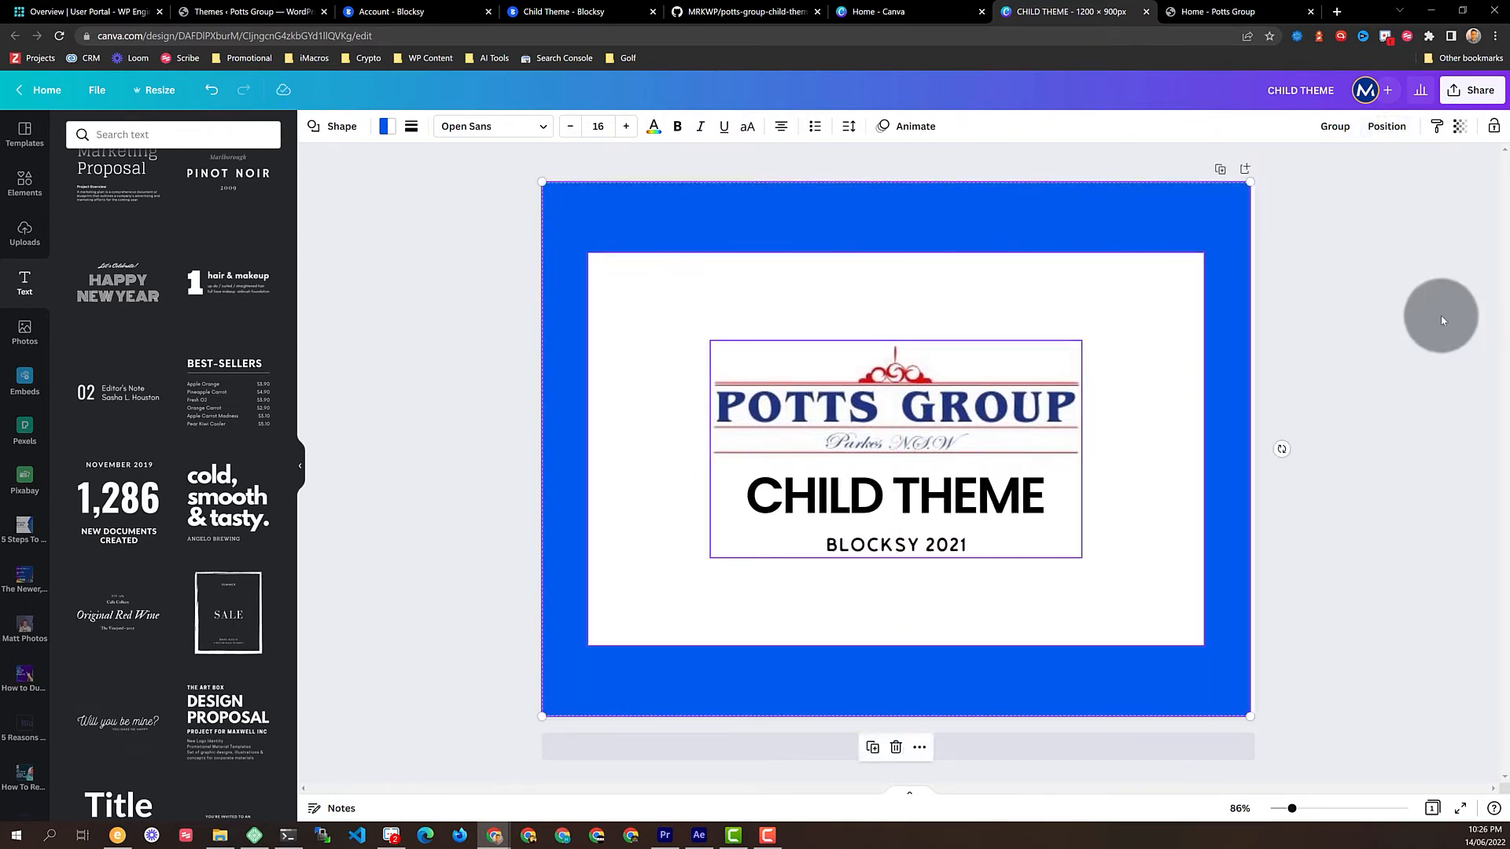
{"action": "left_click", "coordinate": [1227, 217]}
{"action": "left_click_drag", "start_coordinate": [1249, 183], "coordinate": [1269, 189]}
Recheck the white panel's alignment, then deselect everything to review the design
{"action": "left_click", "coordinate": [1377, 336]}
{"action": "left_click", "coordinate": [982, 368]}
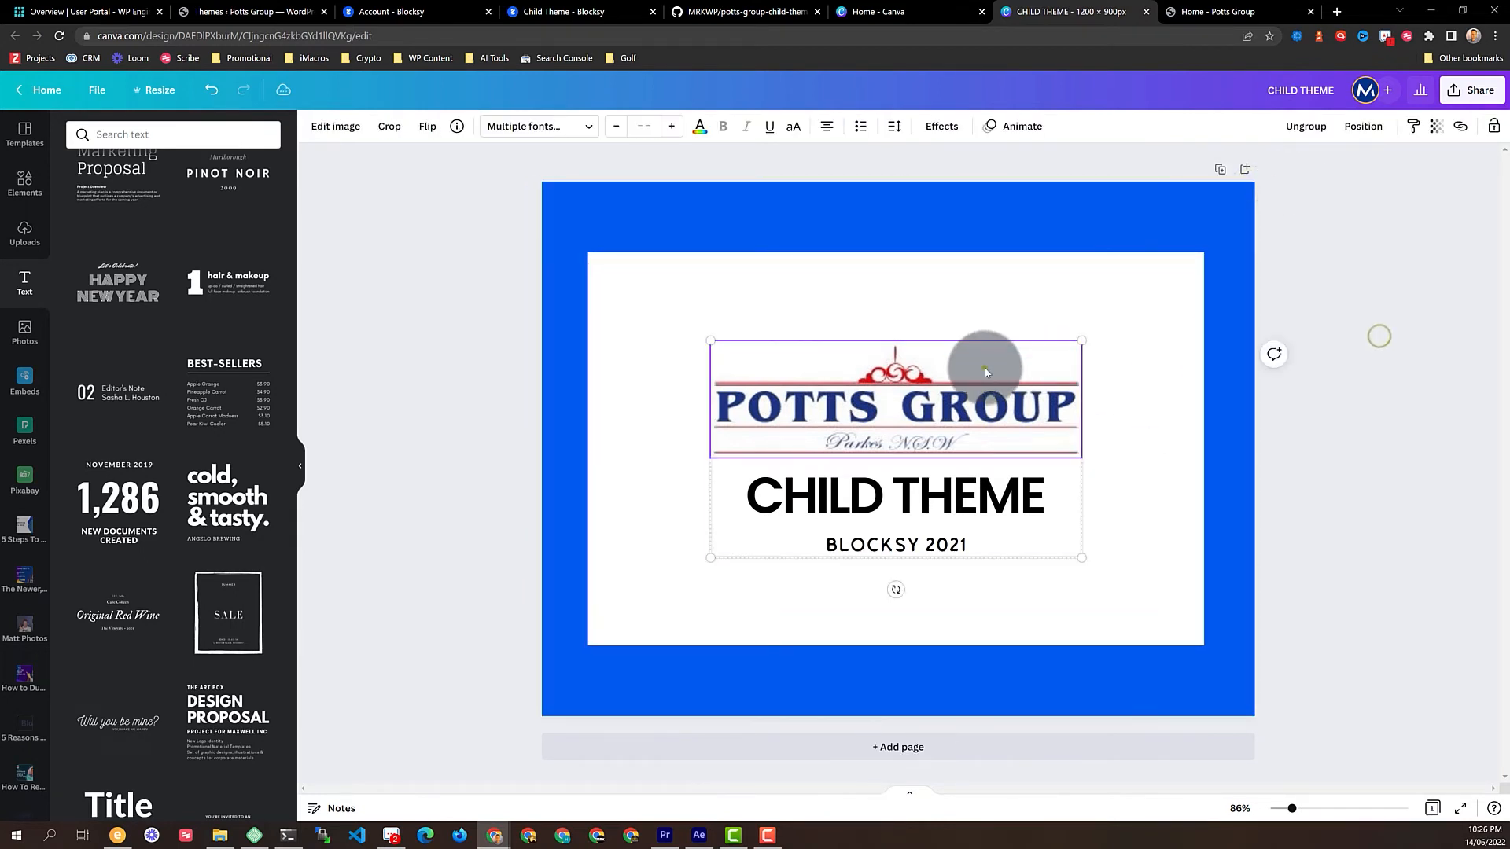
{"action": "left_click", "coordinate": [1176, 498]}
{"action": "left_click", "coordinate": [1377, 129]}
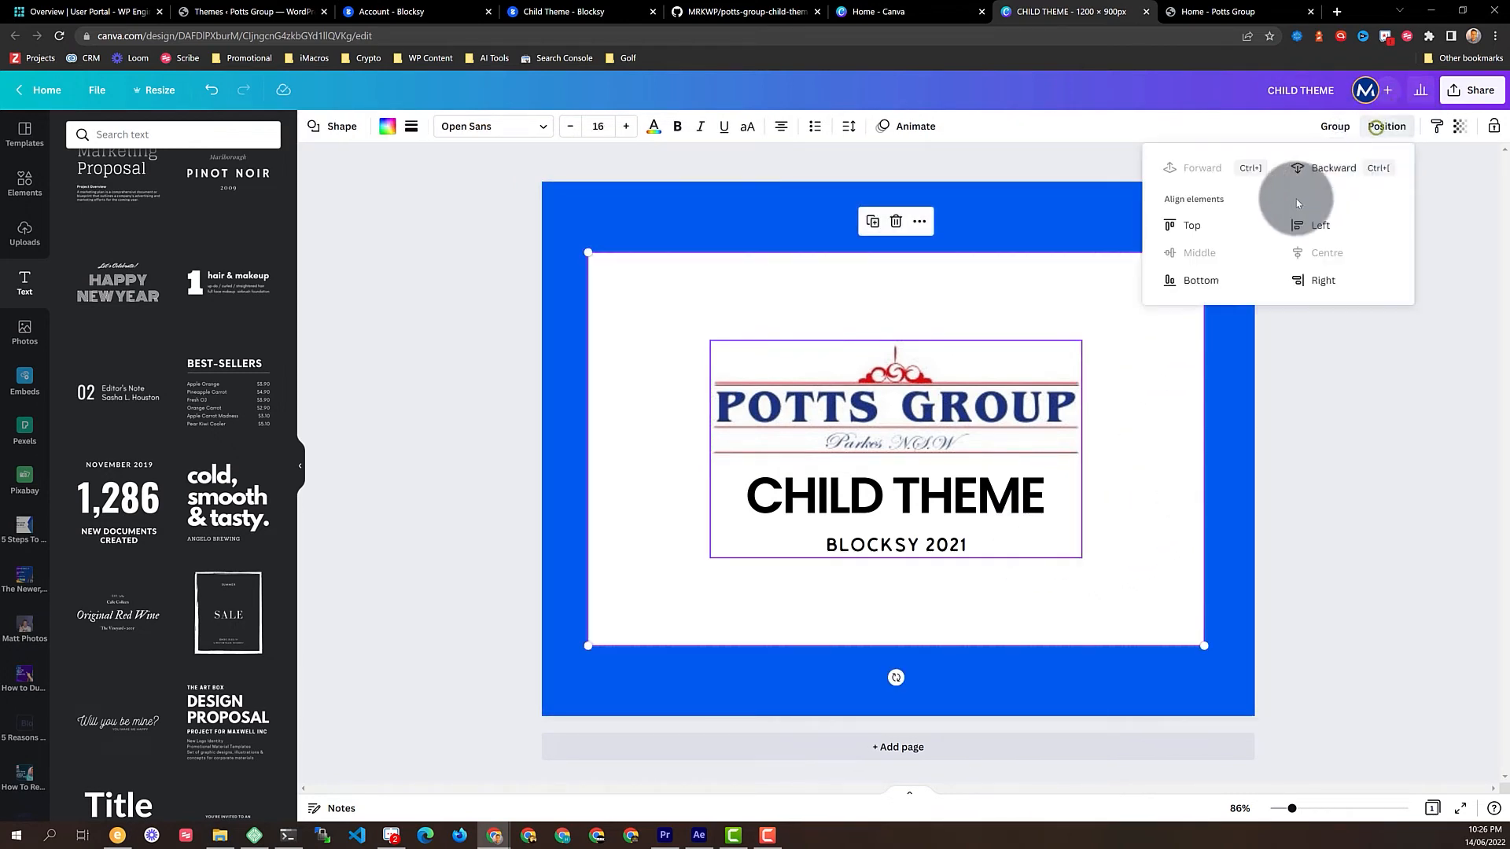
{"action": "left_click", "coordinate": [1046, 158]}
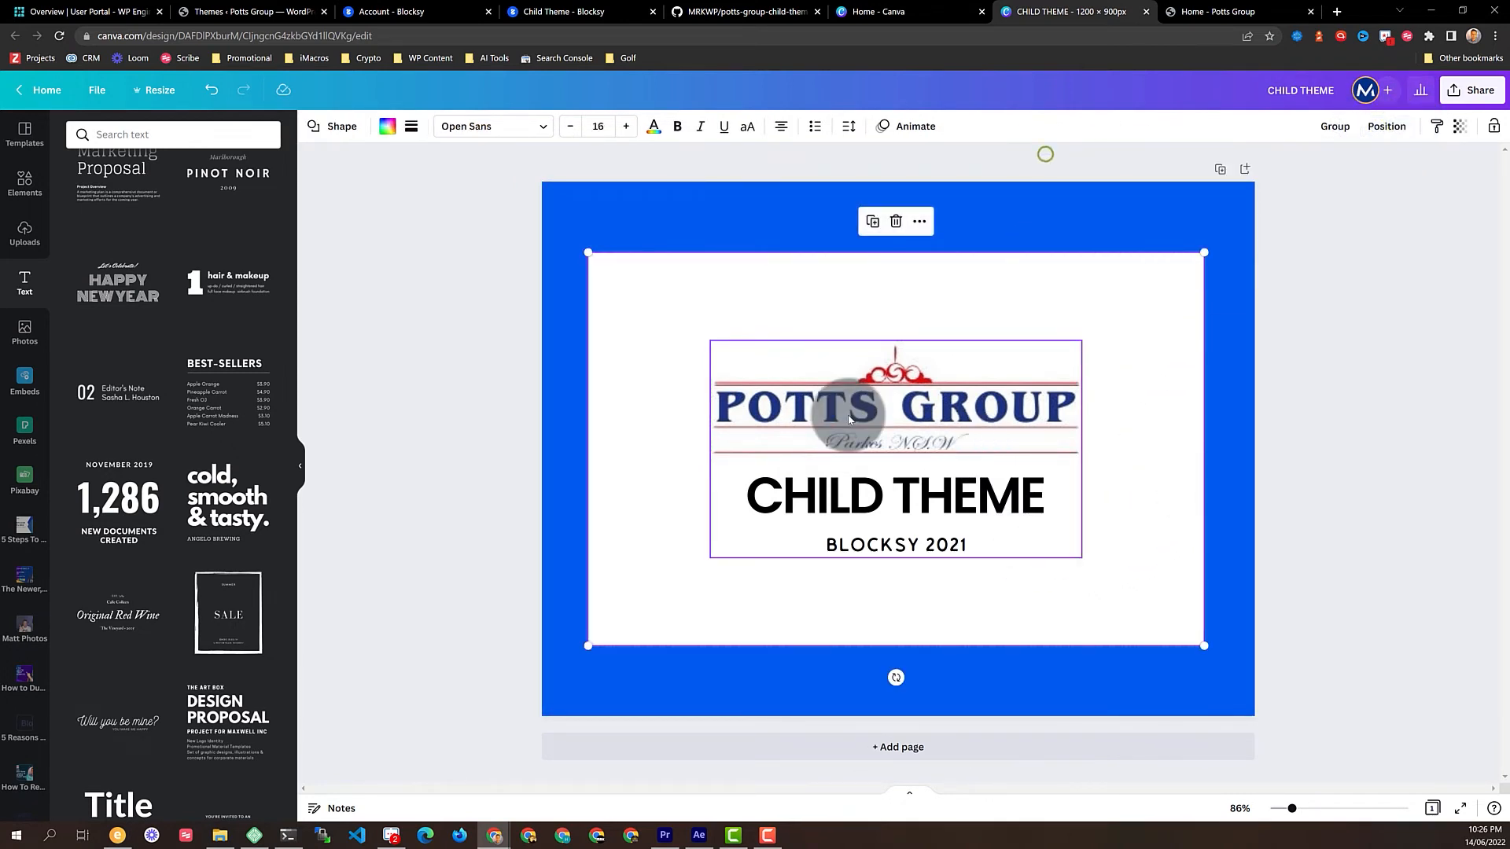
{"action": "left_click", "coordinate": [458, 324]}
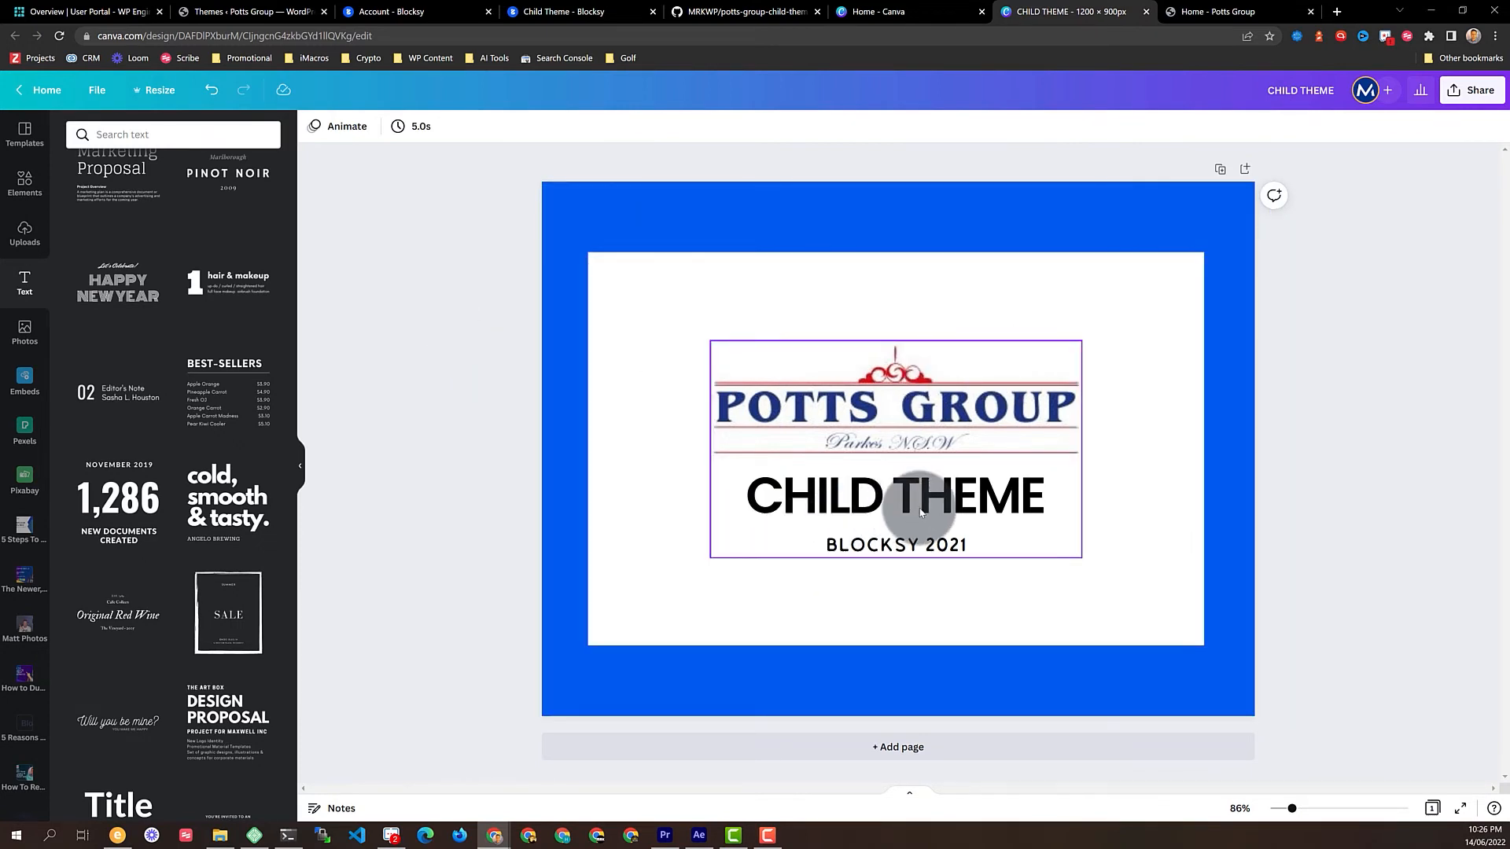
Download the design as a JPG with quality lowered to 20
{"action": "left_click", "coordinate": [1482, 93]}
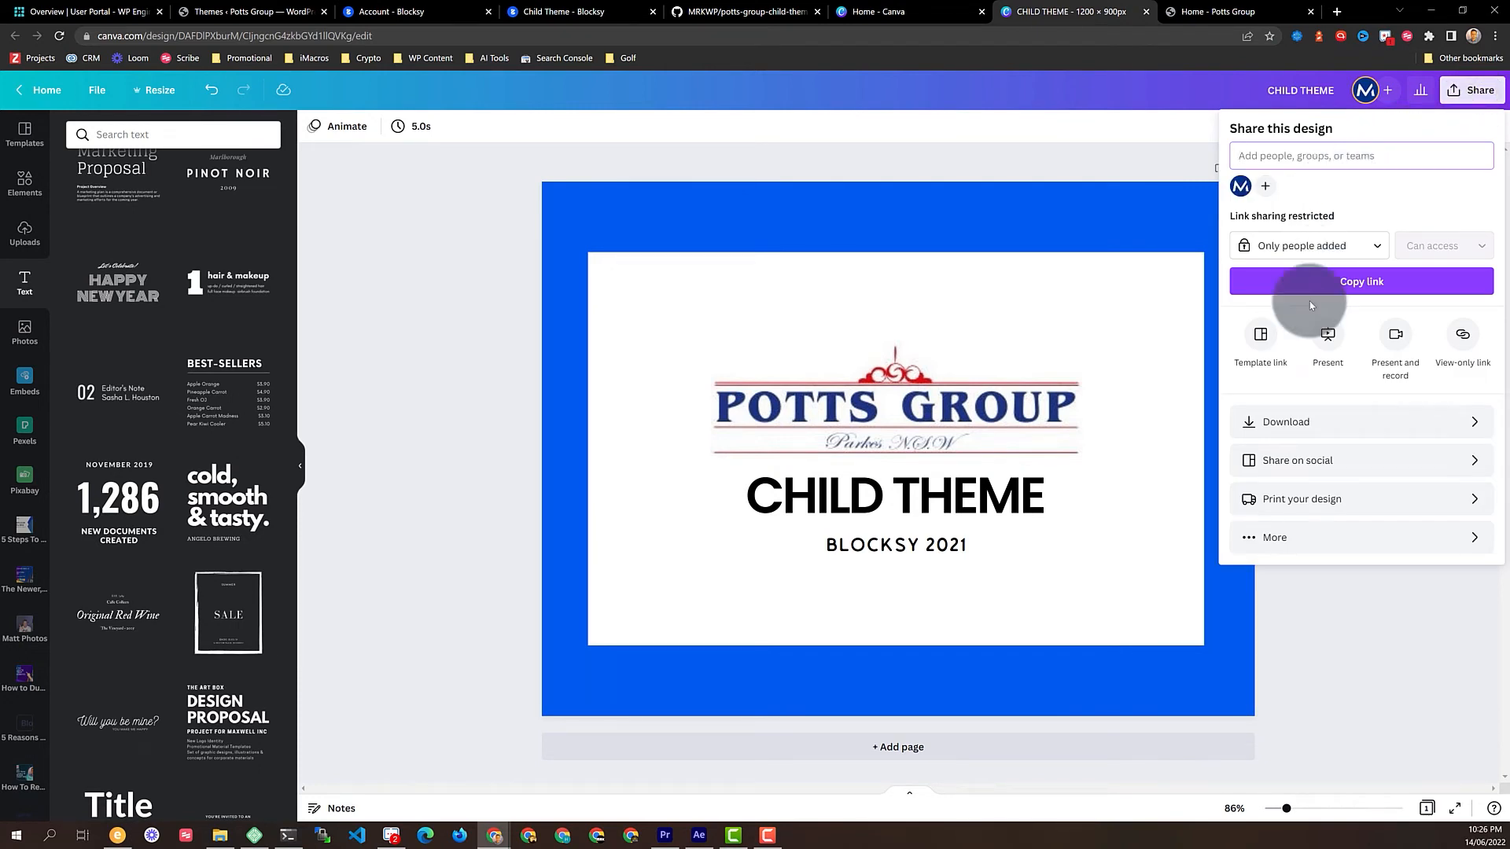
{"action": "left_click", "coordinate": [1395, 421]}
{"action": "left_click", "coordinate": [1393, 190]}
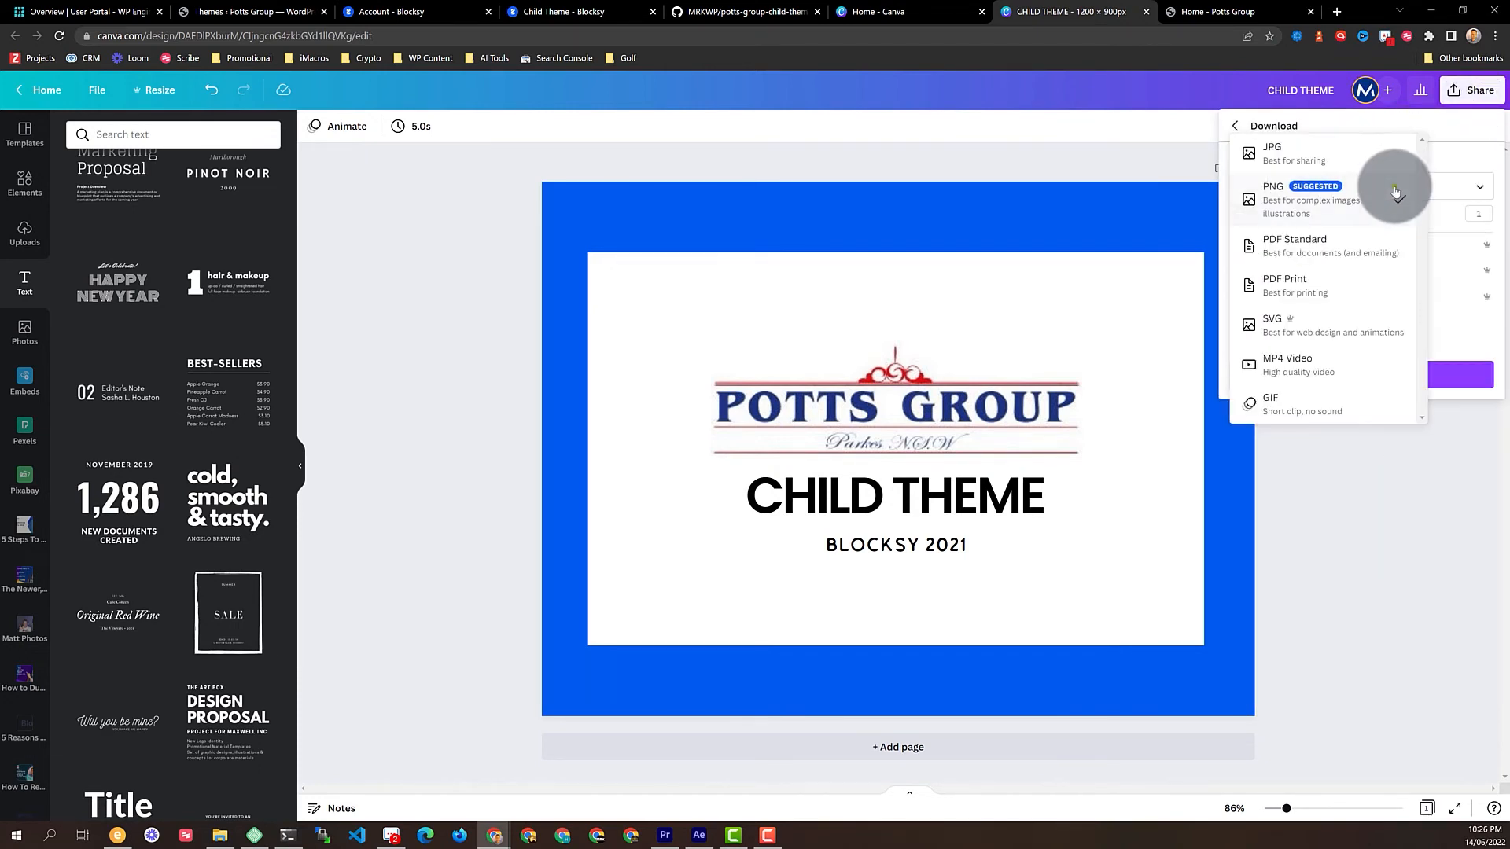
{"action": "left_click", "coordinate": [1299, 148]}
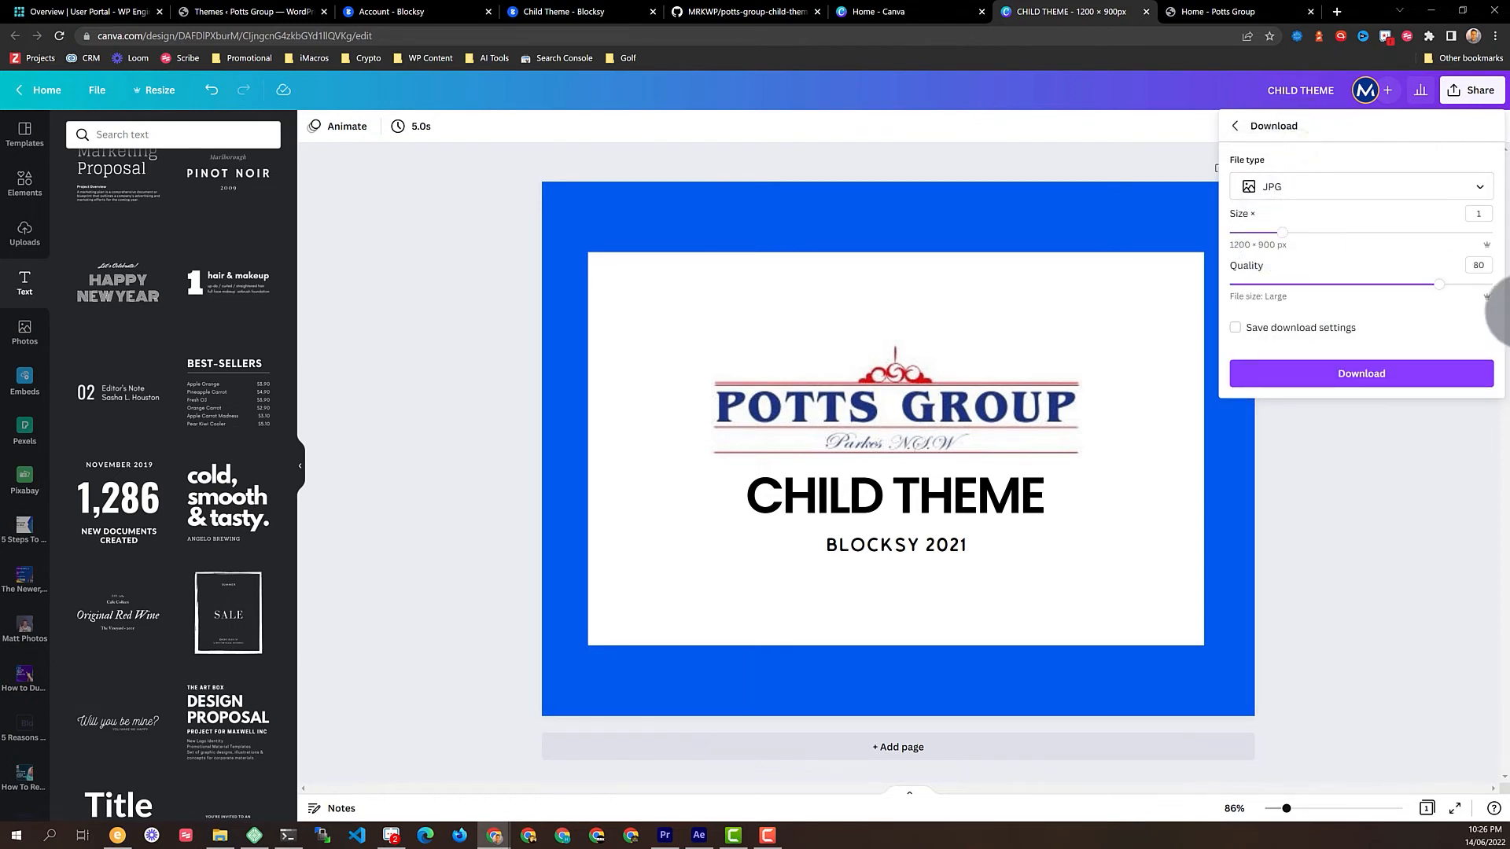
{"action": "left_click_drag", "start_coordinate": [1439, 284], "coordinate": [1281, 299]}
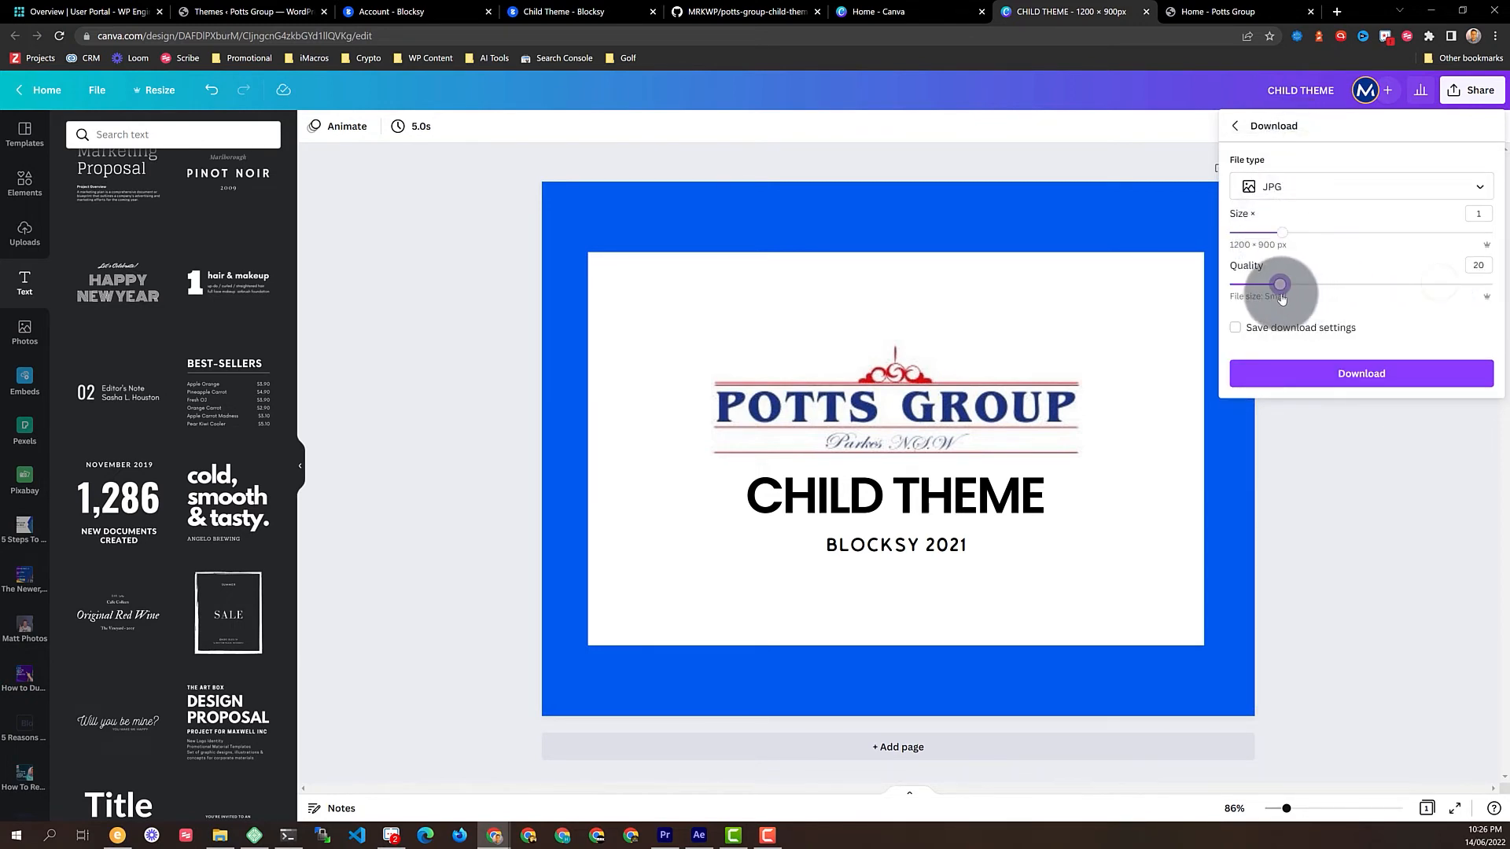
{"action": "left_click", "coordinate": [1476, 267]}
{"action": "left_click", "coordinate": [1349, 374]}
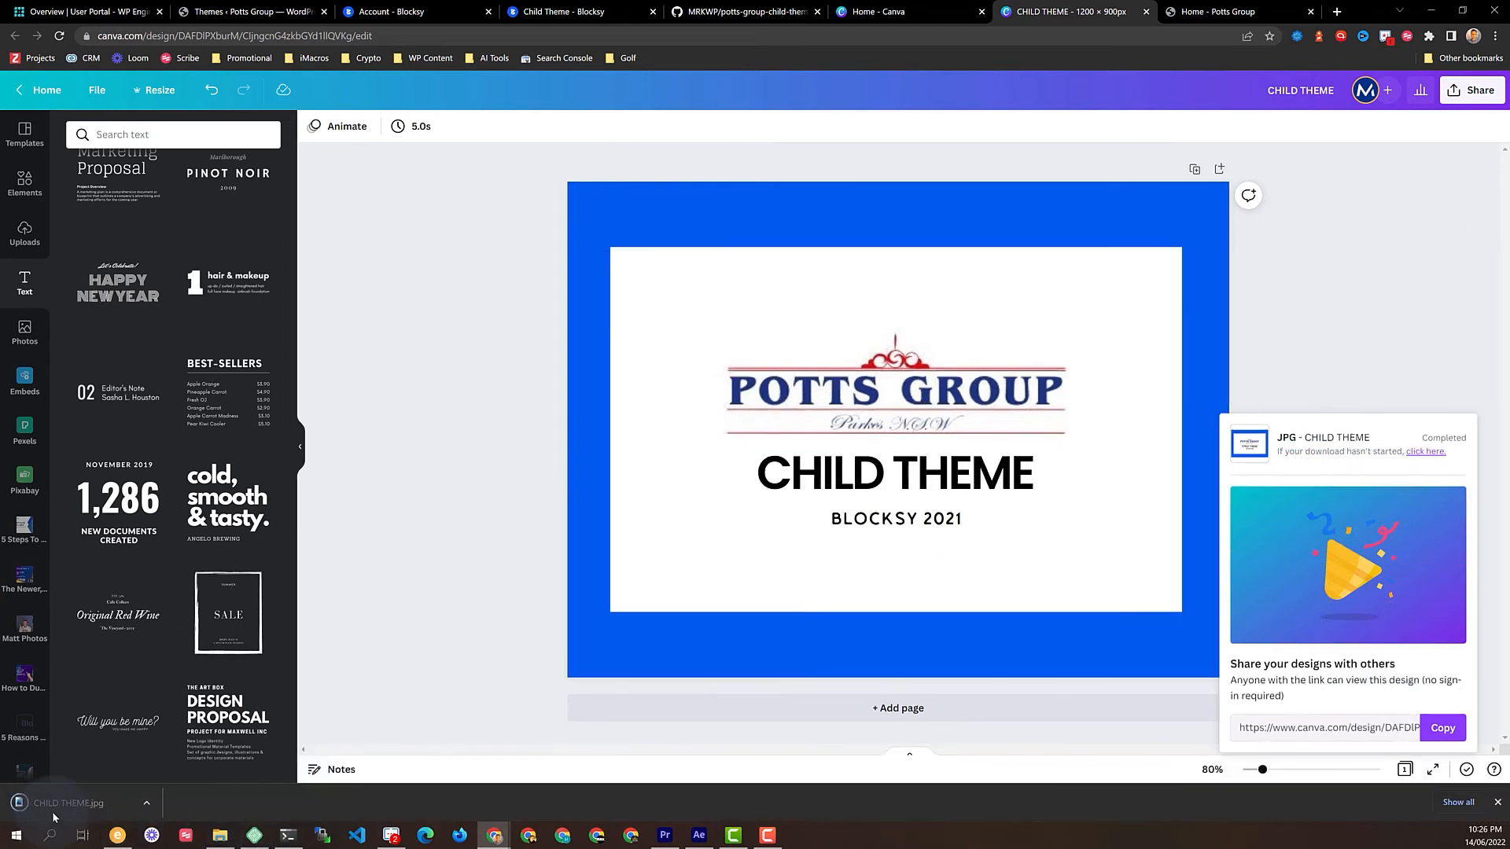
Show the downloaded image in its folder and copy the old screenshot file's name
{"action": "left_click", "coordinate": [192, 758]}
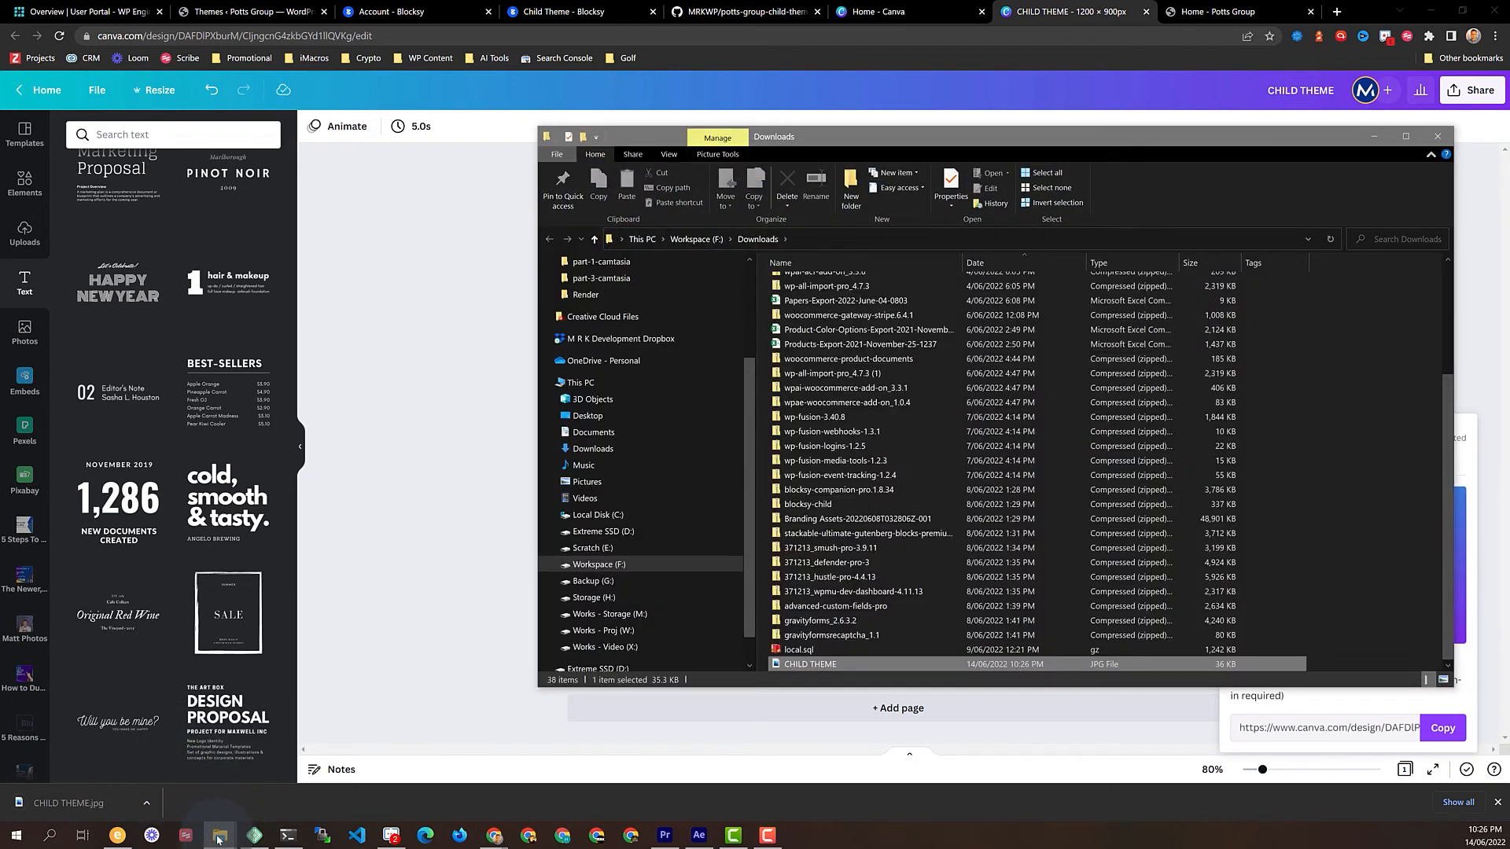
{"action": "mouse_move", "coordinate": [214, 836]}
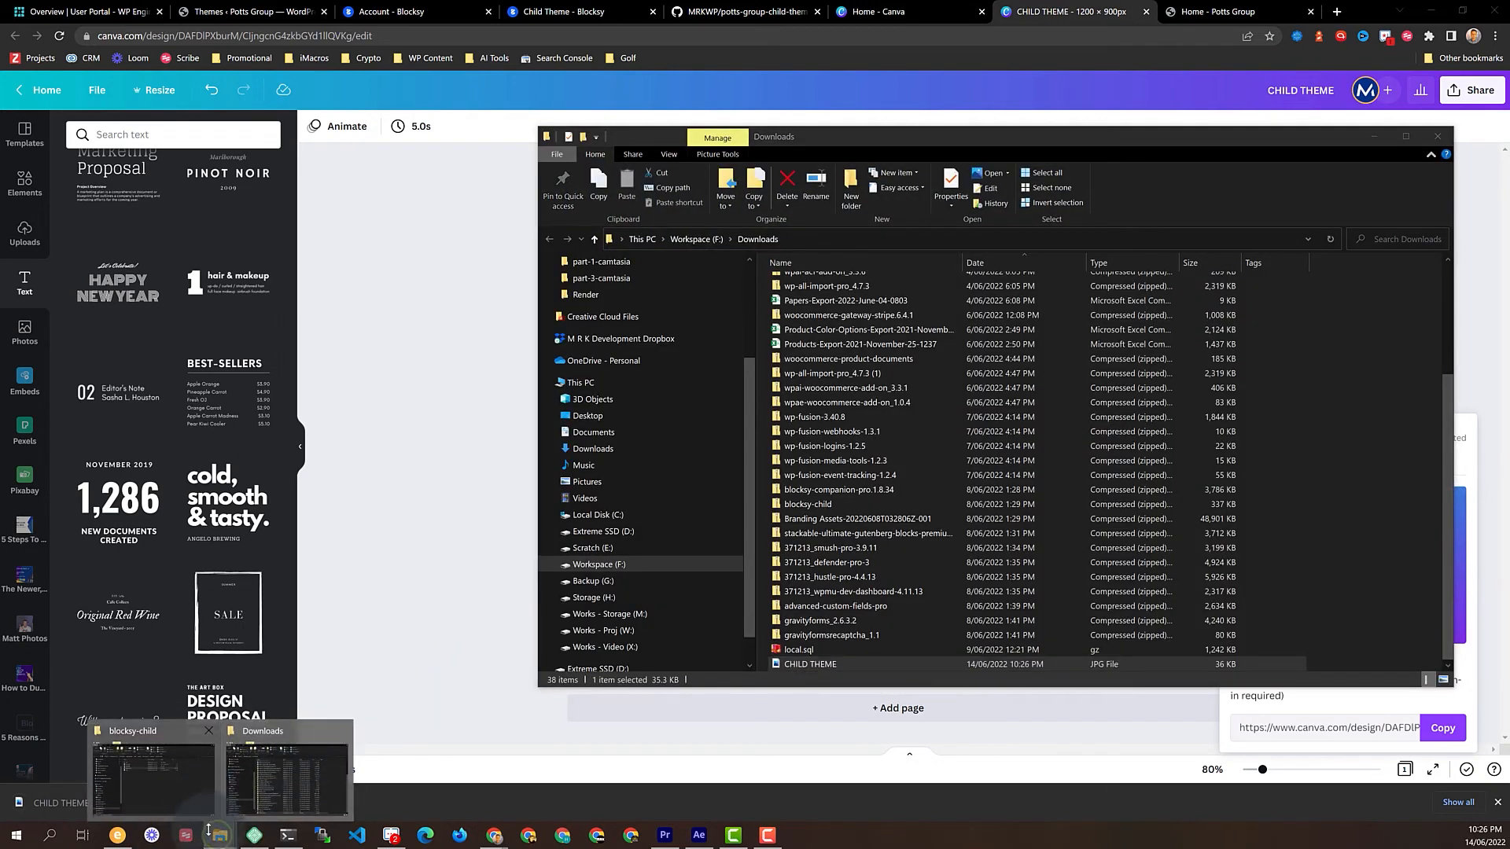
{"action": "left_click", "coordinate": [194, 784]}
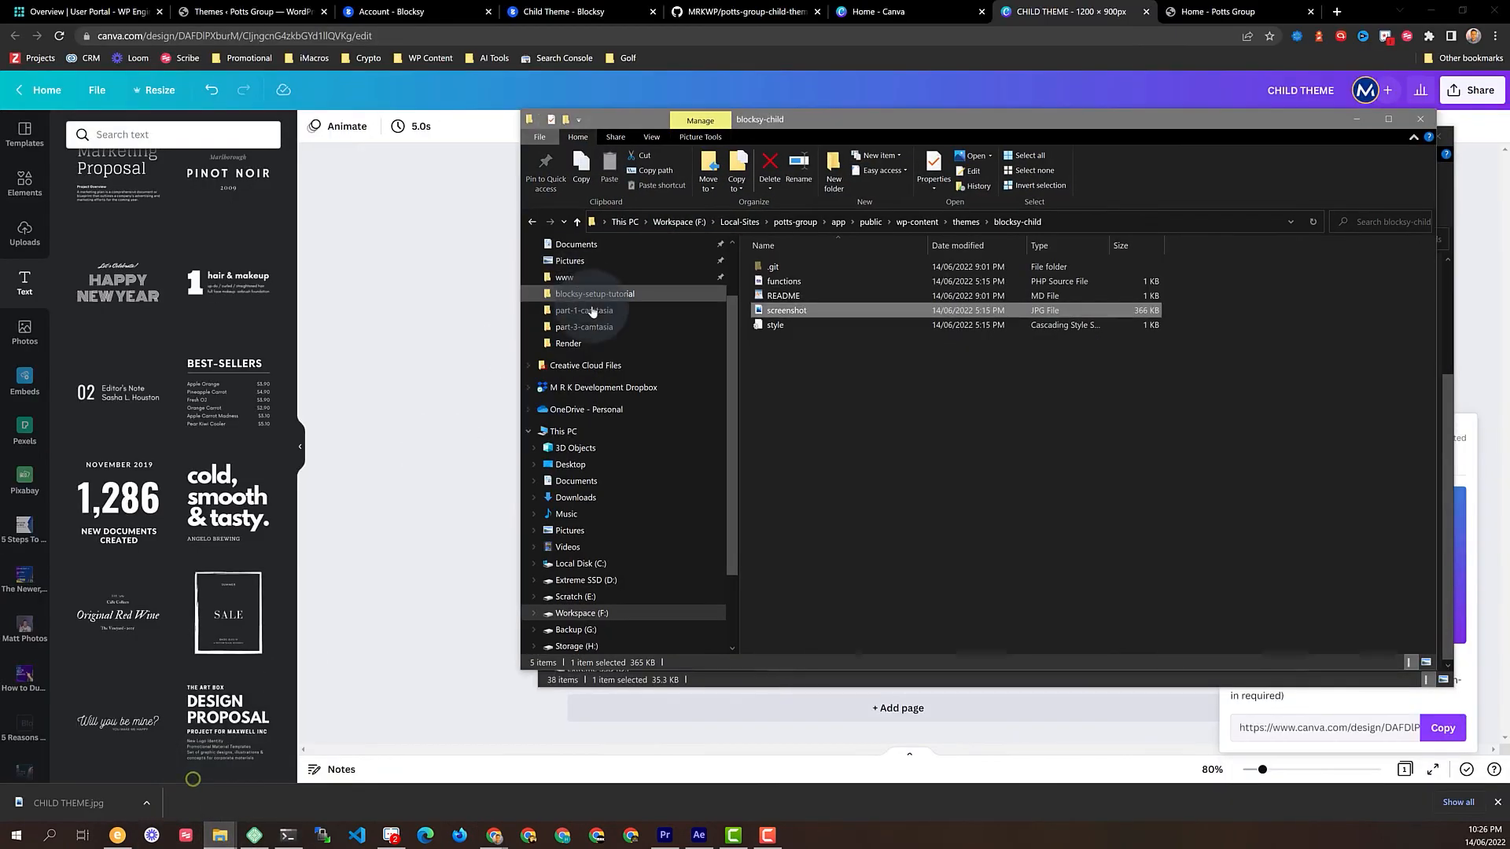
{"action": "left_click", "coordinate": [796, 313]}
{"action": "key", "text": "ctrl+c"}
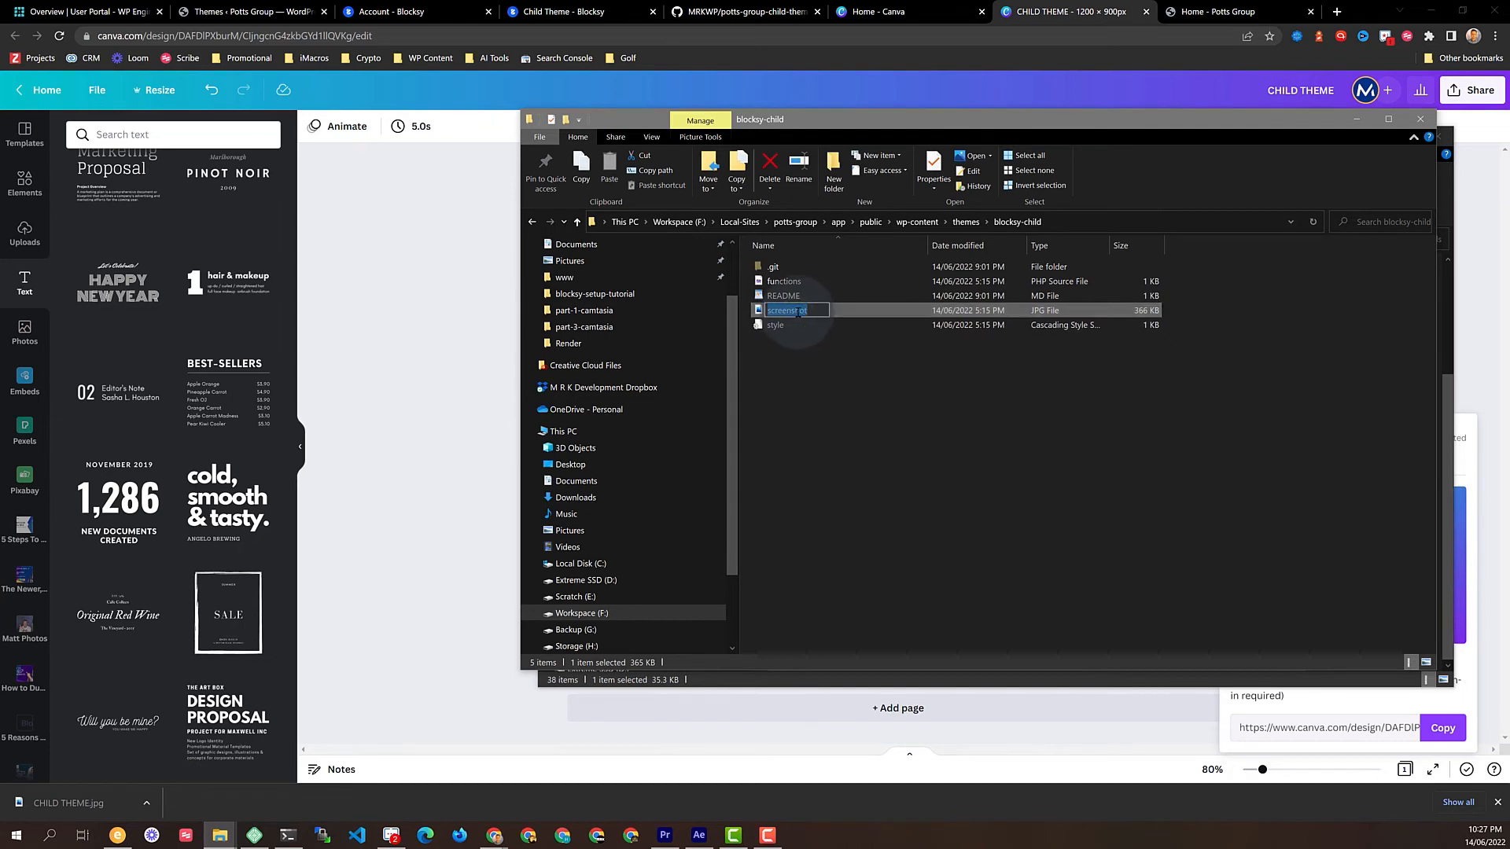
{"action": "left_click", "coordinate": [876, 372]}
Rename the downloaded CHILD THEME image to screenshot
{"action": "left_click_drag", "start_coordinate": [1011, 118], "coordinate": [492, 130]}
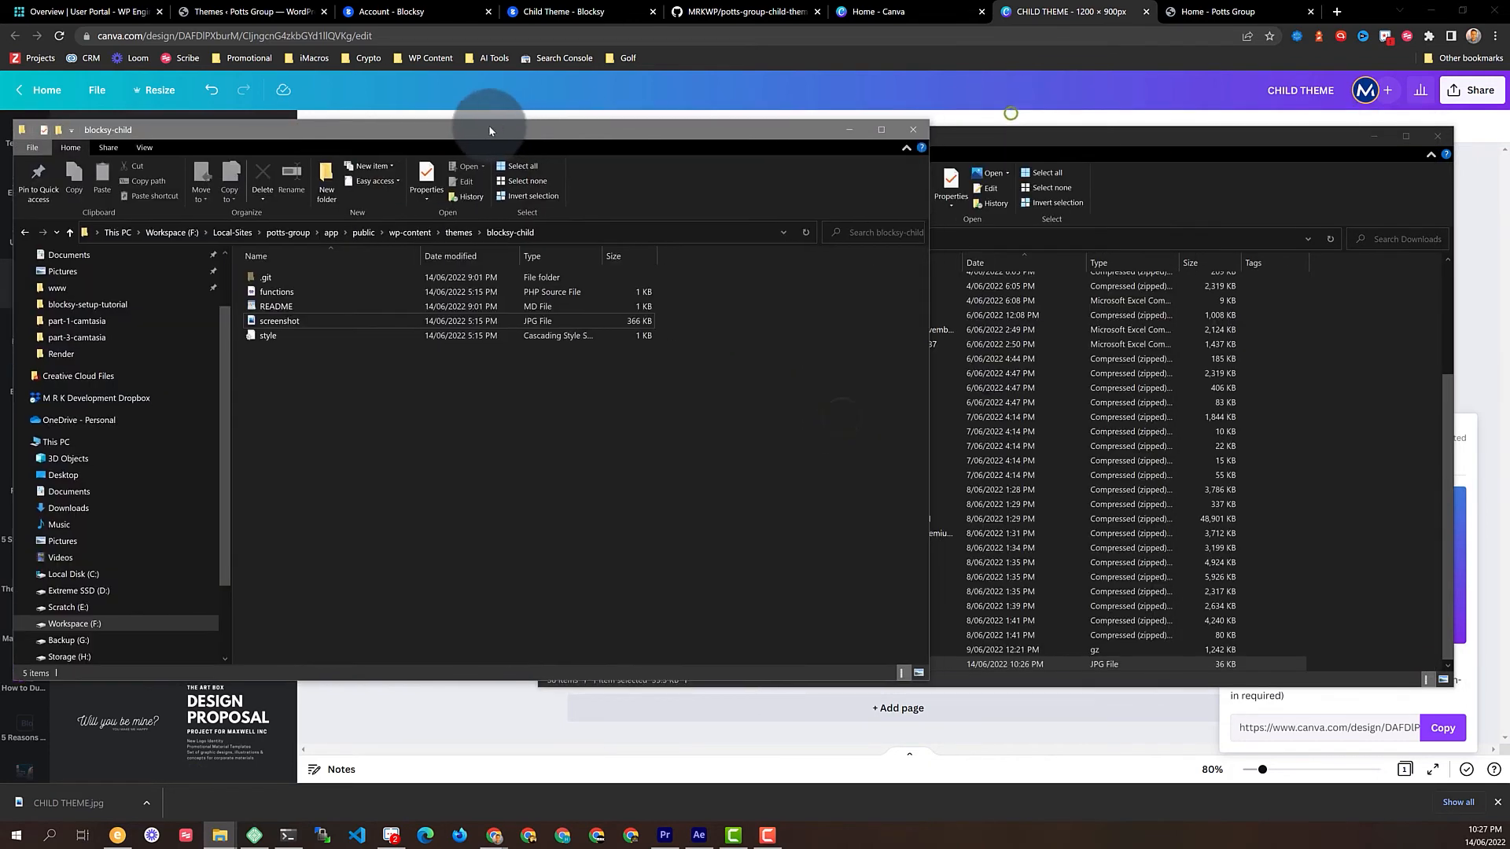
{"action": "left_click", "coordinate": [993, 138]}
{"action": "left_click", "coordinate": [813, 664]}
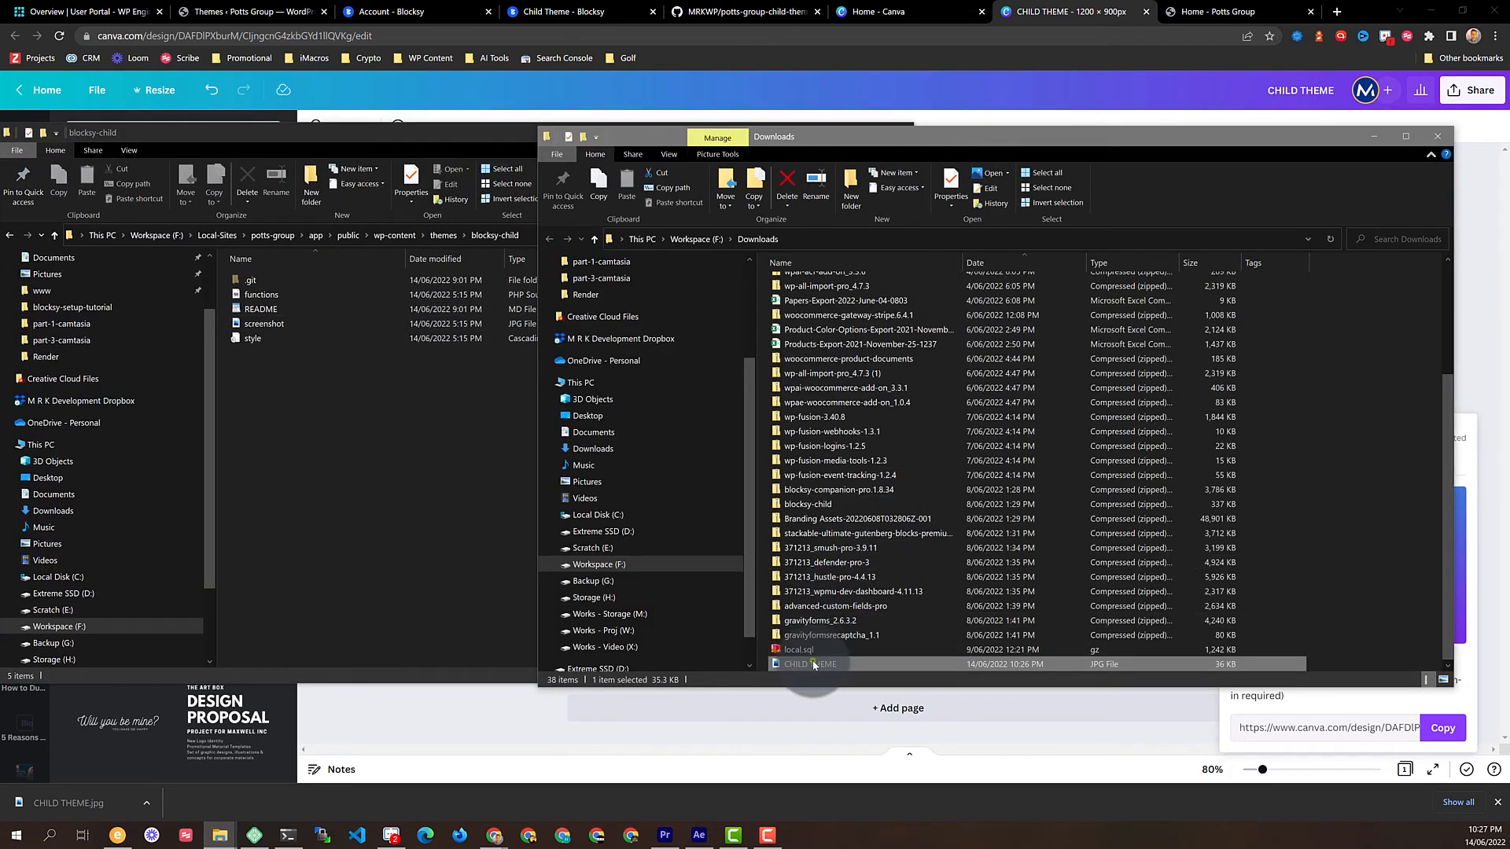
{"action": "right_click", "coordinate": [825, 668]}
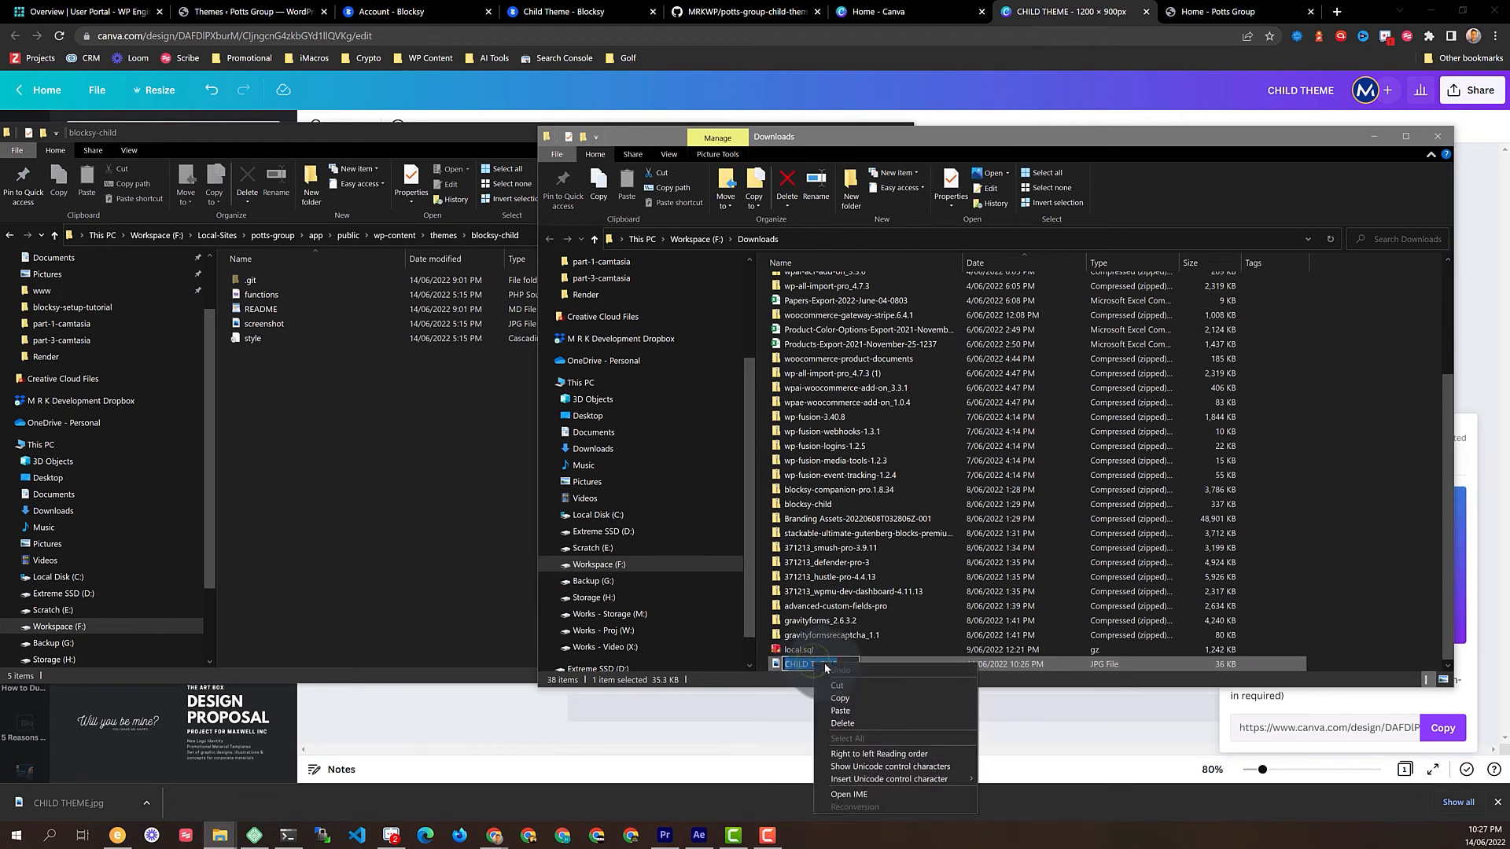
{"action": "left_click", "coordinate": [838, 711]}
{"action": "left_click", "coordinate": [862, 649]}
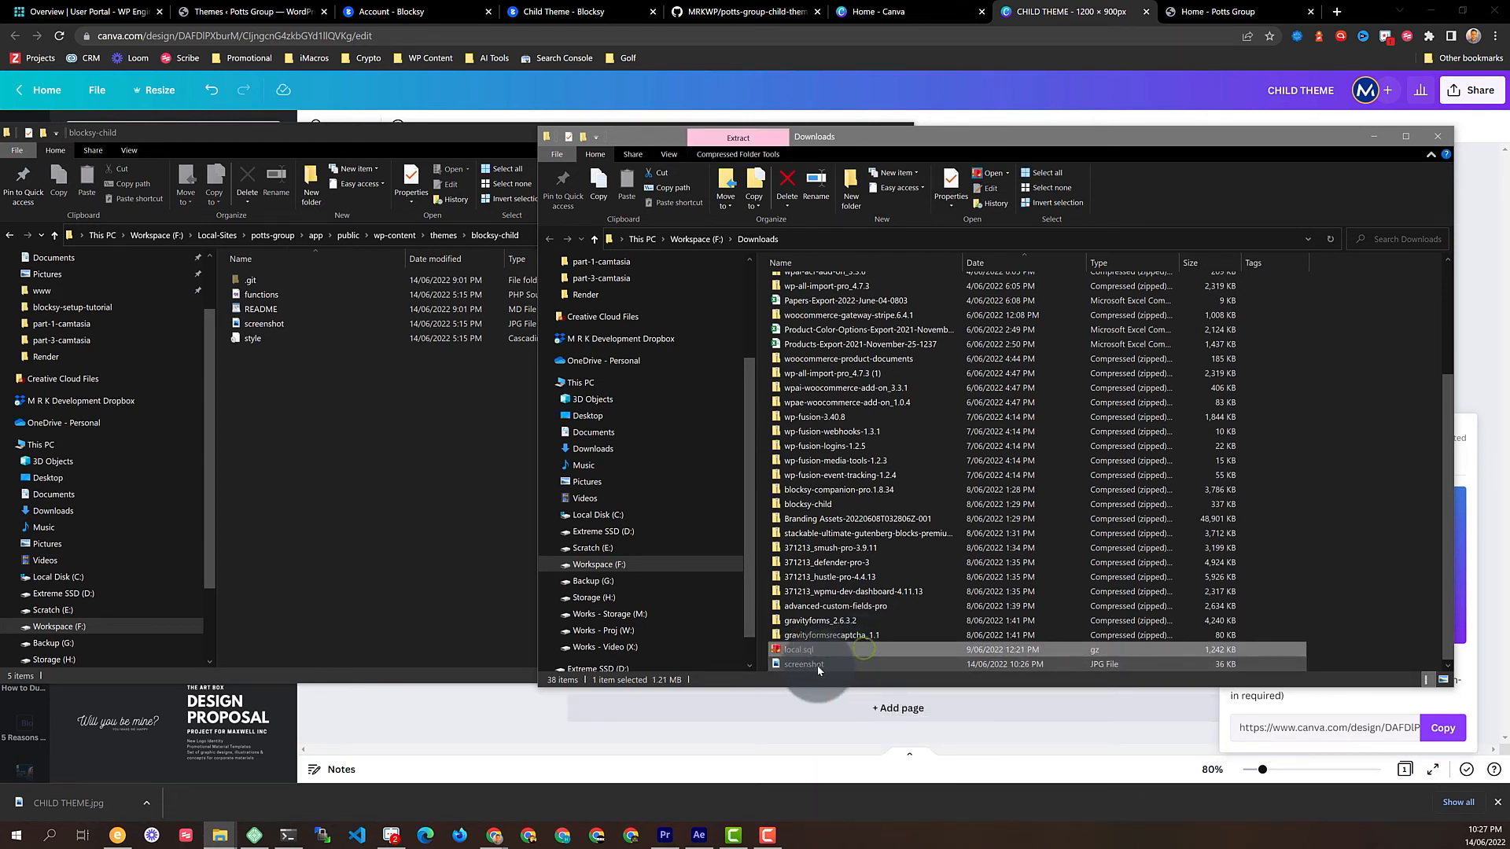
Move screenshot.jpg into blocksy-child, replacing the old screenshot file
{"action": "left_click_drag", "start_coordinate": [817, 668], "coordinate": [331, 463]}
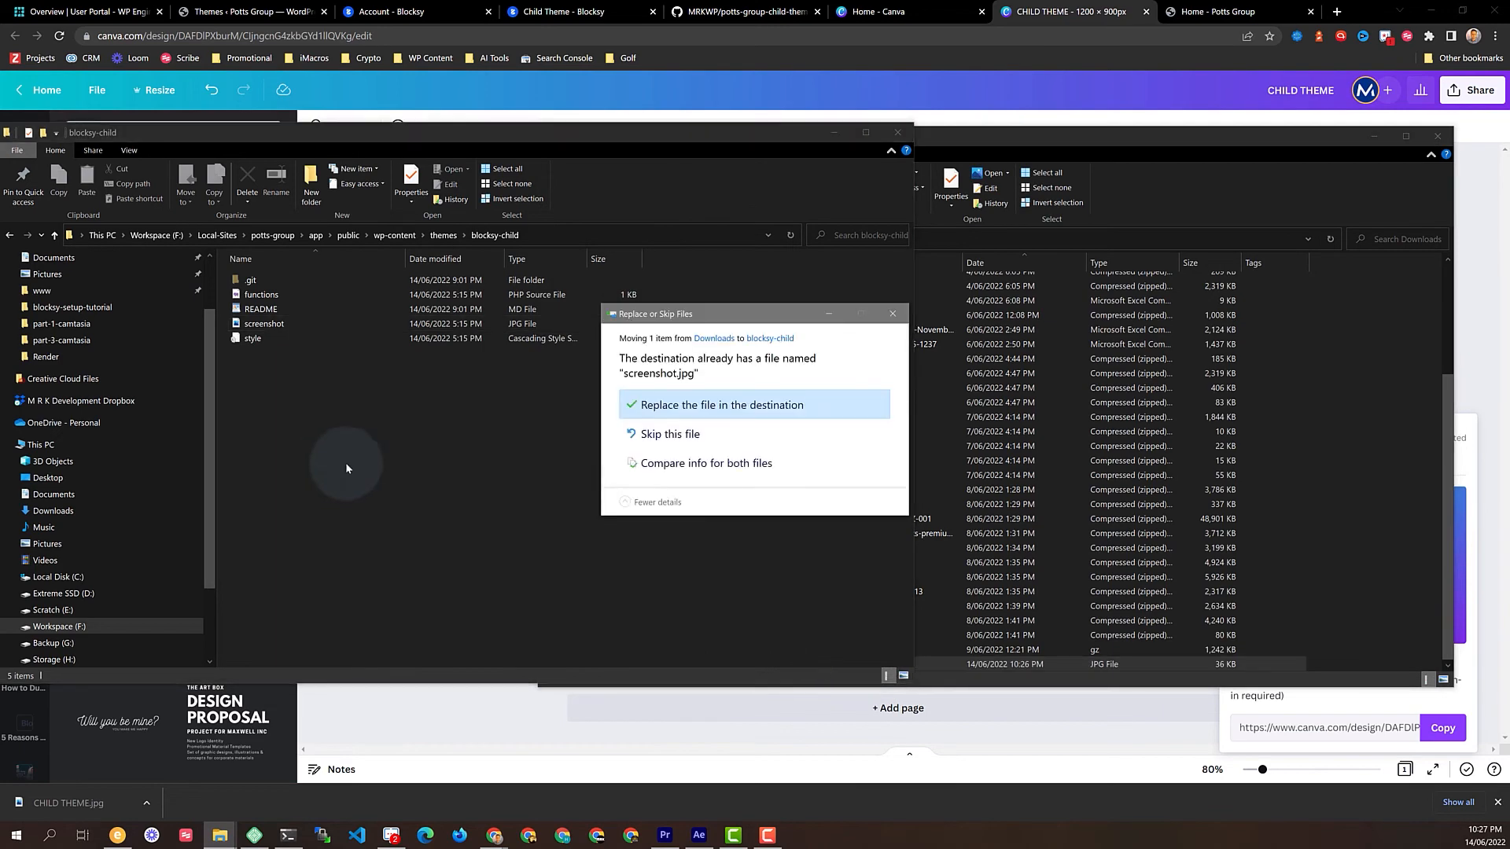
{"action": "left_click", "coordinate": [672, 410]}
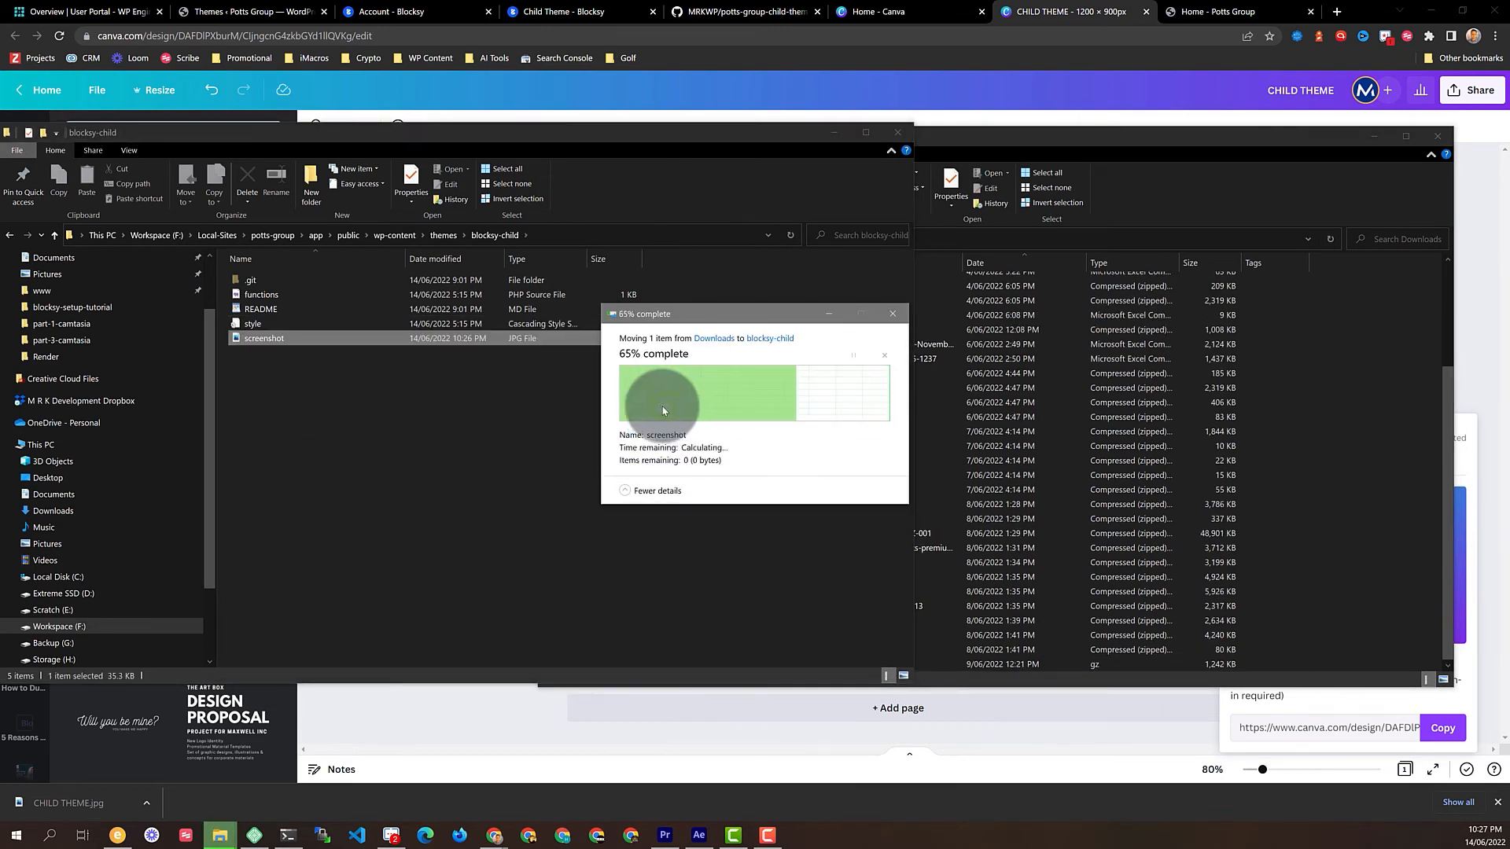
{"action": "left_click", "coordinate": [291, 835]}
Commit the new screenshot with the message 'Updated to branded screenshot' in vim
{"action": "type", "text": "git com"}
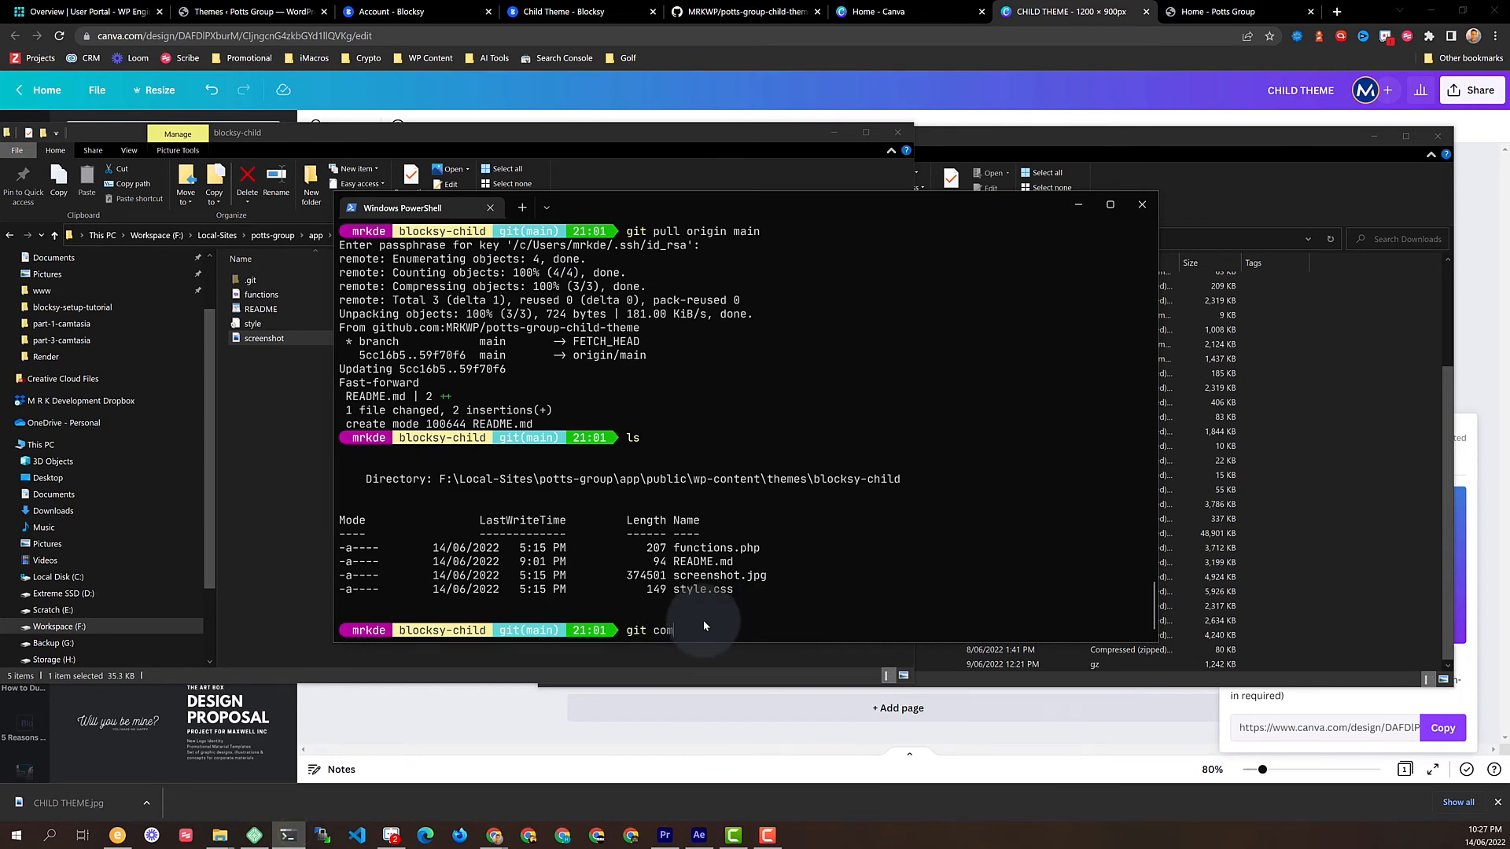
{"action": "type", "text": "mit -a"}
{"action": "key", "text": "Return"}
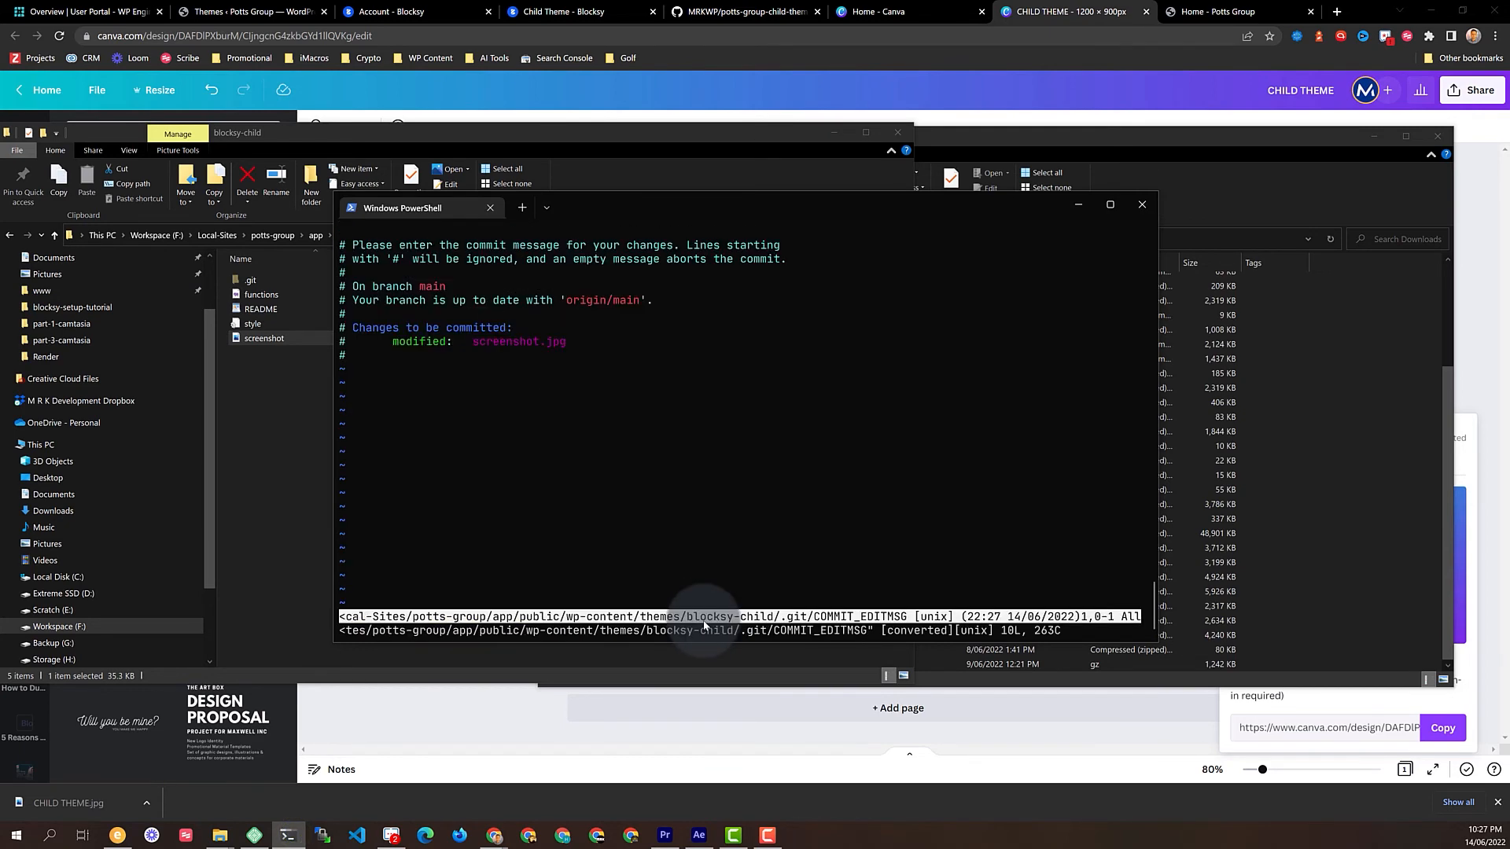
{"action": "key", "text": "i"}
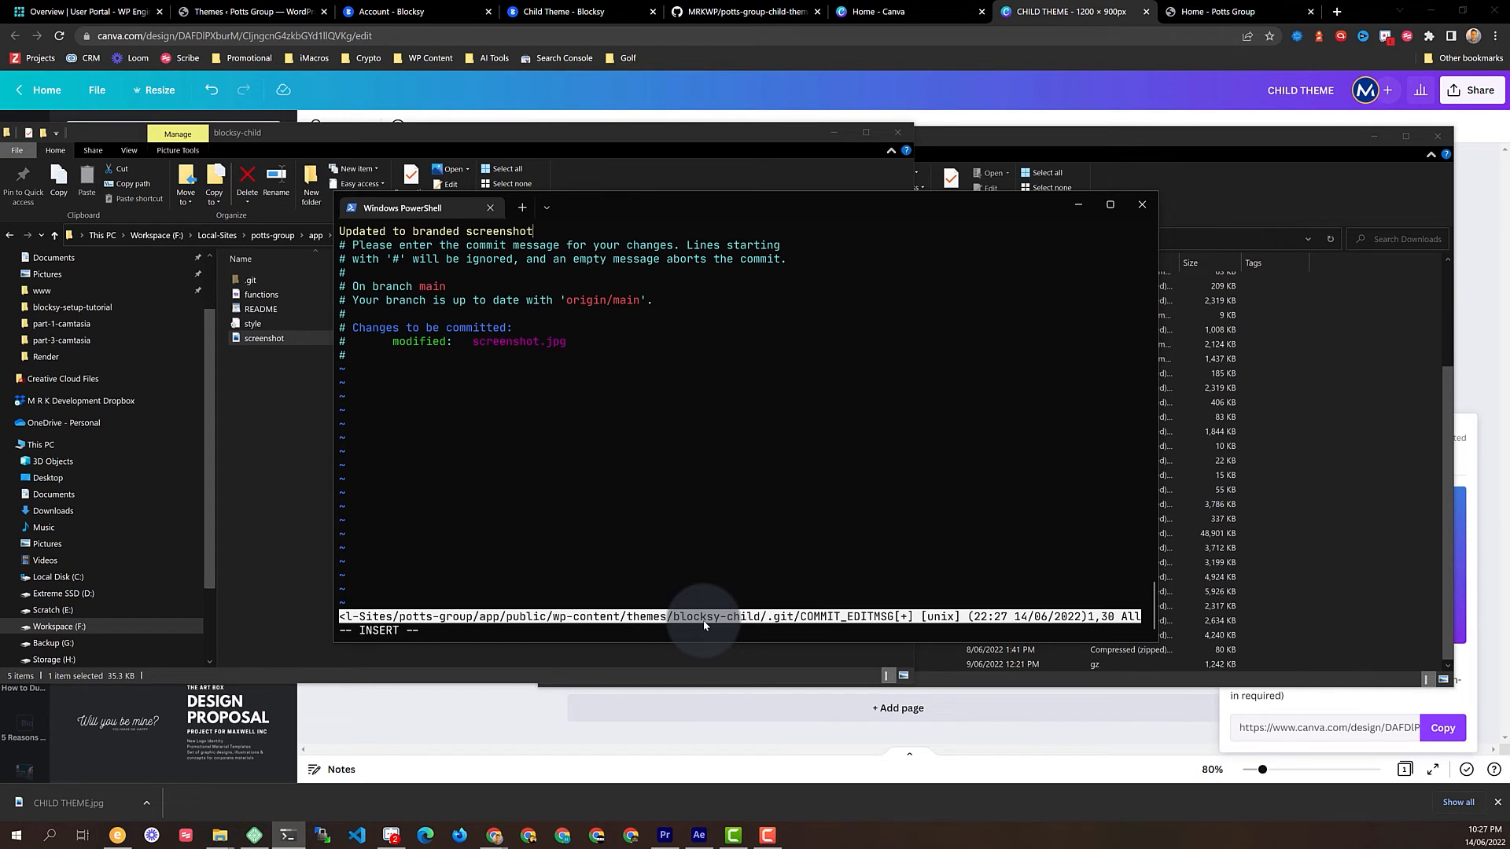
{"action": "key", "text": "Return"}
{"action": "key", "text": "Escape"}
{"action": "type", "text": ":x"}
{"action": "key", "text": "Return"}
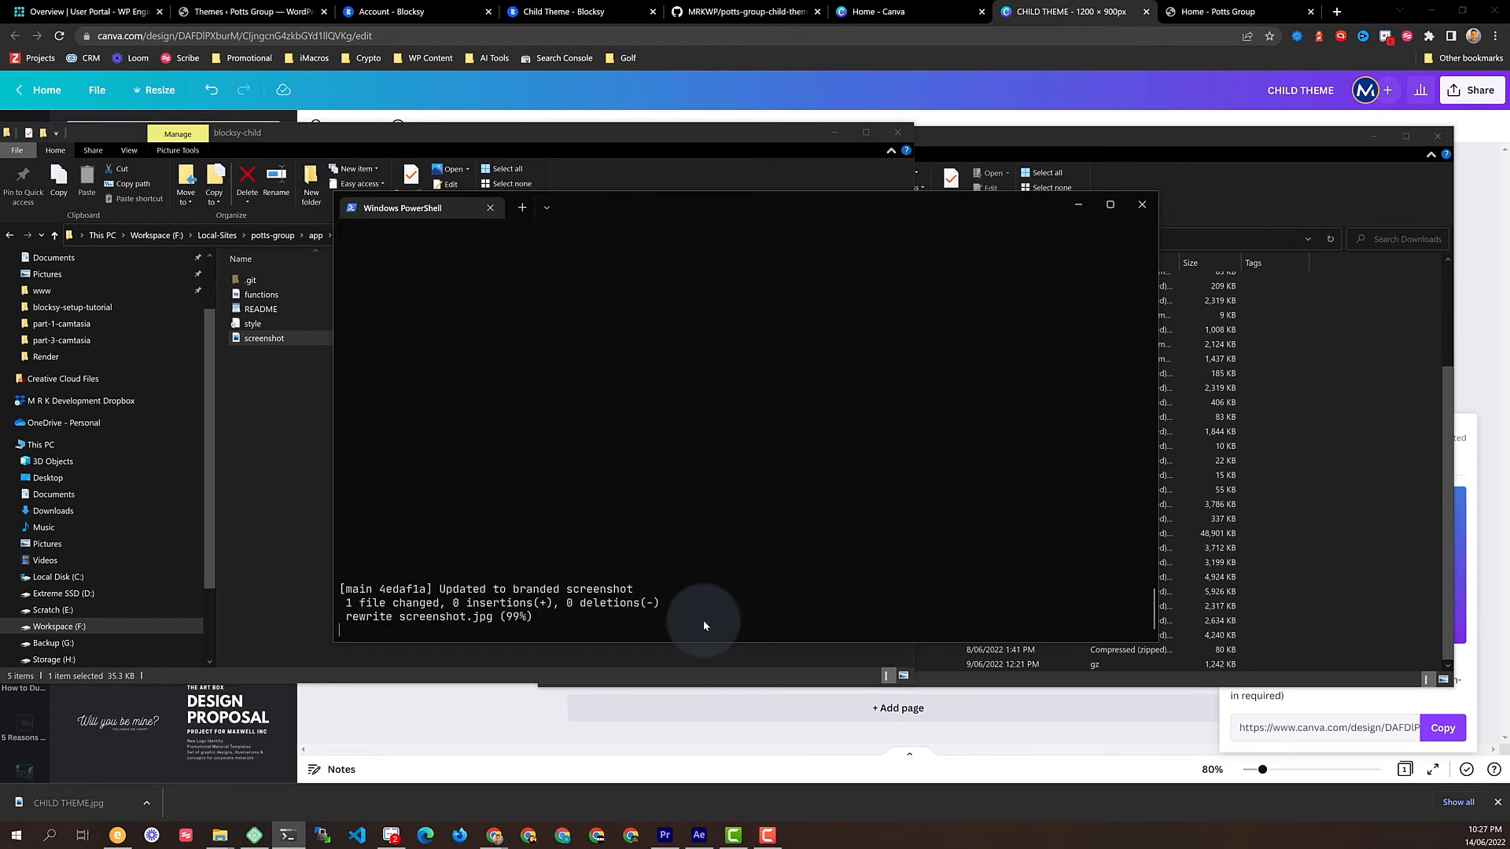
Push the commit to origin main, supplying the SSH key passphrase
{"action": "type", "text": "git push origin main"}
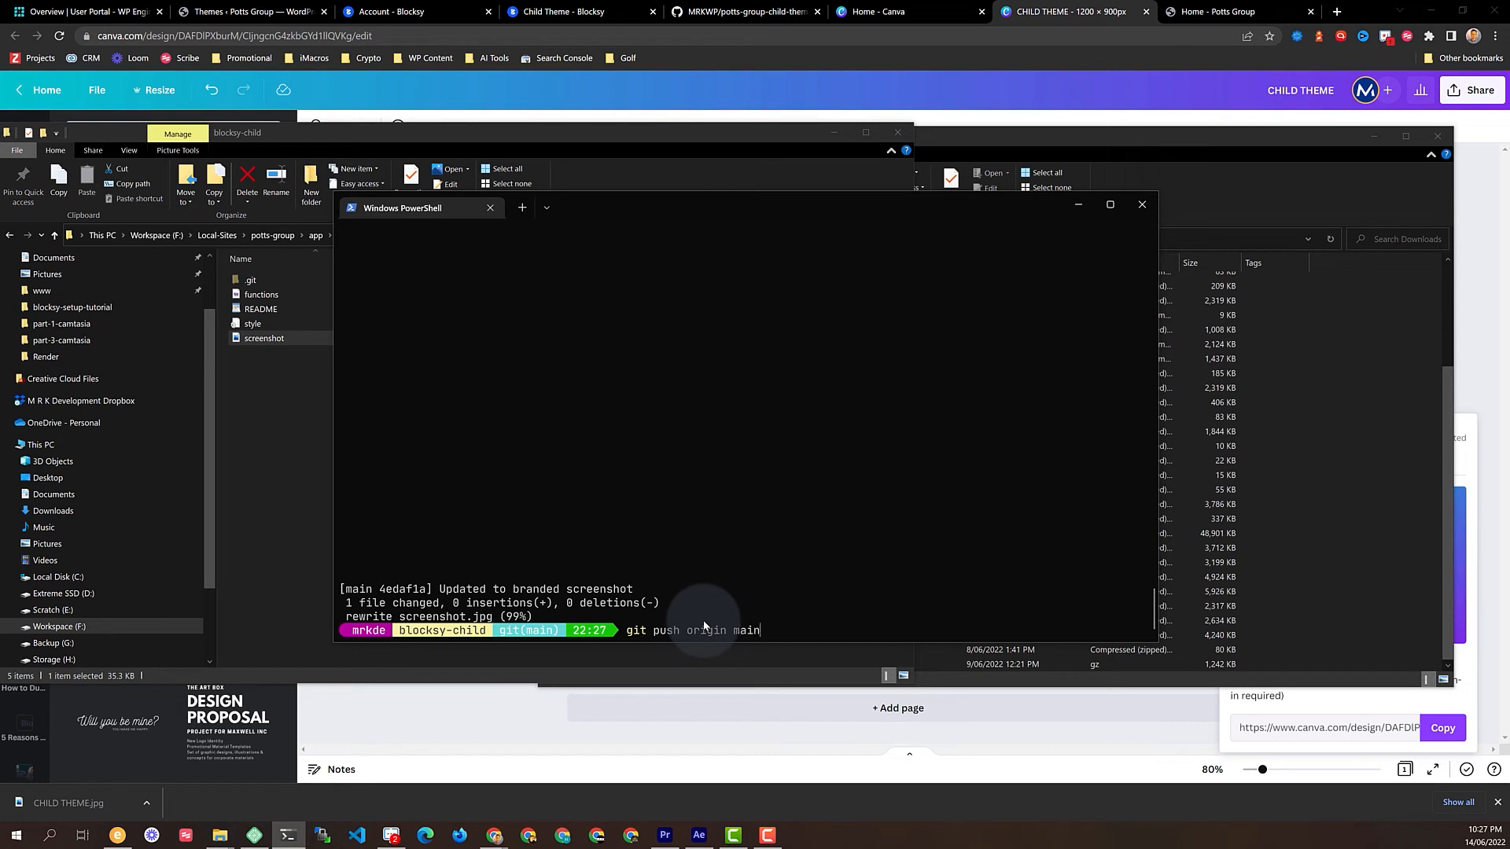
{"action": "key", "text": "Return"}
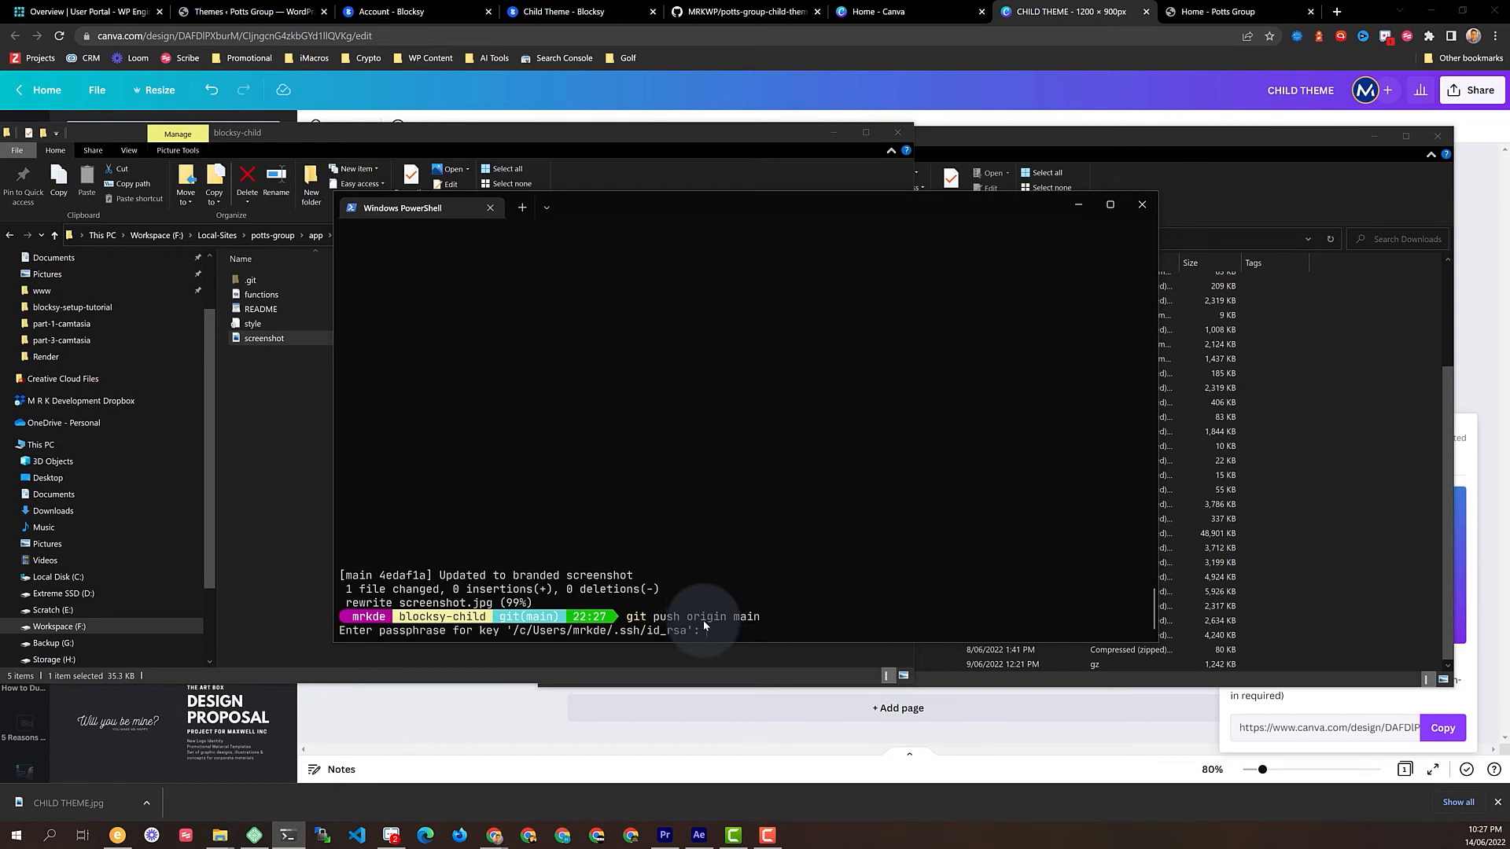
{"action": "key", "text": "Return"}
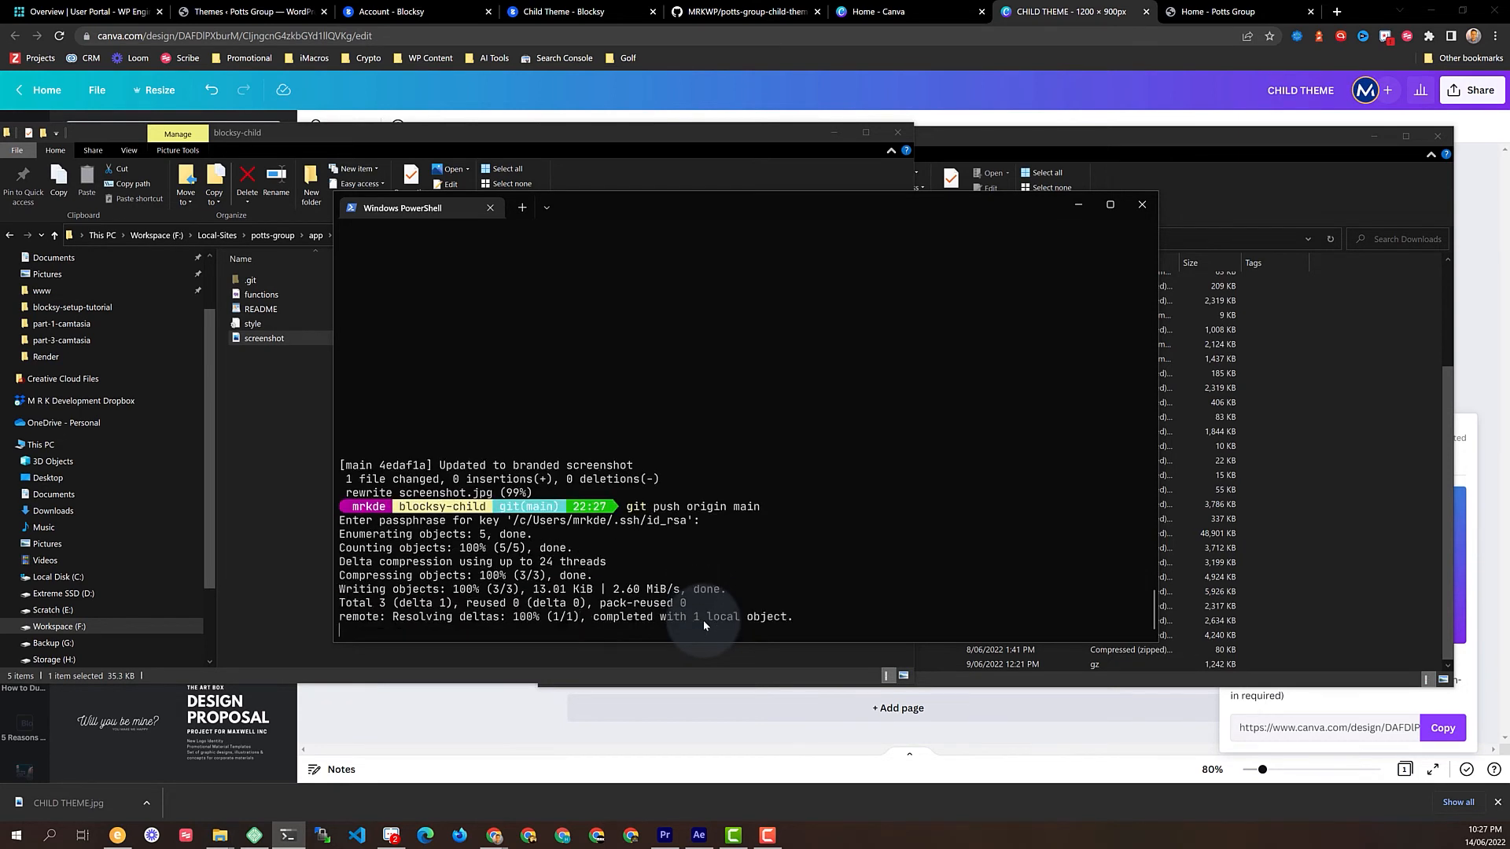
Navigate up to the app folder with cd ../../../ and cd ../, then run code public
{"action": "type", "text": "ls"}
{"action": "key", "text": "Return"}
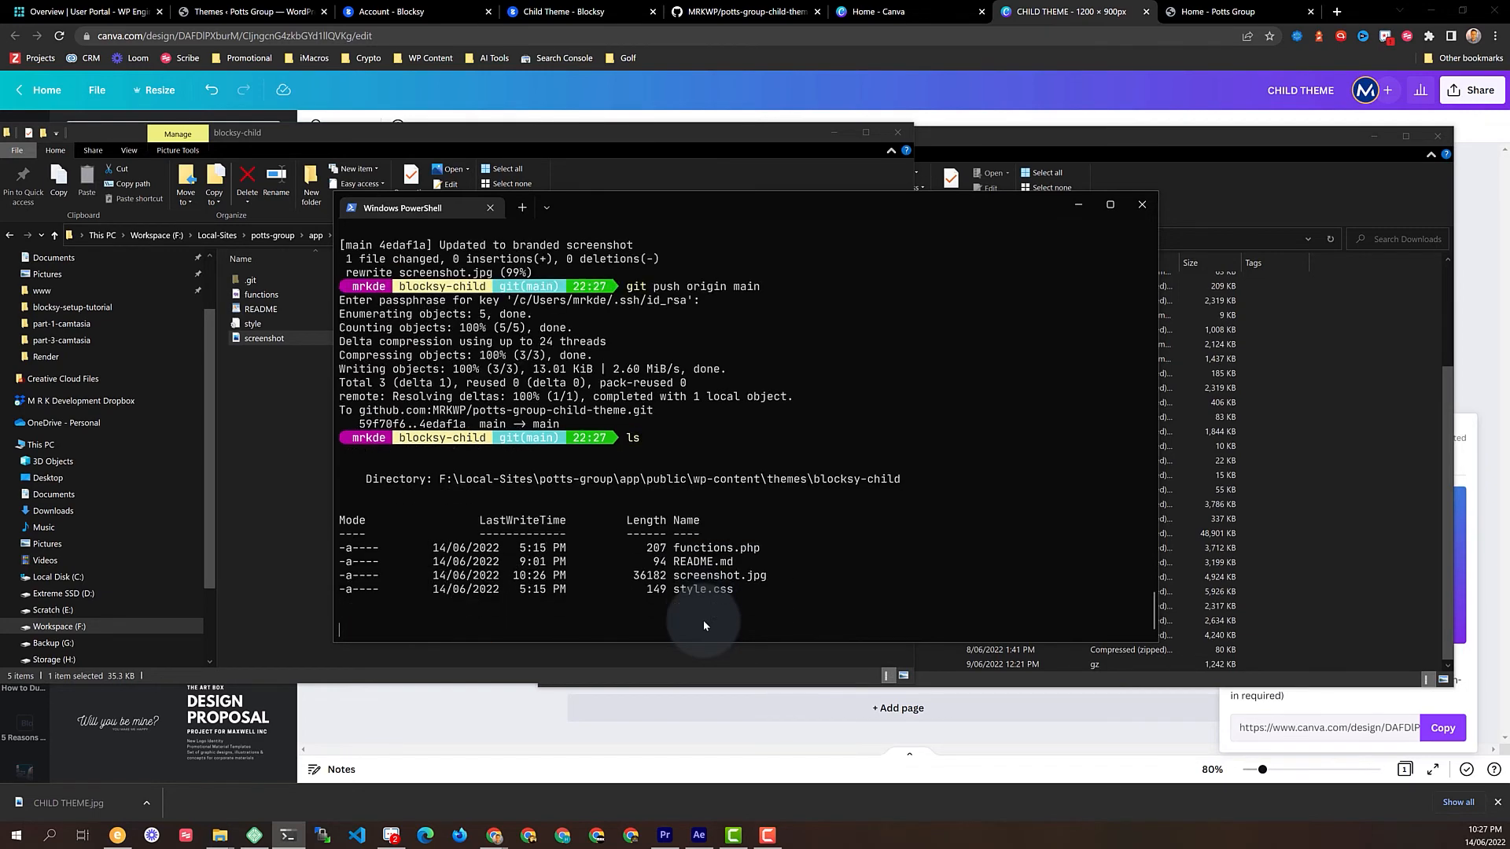
{"action": "type", "text": "cd "}
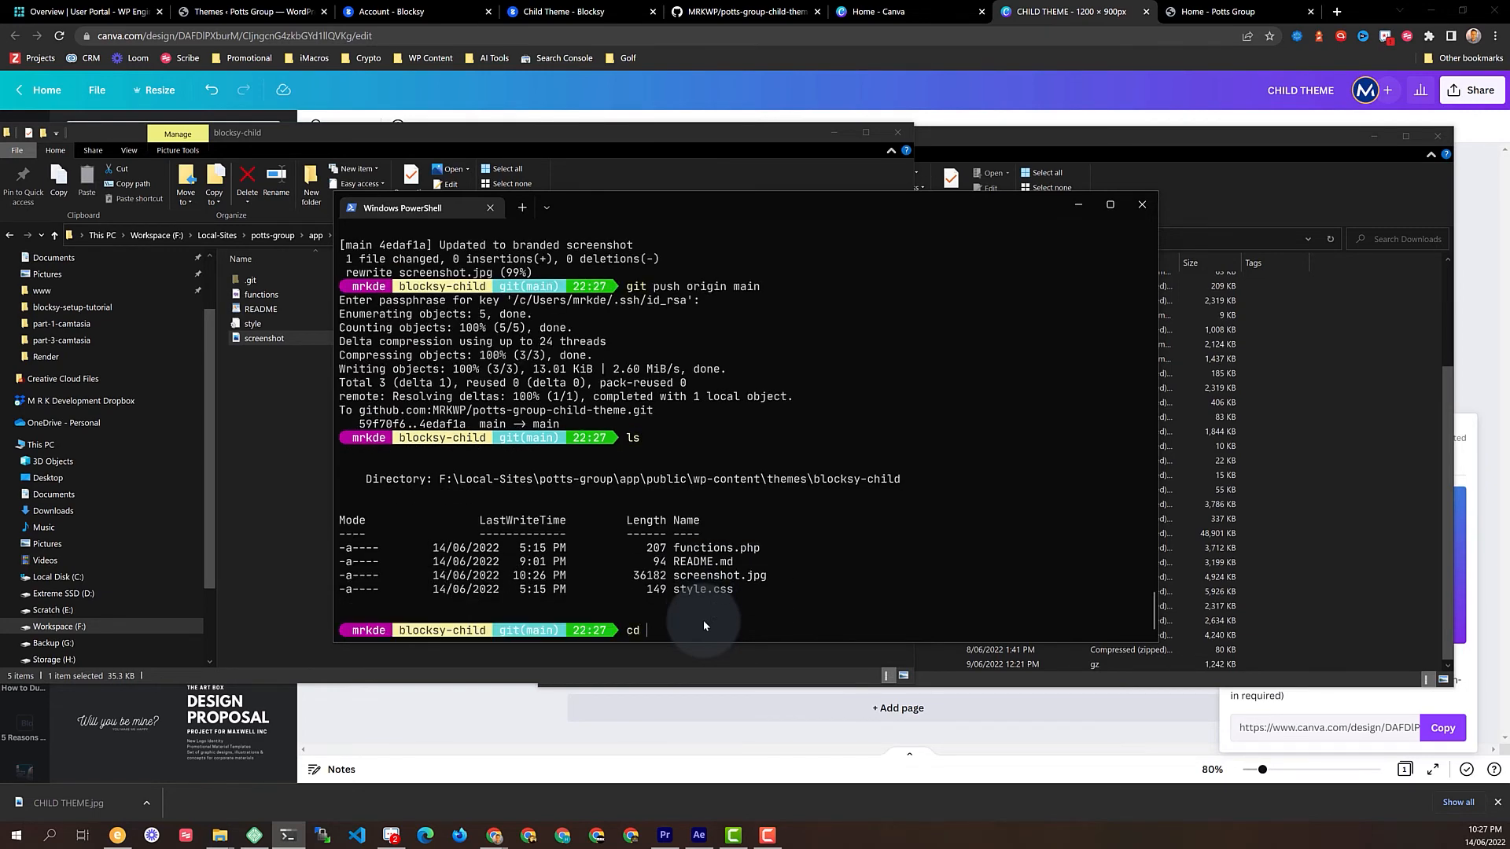
{"action": "type", "text": "../../../"}
{"action": "key", "text": "Return"}
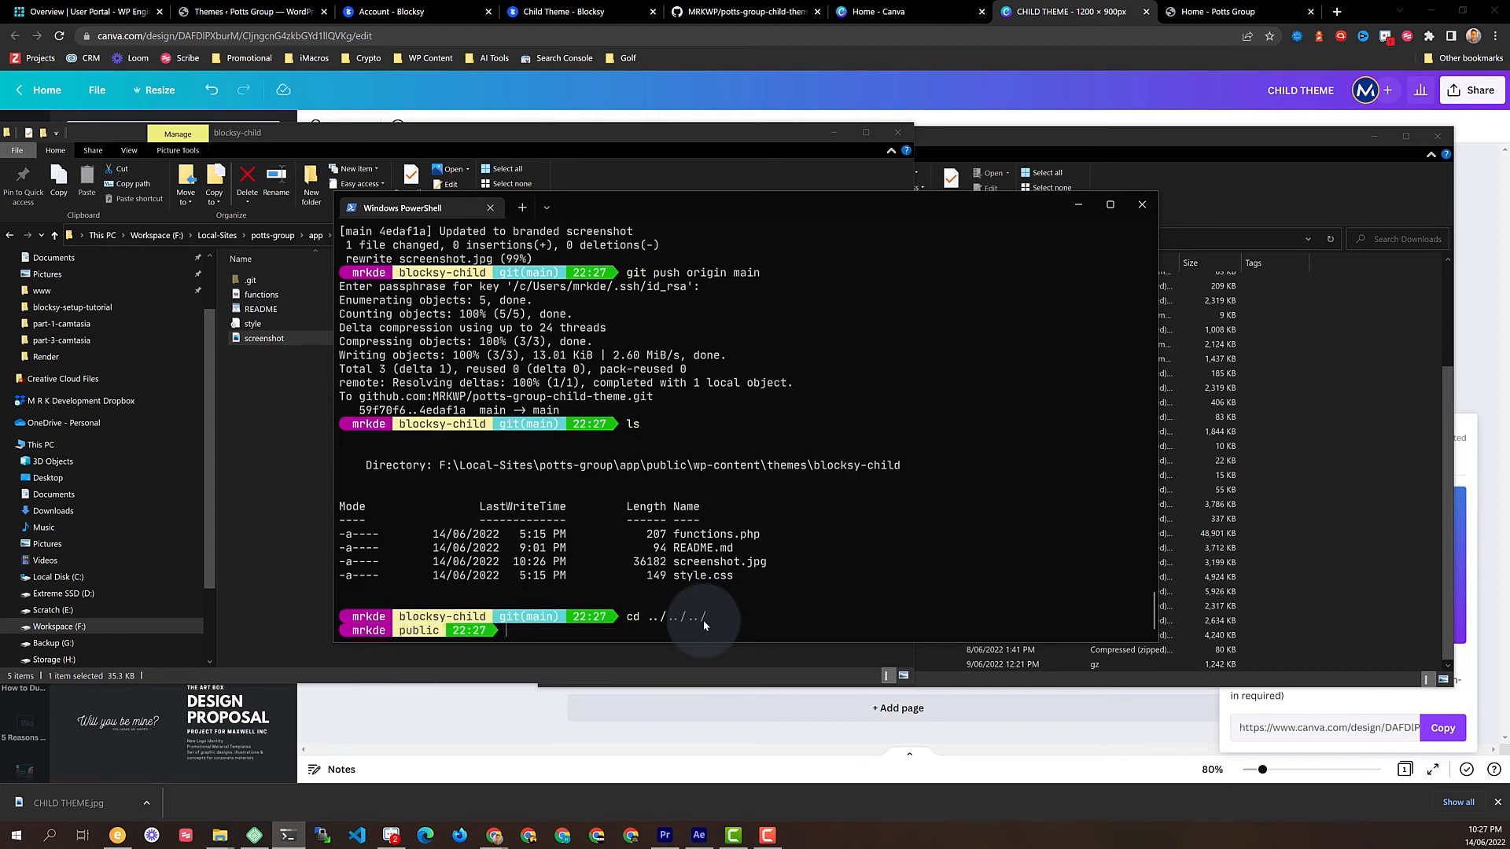
{"action": "type", "text": "ls"}
{"action": "key", "text": "Return"}
{"action": "type", "text": "cd ../"}
{"action": "key", "text": "Return"}
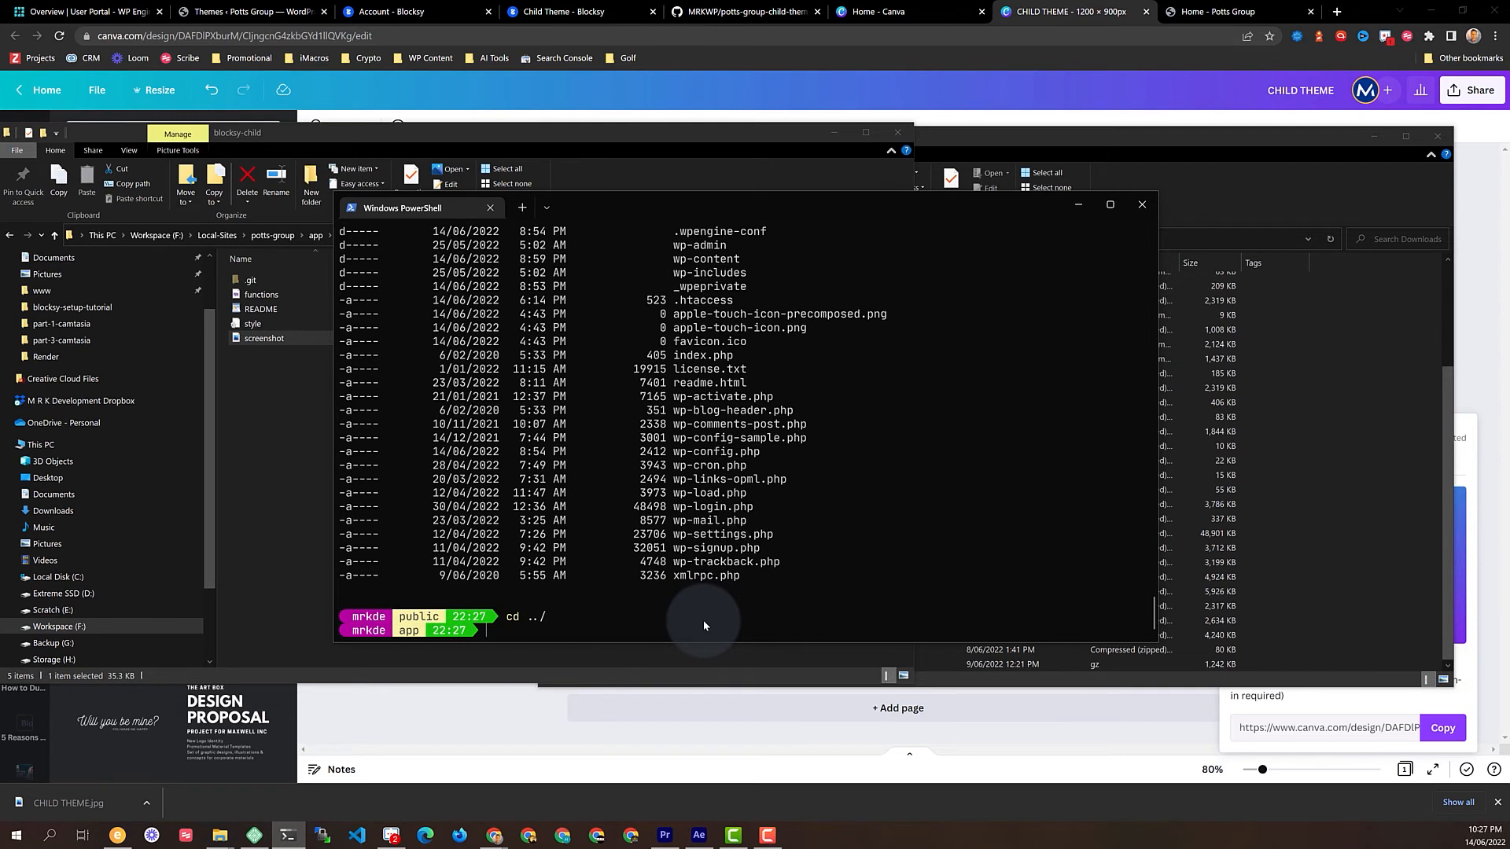
{"action": "type", "text": "code public"}
{"action": "key", "text": "Return"}
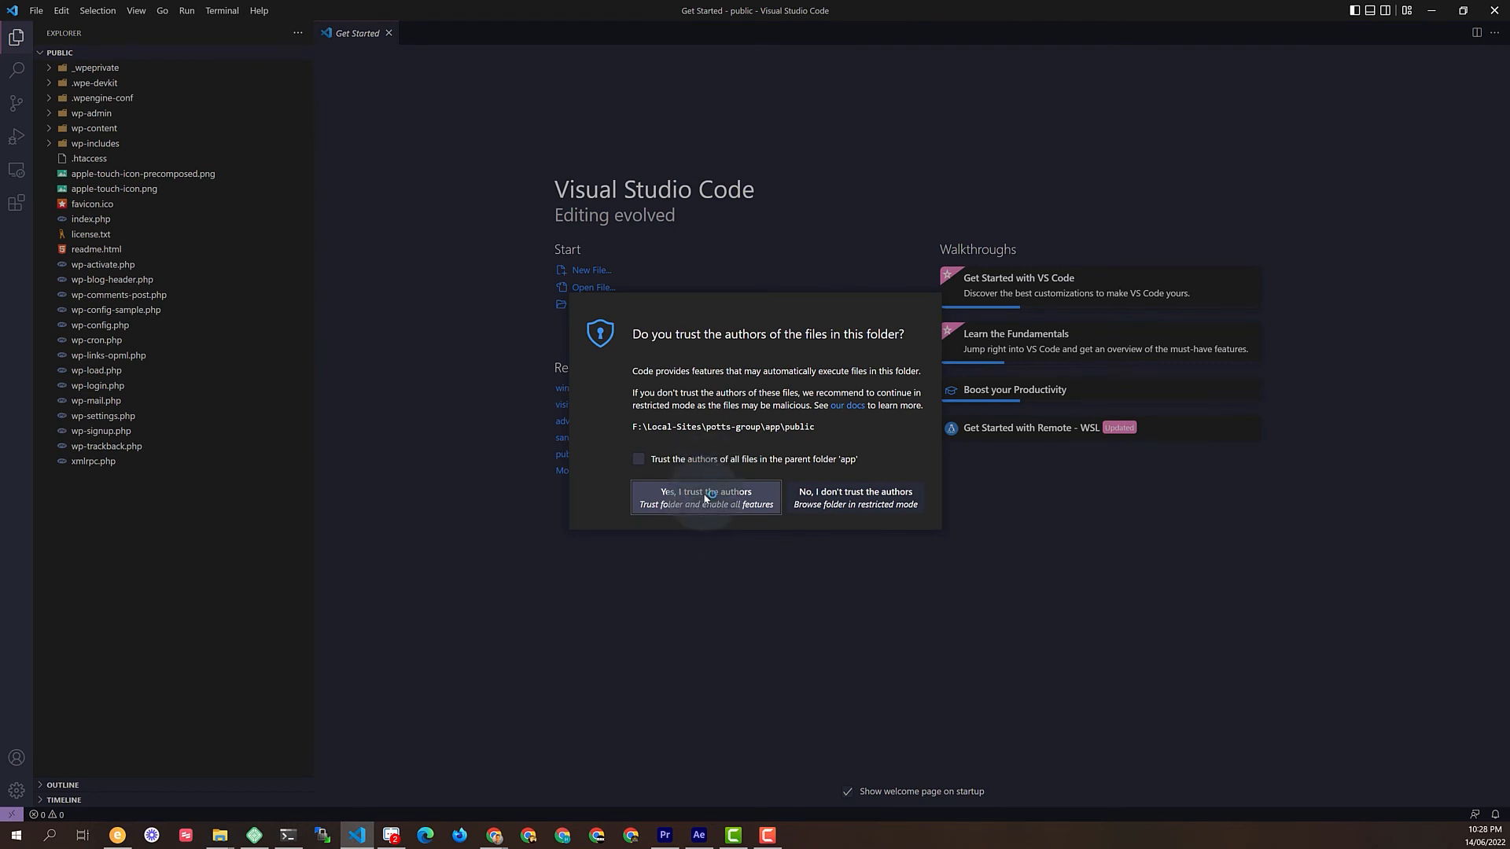
Trust the public folder, open blocksy-child's style.css, change 'Ponts' to 'Potts', and save
{"action": "left_click", "coordinate": [704, 497]}
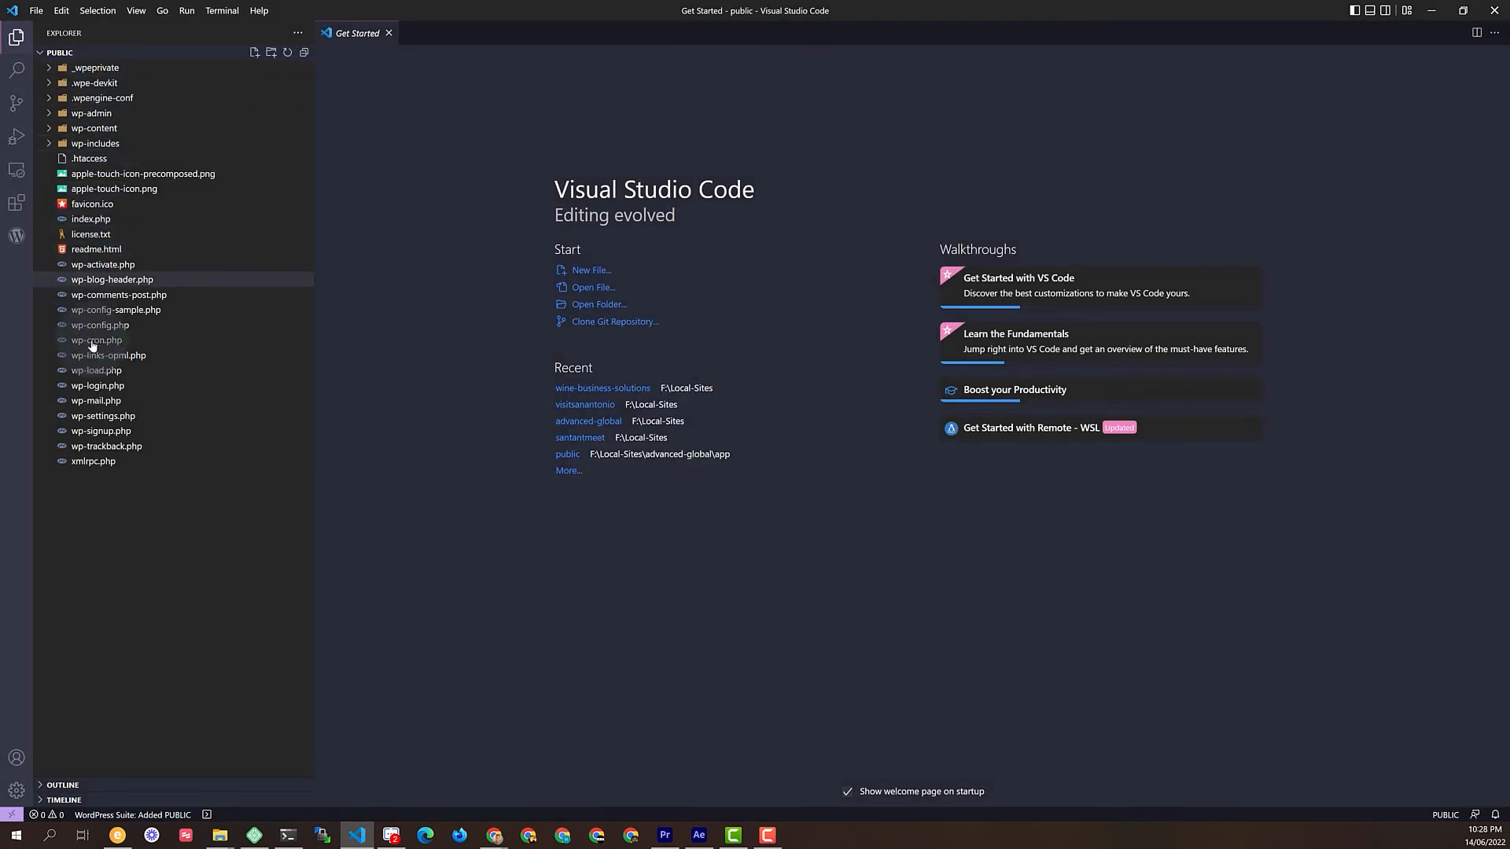
{"action": "left_click", "coordinate": [49, 129]}
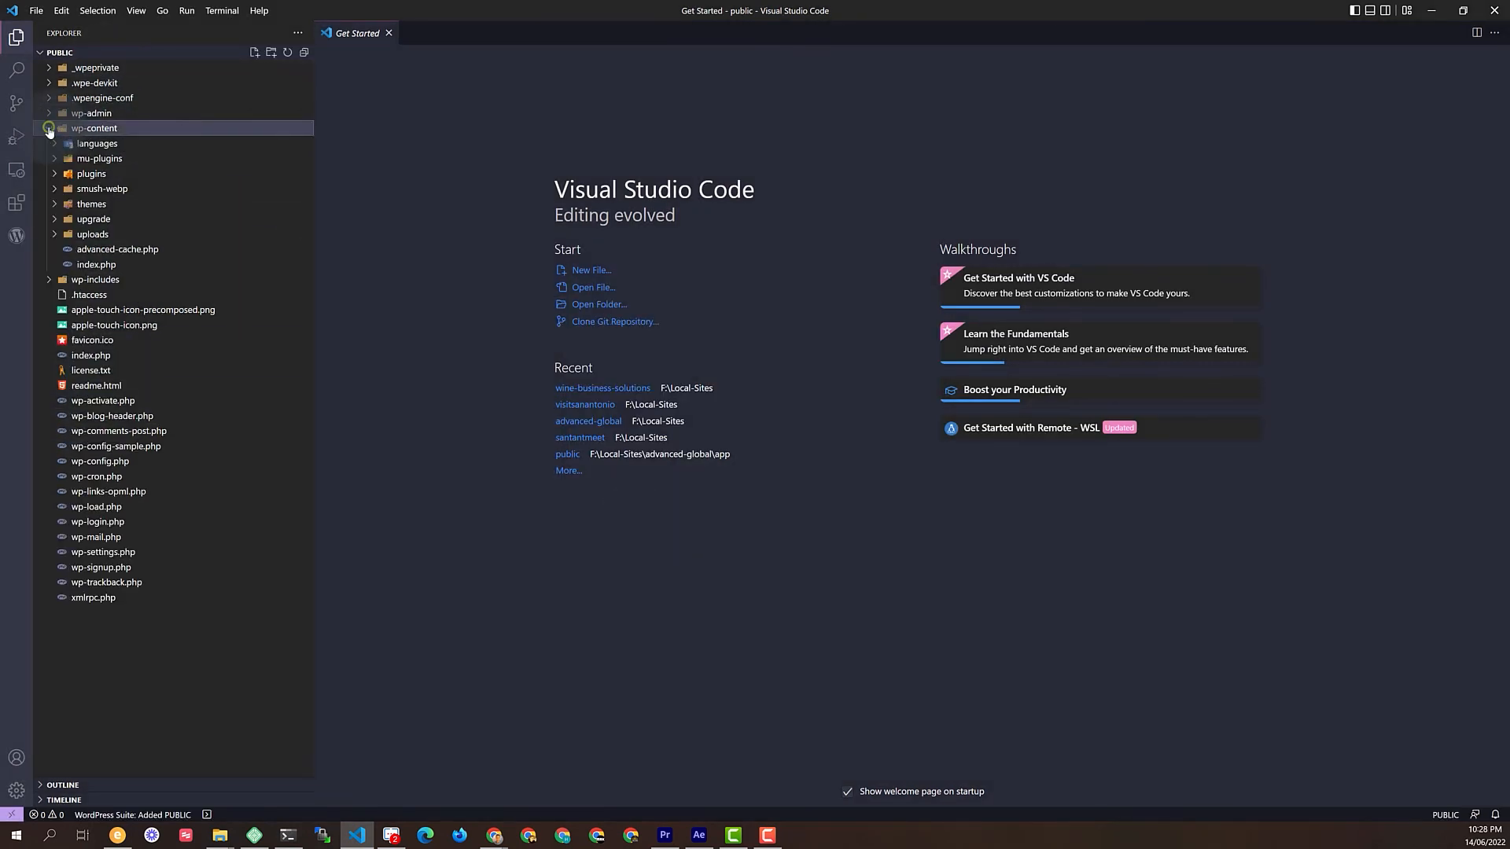
{"action": "left_click", "coordinate": [52, 208]}
{"action": "left_click", "coordinate": [60, 234]}
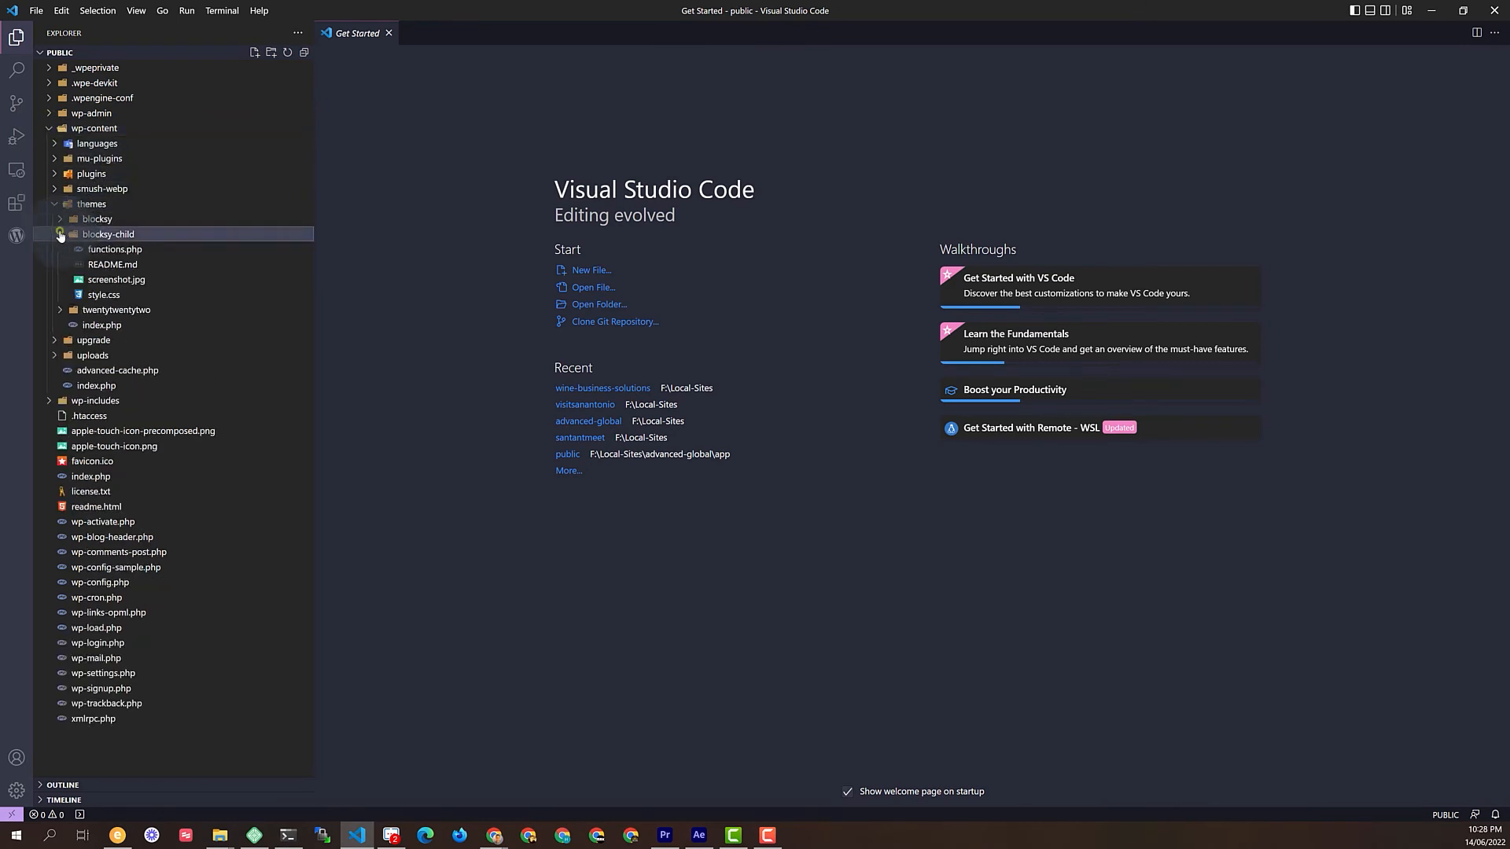
{"action": "left_click", "coordinate": [114, 250]}
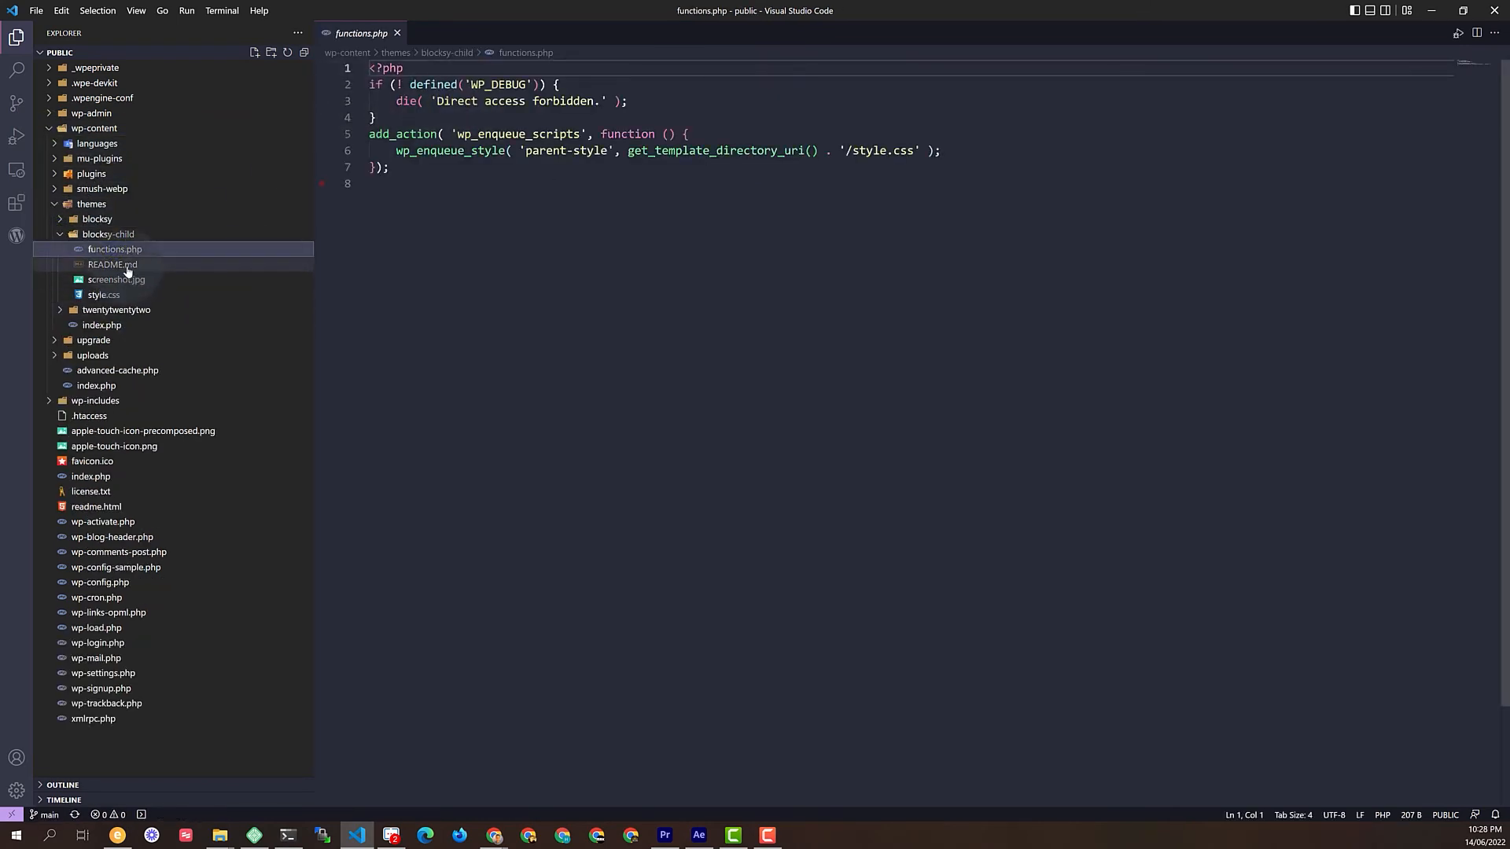
{"action": "left_click", "coordinate": [125, 266]}
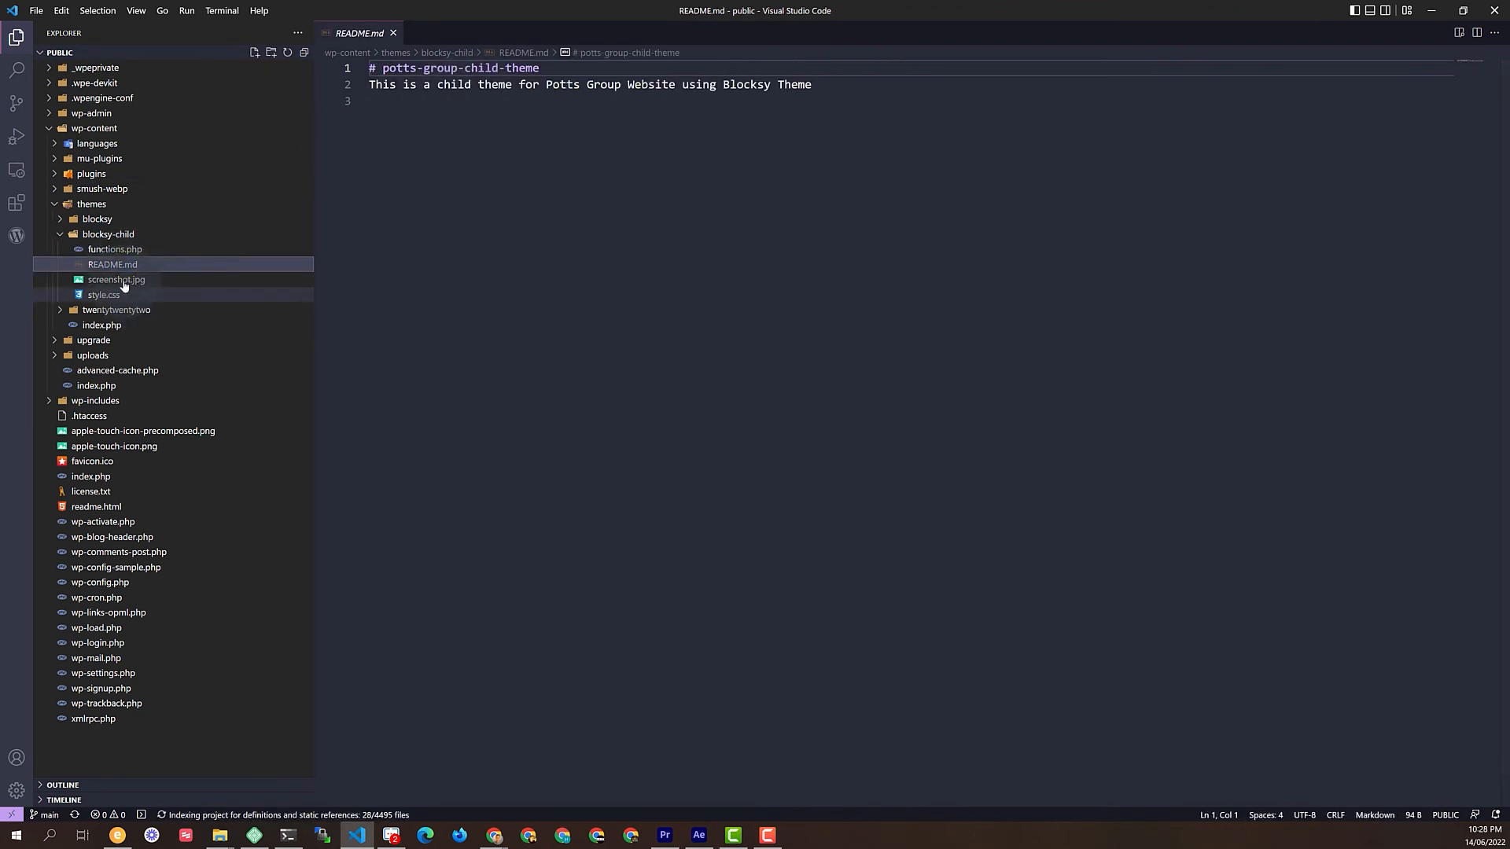
{"action": "left_click", "coordinate": [104, 295]}
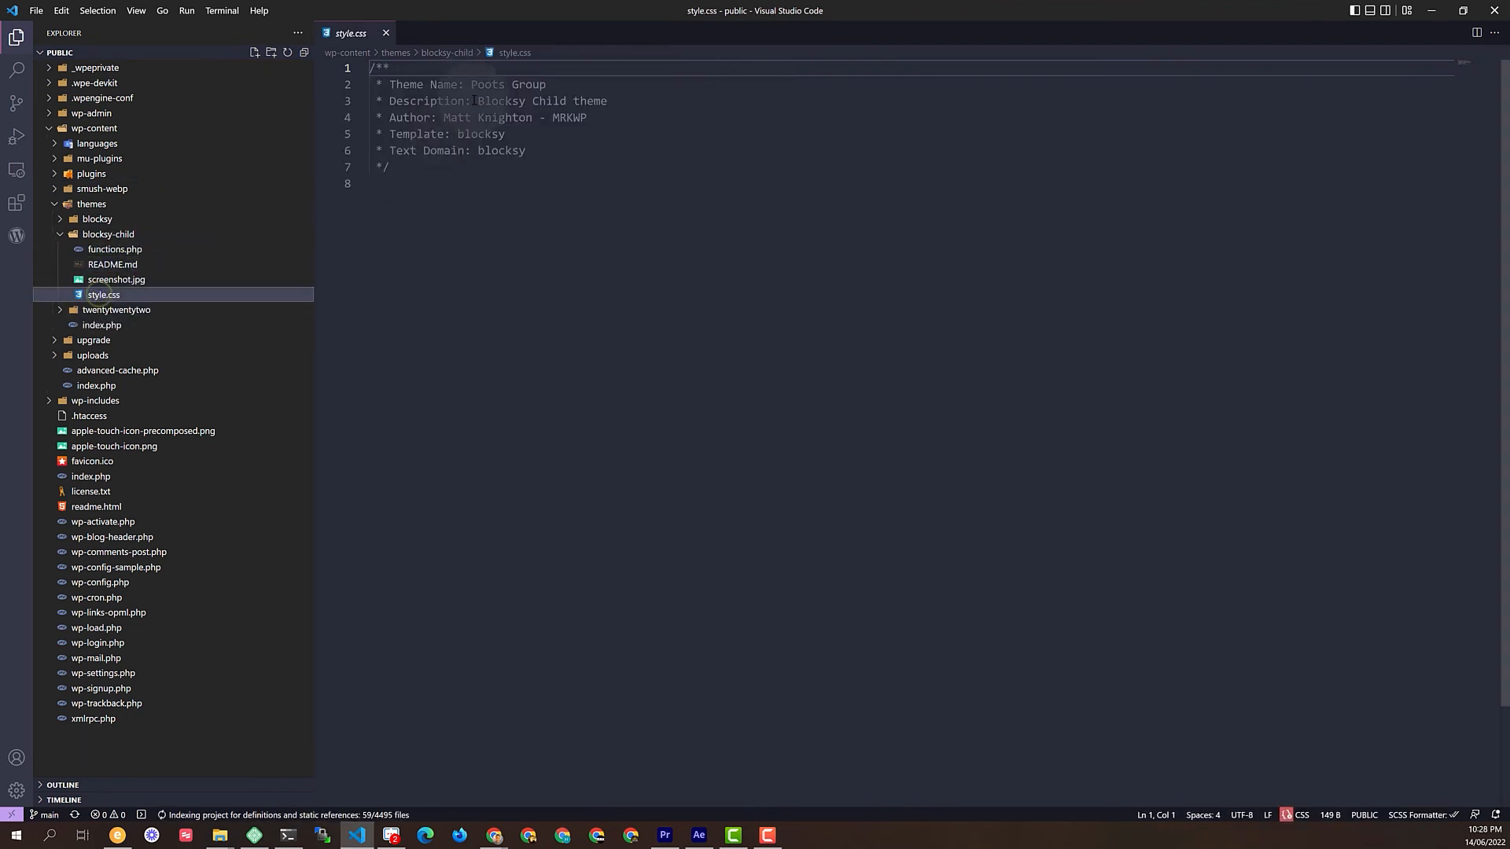
{"action": "left_click_drag", "start_coordinate": [489, 85], "coordinate": [487, 84]}
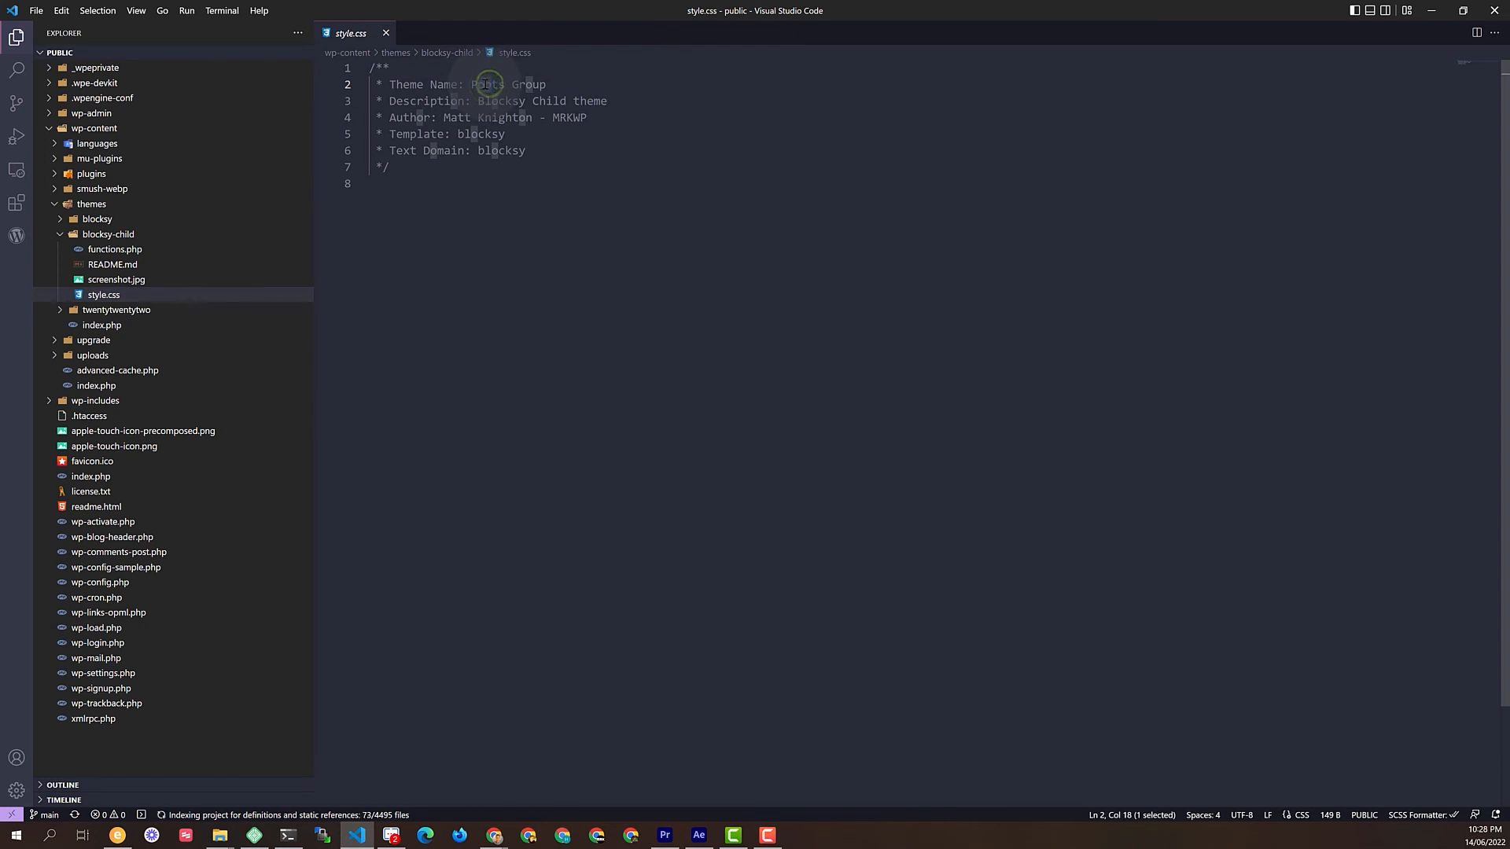
{"action": "type", "text": "t"}
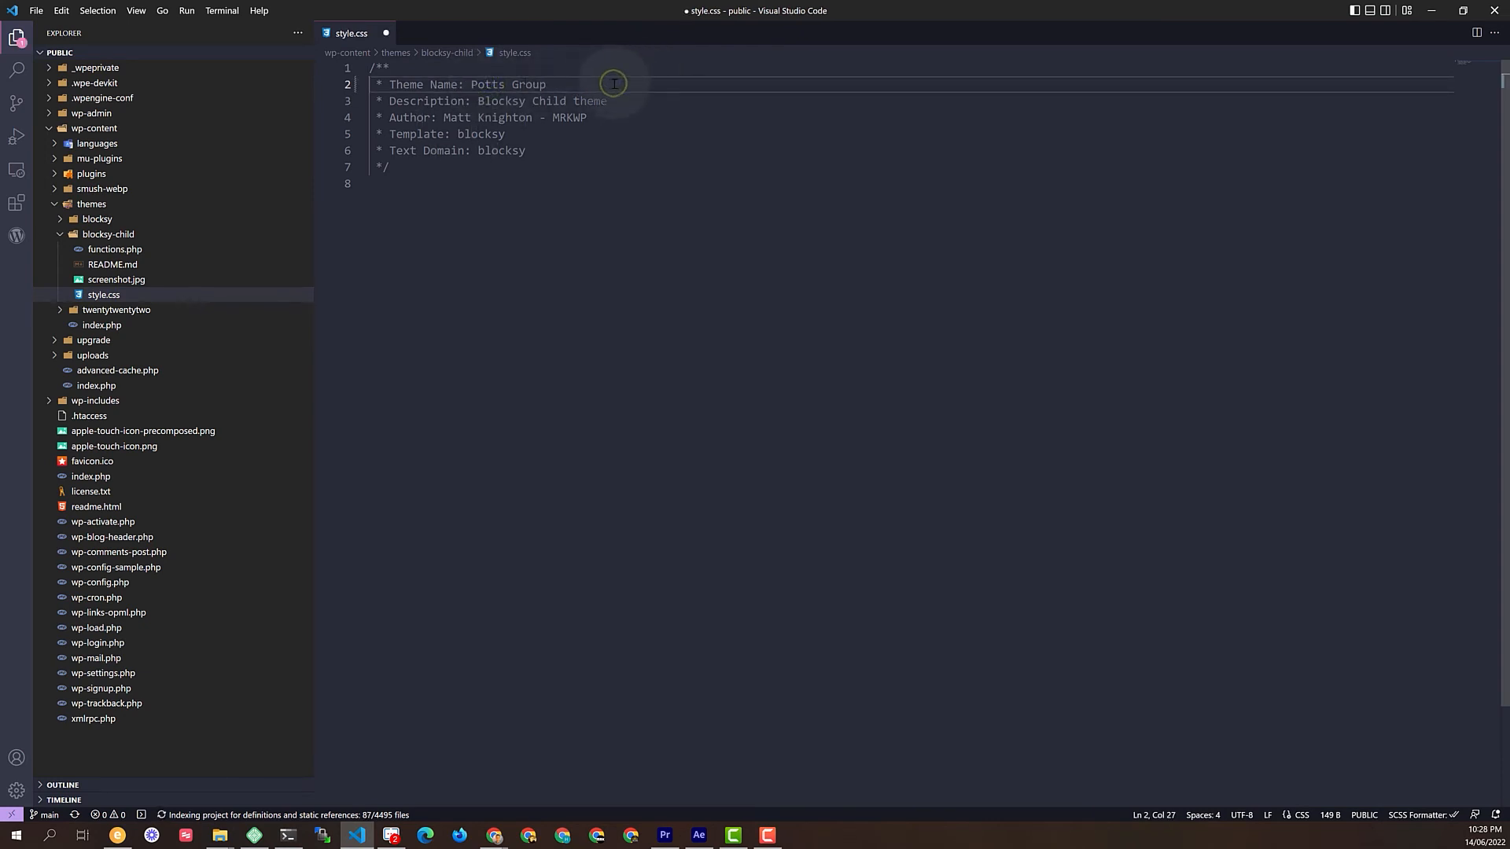
{"action": "key", "text": "ctrl+s"}
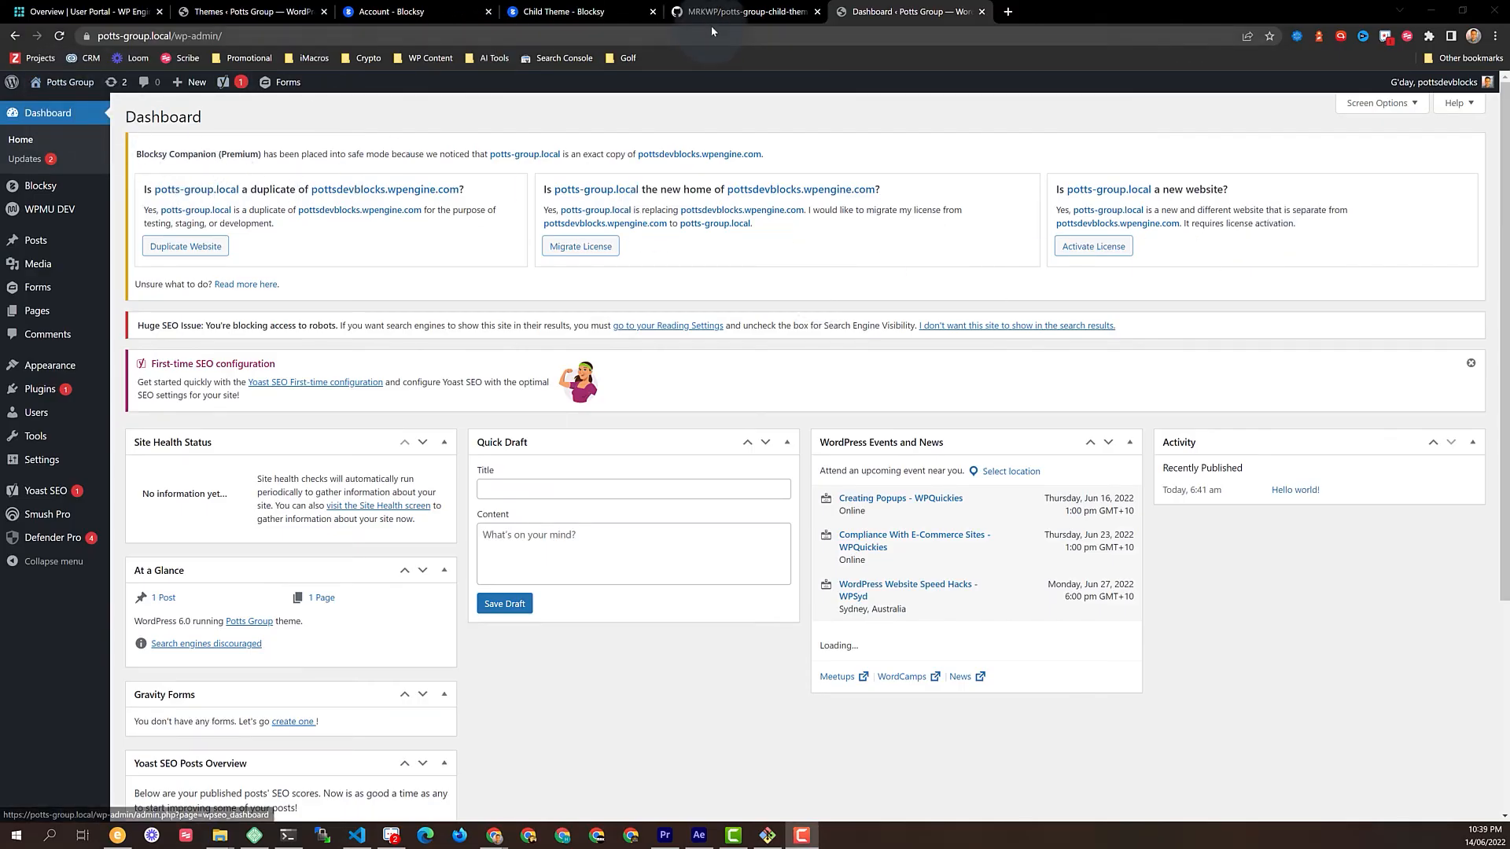
View the active Potts Group theme's details on Appearance > Themes, showing the branded screenshot
{"action": "mouse_move", "coordinate": [48, 369]}
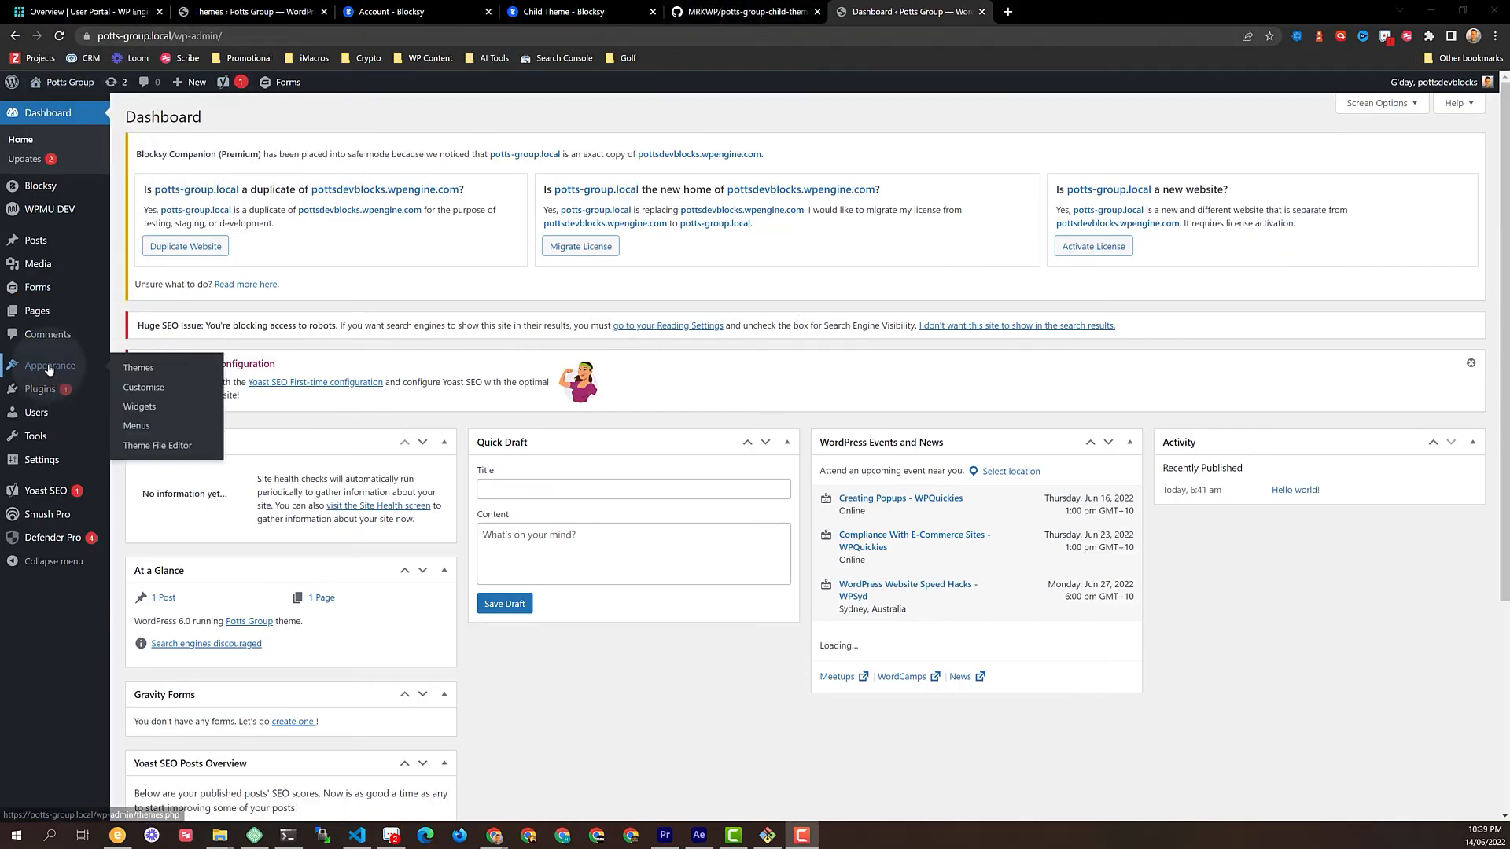
{"action": "left_click", "coordinate": [146, 369]}
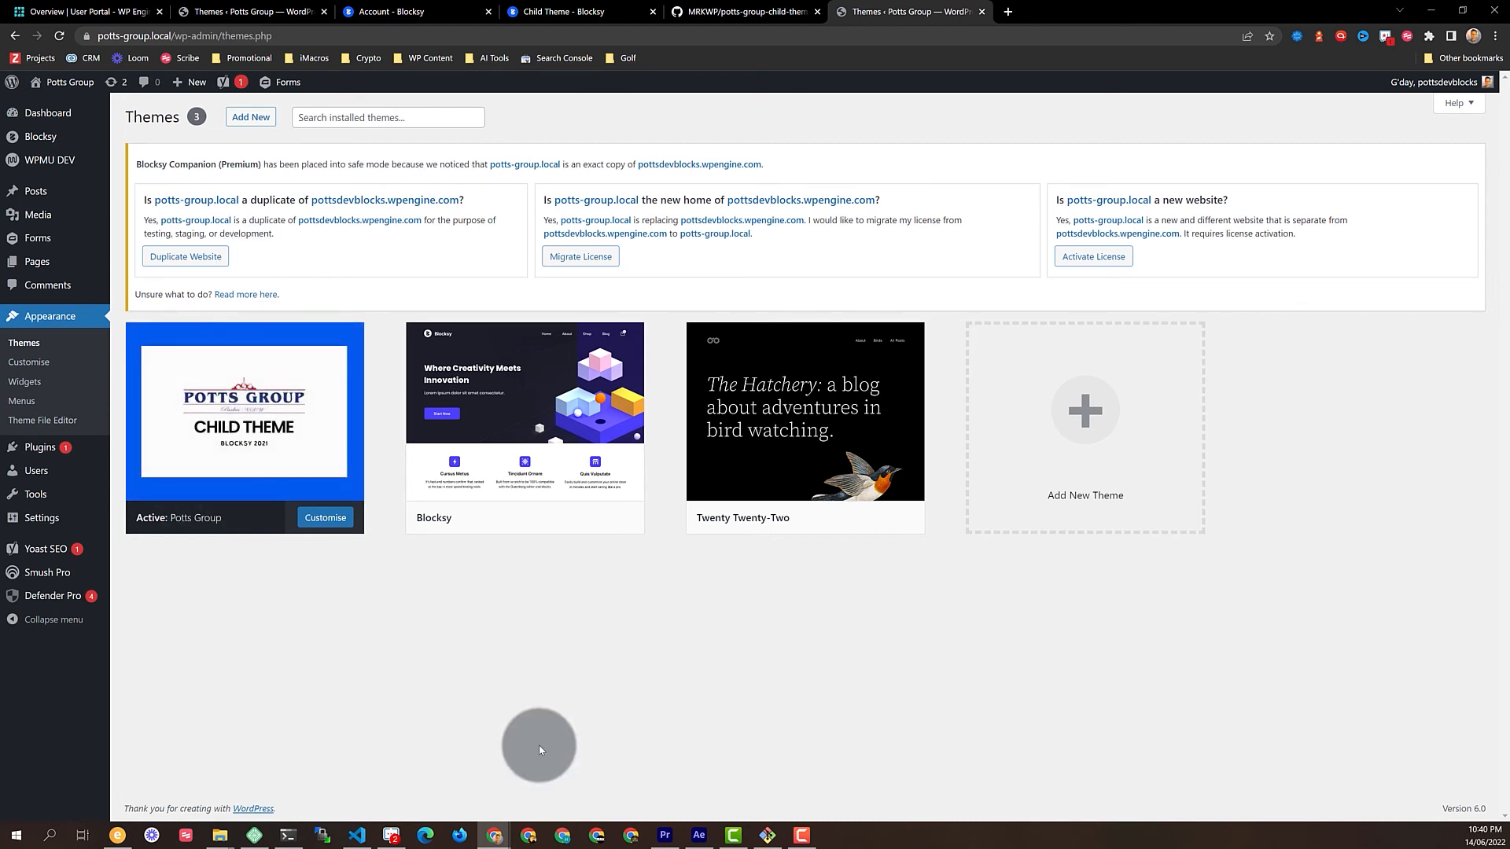
{"action": "left_click", "coordinate": [254, 412]}
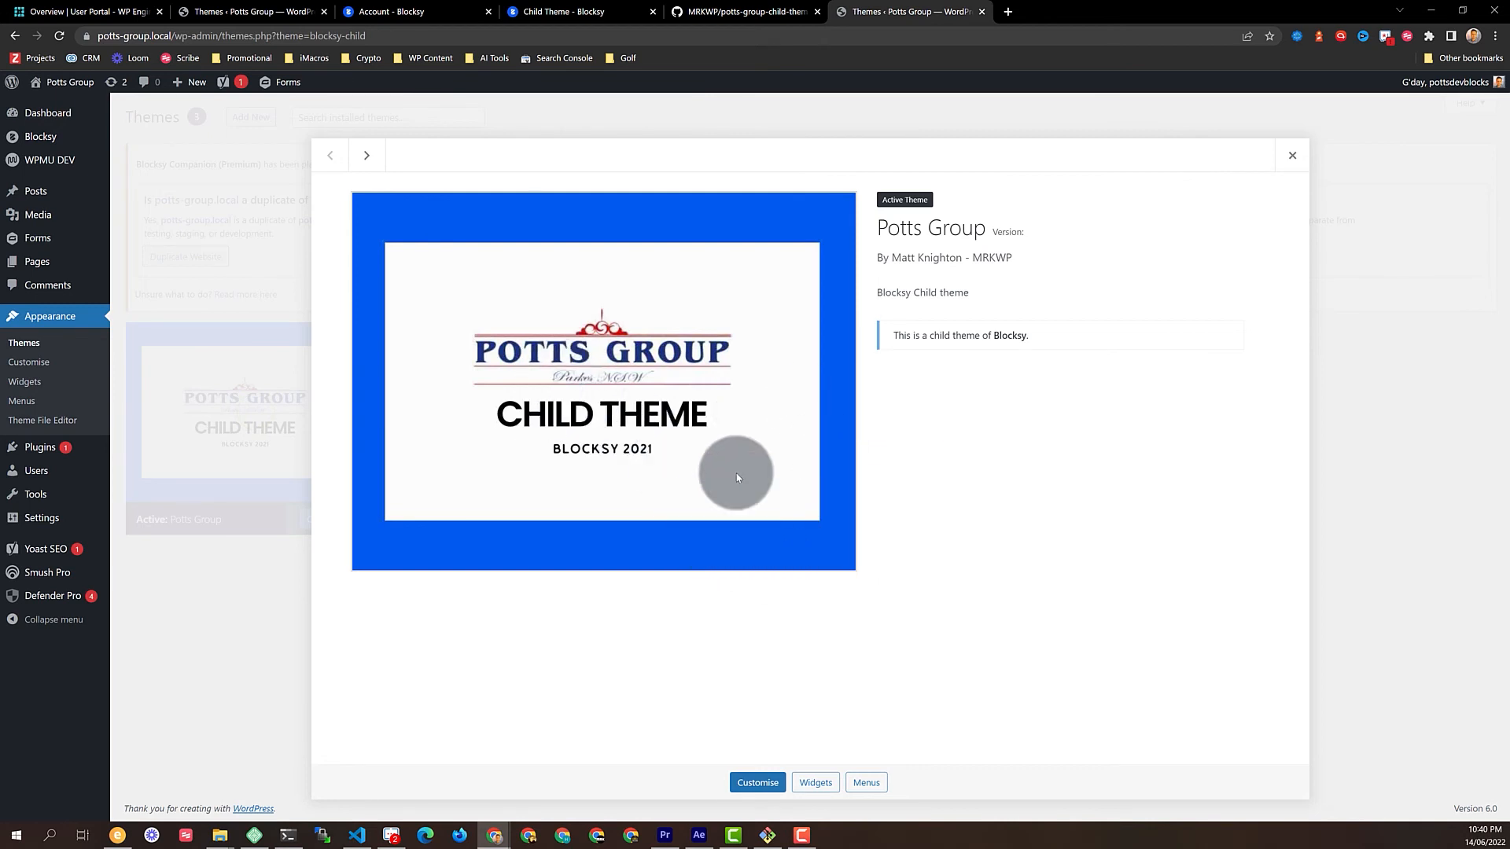
{"action": "left_click", "coordinate": [1292, 156]}
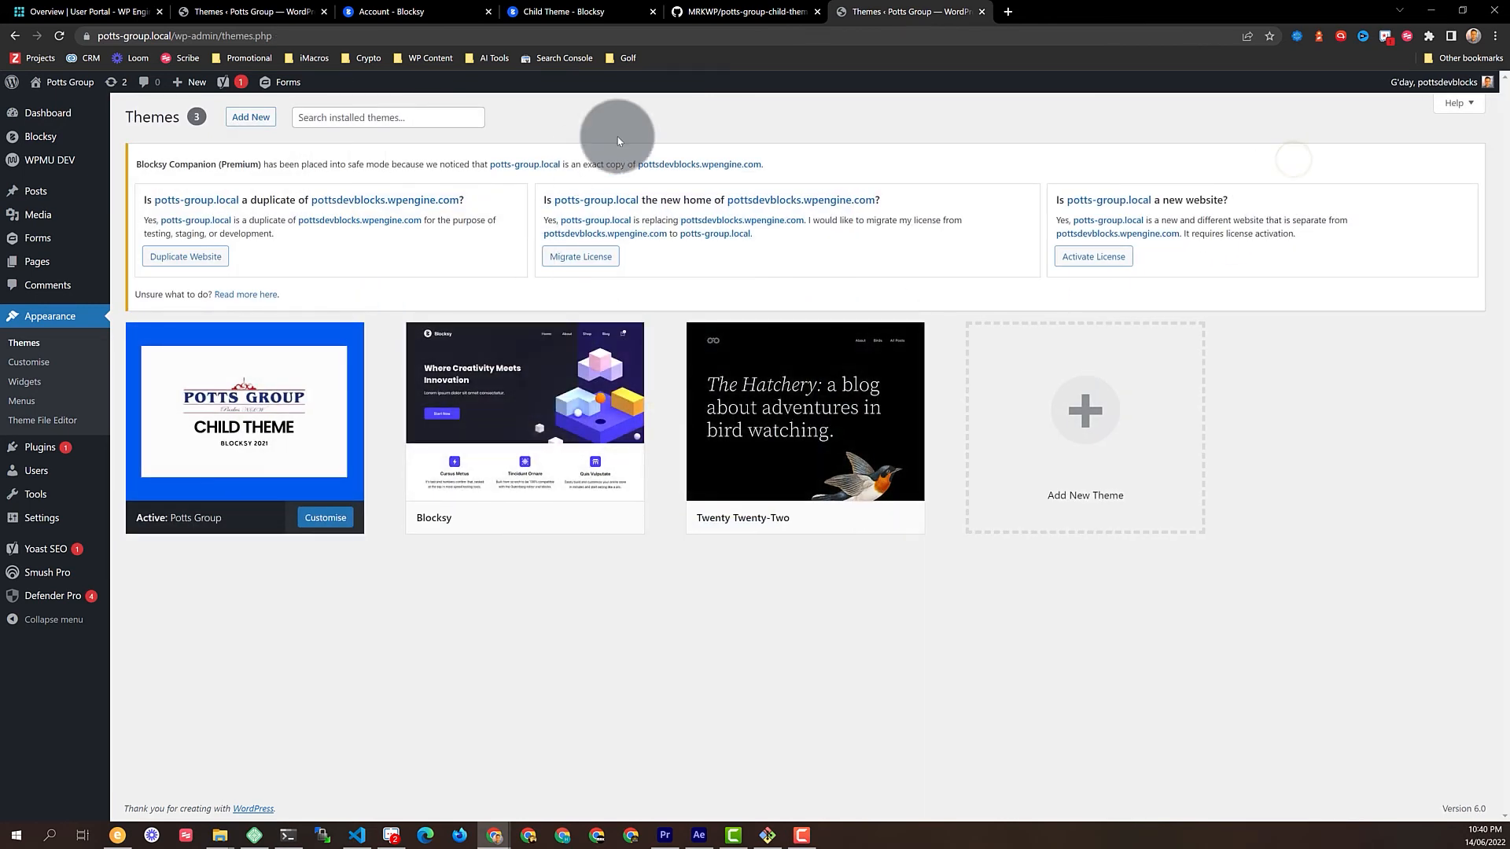
{"action": "mouse_move", "coordinate": [625, 327]}
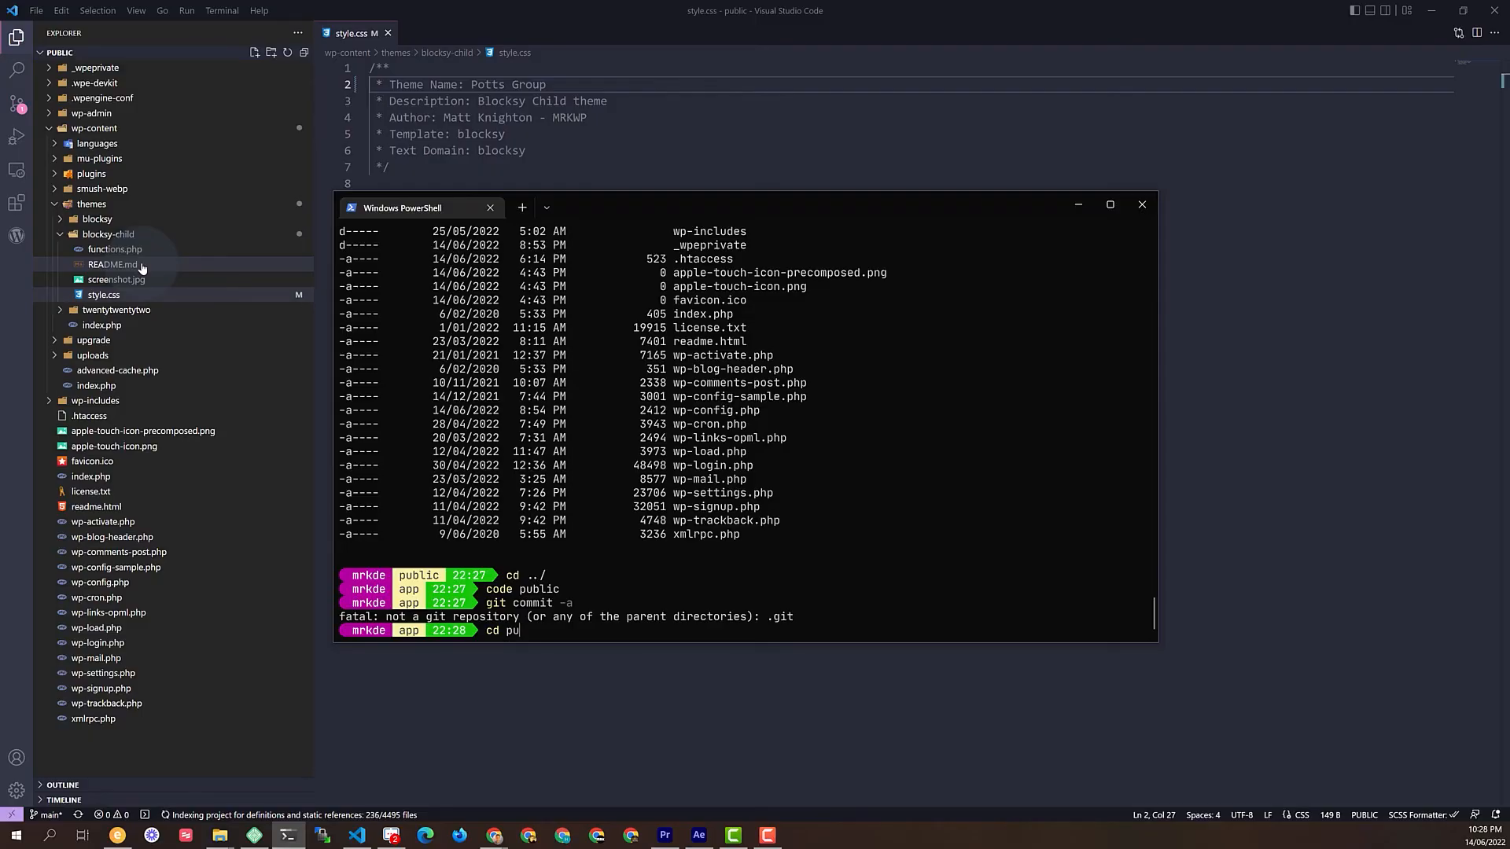
Change into public\wp-content\themes\blocksy-child using tab completion
{"action": "key", "text": "Tab"}
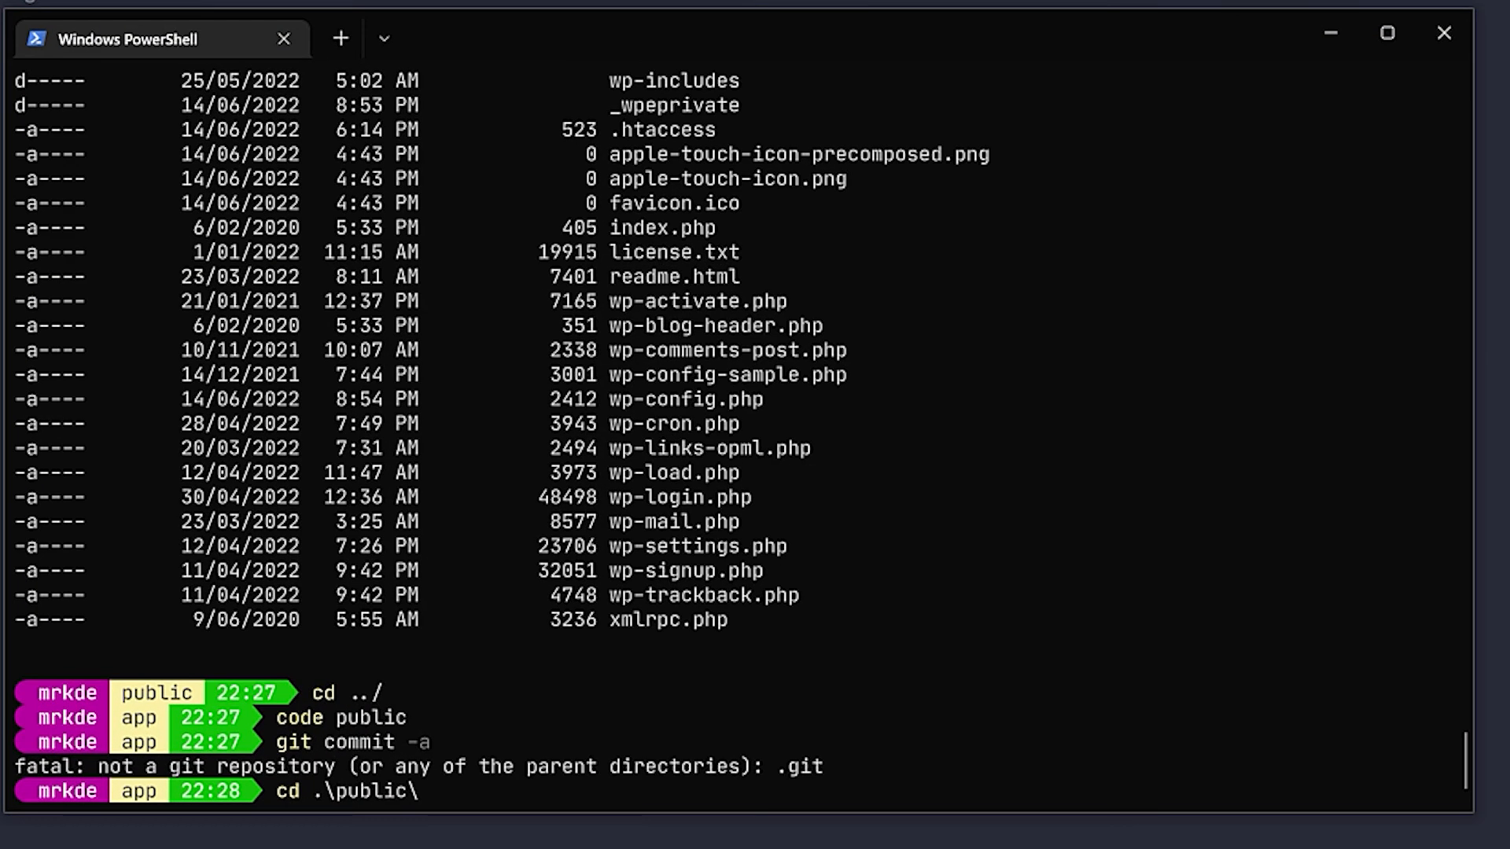
{"action": "type", "text": "wp-c"}
{"action": "key", "text": "Tab"}
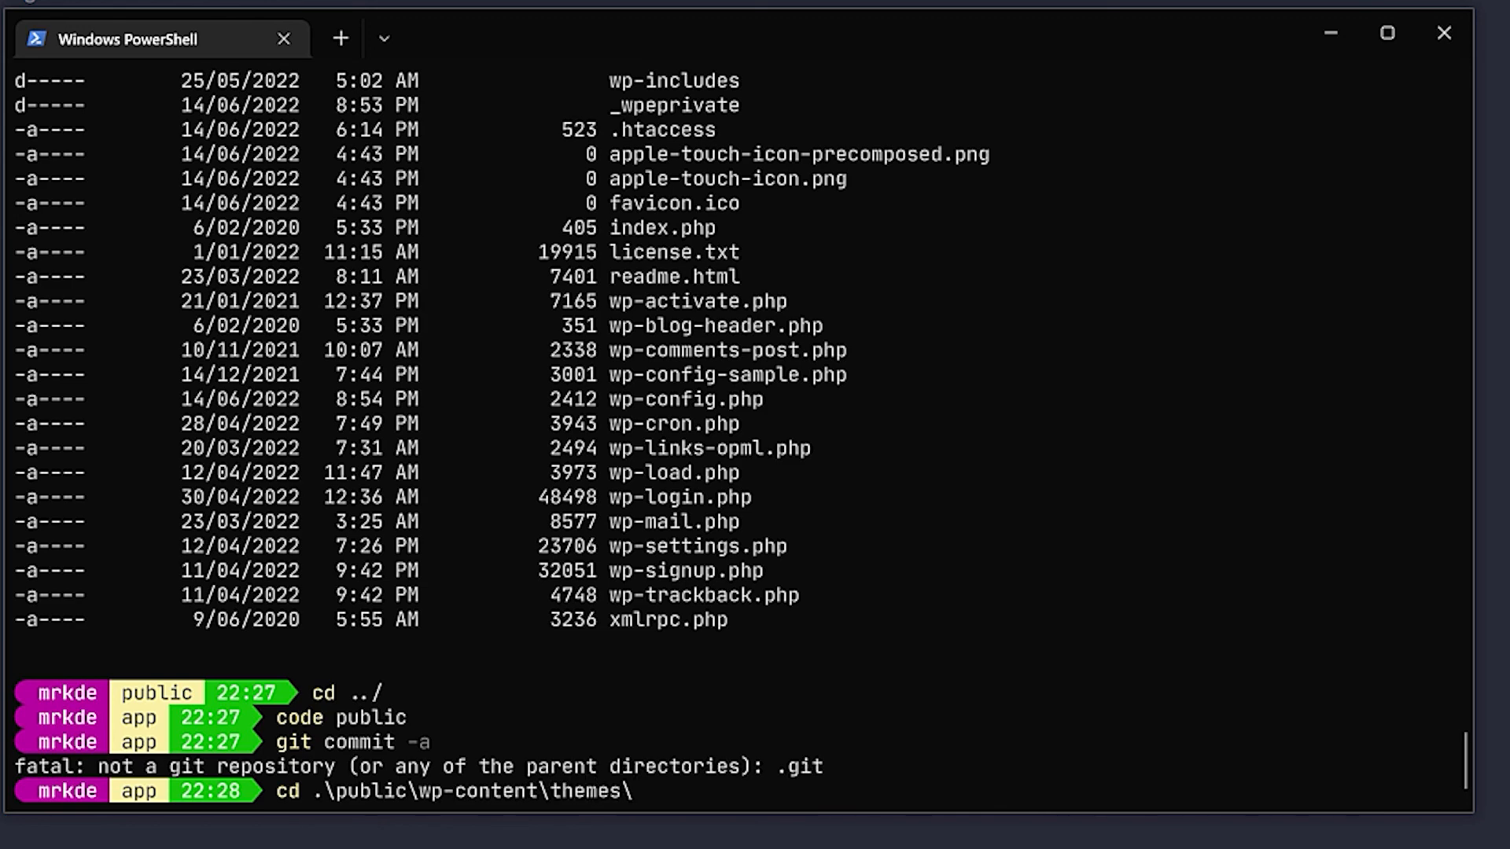
{"action": "type", "text": "-c"}
{"action": "key", "text": "Tab"}
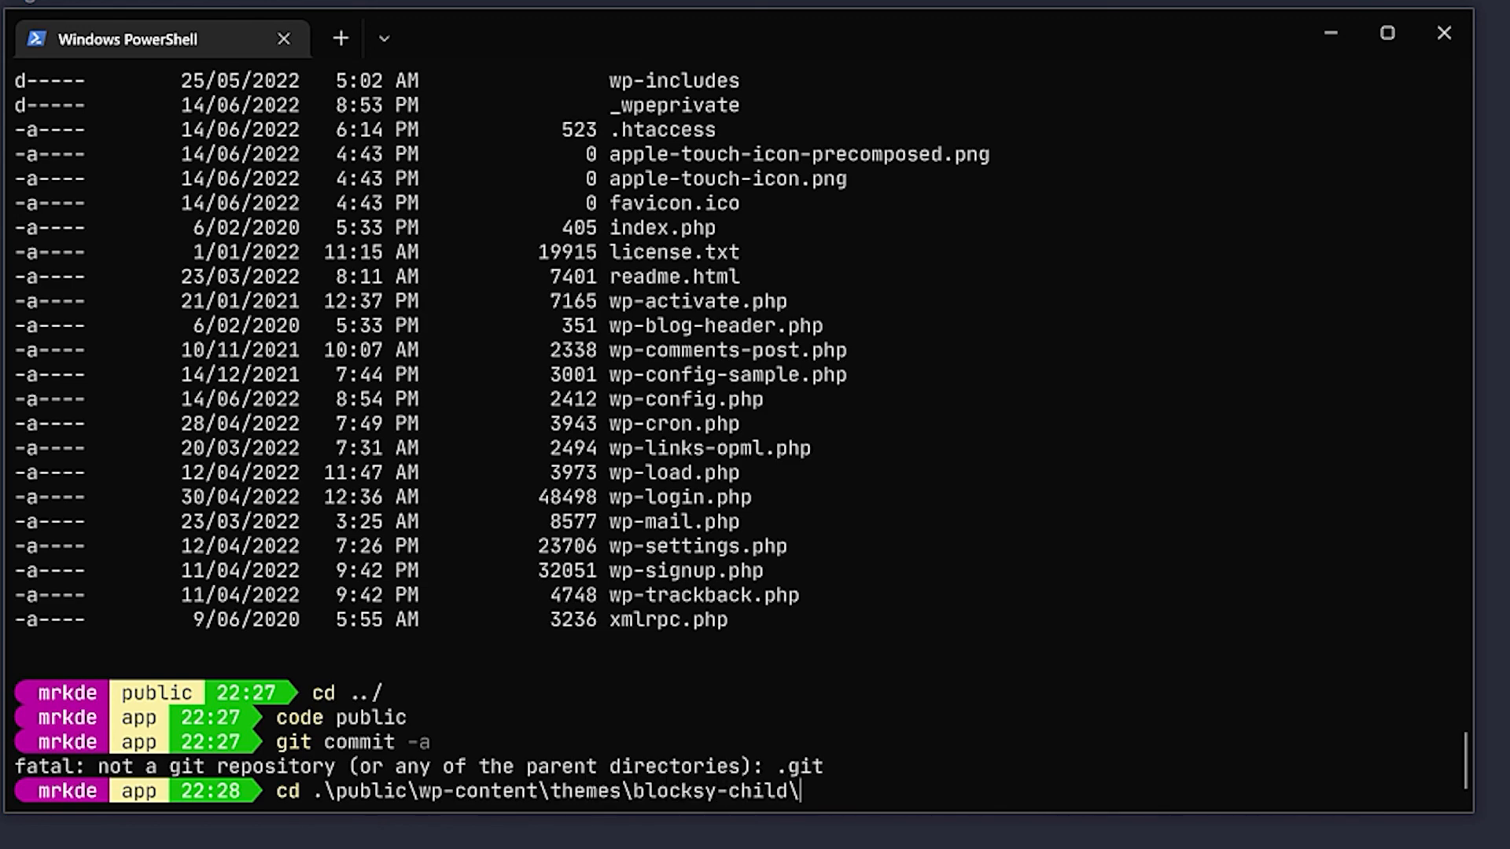
{"action": "key", "text": "Return"}
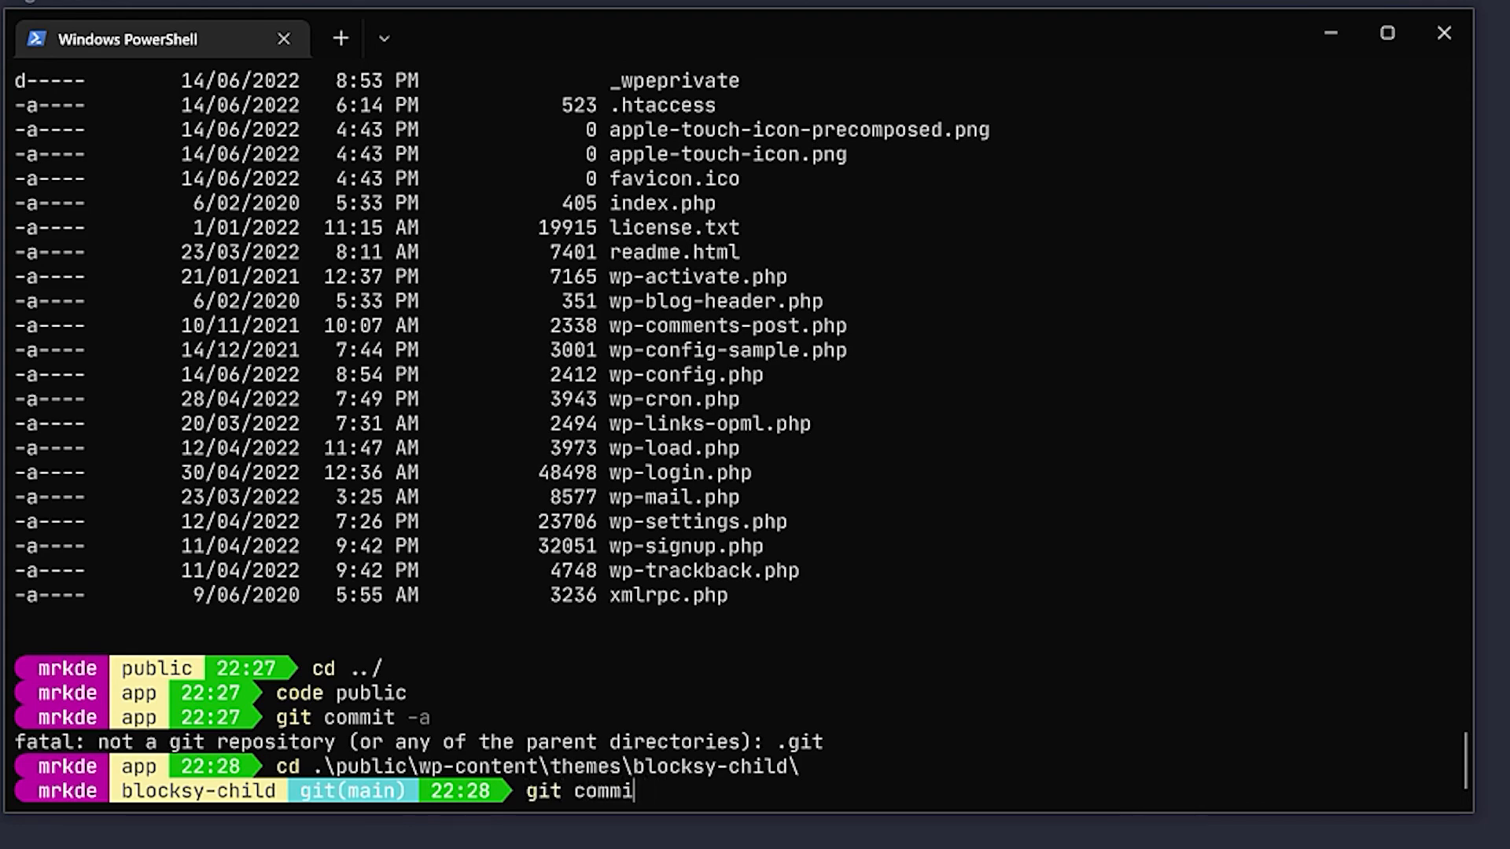
Commit all changes as 'Updated style with correct brand spelling' and push to origin main
{"action": "key", "text": "Return"}
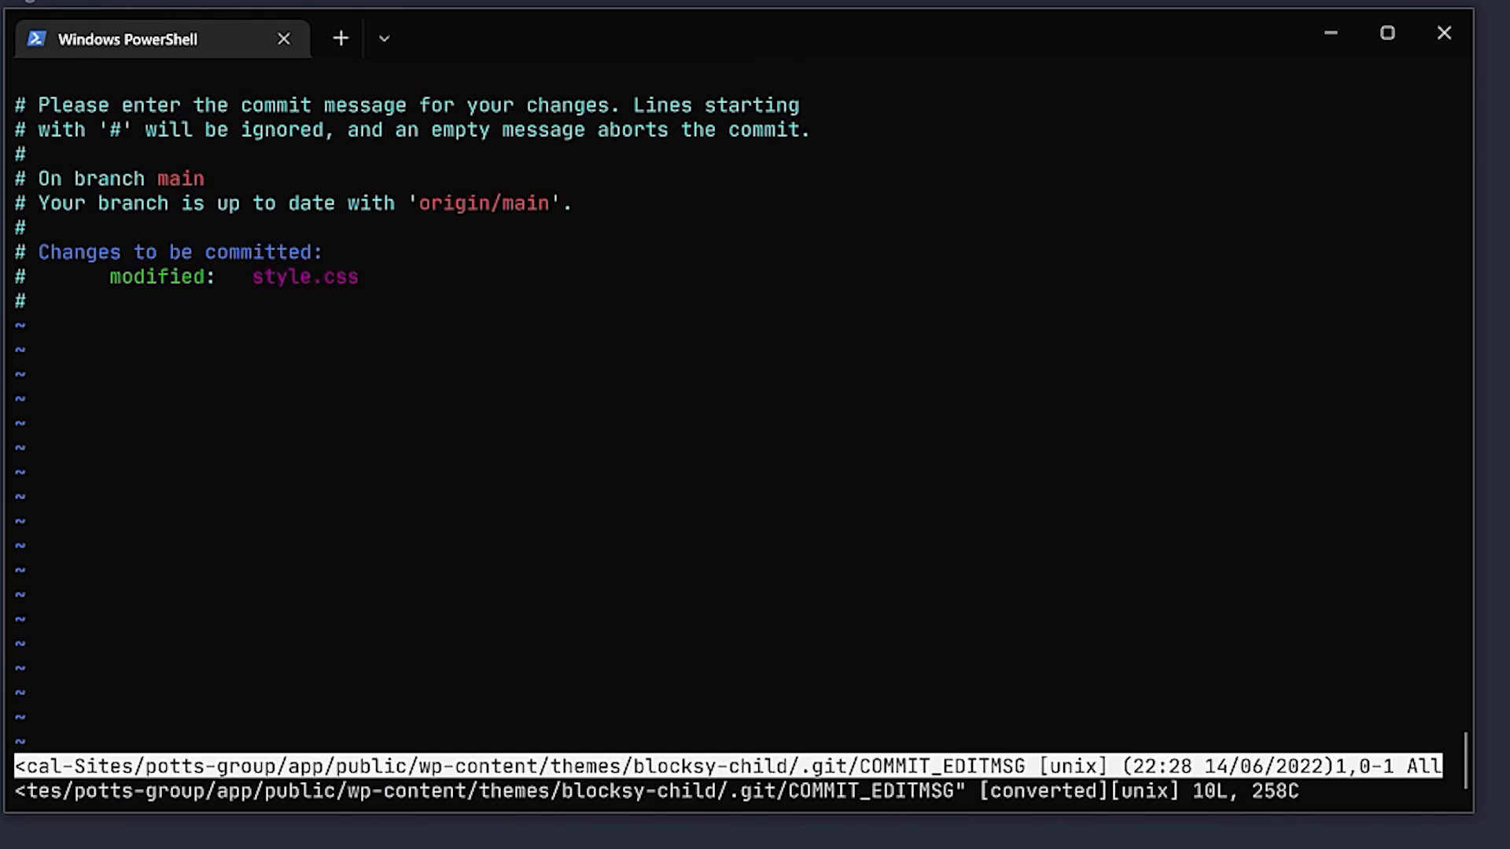
{"action": "type", "text": "iUpdated s"}
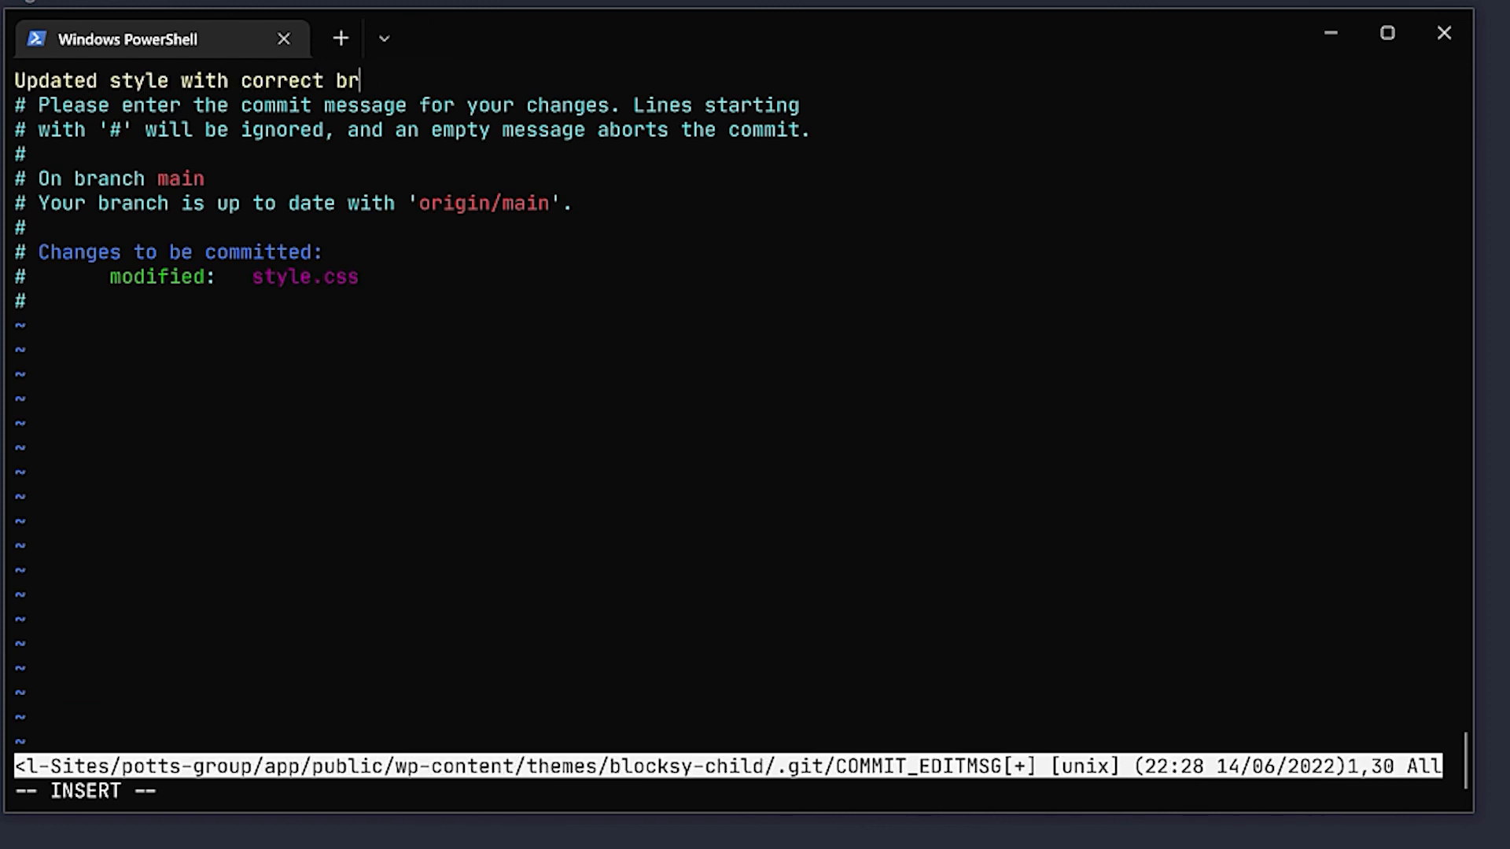
{"action": "type", "text": "tyle with correct brand spellin"}
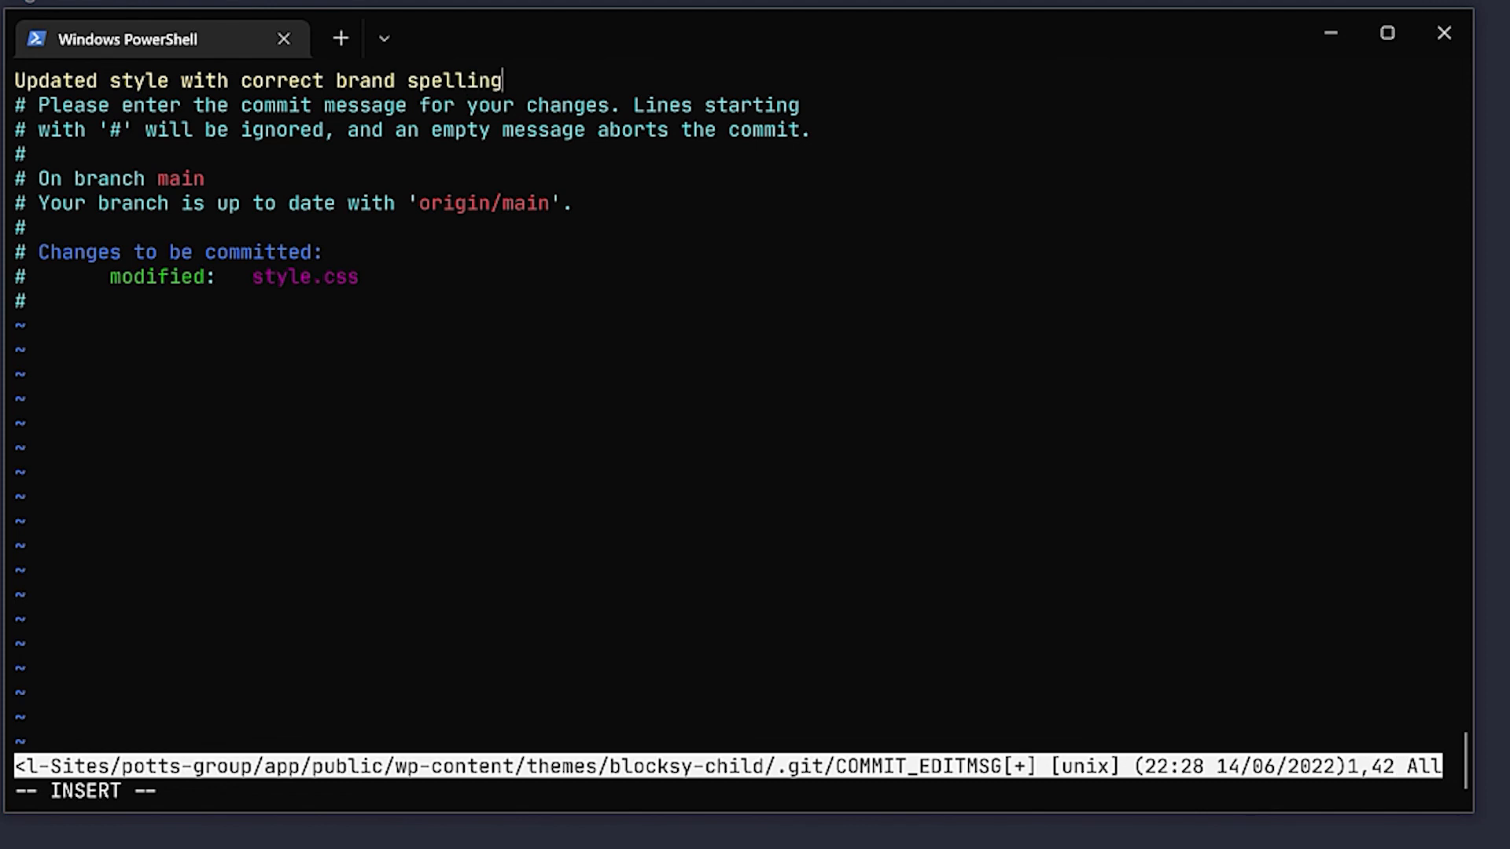
{"action": "type", "text": "g"}
{"action": "key", "text": "Return"}
{"action": "key", "text": "Escape"}
{"action": "type", "text": ":x"}
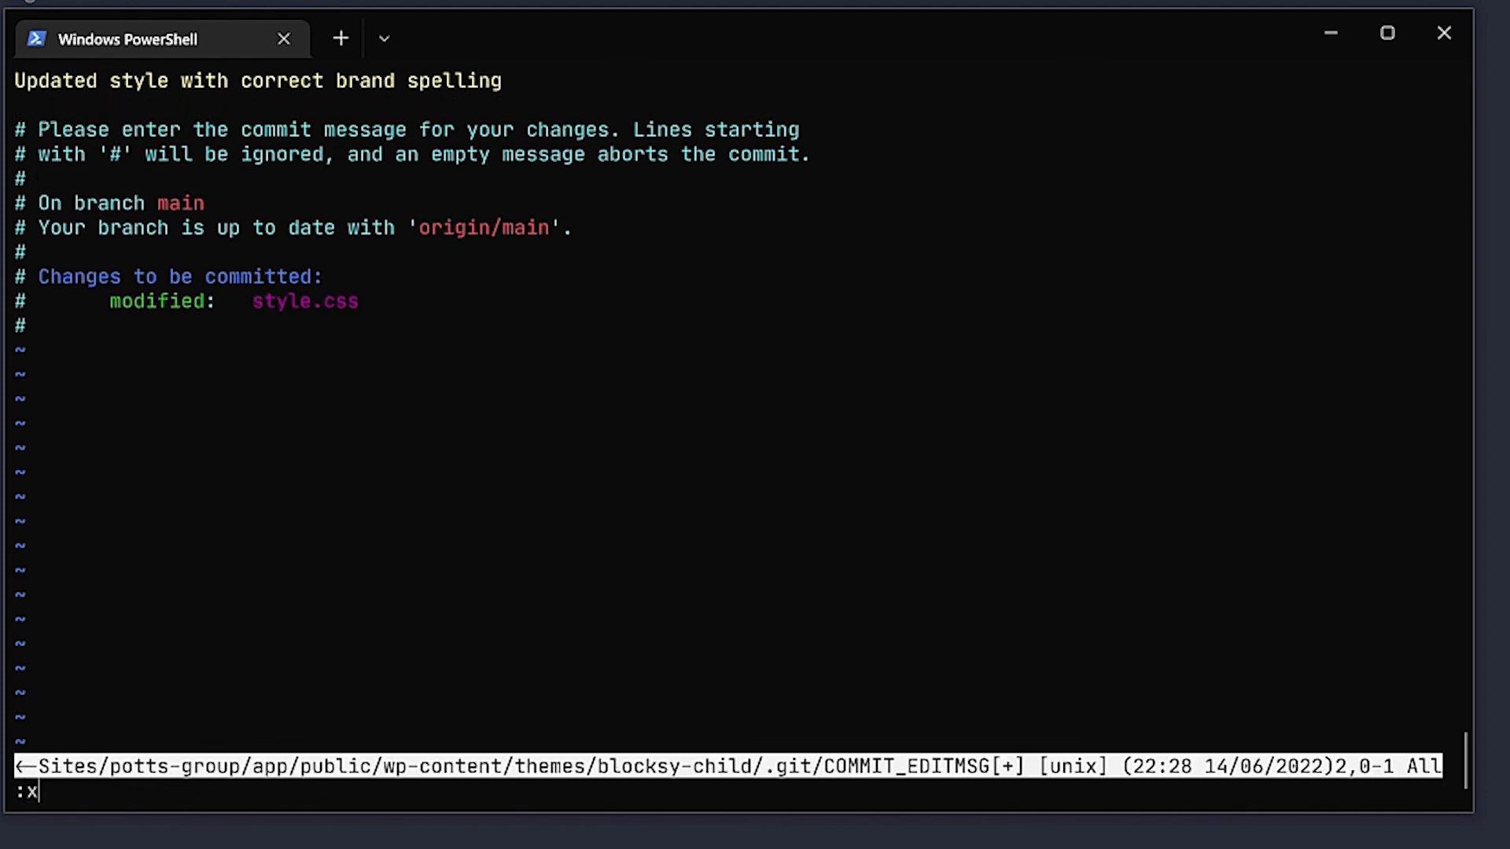
{"action": "key", "text": "Return"}
{"action": "type", "text": "git push origin main"}
{"action": "key", "text": "Return"}
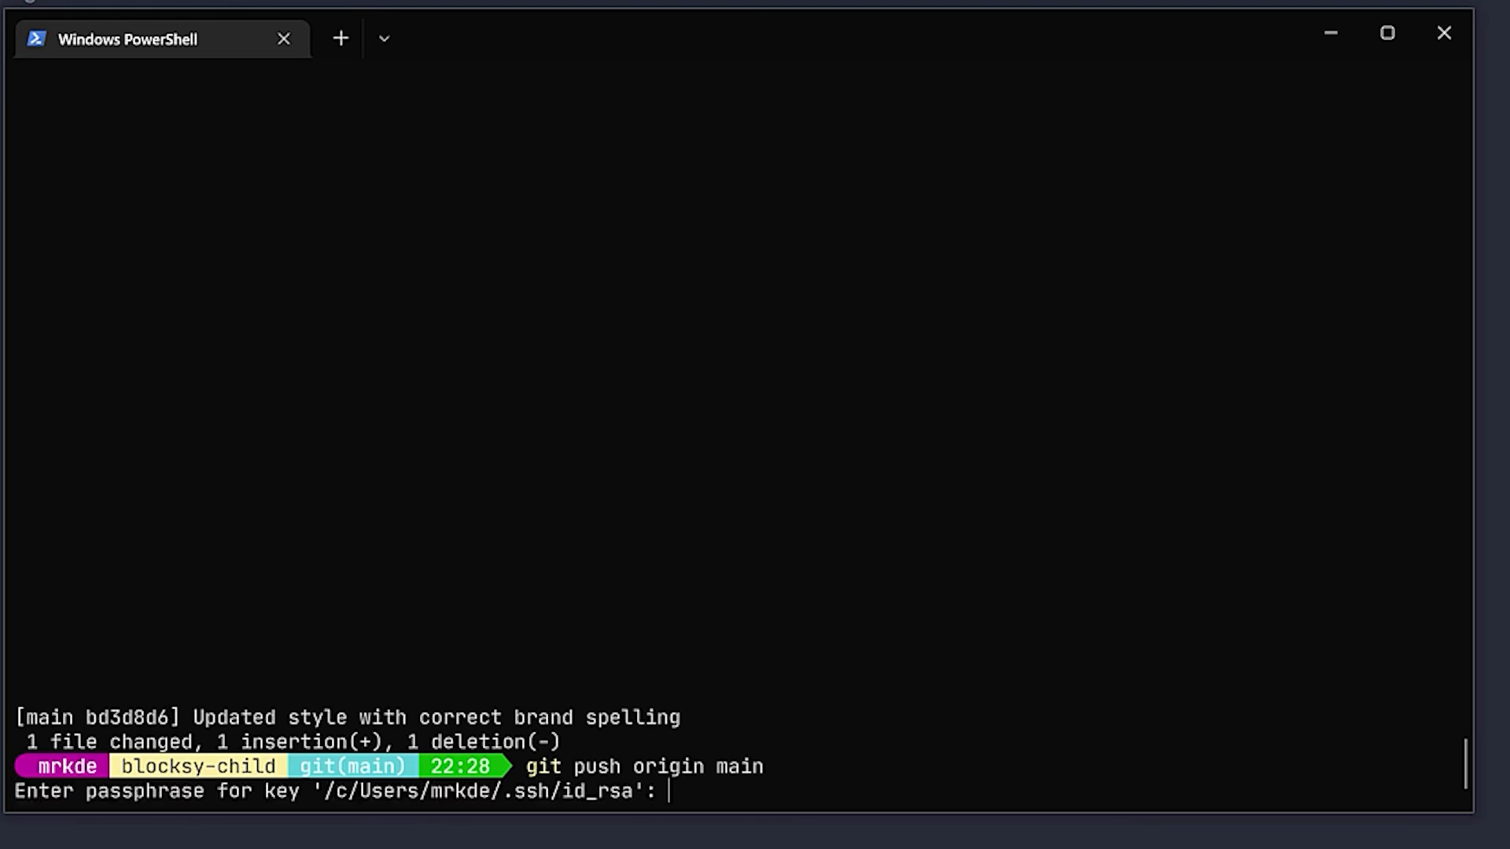
{"action": "key", "text": "Return"}
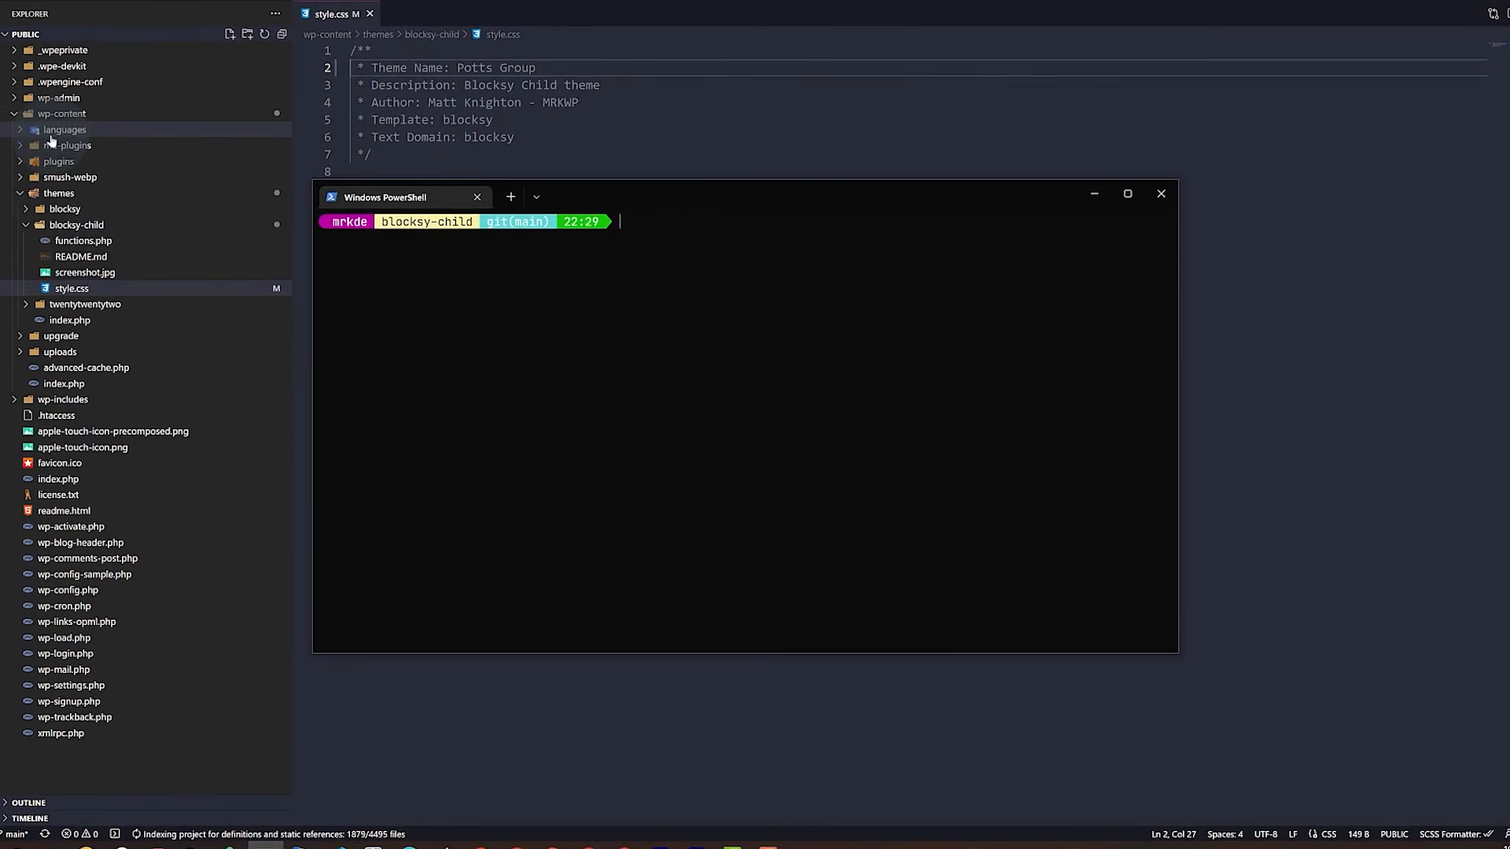
Collapse the blocksy-child folder in the VS Code Explorer
{"action": "left_click", "coordinate": [85, 227]}
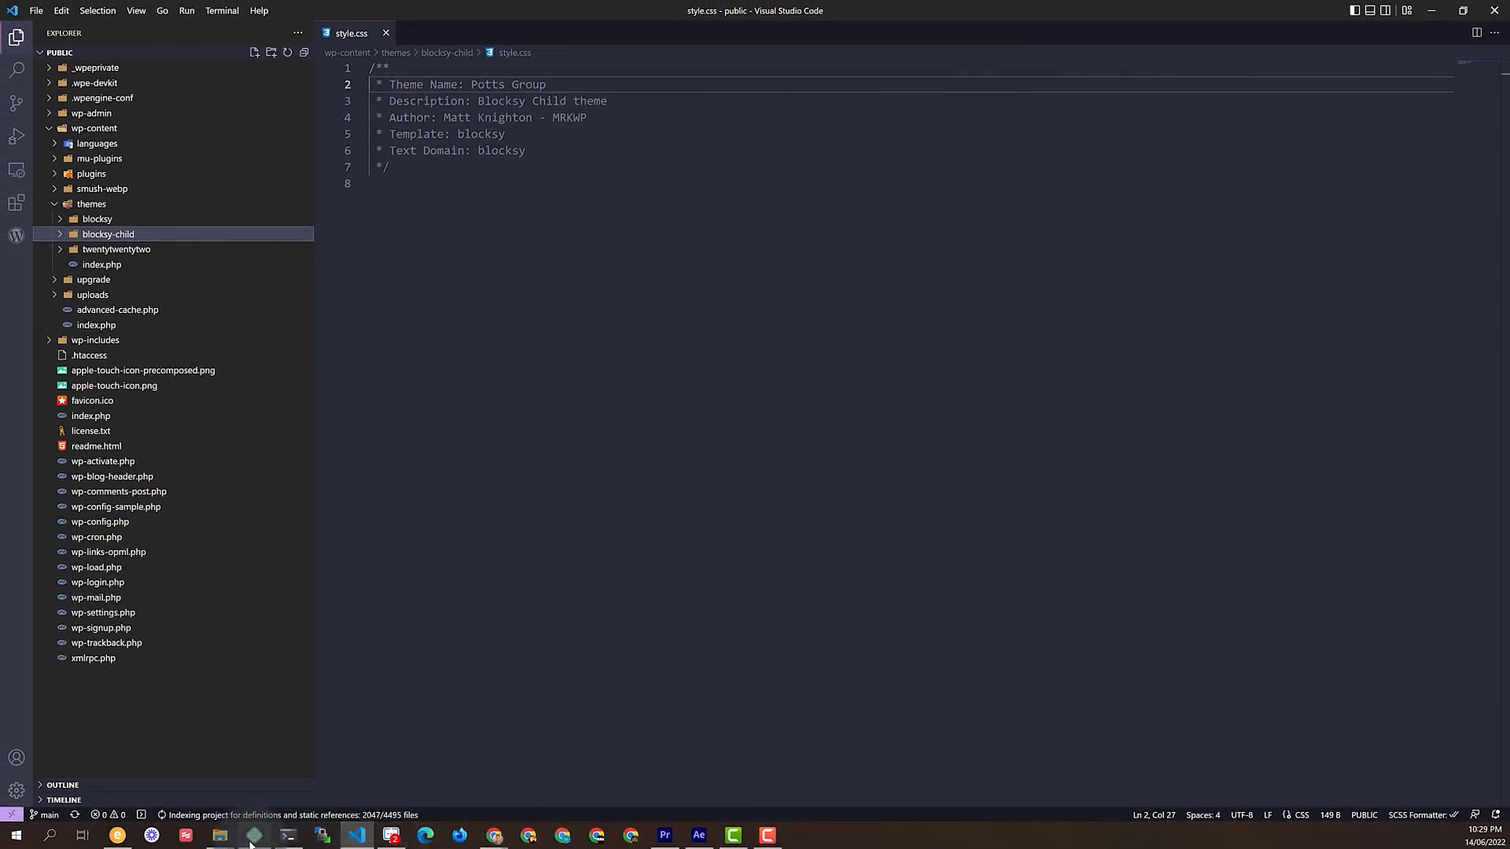
{"action": "mouse_move", "coordinate": [250, 843]}
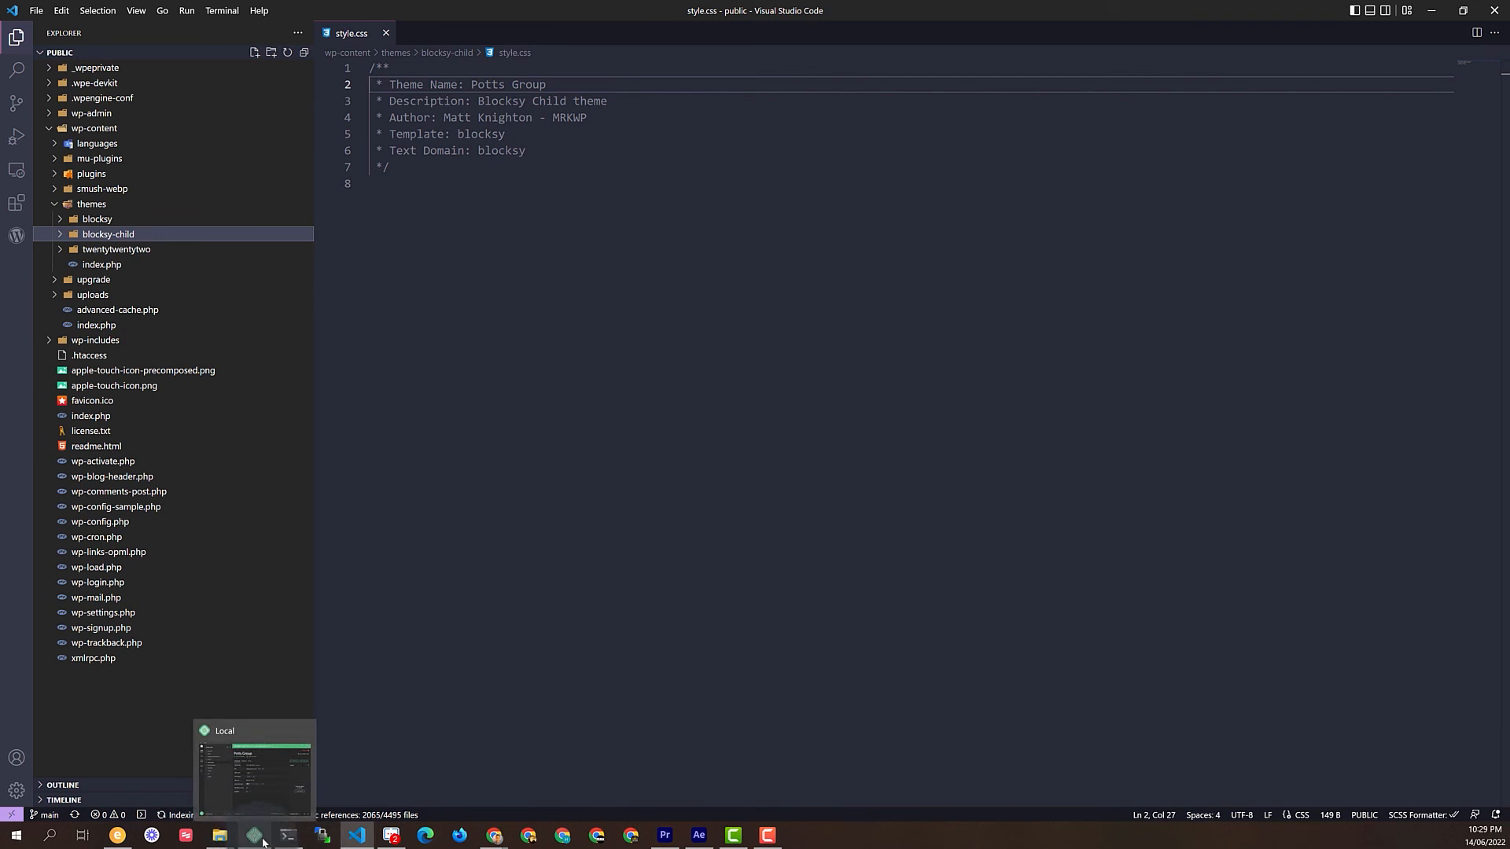